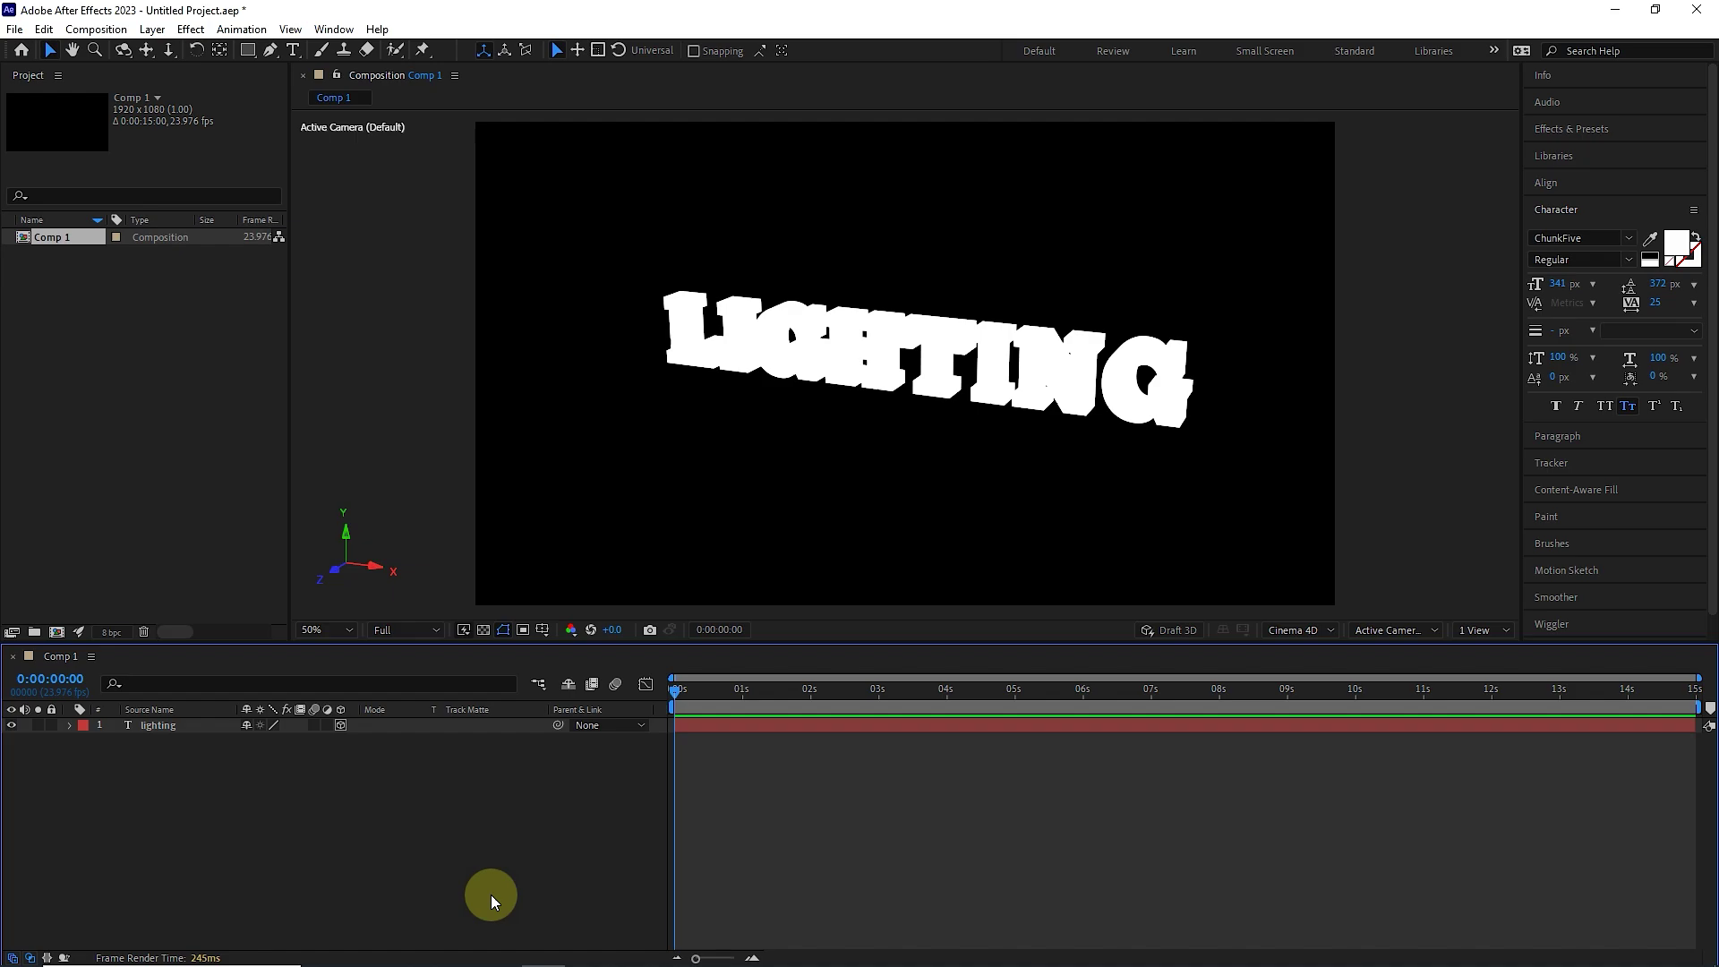
# Toggle the LIGHTING text's 3D switch off and on, then start a new light from the viewer
pyautogui.click(340, 724)
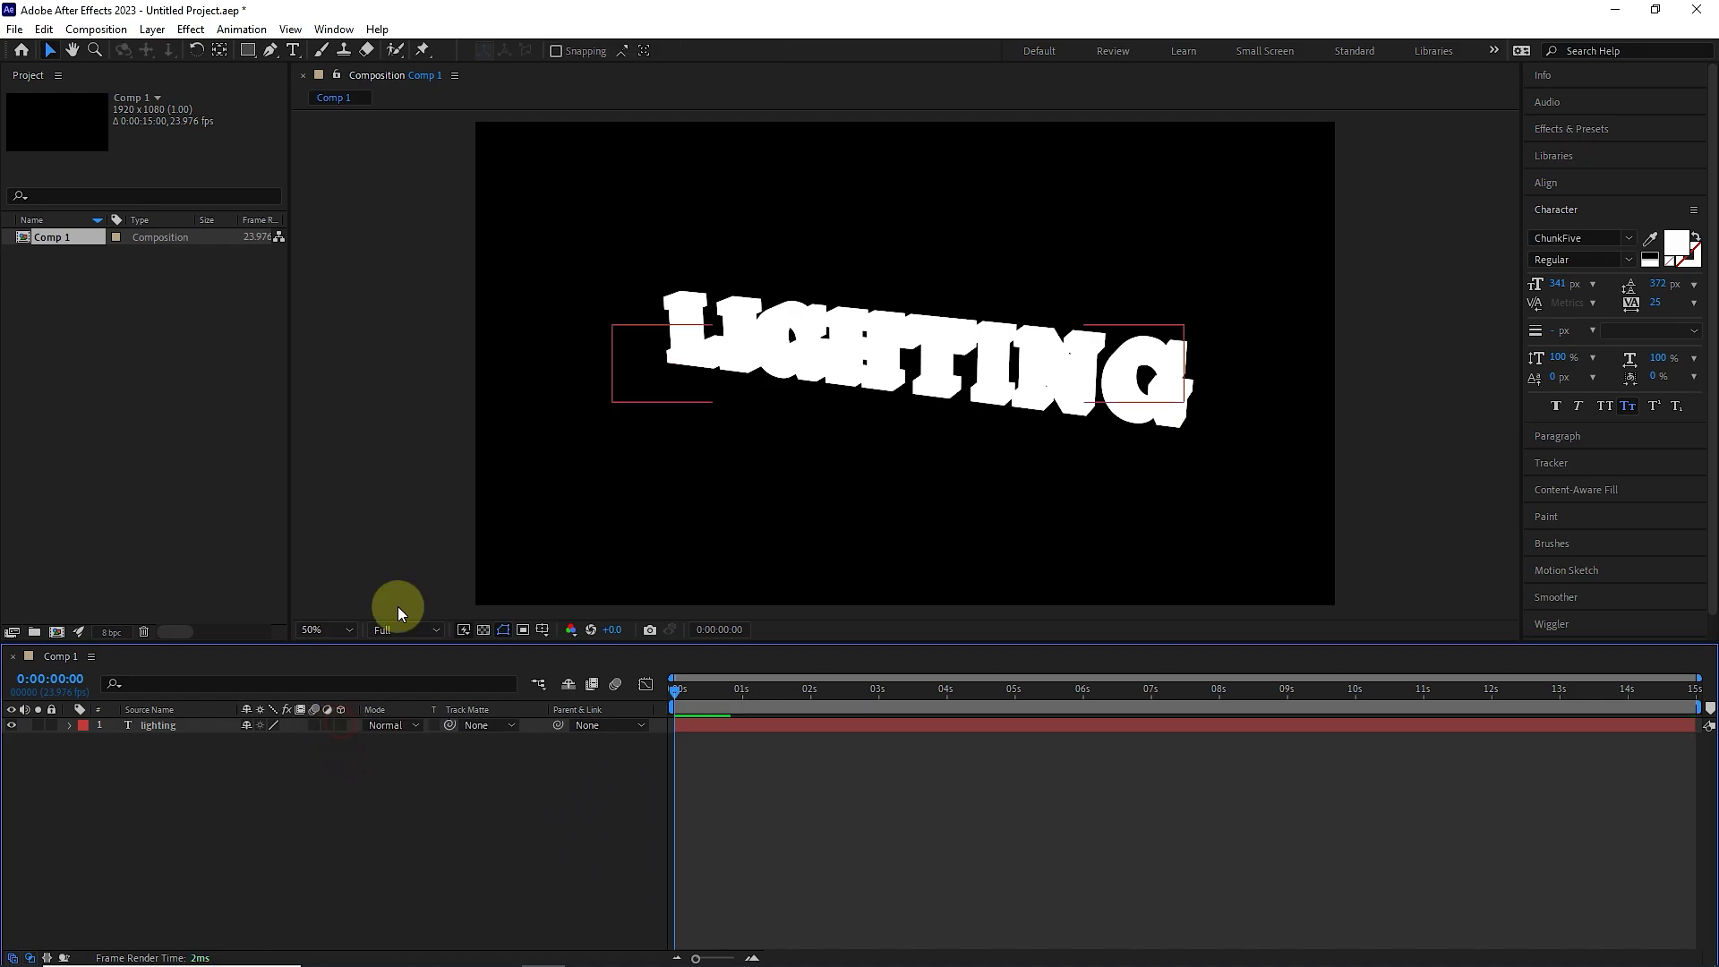
pyautogui.click(340, 724)
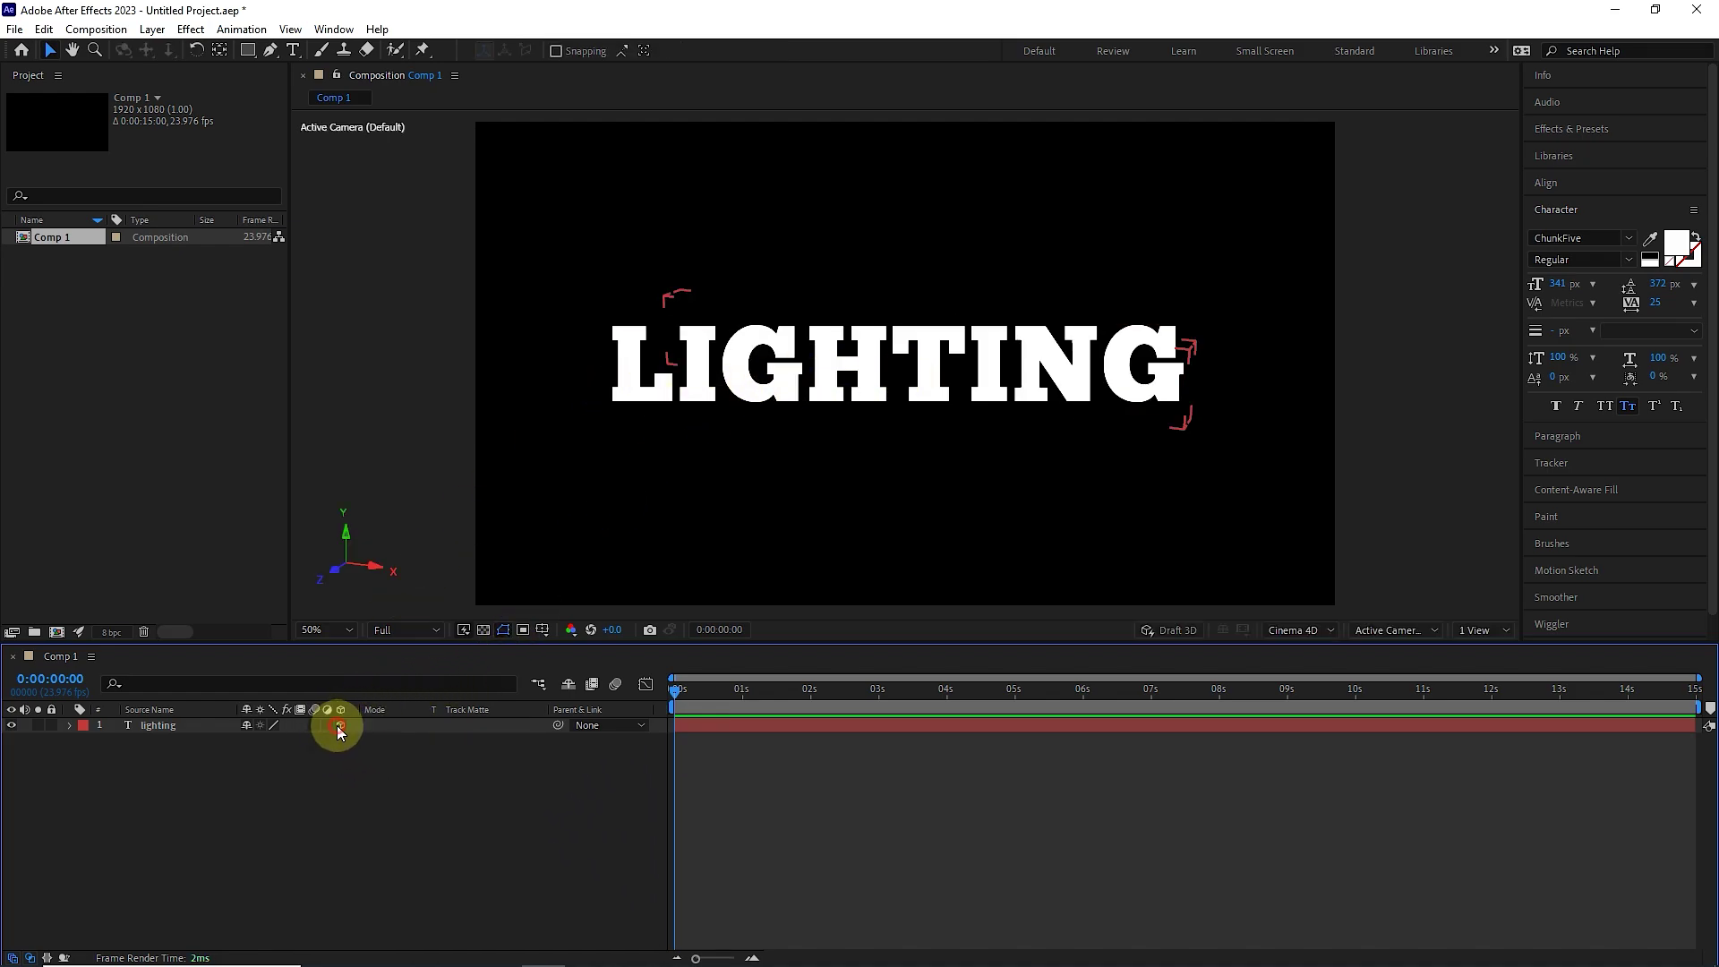
pyautogui.click(353, 744)
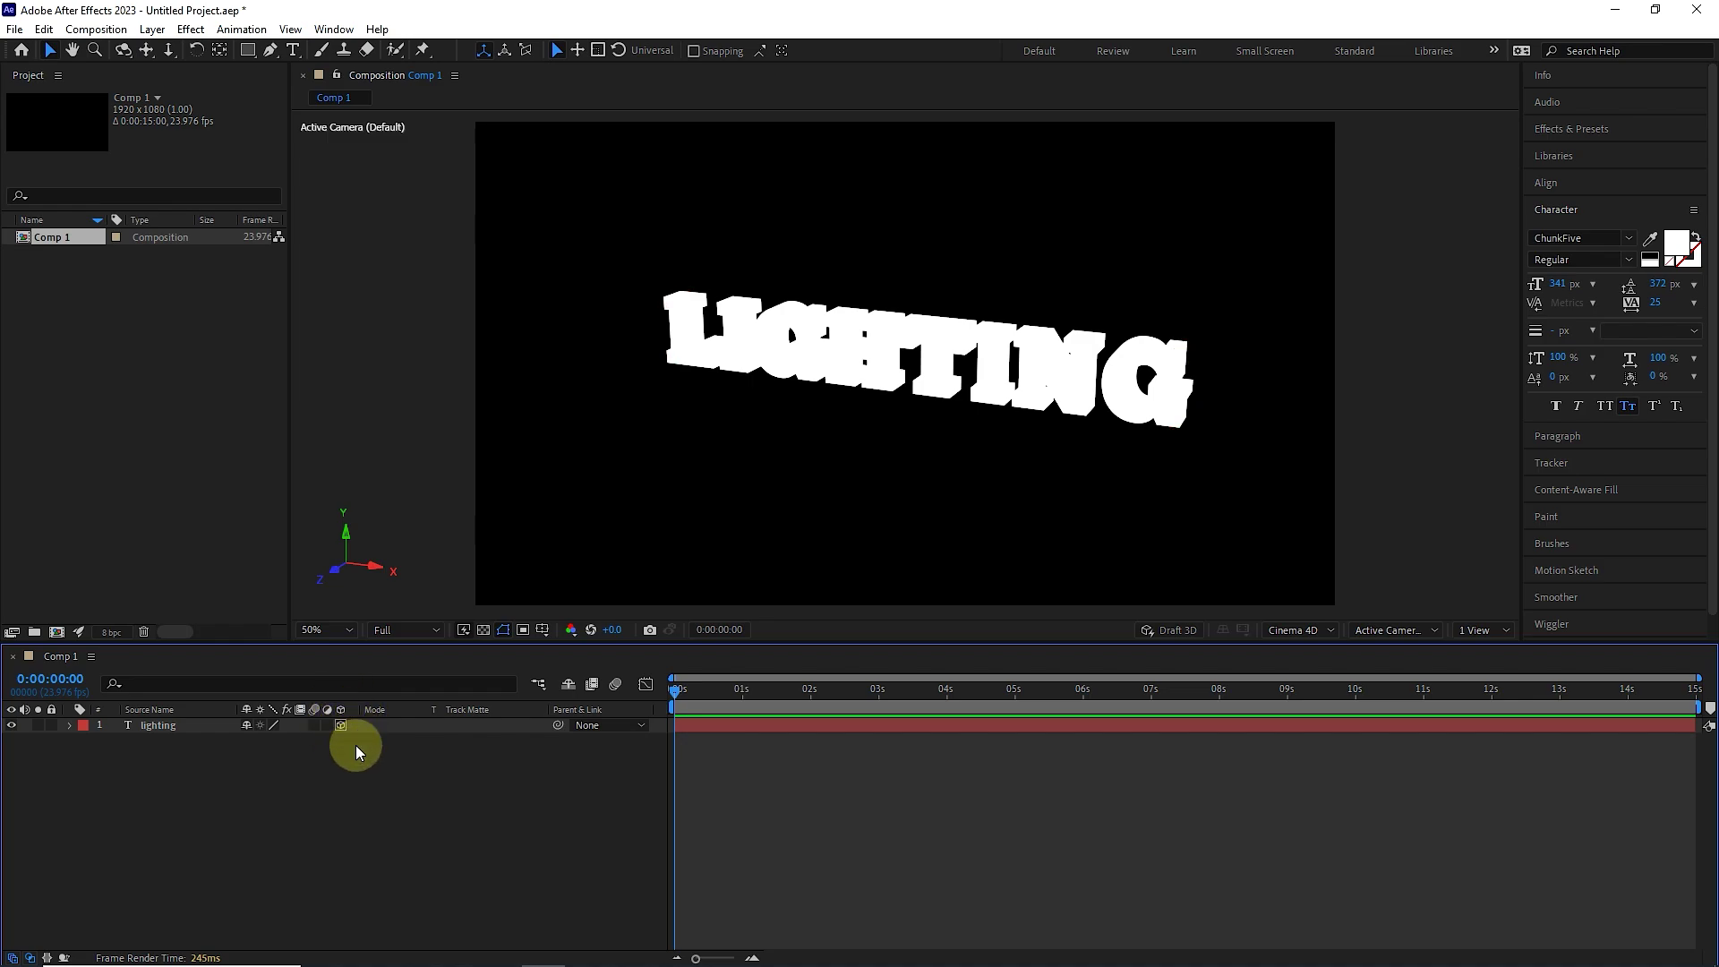
pyautogui.rightClick(354, 748)
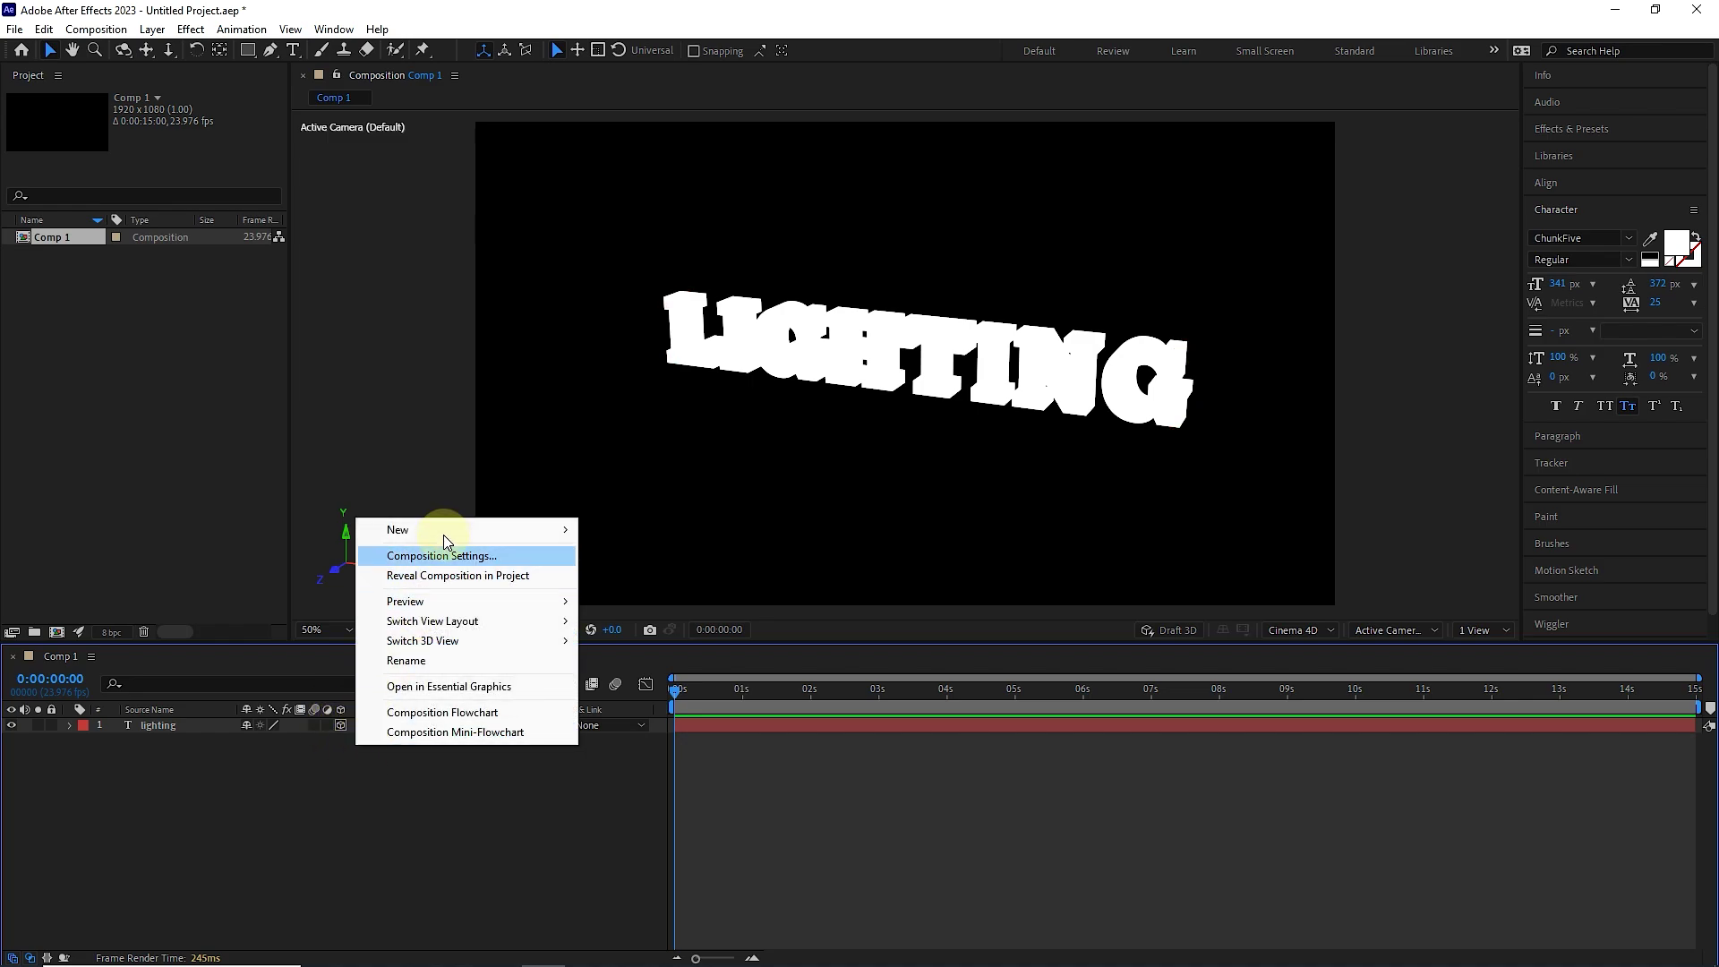
pyautogui.moveTo(448, 533)
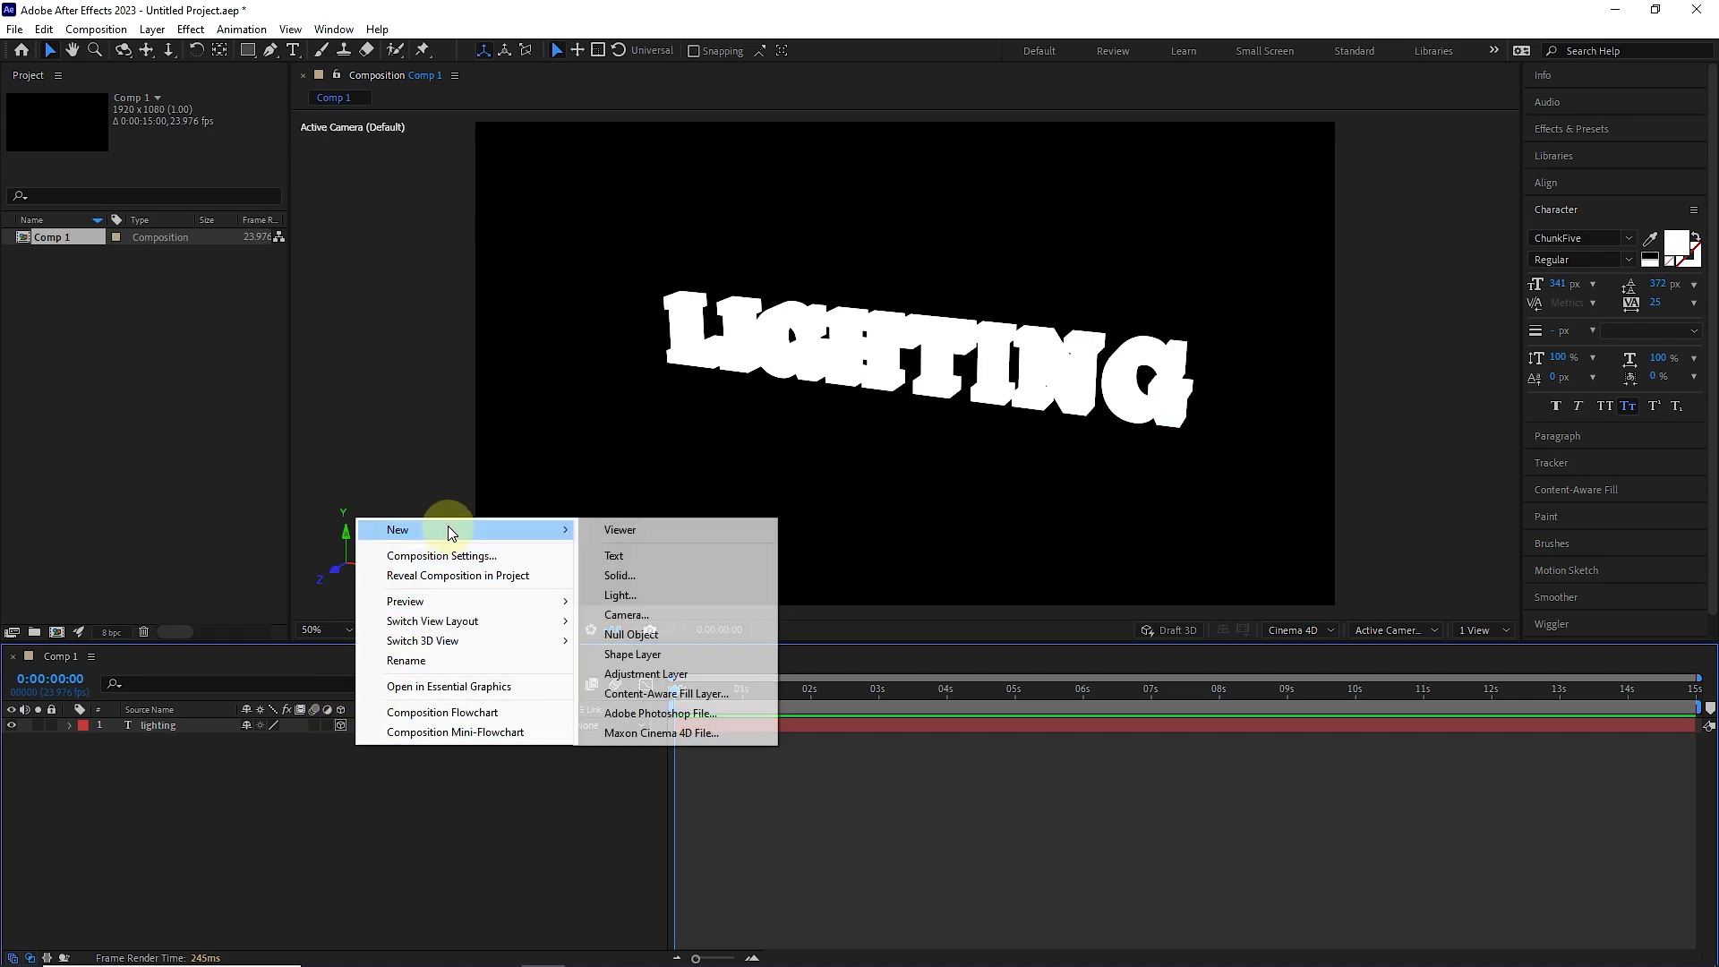
pyautogui.click(622, 595)
pyautogui.moveTo(1053, 164); pyautogui.dragTo(412, 169)
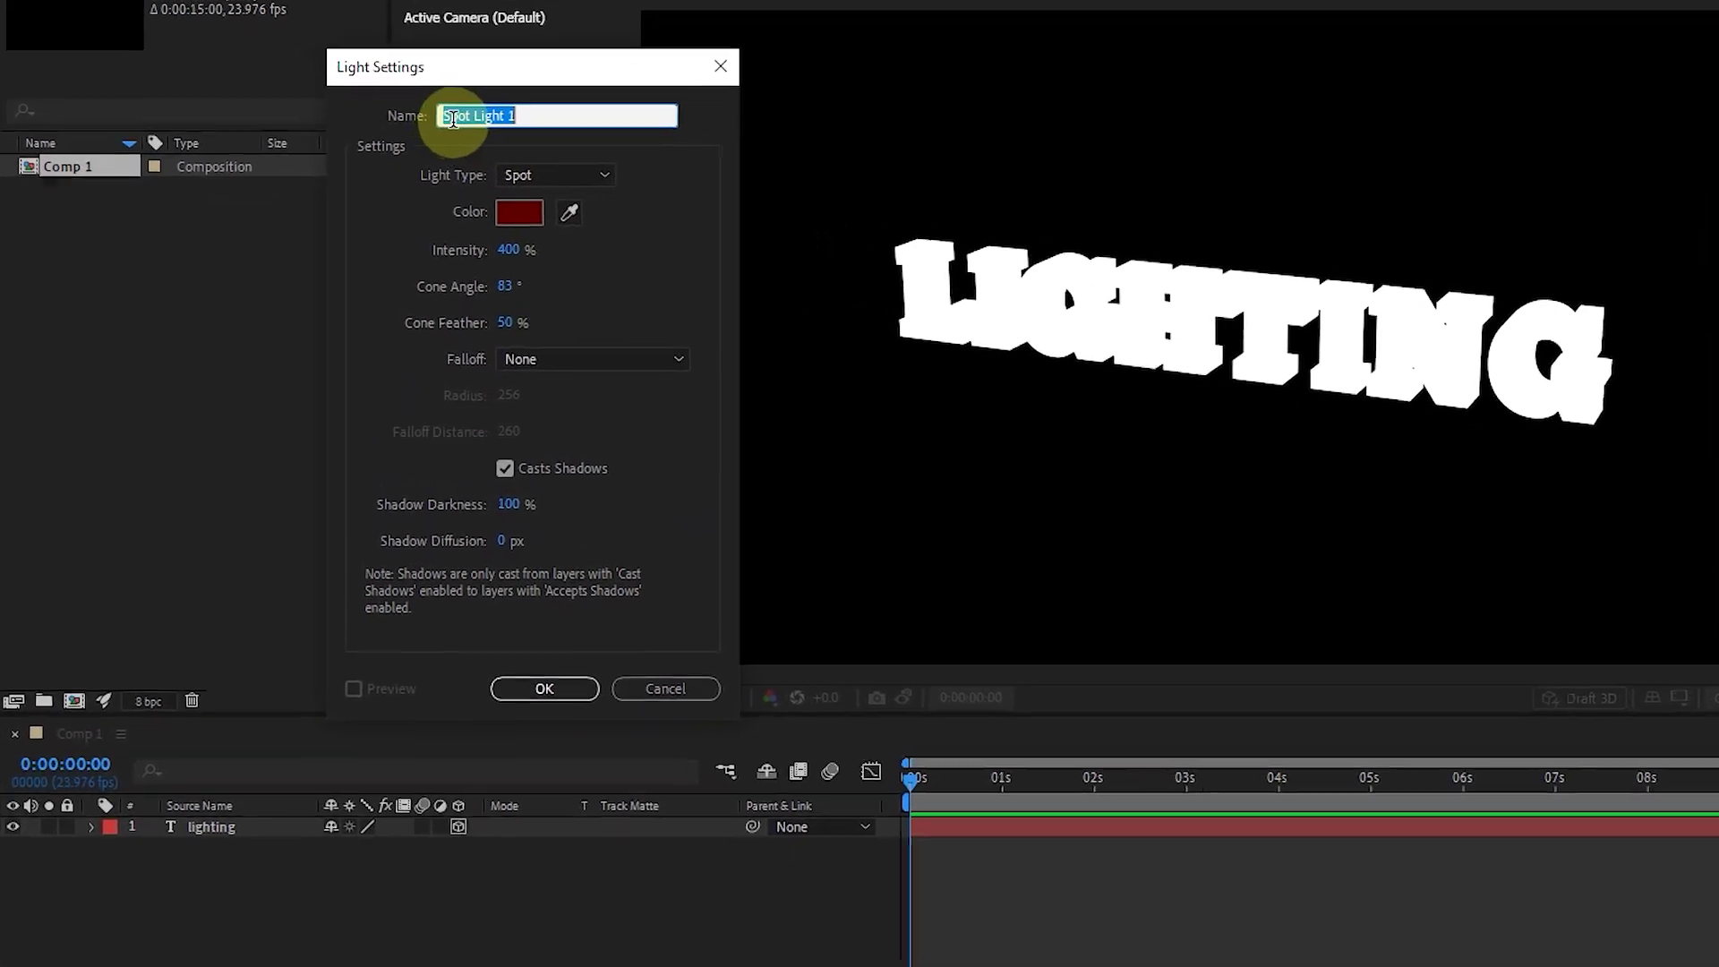
# Try Point and Ambient light types, return to Spot, and create Spot Light 1
pyautogui.click(389, 232)
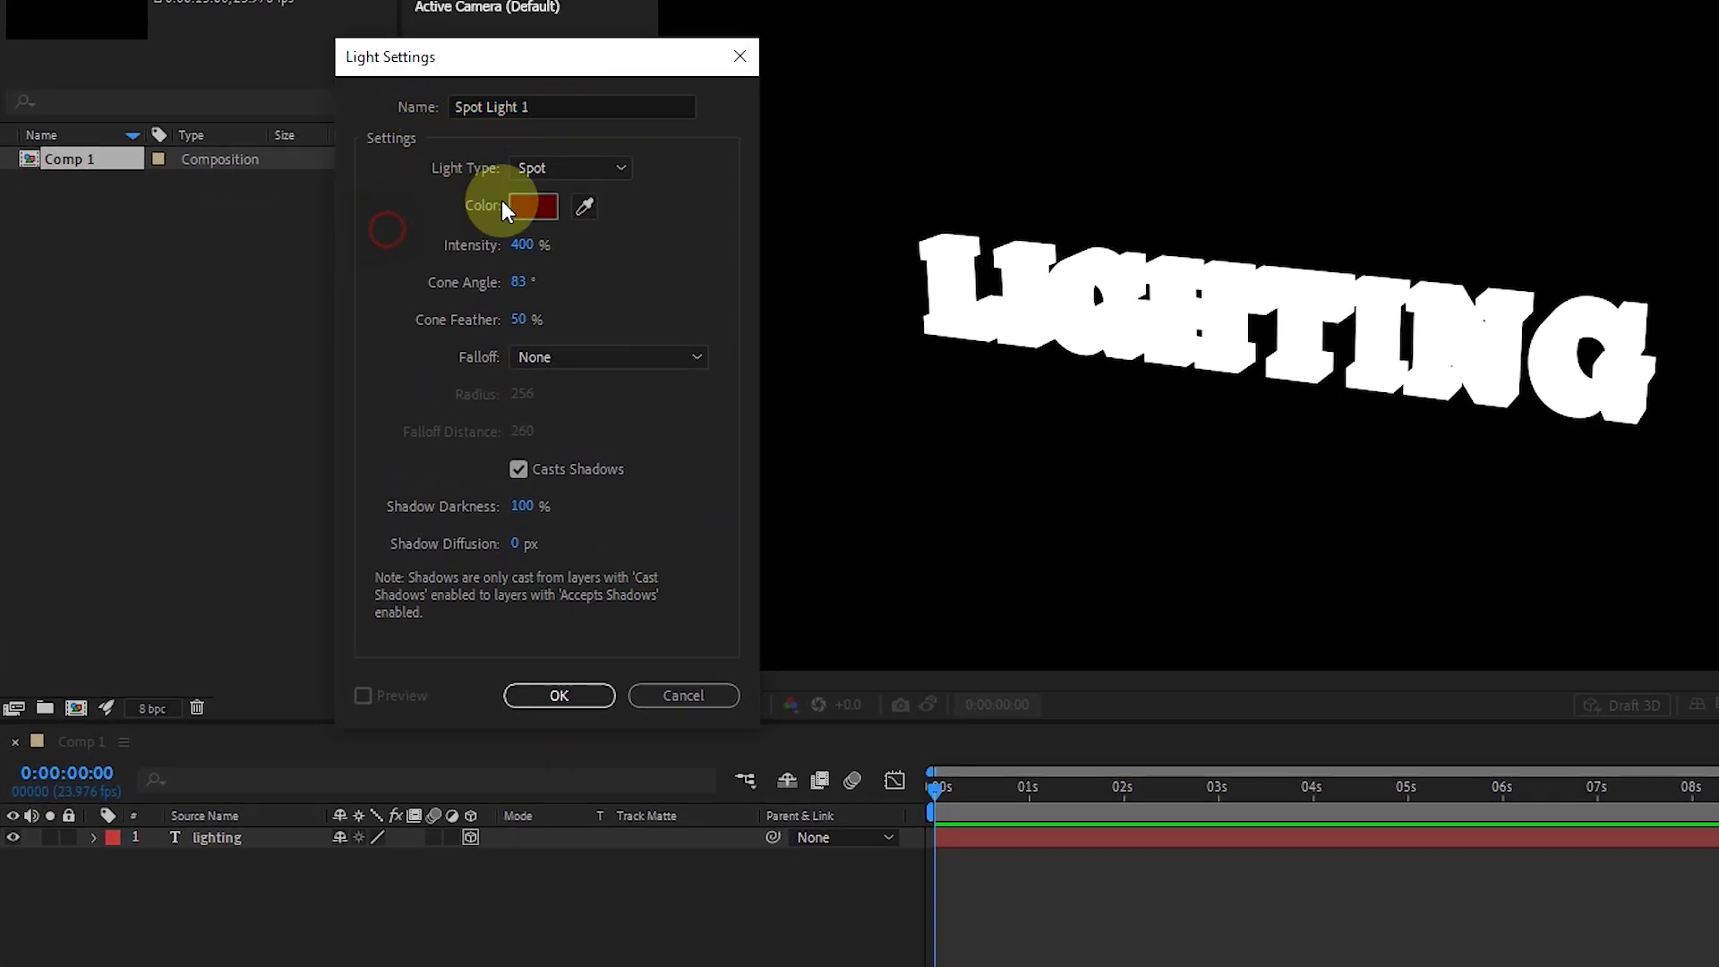
pyautogui.click(620, 171)
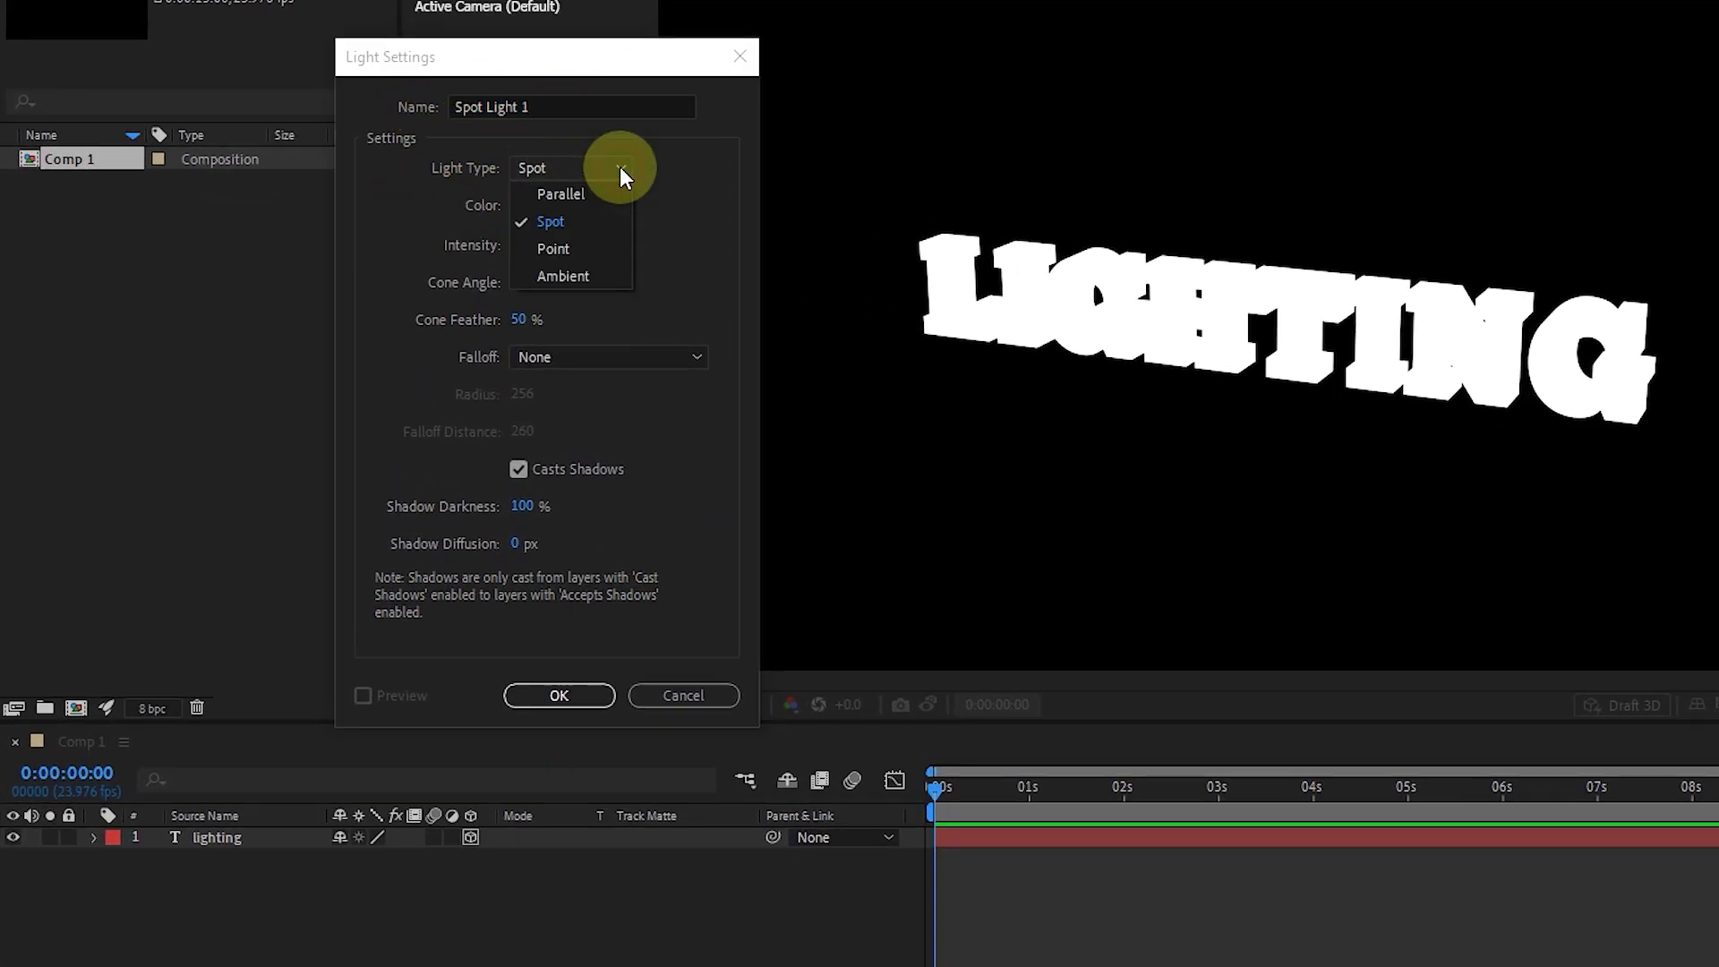
pyautogui.click(566, 243)
pyautogui.click(600, 169)
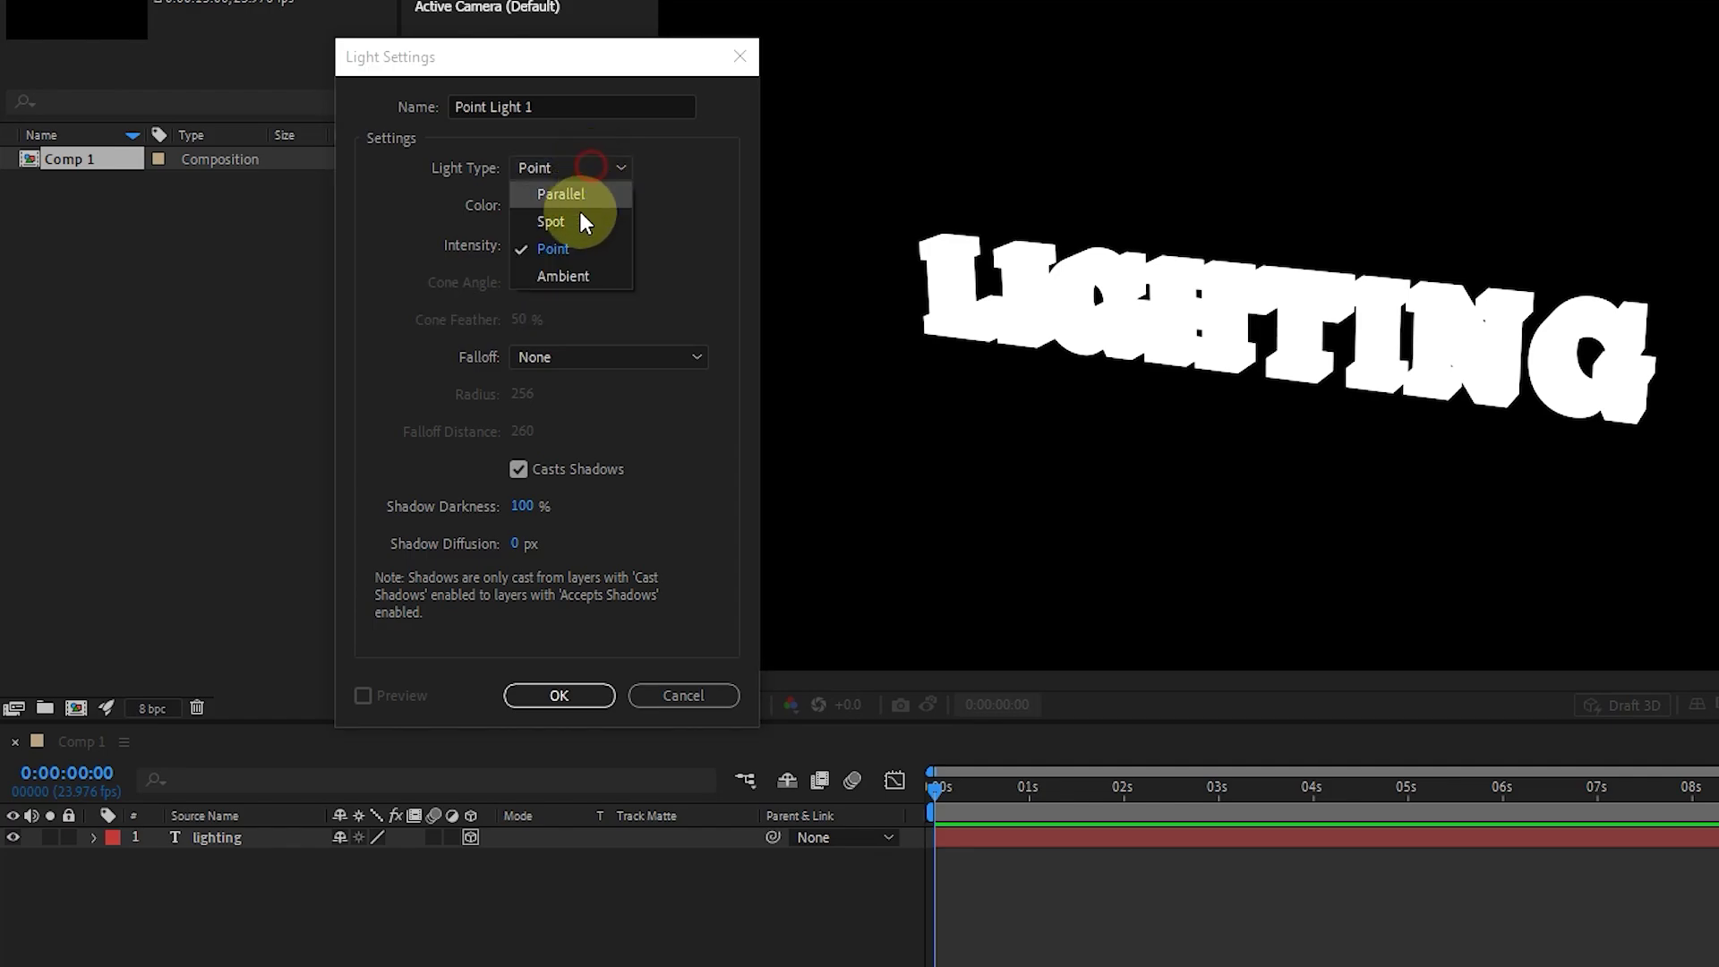
pyautogui.click(575, 277)
pyautogui.click(591, 172)
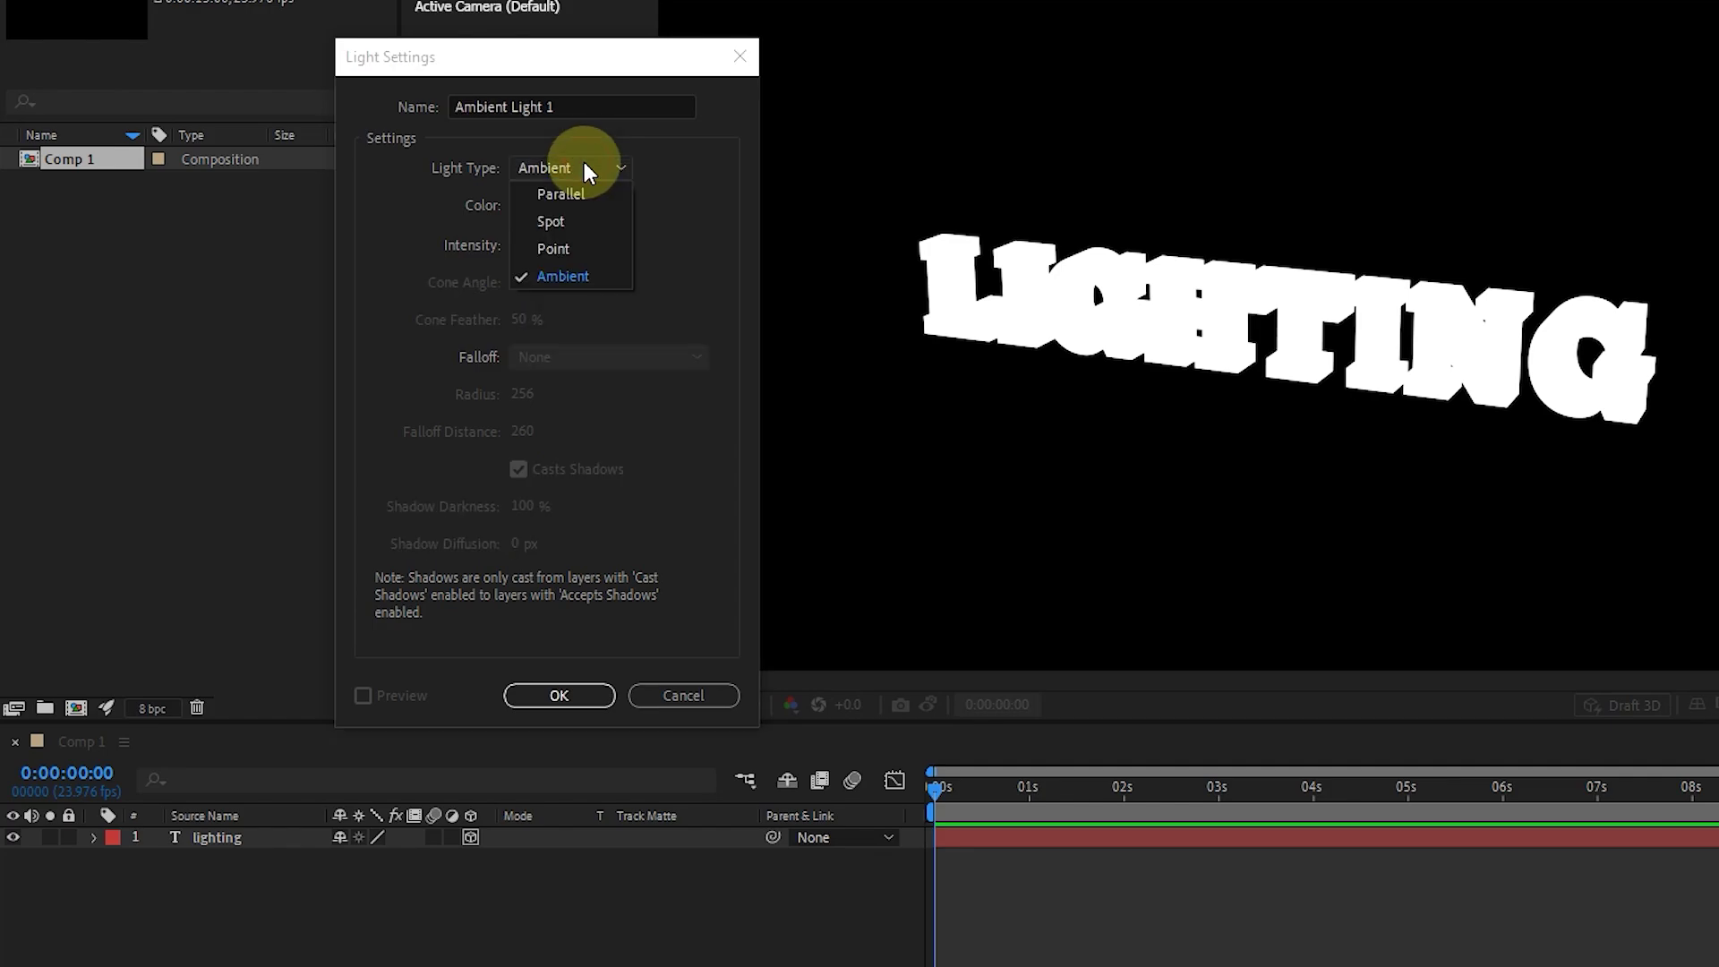
pyautogui.click(569, 226)
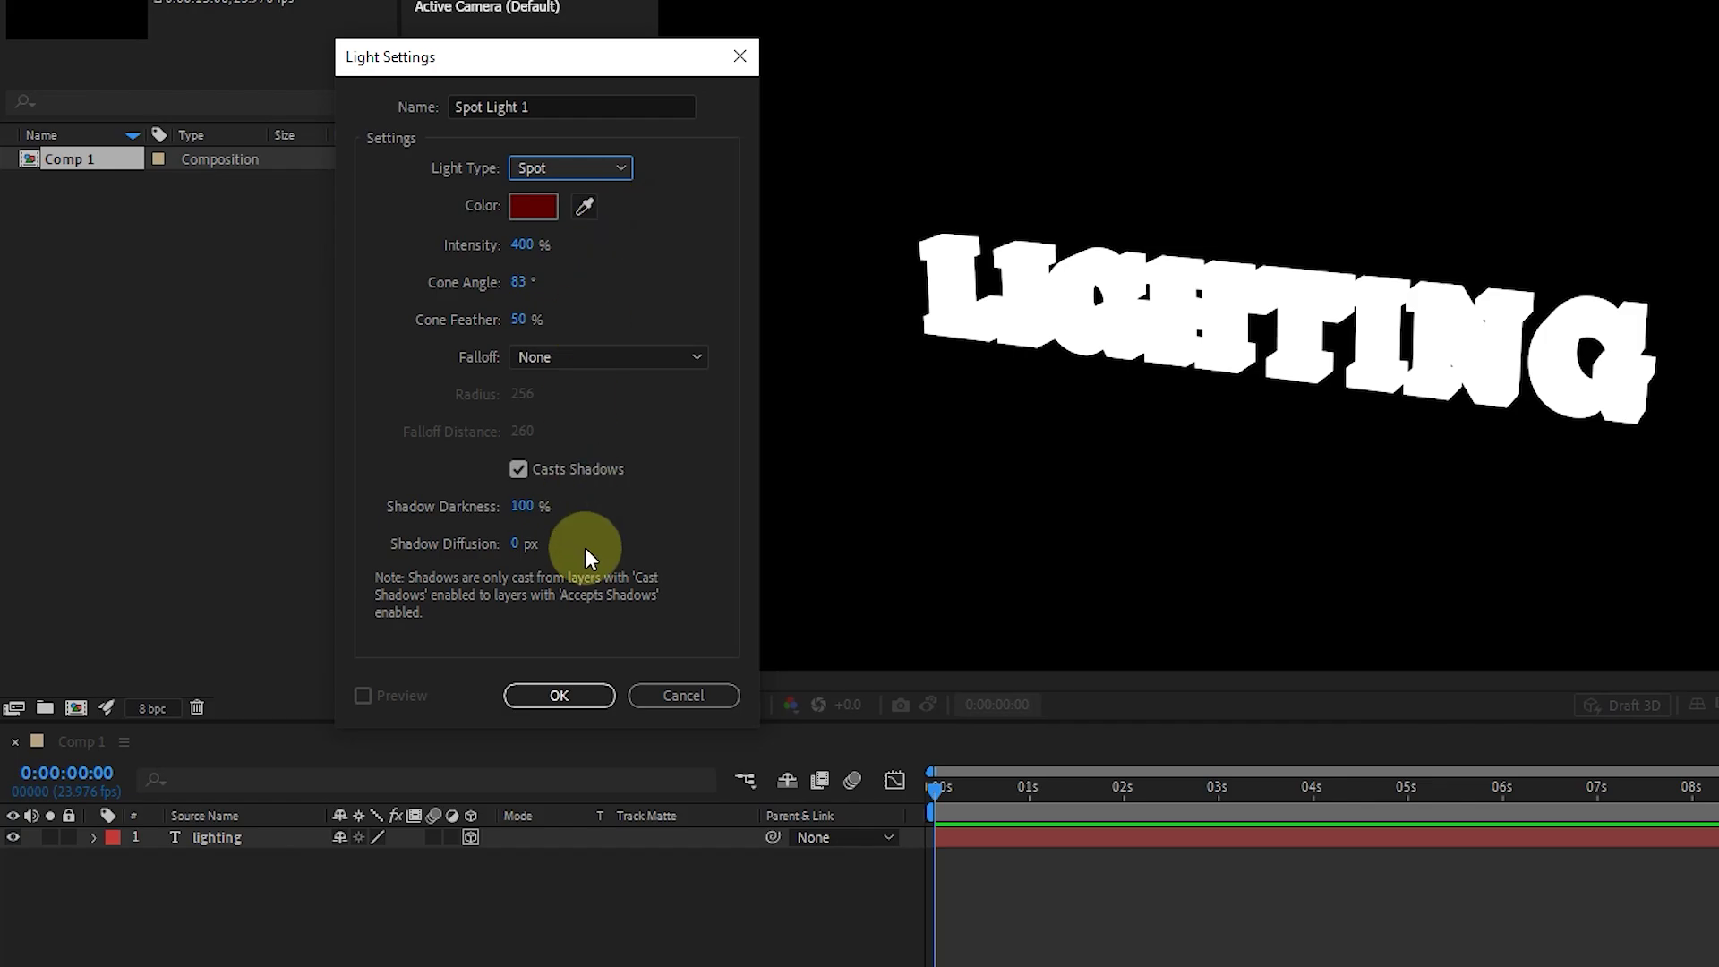
pyautogui.click(582, 704)
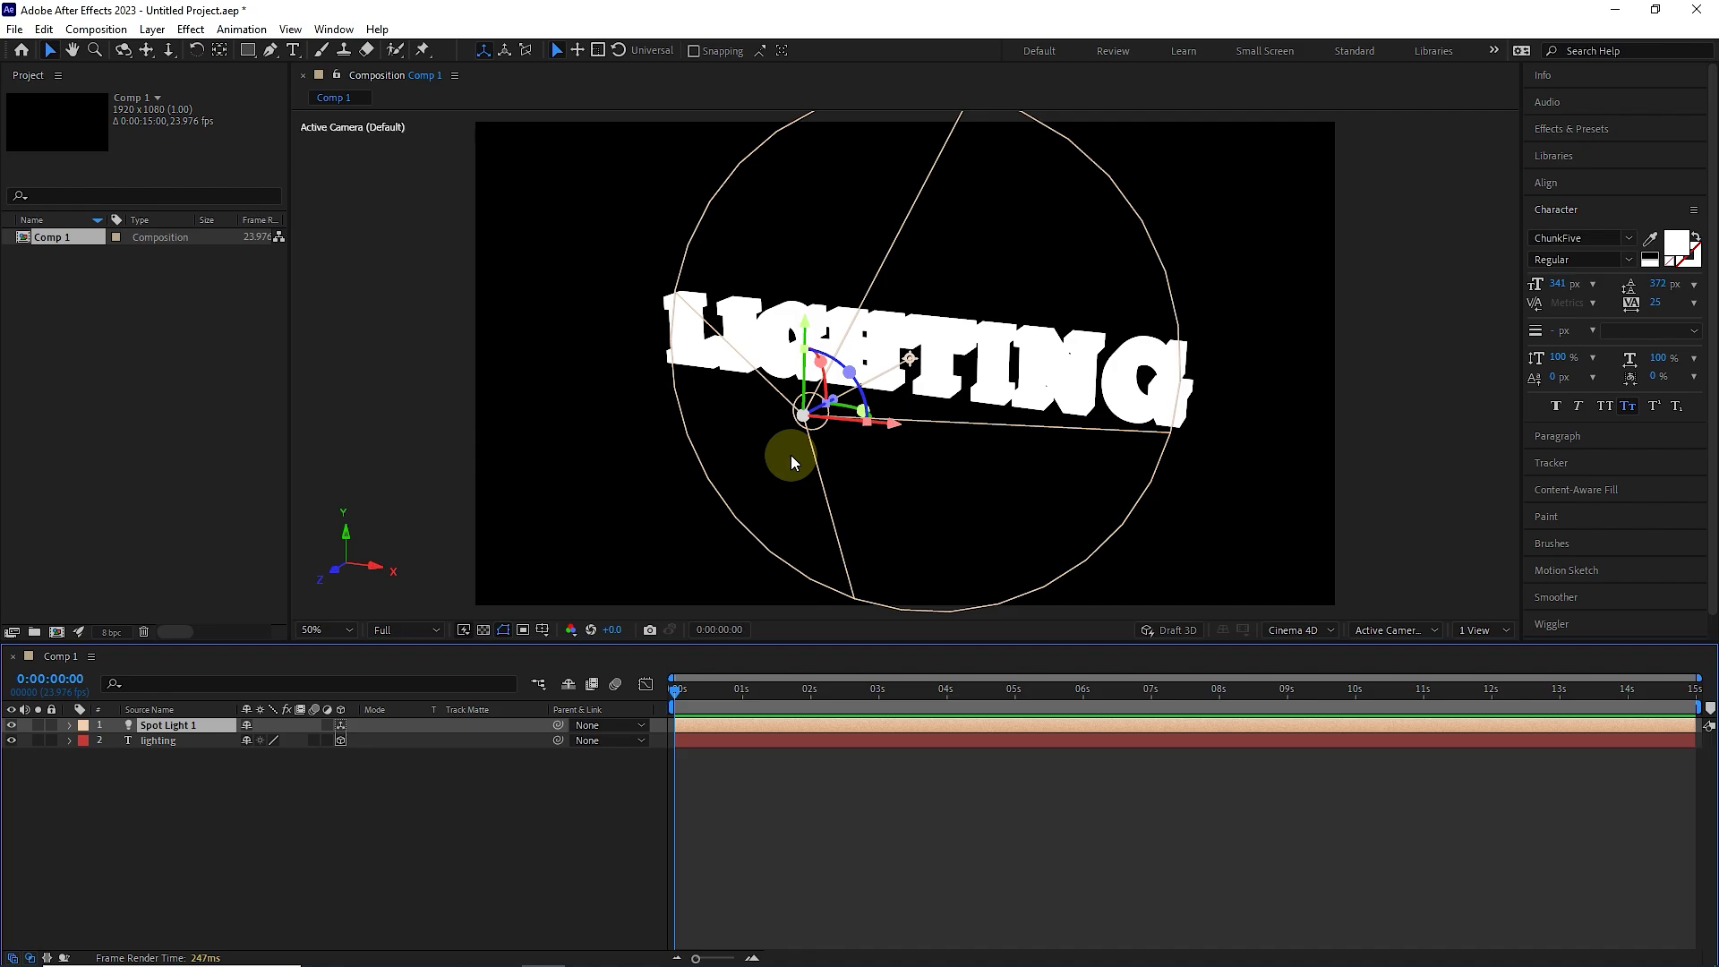
# Lower the LIGHTING text layer's Material Options Ambient value to 0%
pyautogui.click(70, 740)
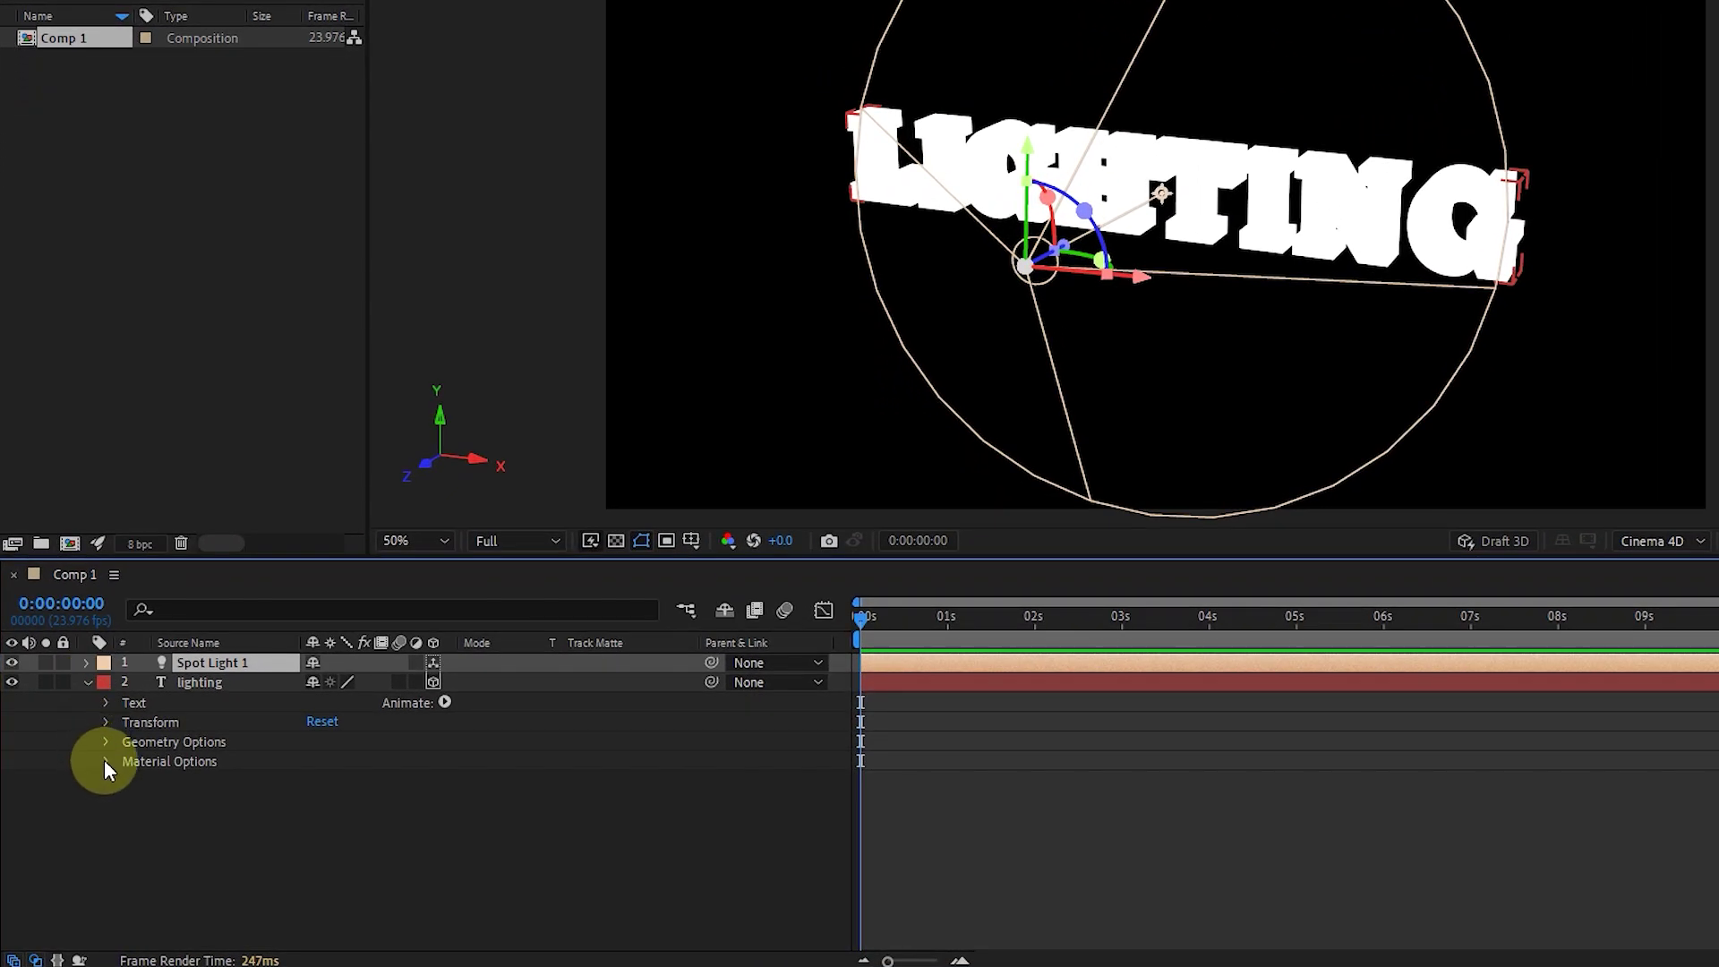
pyautogui.click(105, 762)
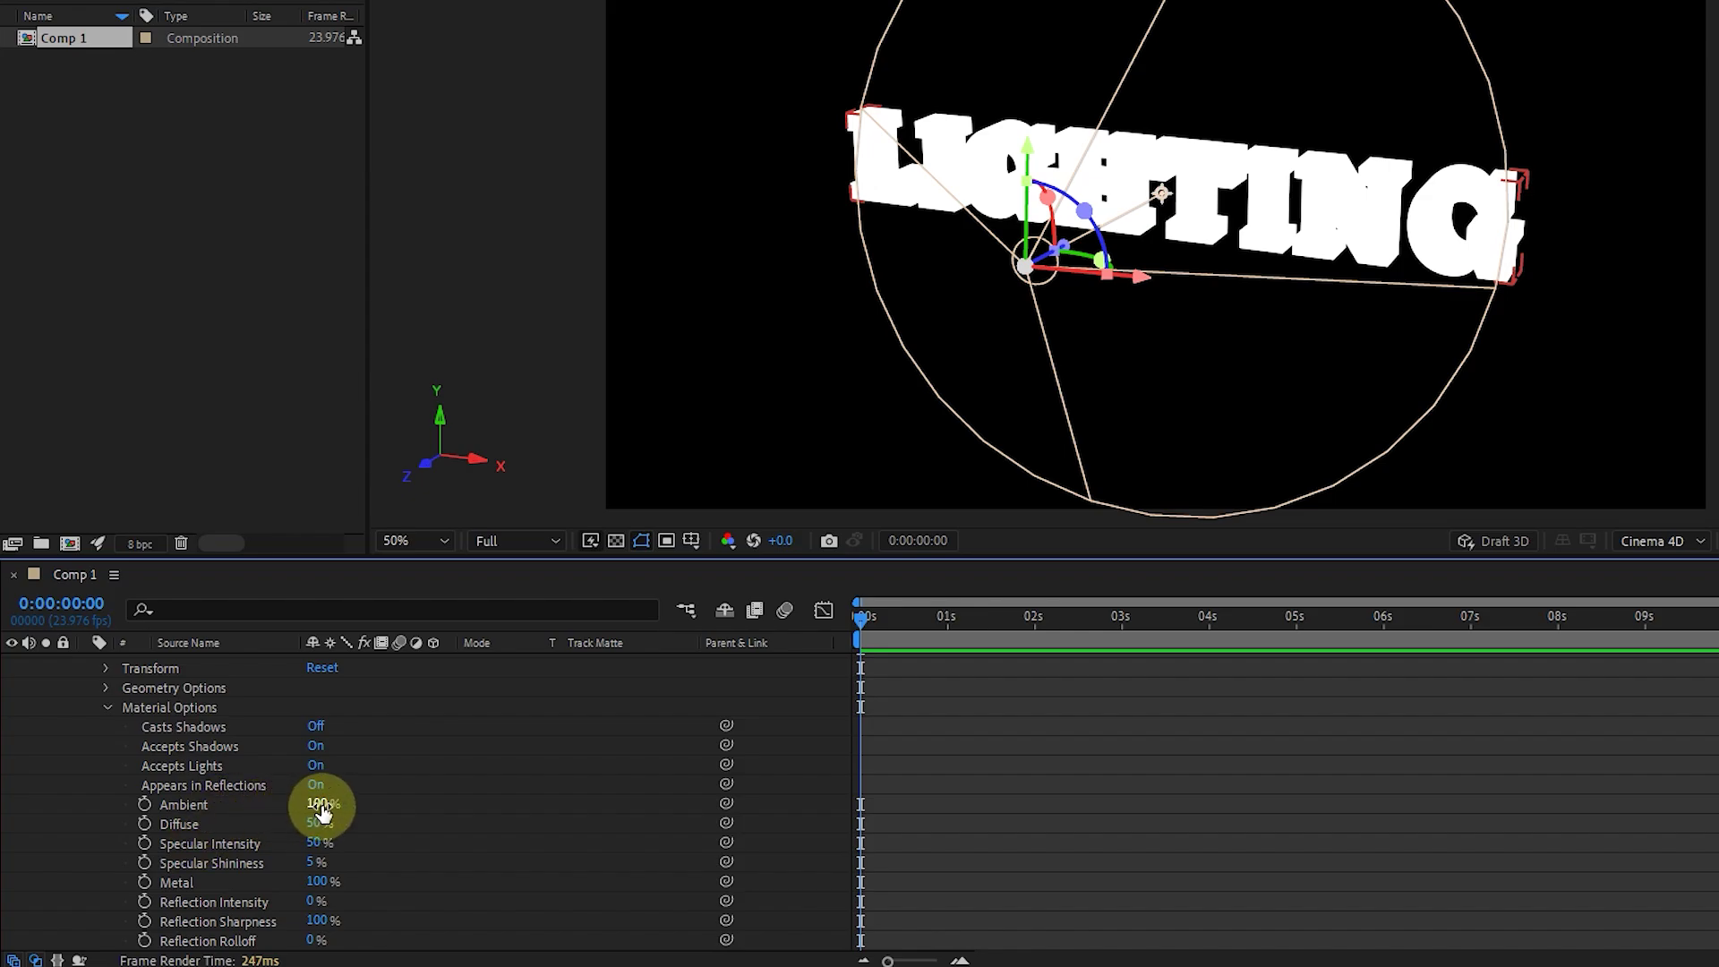
pyautogui.moveTo(320, 805); pyautogui.dragTo(168, 804)
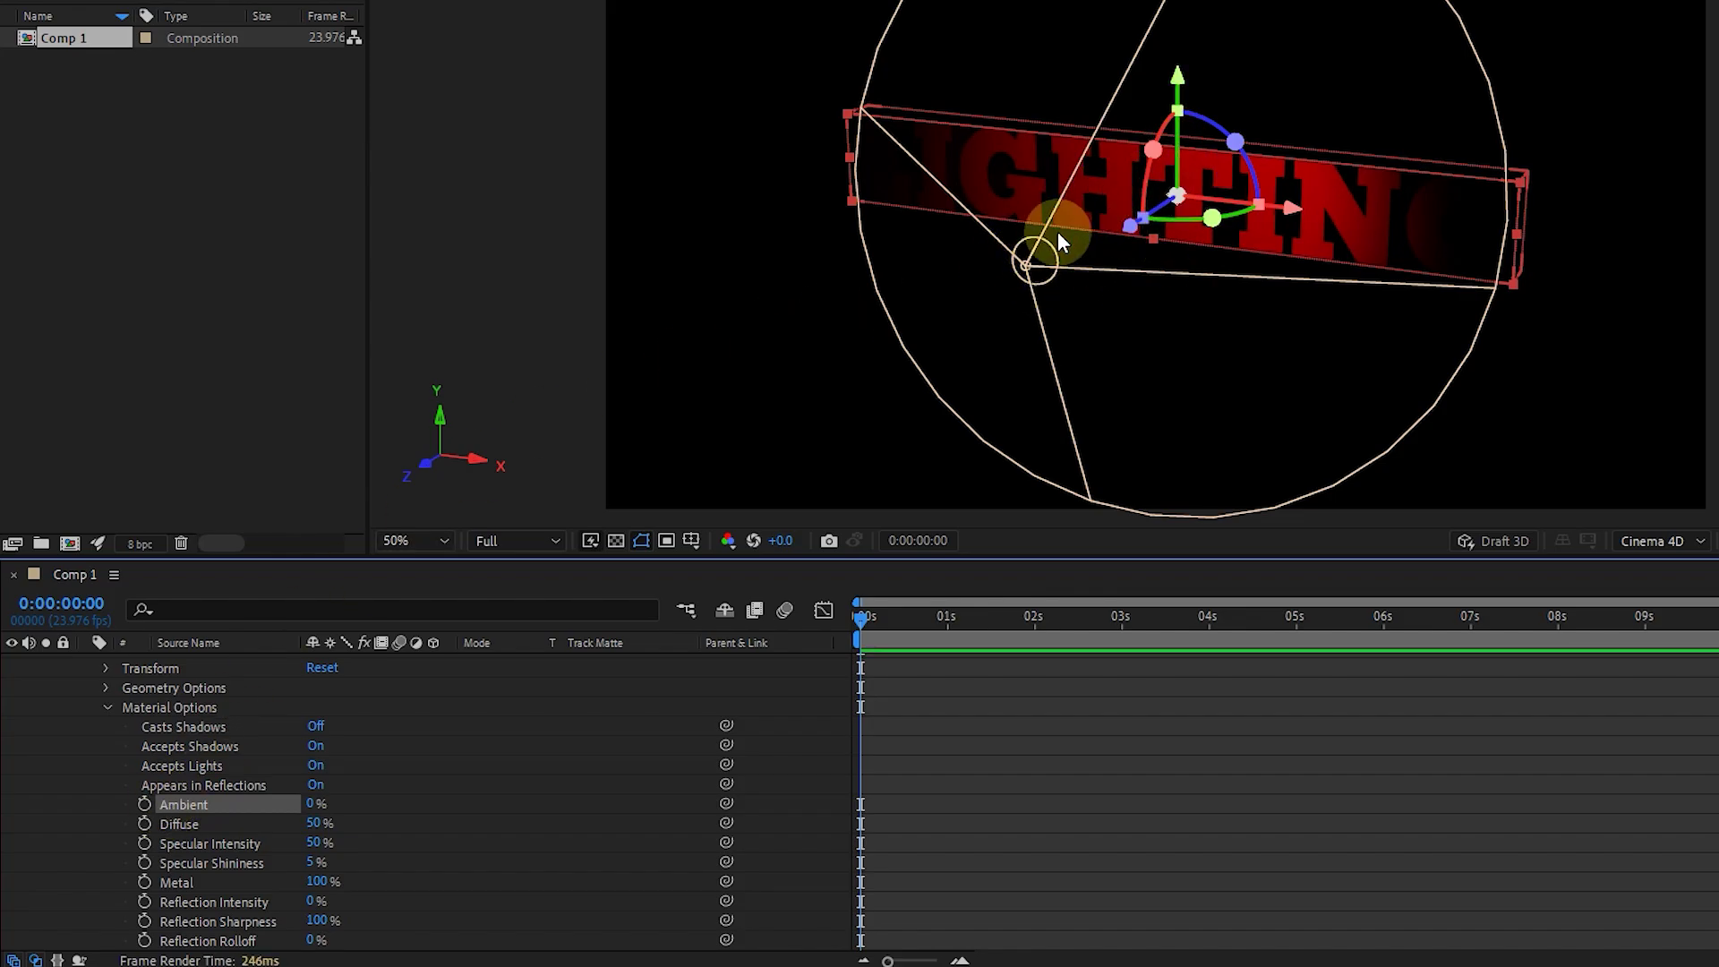
pyautogui.moveTo(302, 804); pyautogui.dragTo(169, 806)
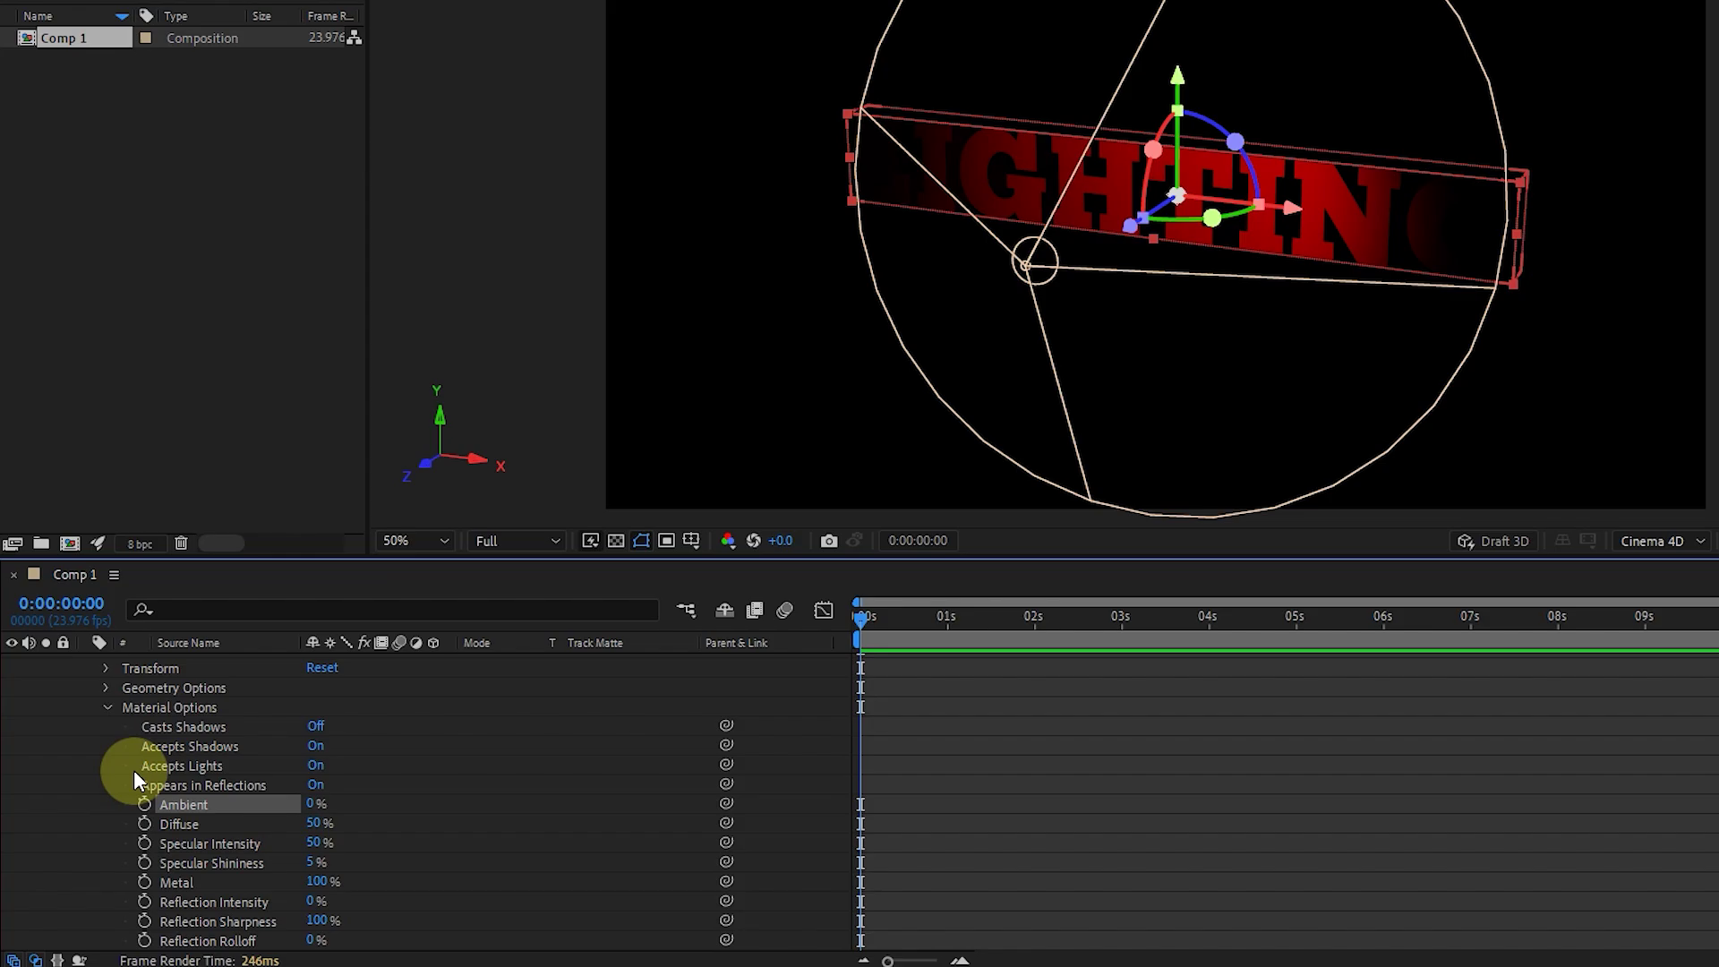
pyautogui.click(106, 705)
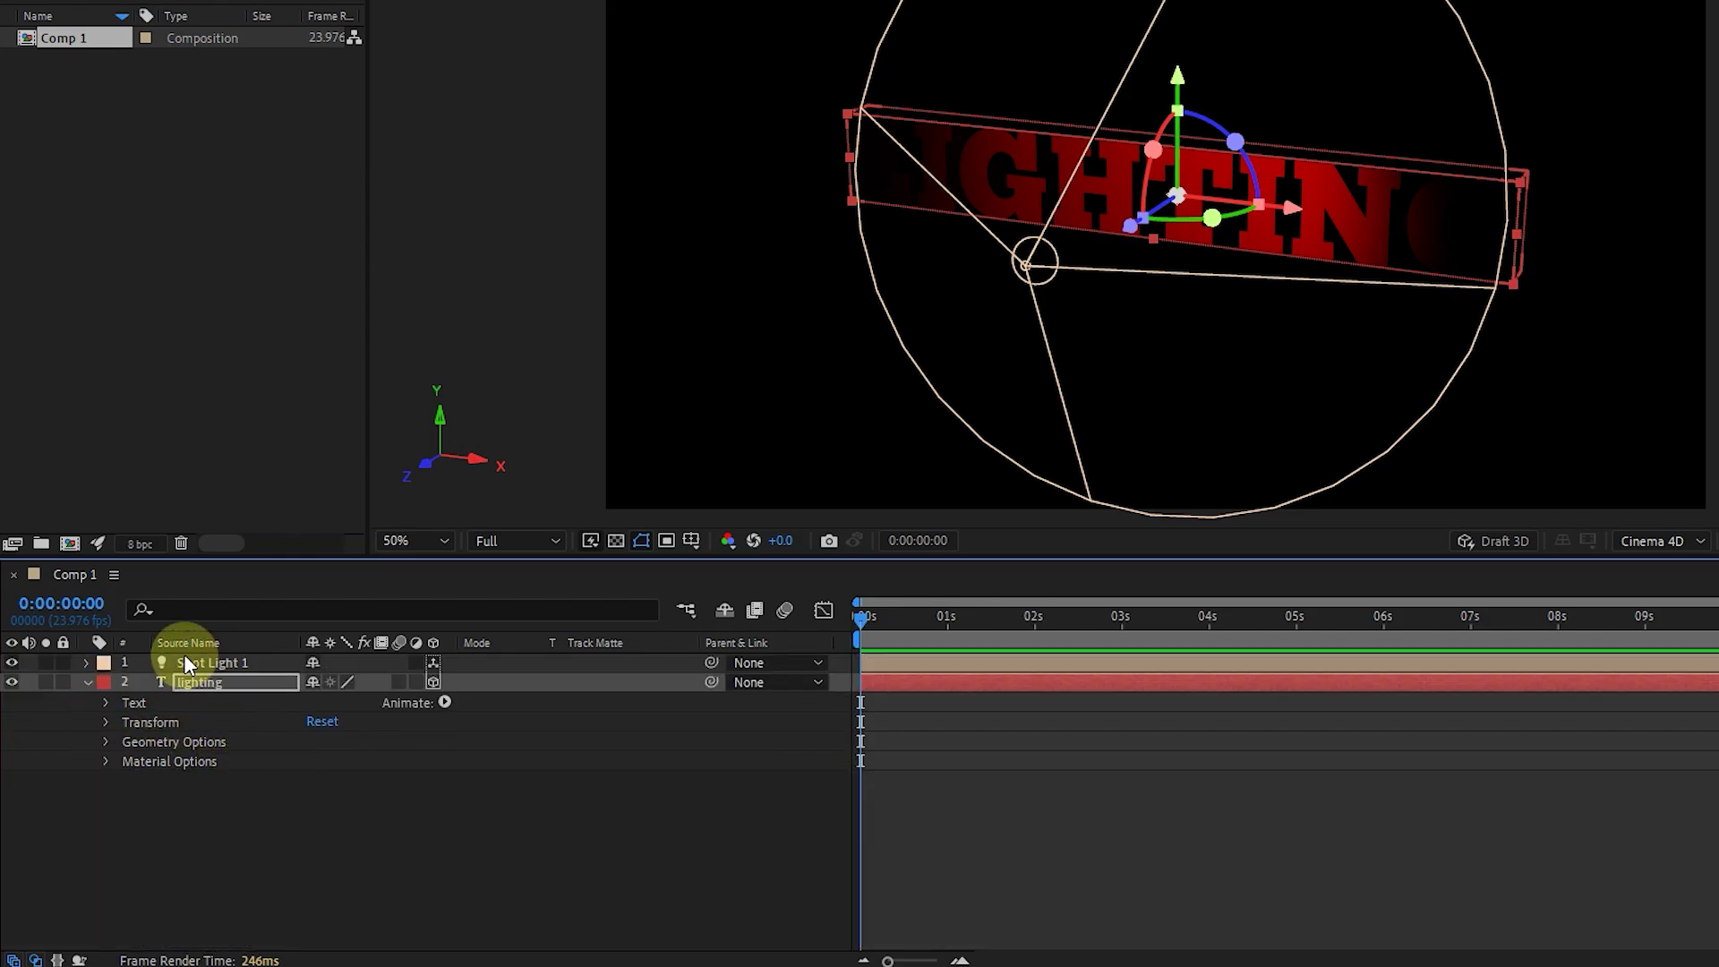
# Reopen Spot Light 1's settings and, after trying green and purple, set its colour to dark red 610000
pyautogui.click(209, 664)
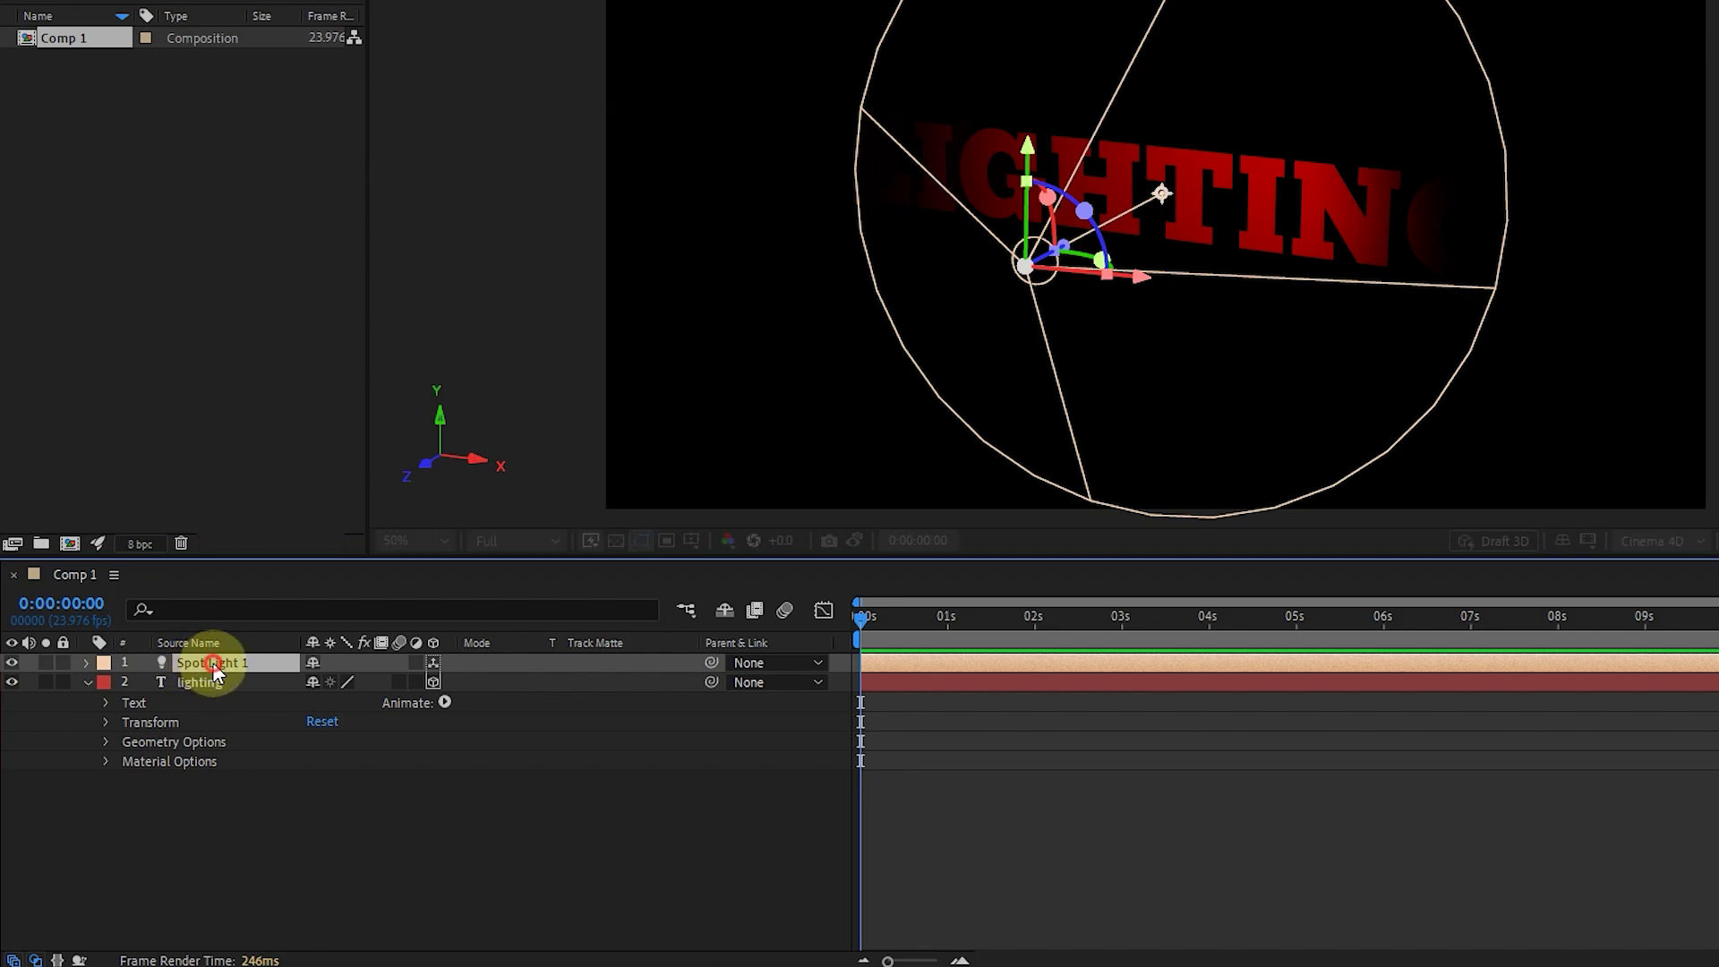
pyautogui.doubleClick(212, 662)
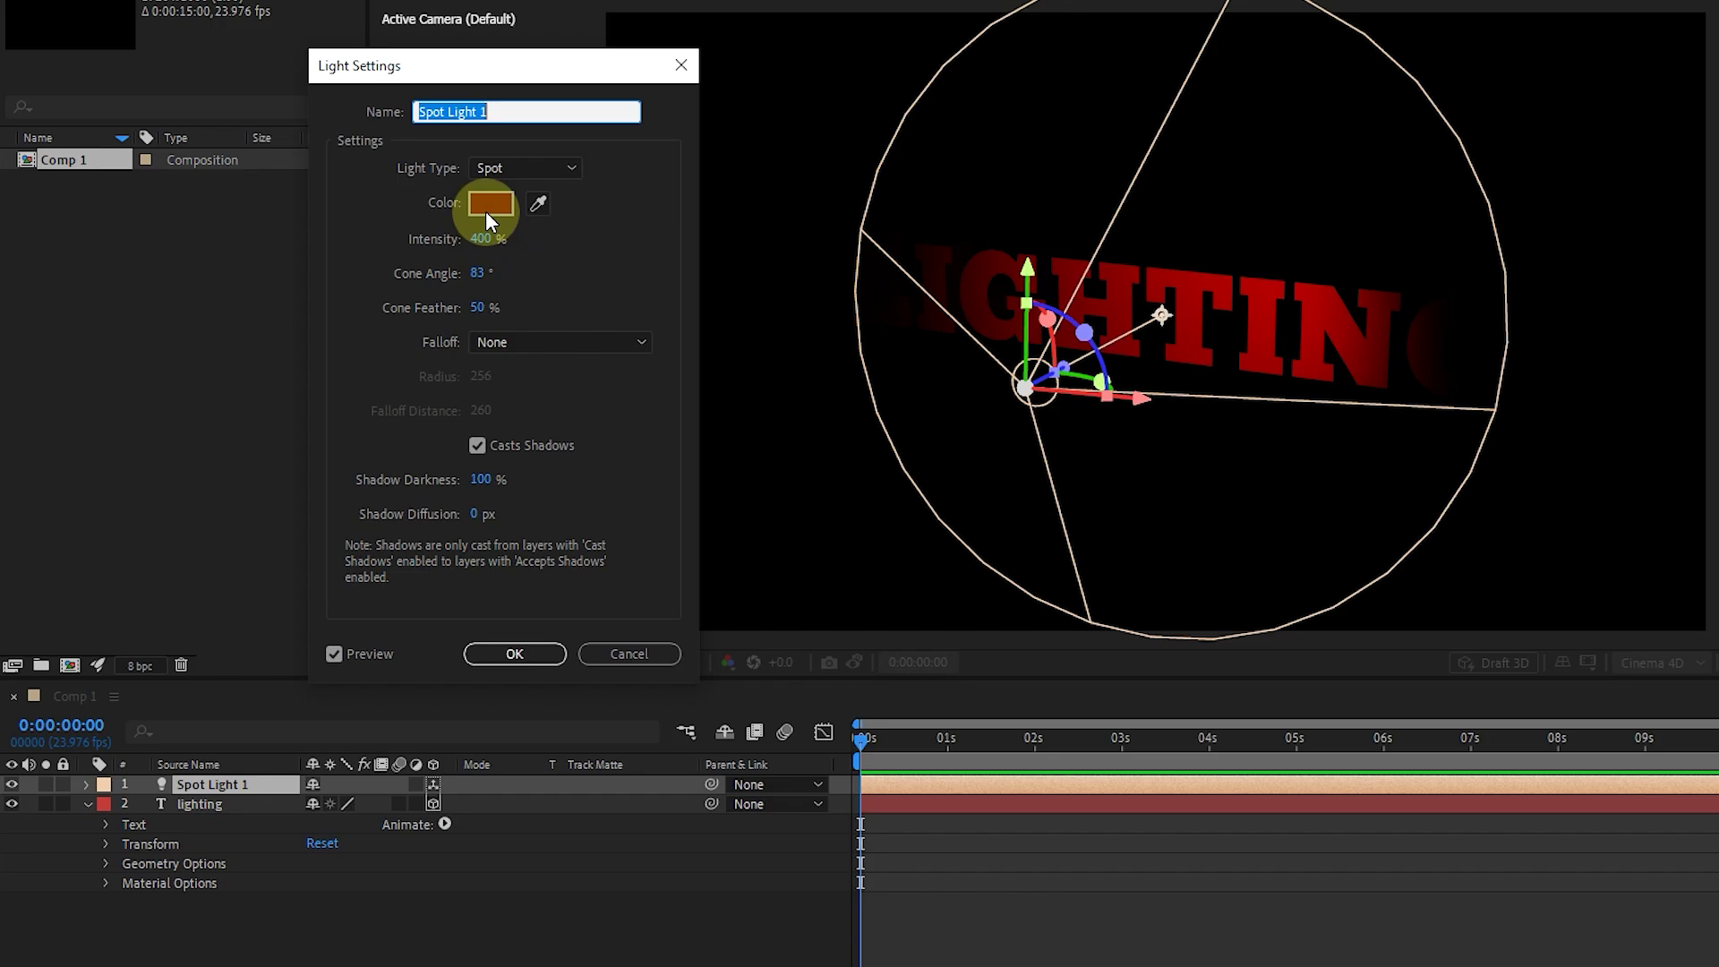
pyautogui.click(487, 207)
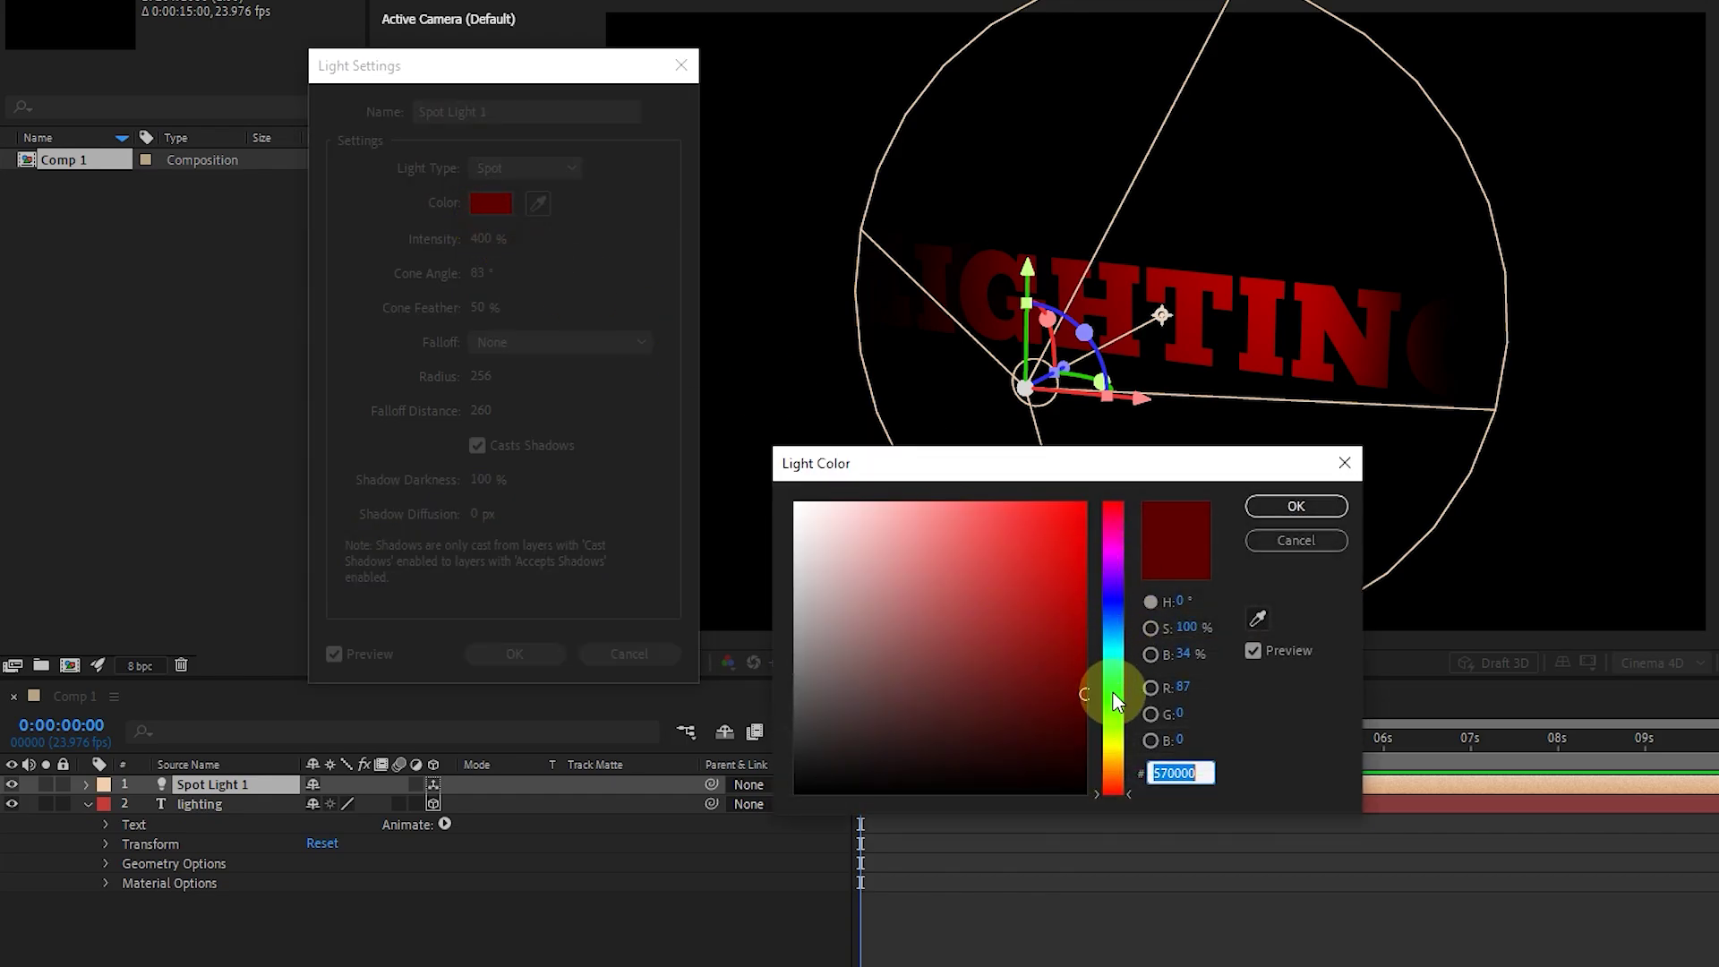
pyautogui.click(1113, 701)
pyautogui.click(1054, 575)
pyautogui.click(1103, 573)
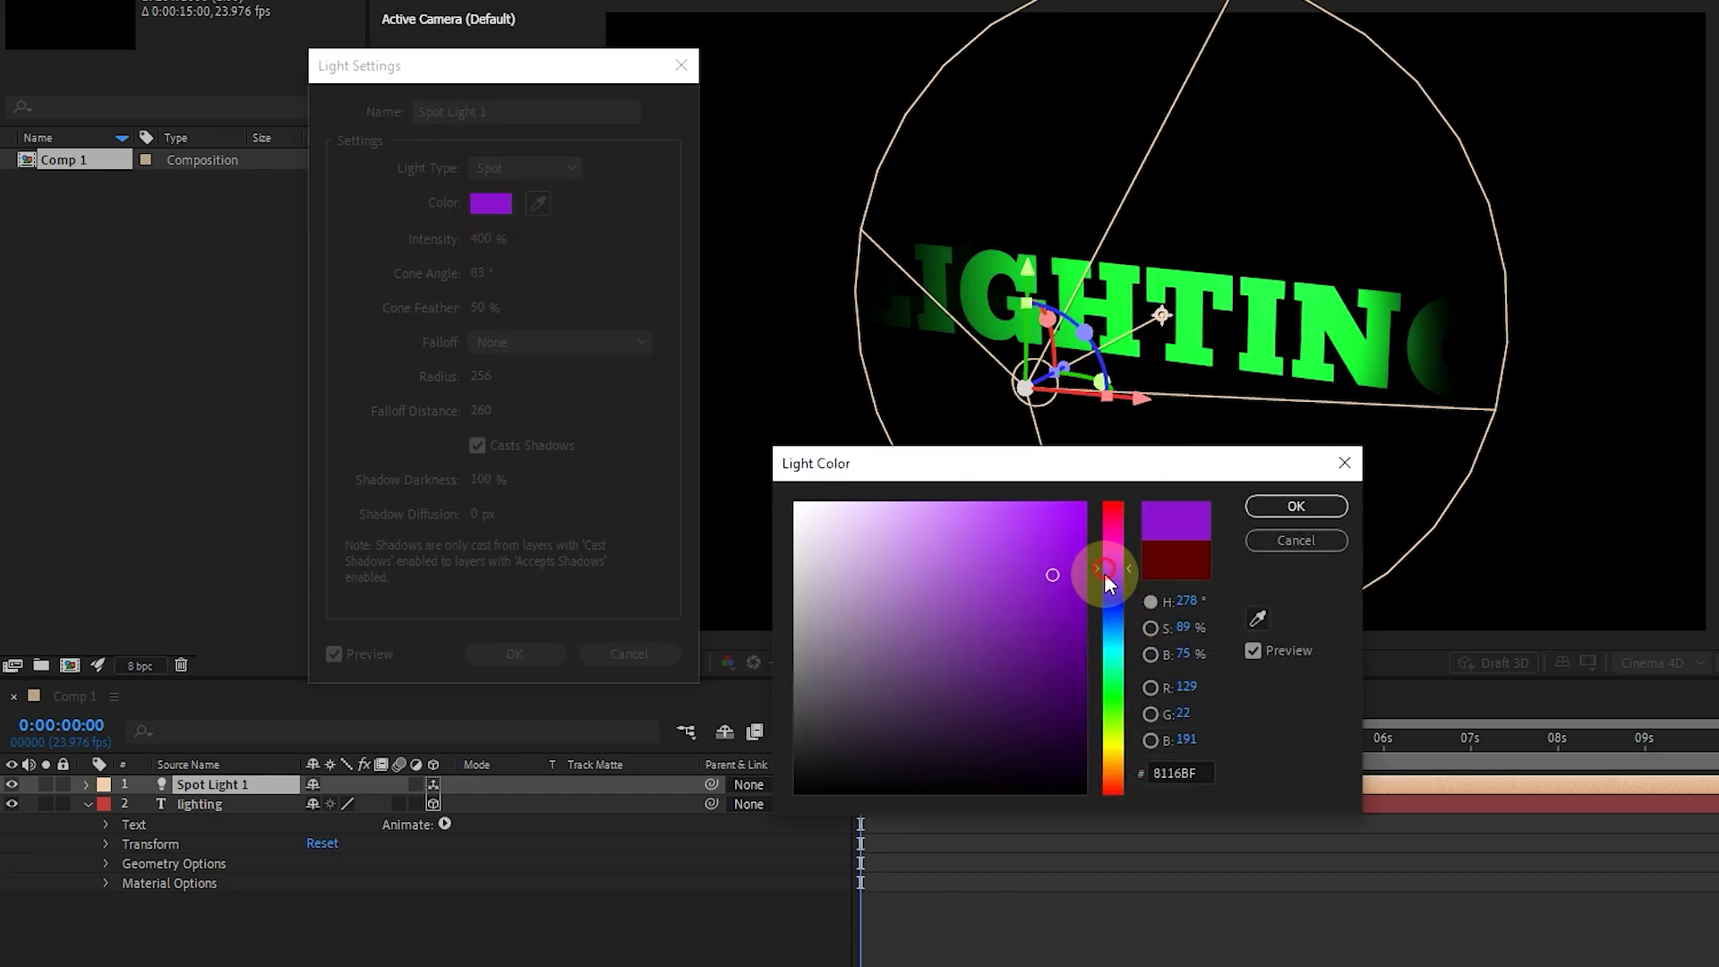
pyautogui.click(1111, 510)
pyautogui.click(1084, 683)
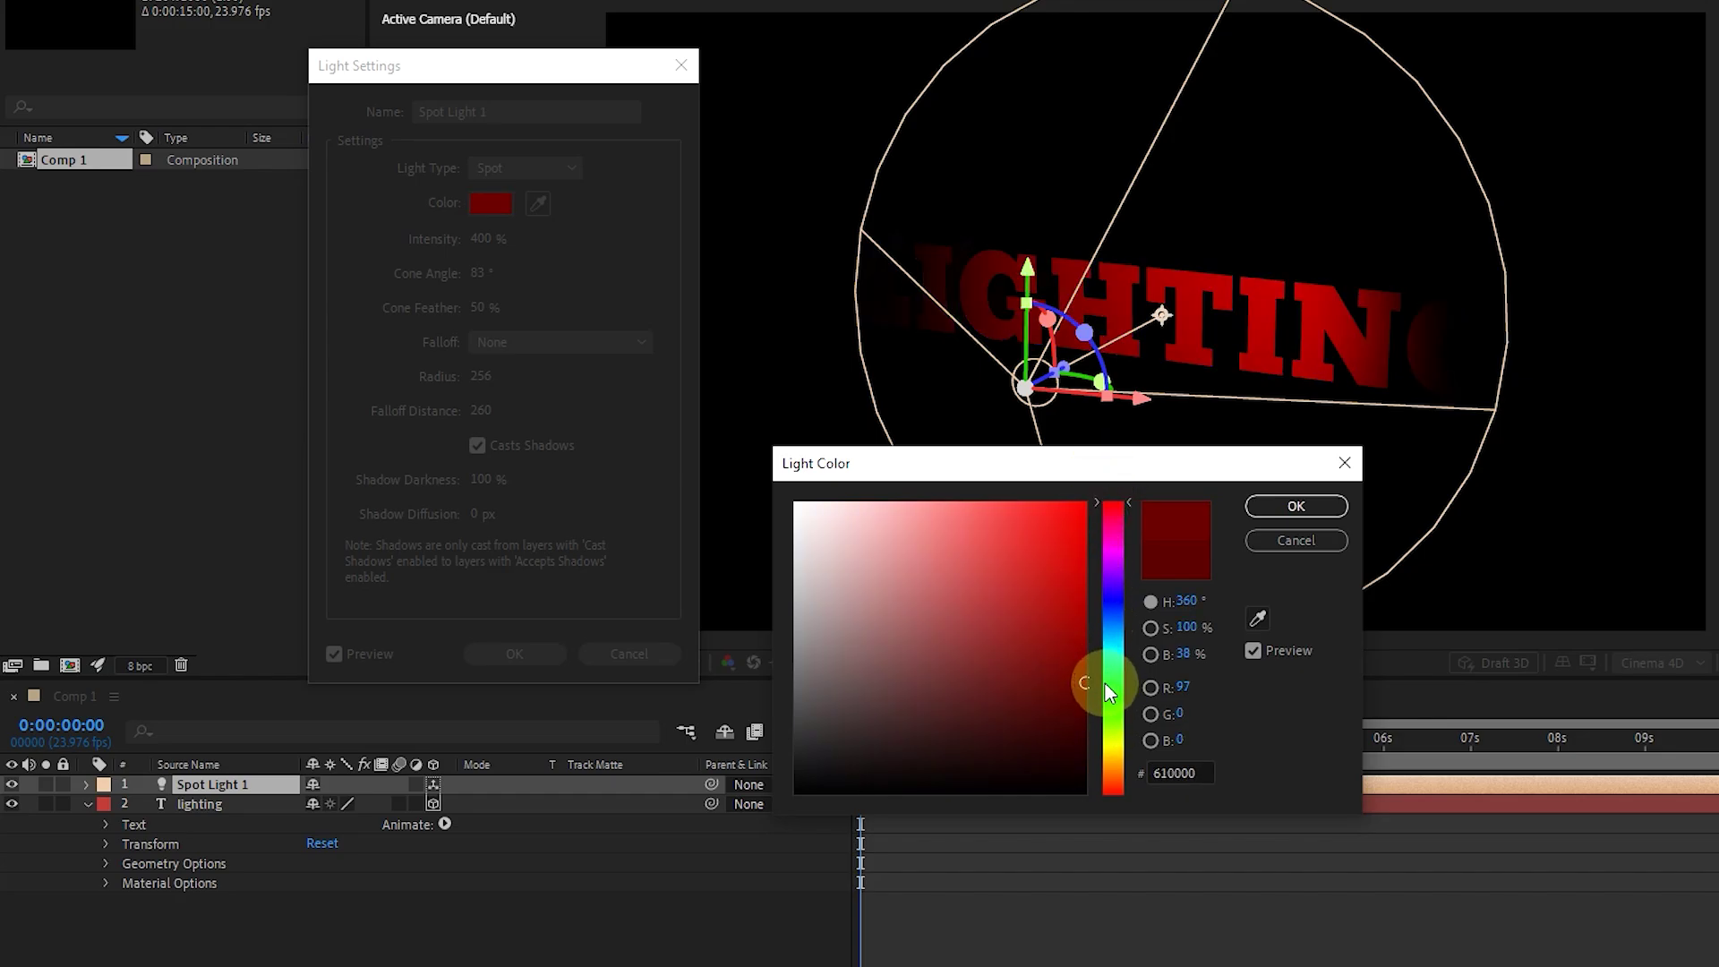
pyautogui.click(1294, 507)
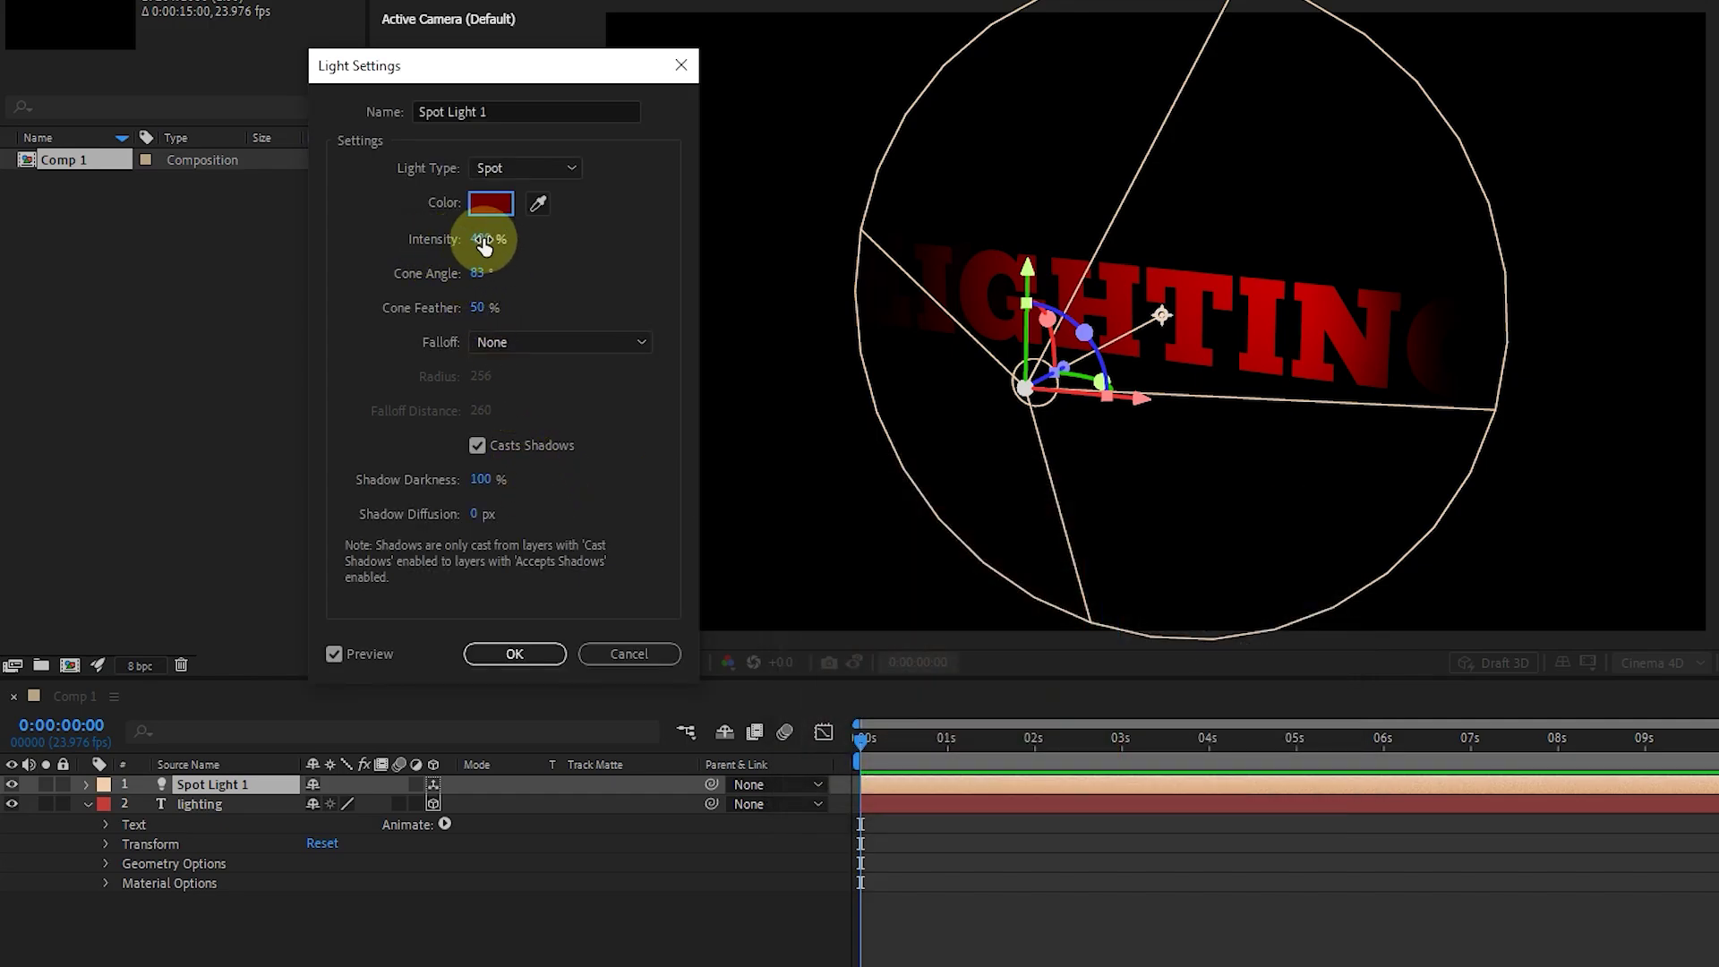
# Set Spot Light 1 to 400% intensity, 91° cone angle and 51% cone feather
pyautogui.moveTo(480, 238)
pyautogui.mouseDown()
pyautogui.moveTo(403, 238)
pyautogui.moveTo(646, 250)
pyautogui.moveTo(353, 230)
pyautogui.moveTo(479, 251)
pyautogui.mouseUp()
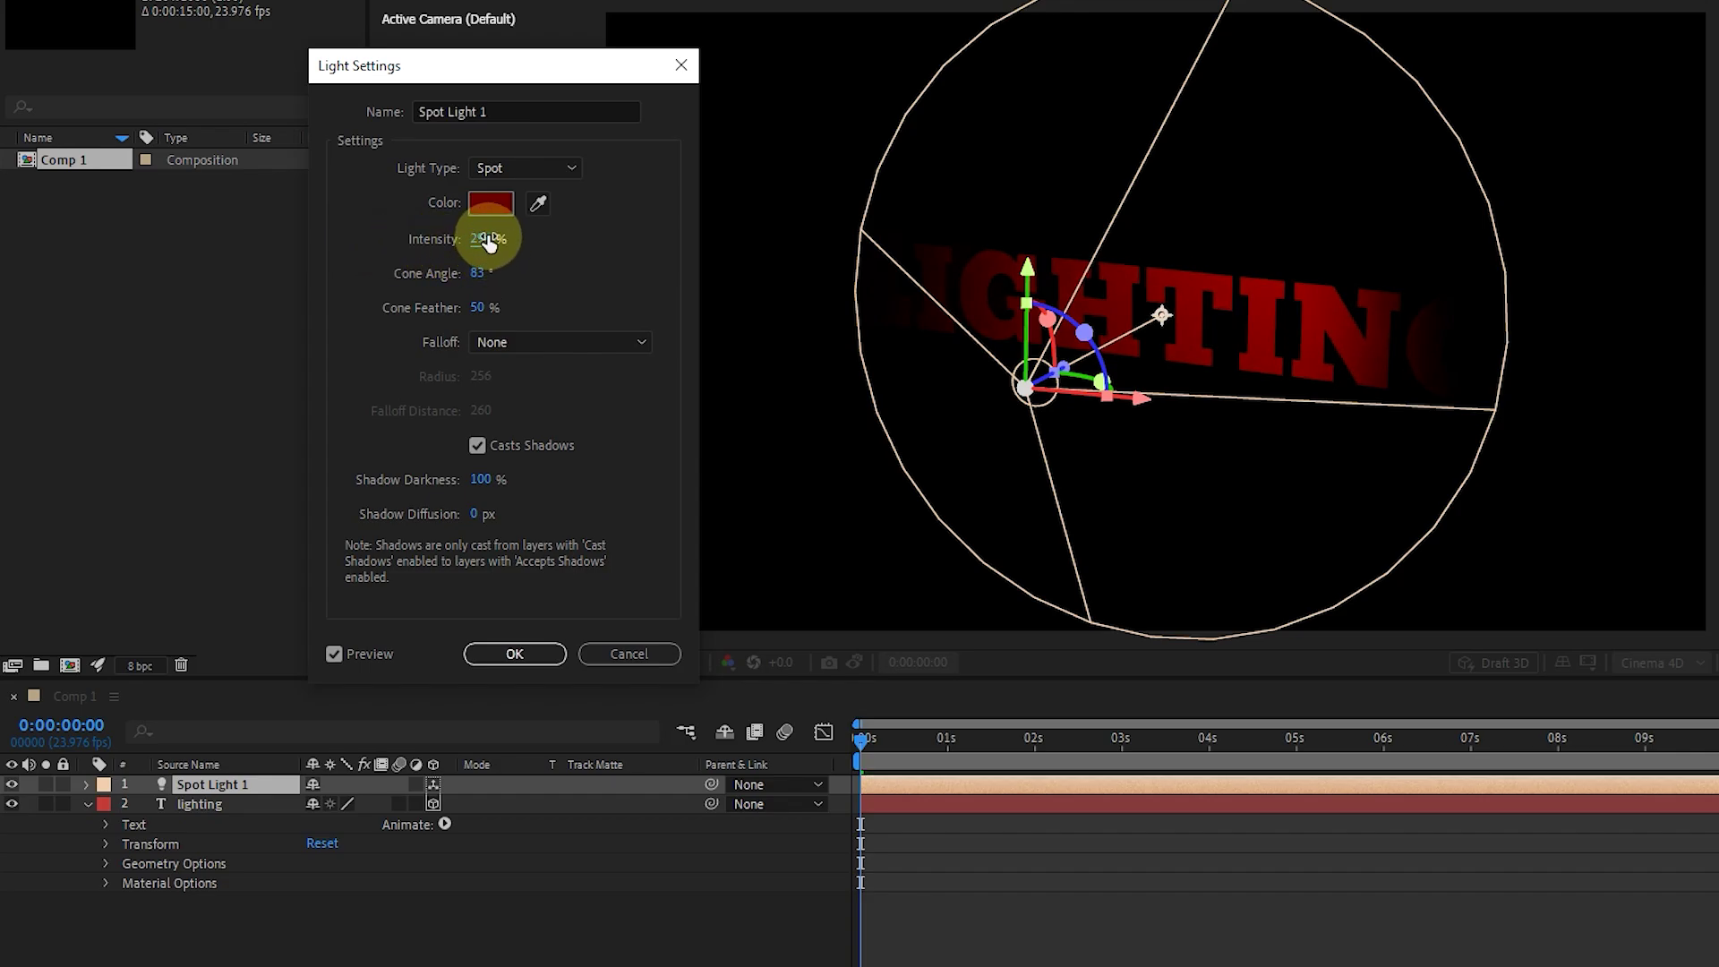
pyautogui.write('400')
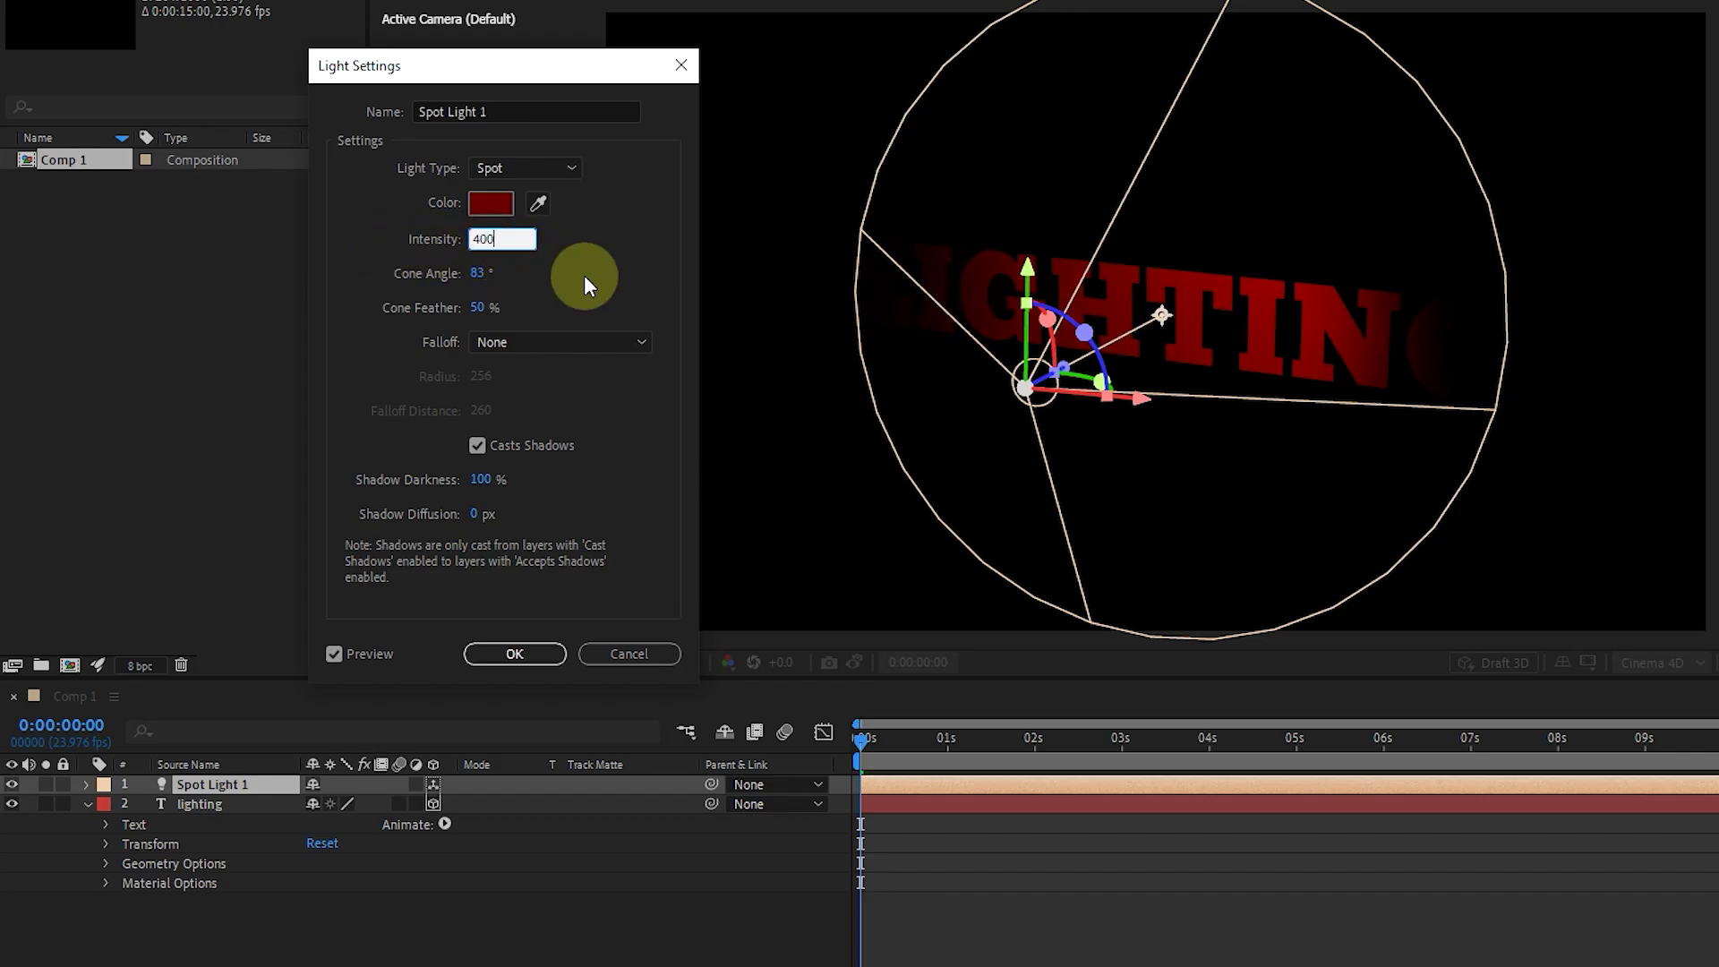
pyautogui.press('Return')
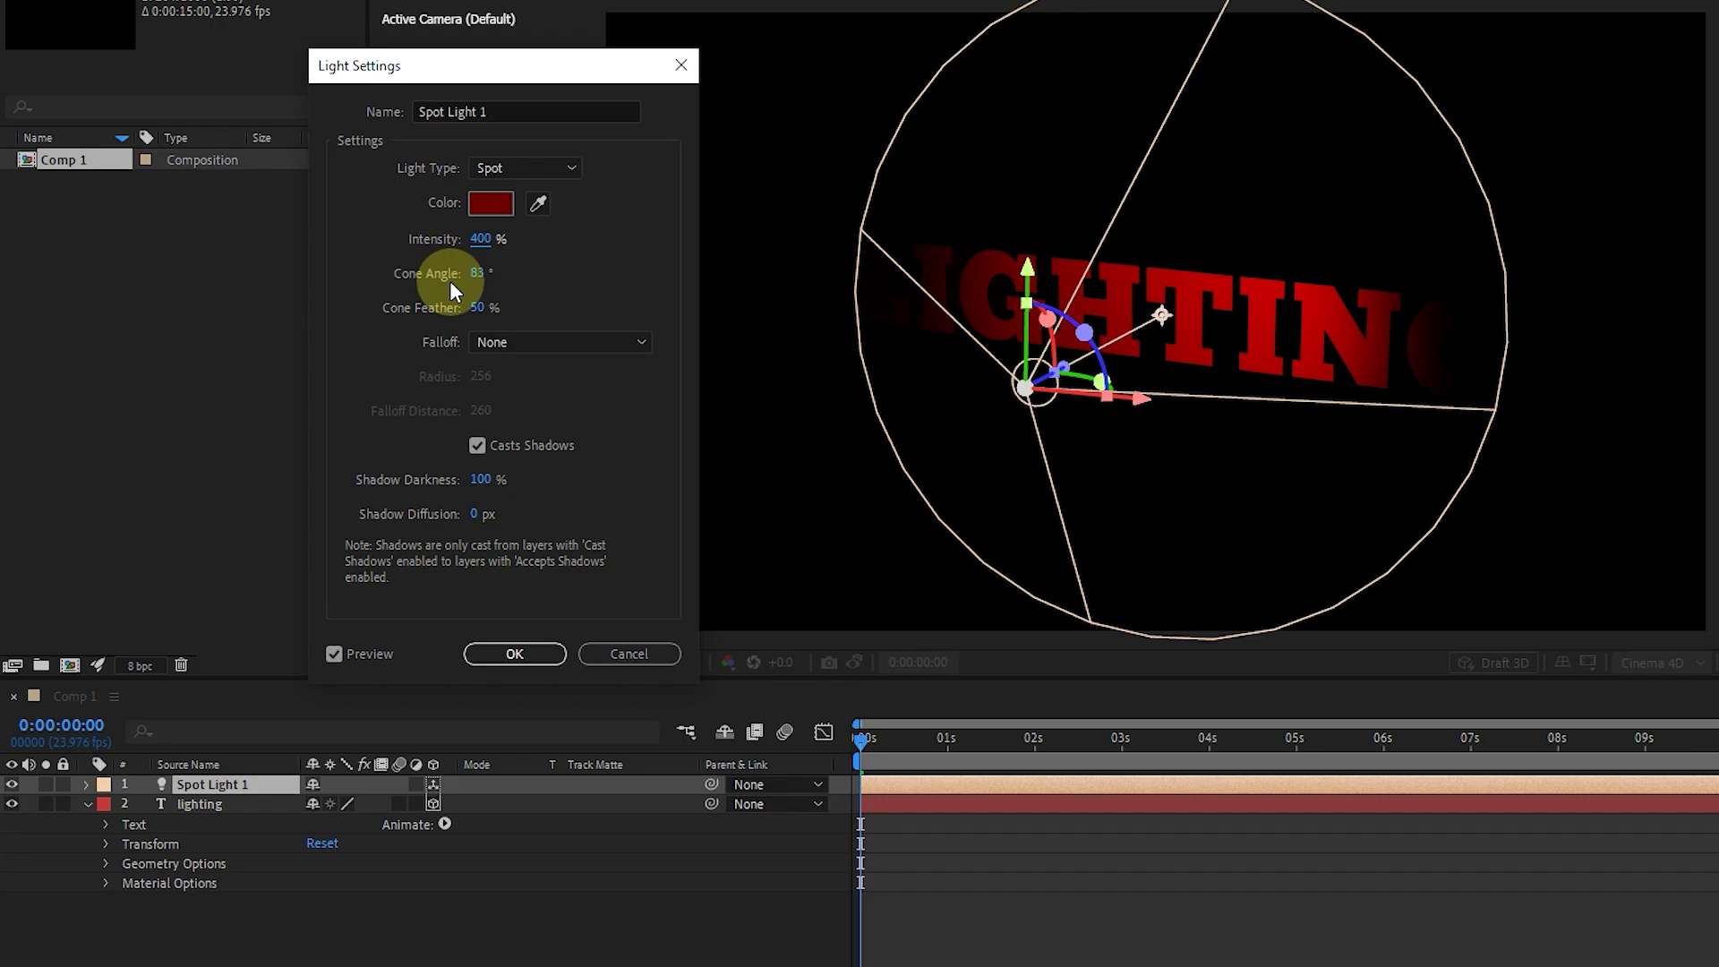
pyautogui.moveTo(480, 276)
pyautogui.mouseDown()
pyautogui.moveTo(537, 276)
pyautogui.moveTo(404, 284)
pyautogui.moveTo(484, 277)
pyautogui.mouseUp()
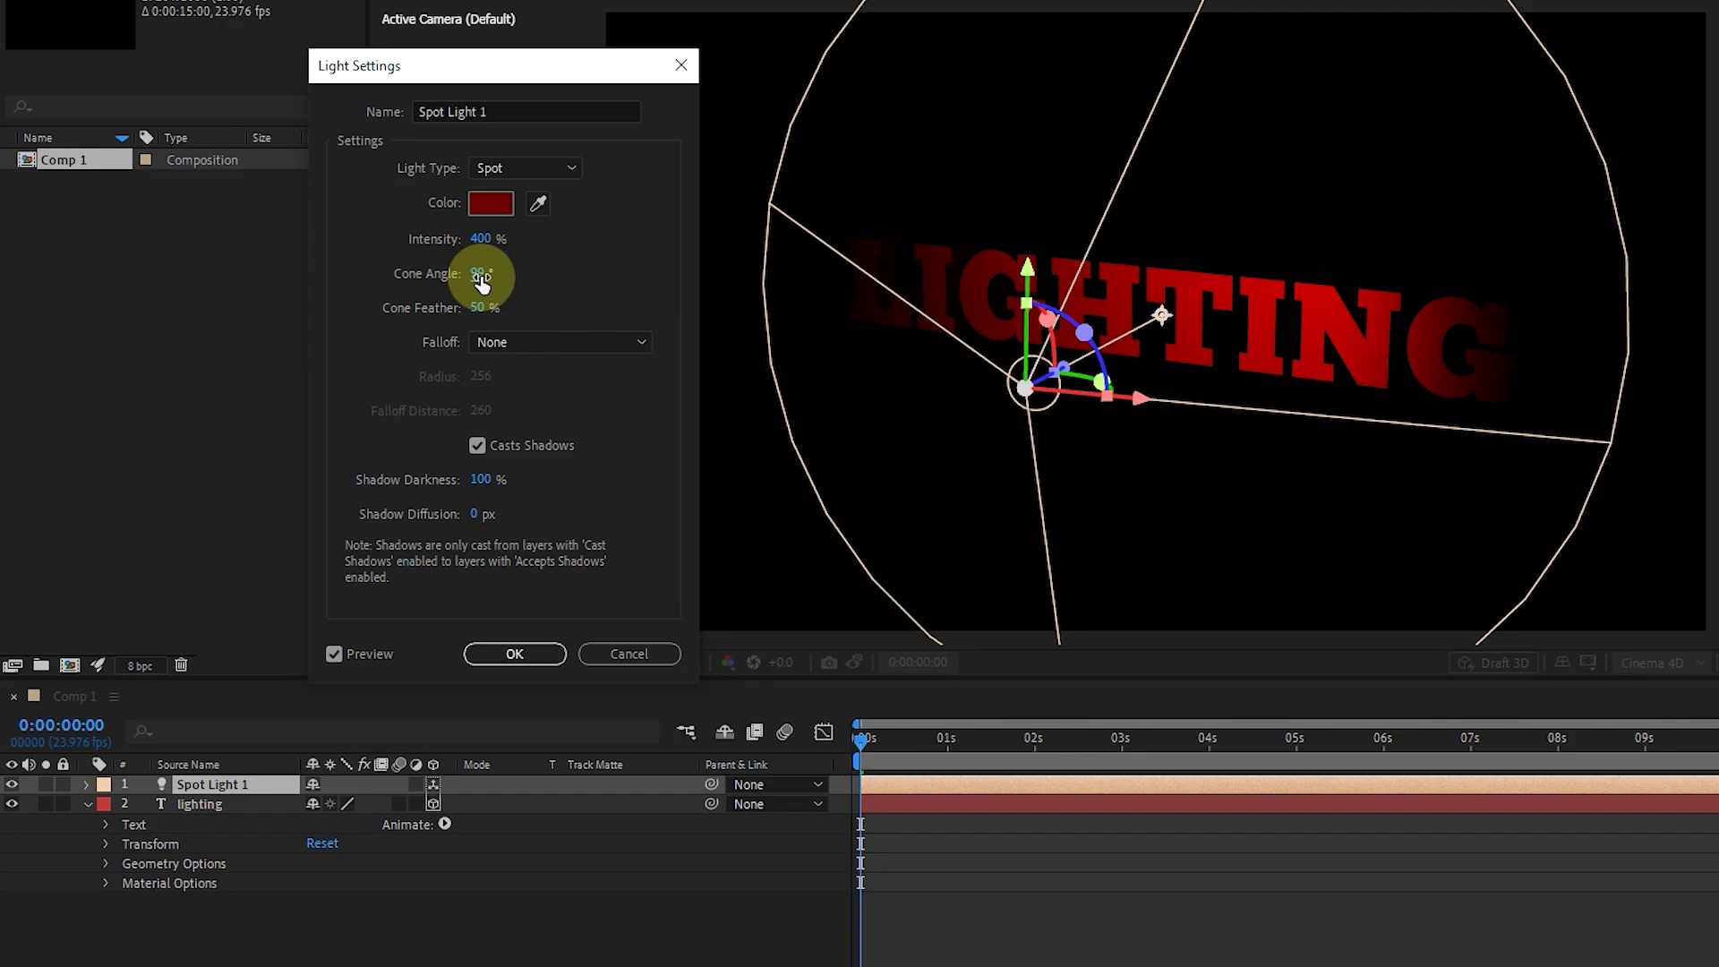
pyautogui.moveTo(481, 281); pyautogui.dragTo(537, 287)
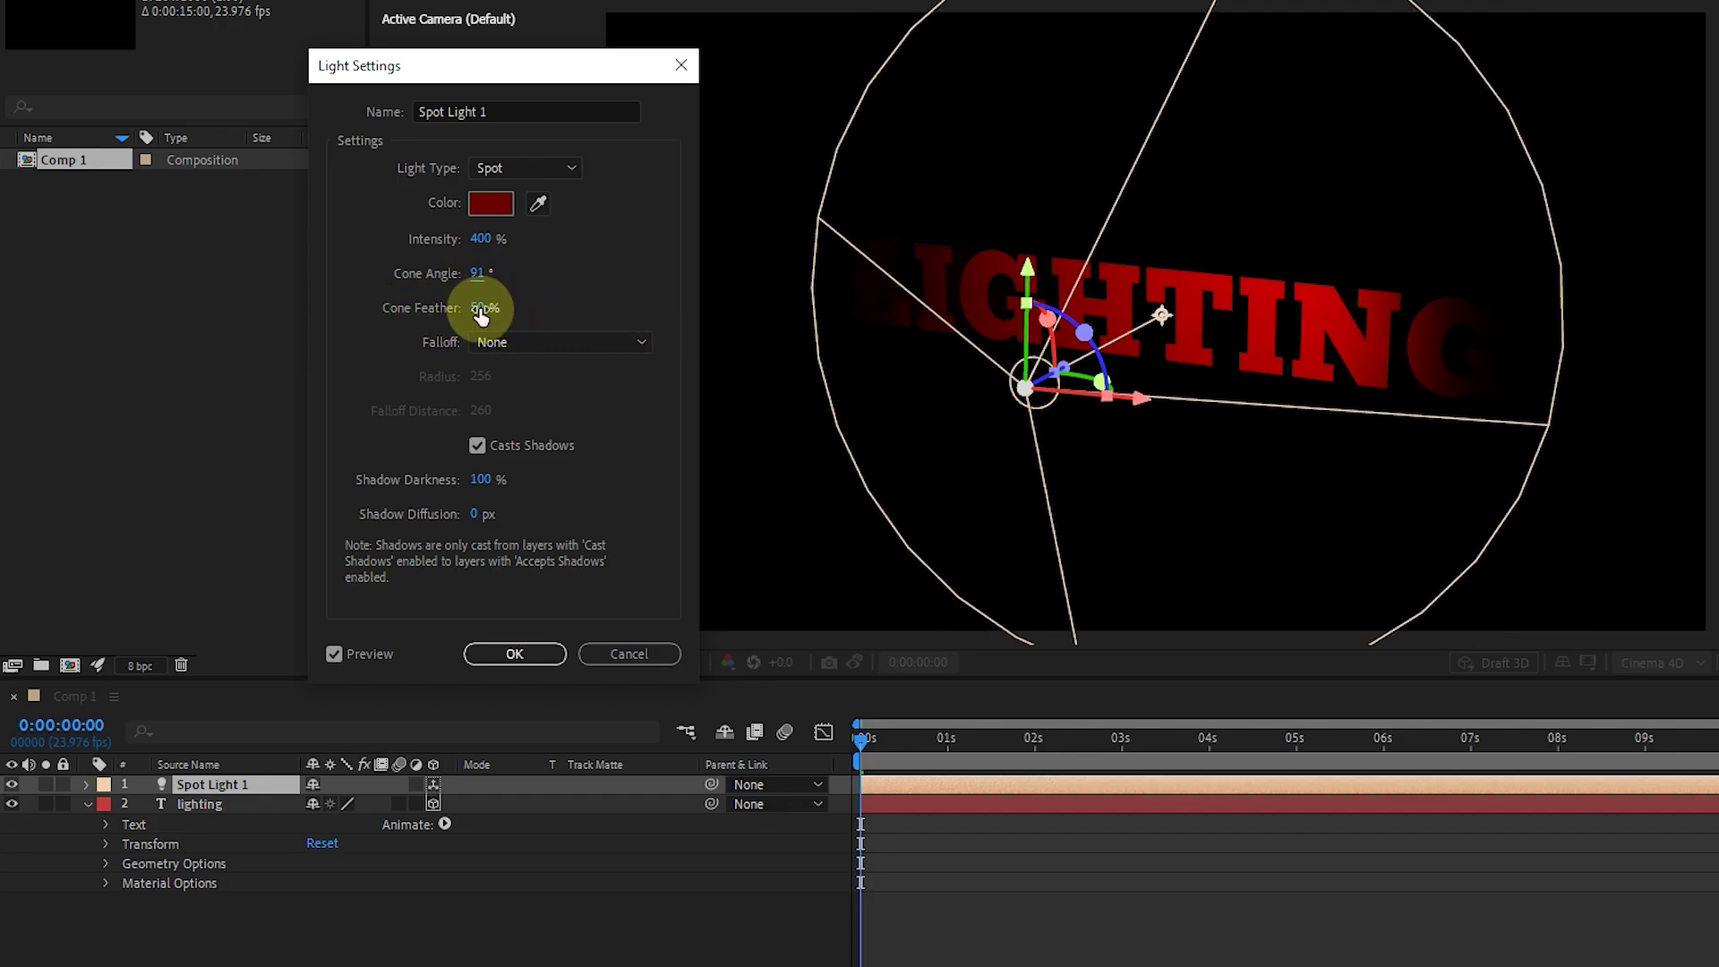
pyautogui.moveTo(479, 309); pyautogui.dragTo(1311, 250)
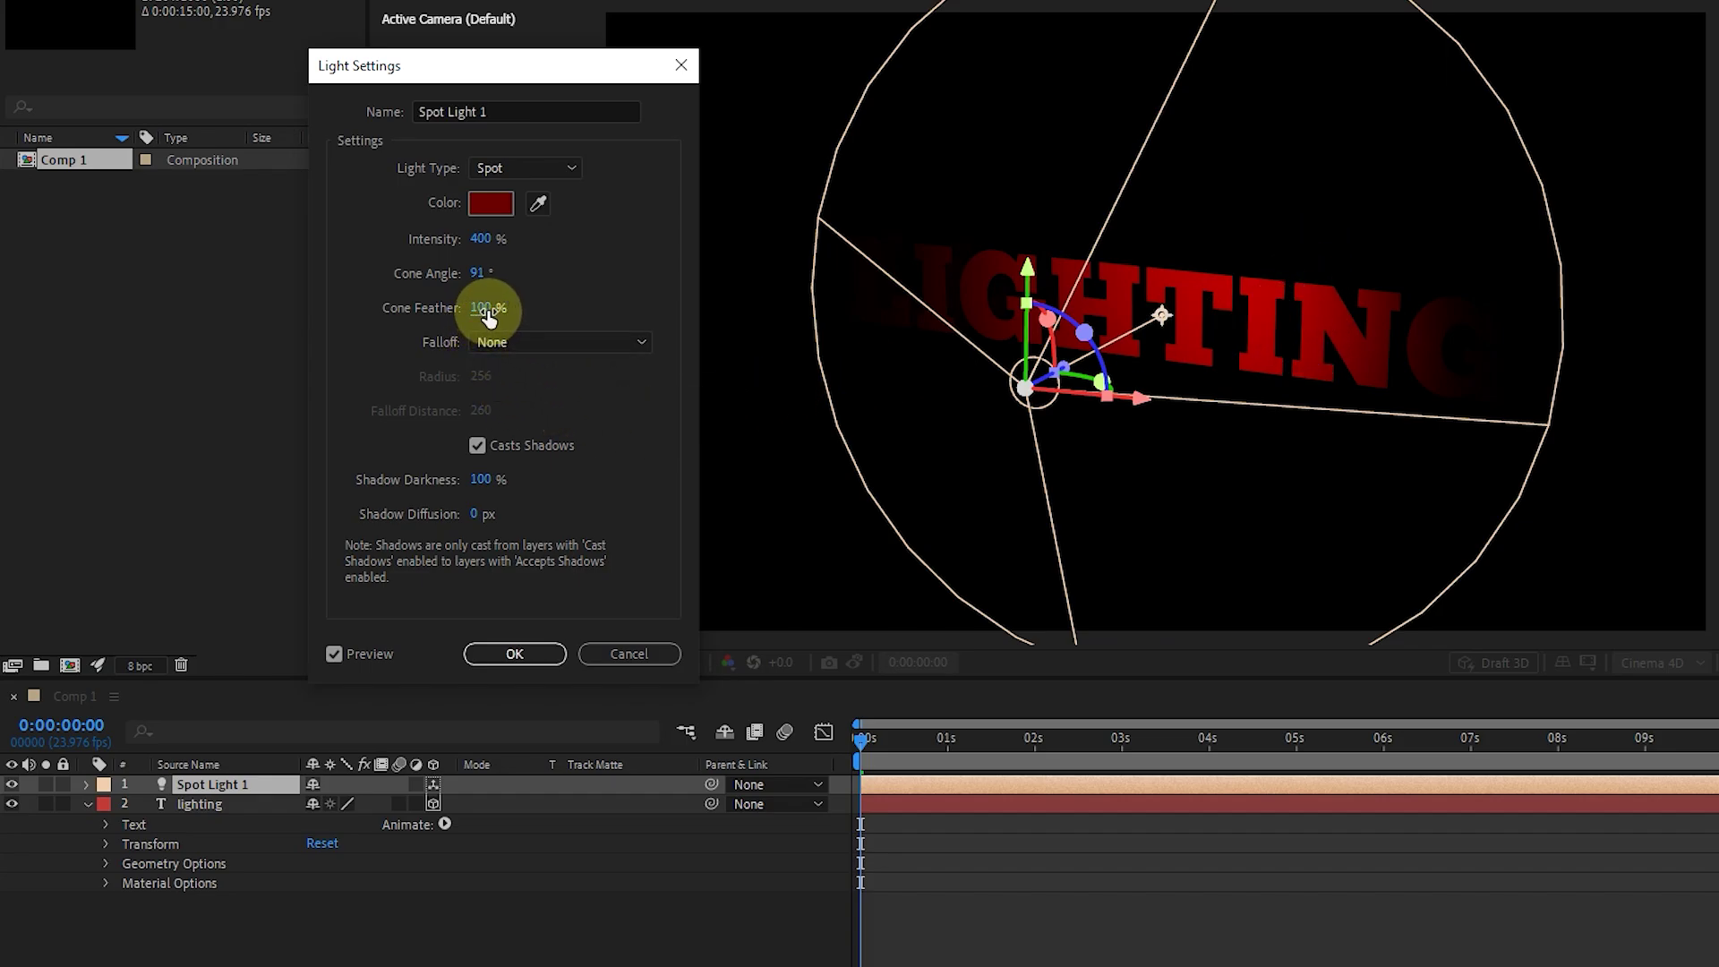
pyautogui.moveTo(499, 322); pyautogui.dragTo(439, 343)
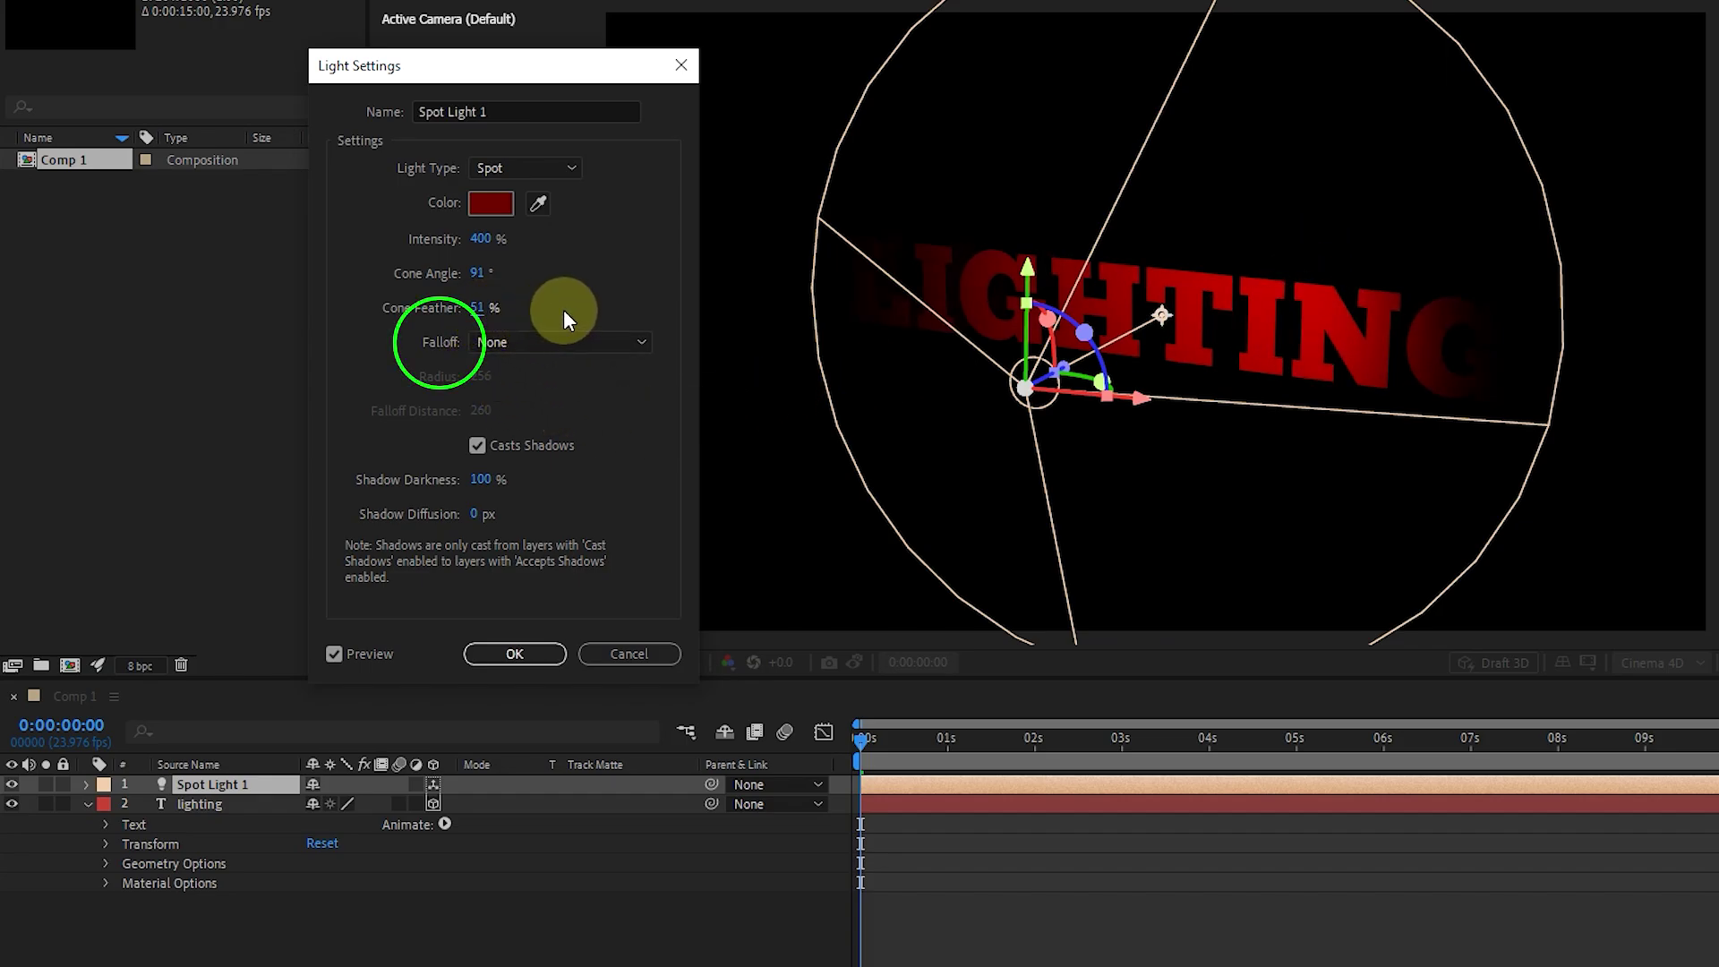
# Try Smooth falloff on Spot Light 1, adjusting its radius to about 614 and distance around 146
pyautogui.click(563, 341)
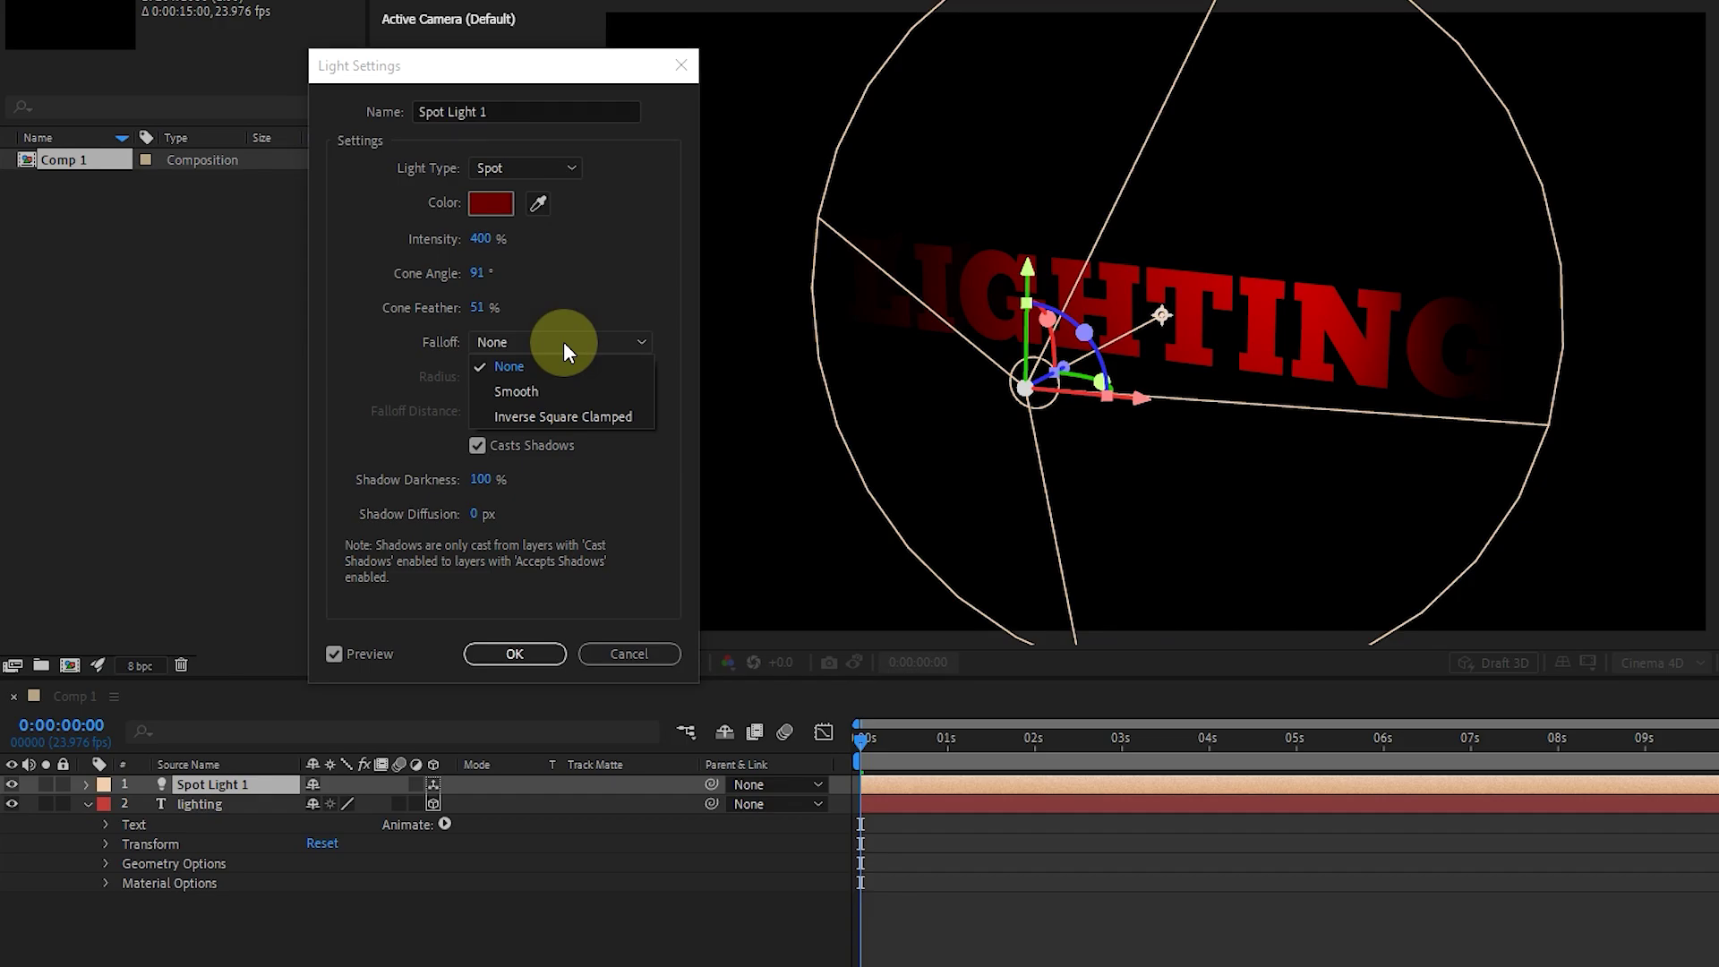
pyautogui.click(566, 389)
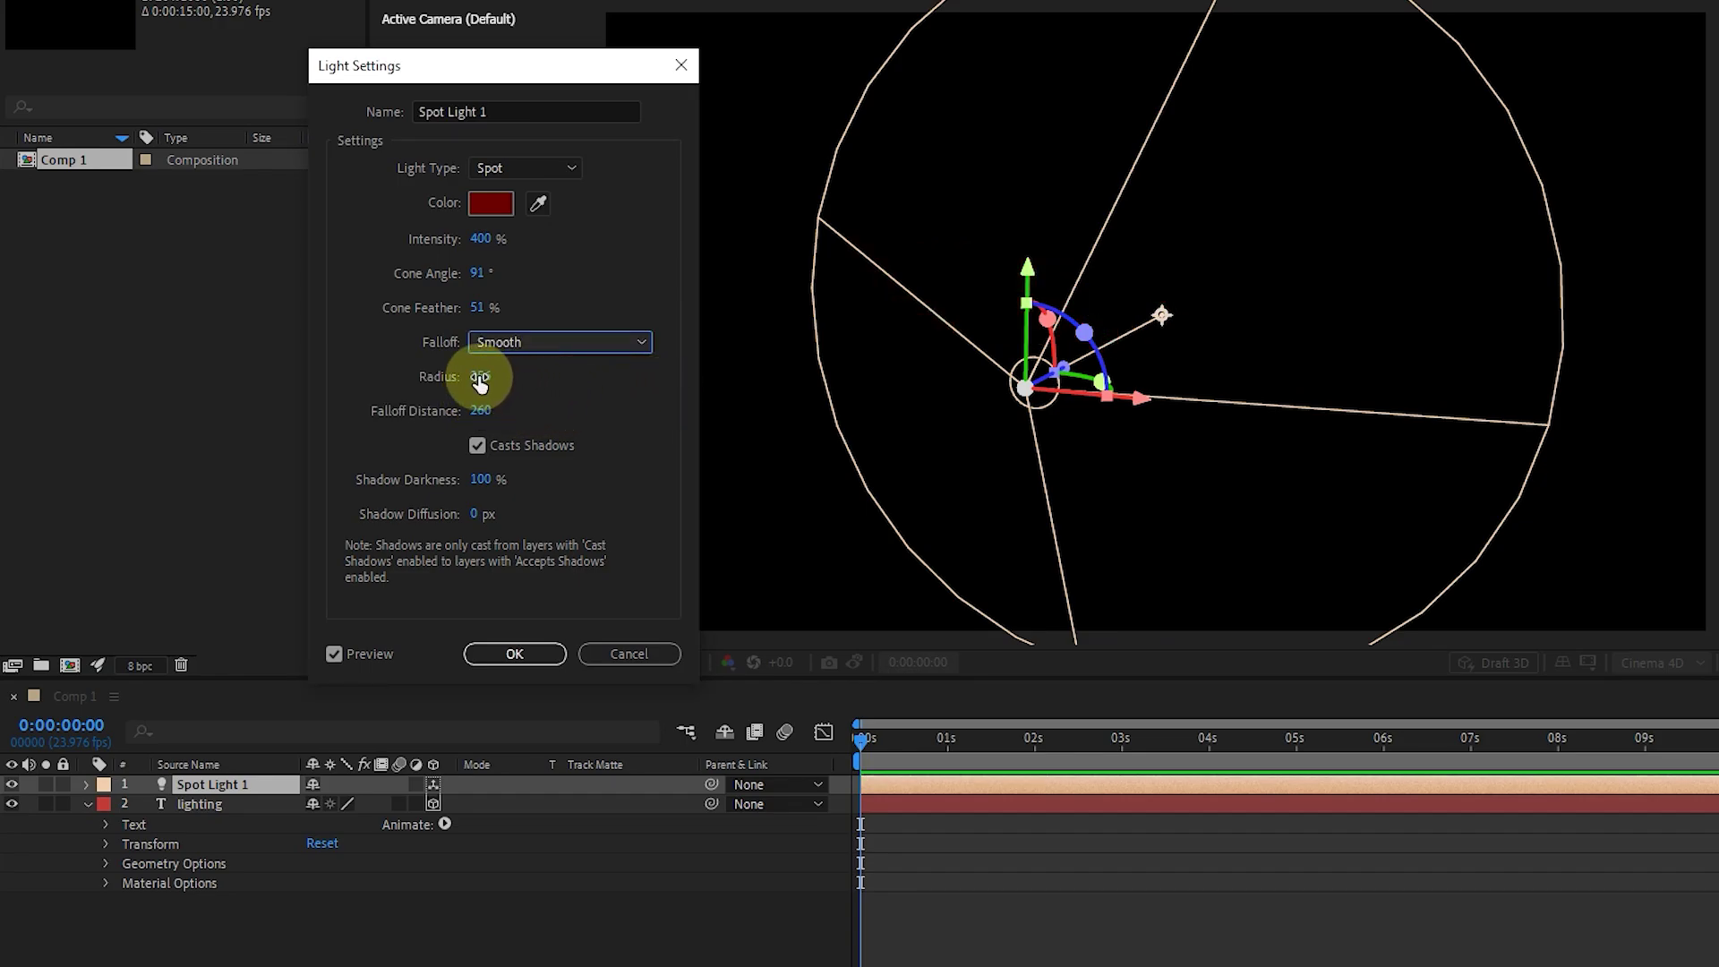
pyautogui.moveTo(481, 376); pyautogui.dragTo(653, 417)
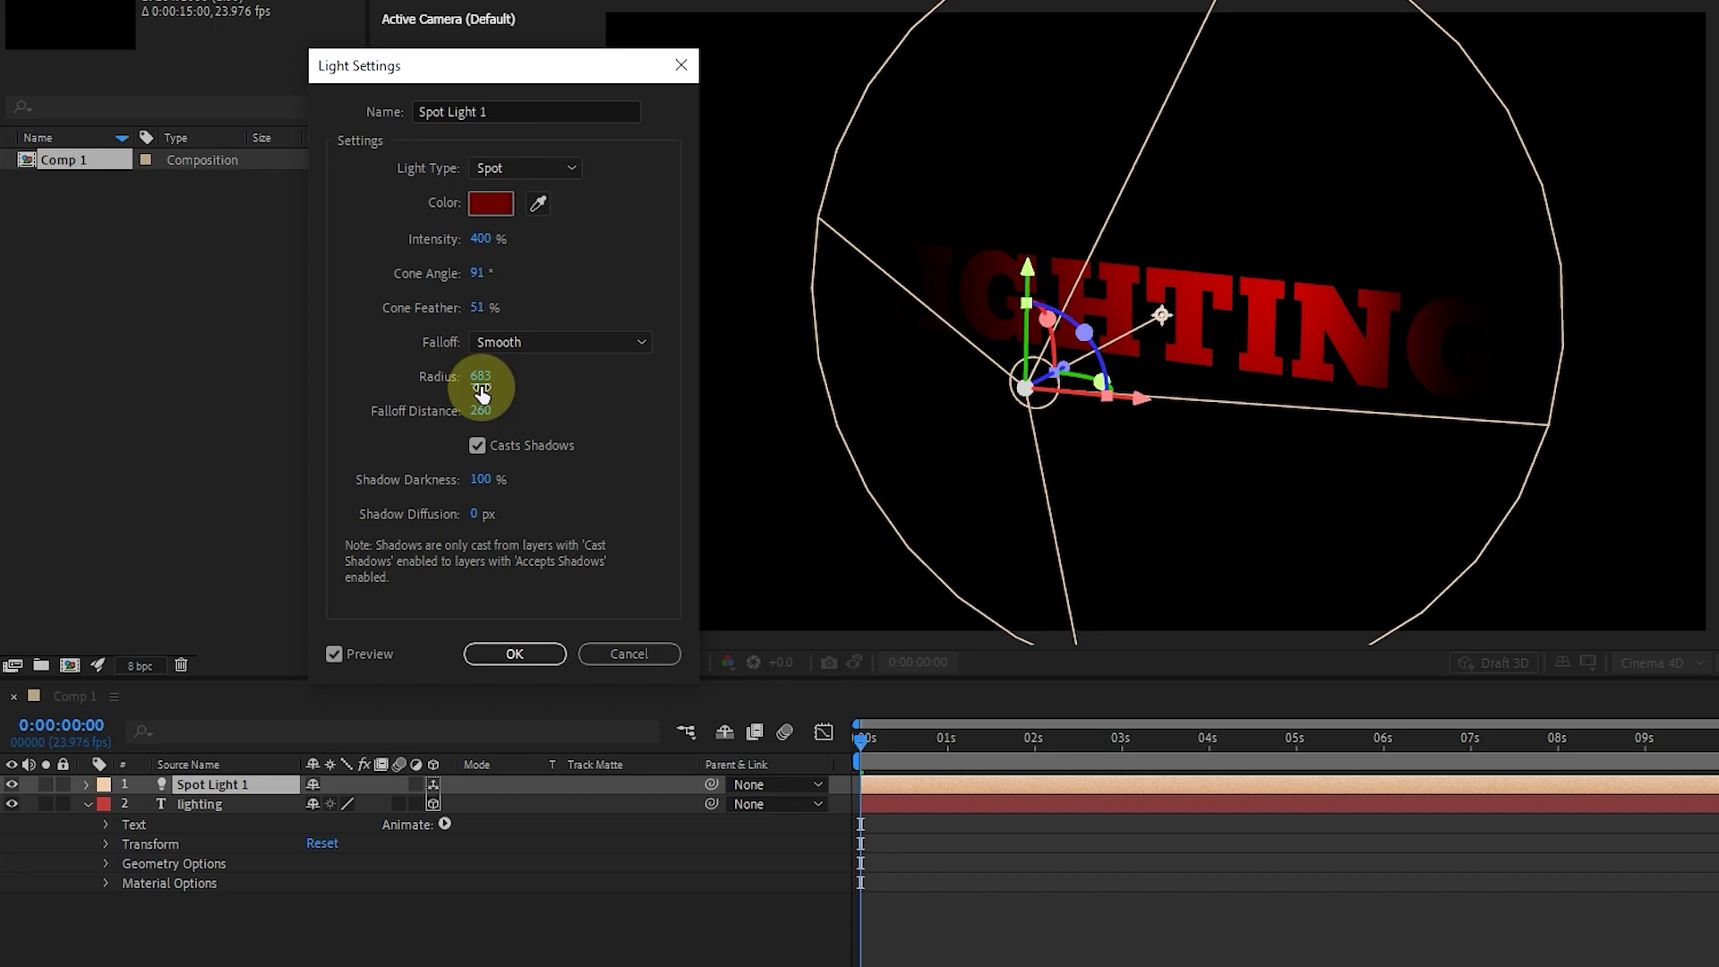
pyautogui.moveTo(480, 374); pyautogui.dragTo(391, 372)
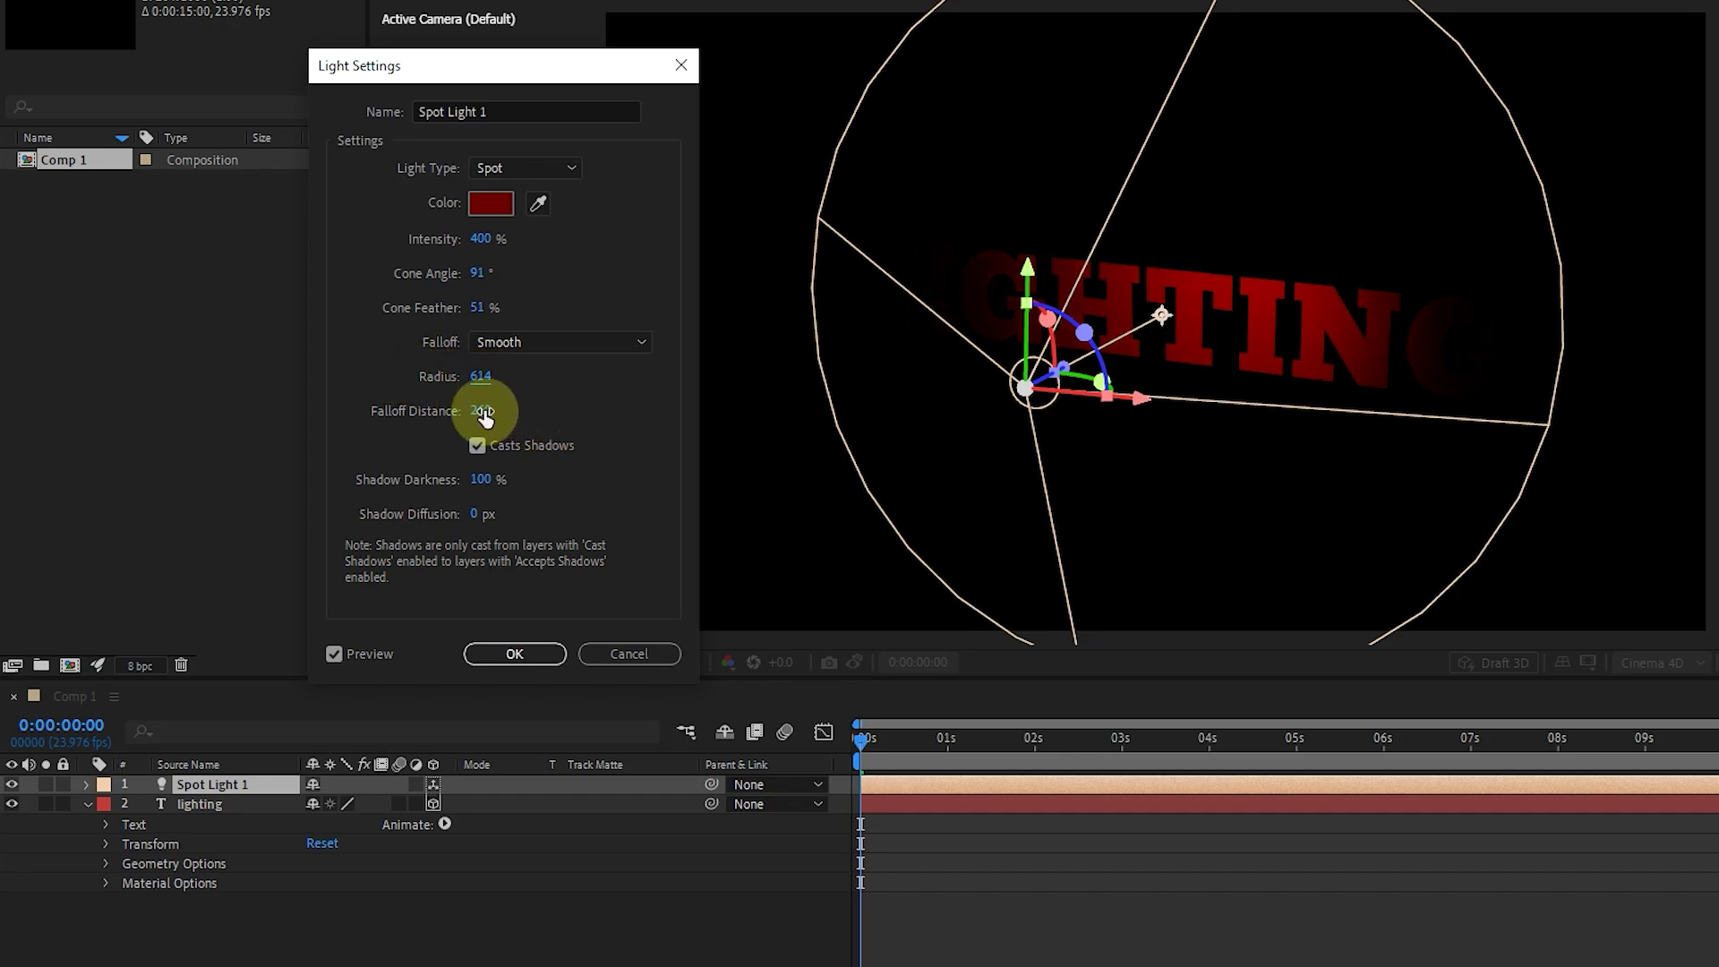
pyautogui.moveTo(483, 412); pyautogui.dragTo(1408, 346)
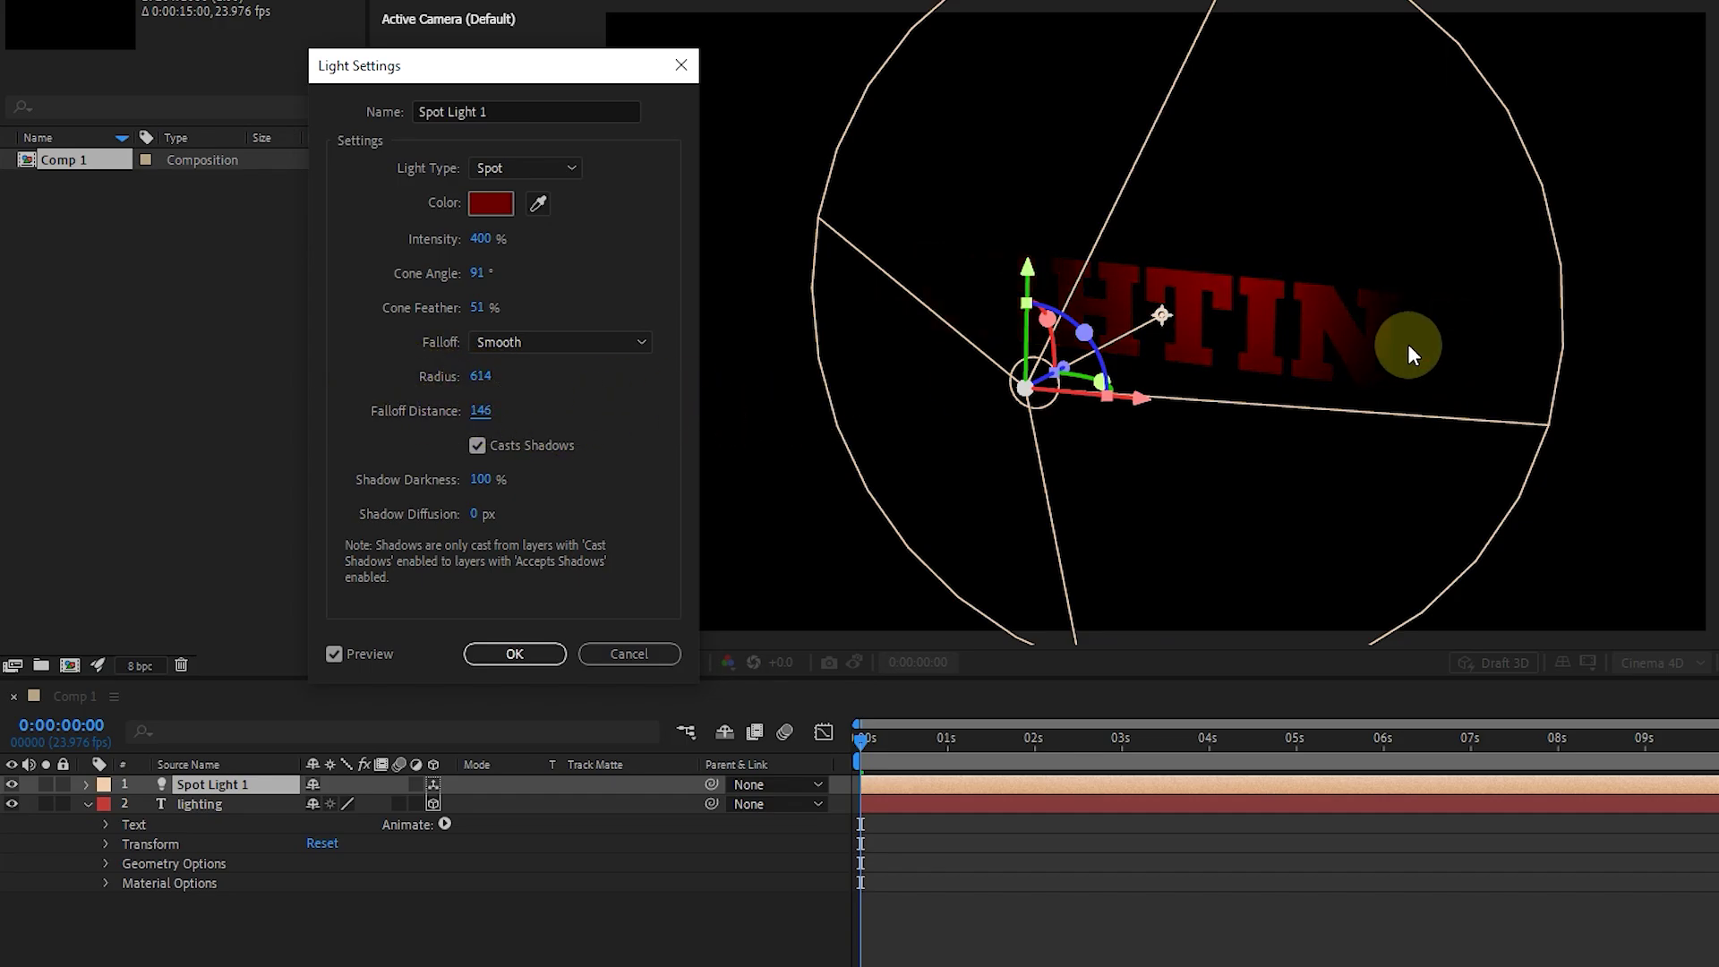
pyautogui.moveTo(487, 422); pyautogui.dragTo(543, 403)
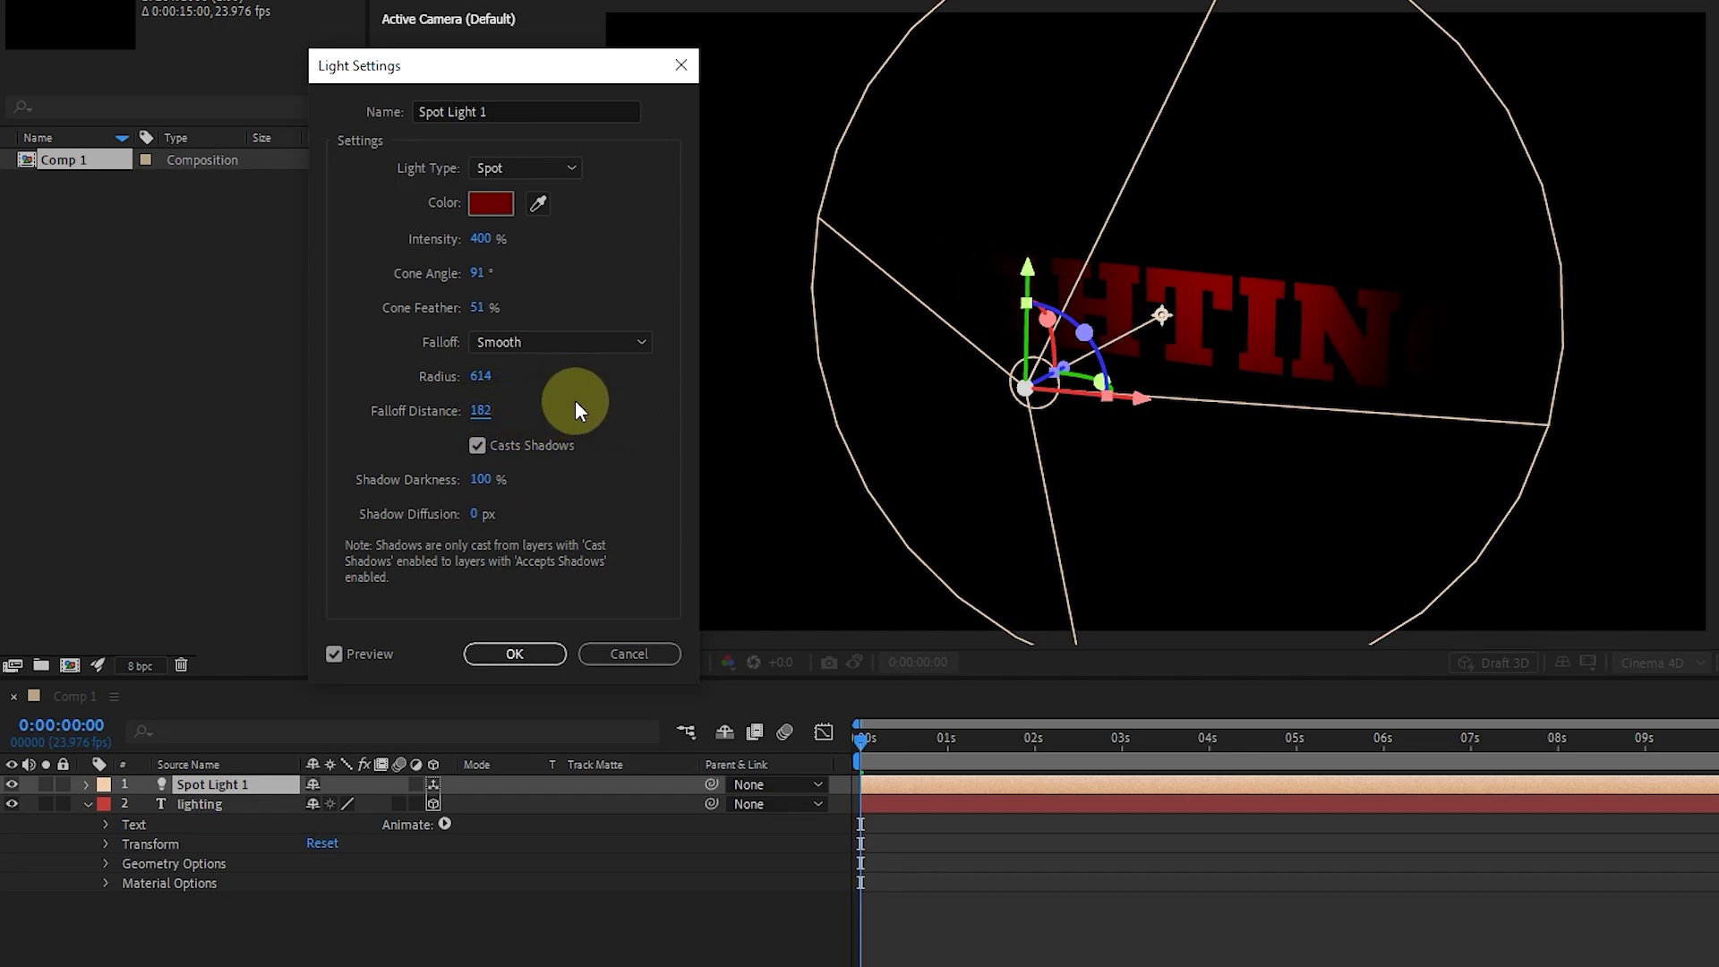
# Try Inverse Square Clamped falloff, settle on None with Casts Shadows on, and apply the settings
pyautogui.click(577, 344)
pyautogui.click(565, 412)
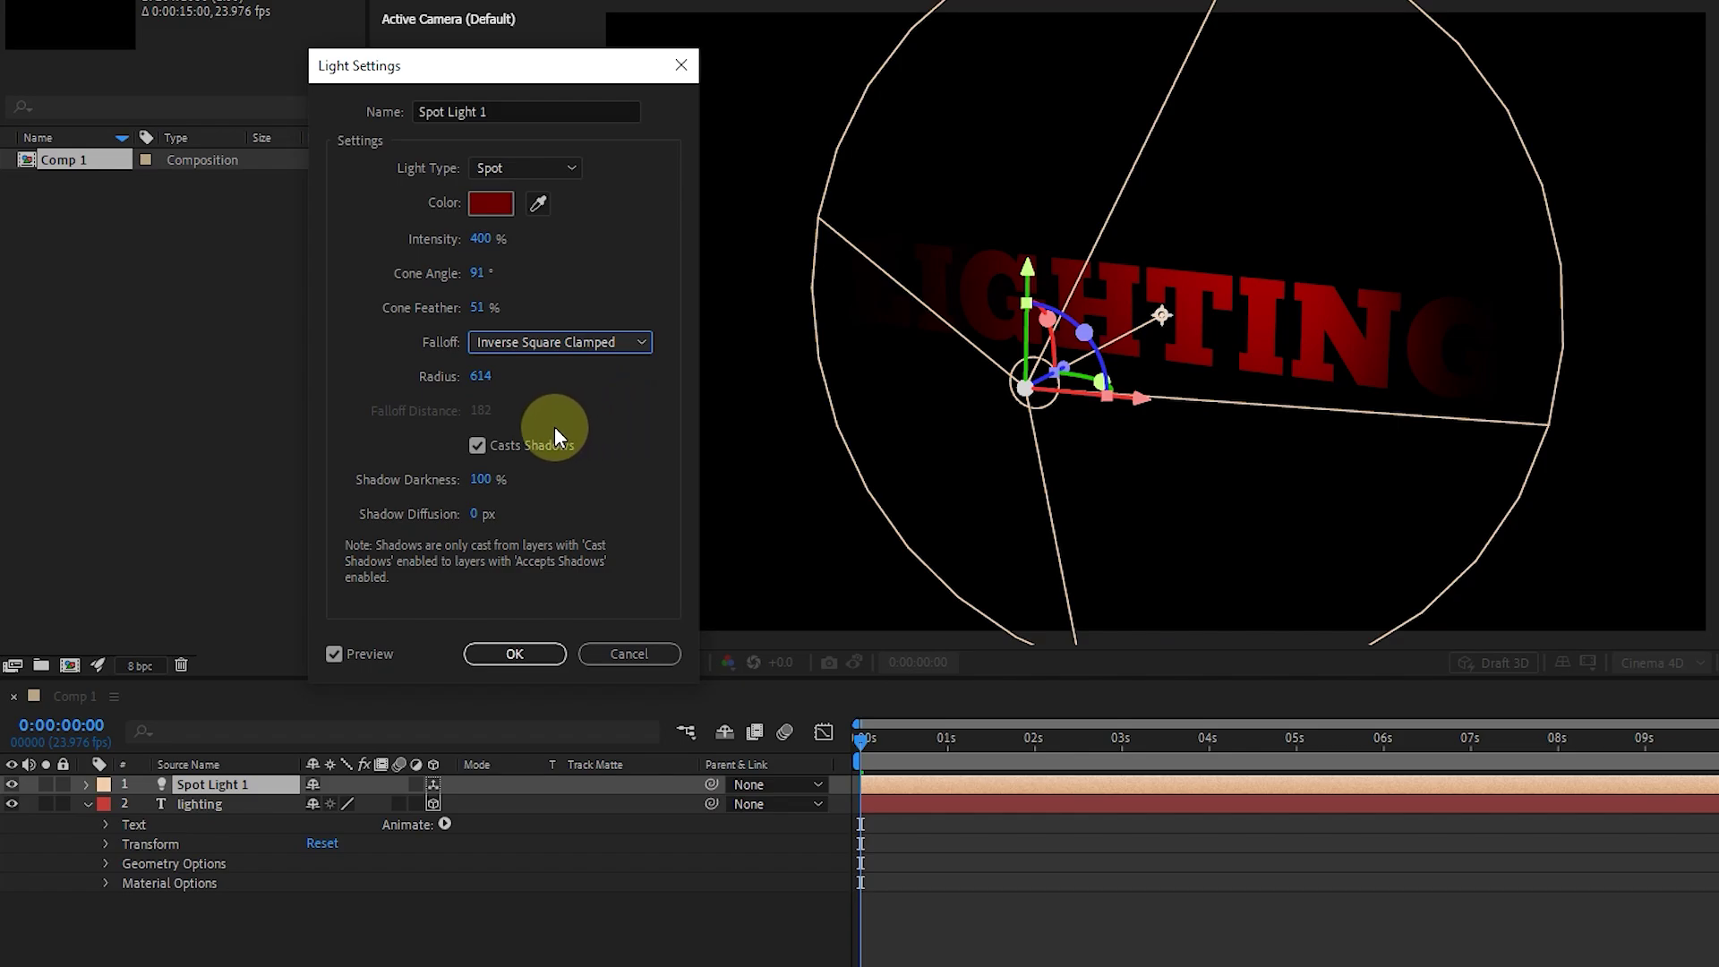
pyautogui.moveTo(481, 386); pyautogui.dragTo(437, 381)
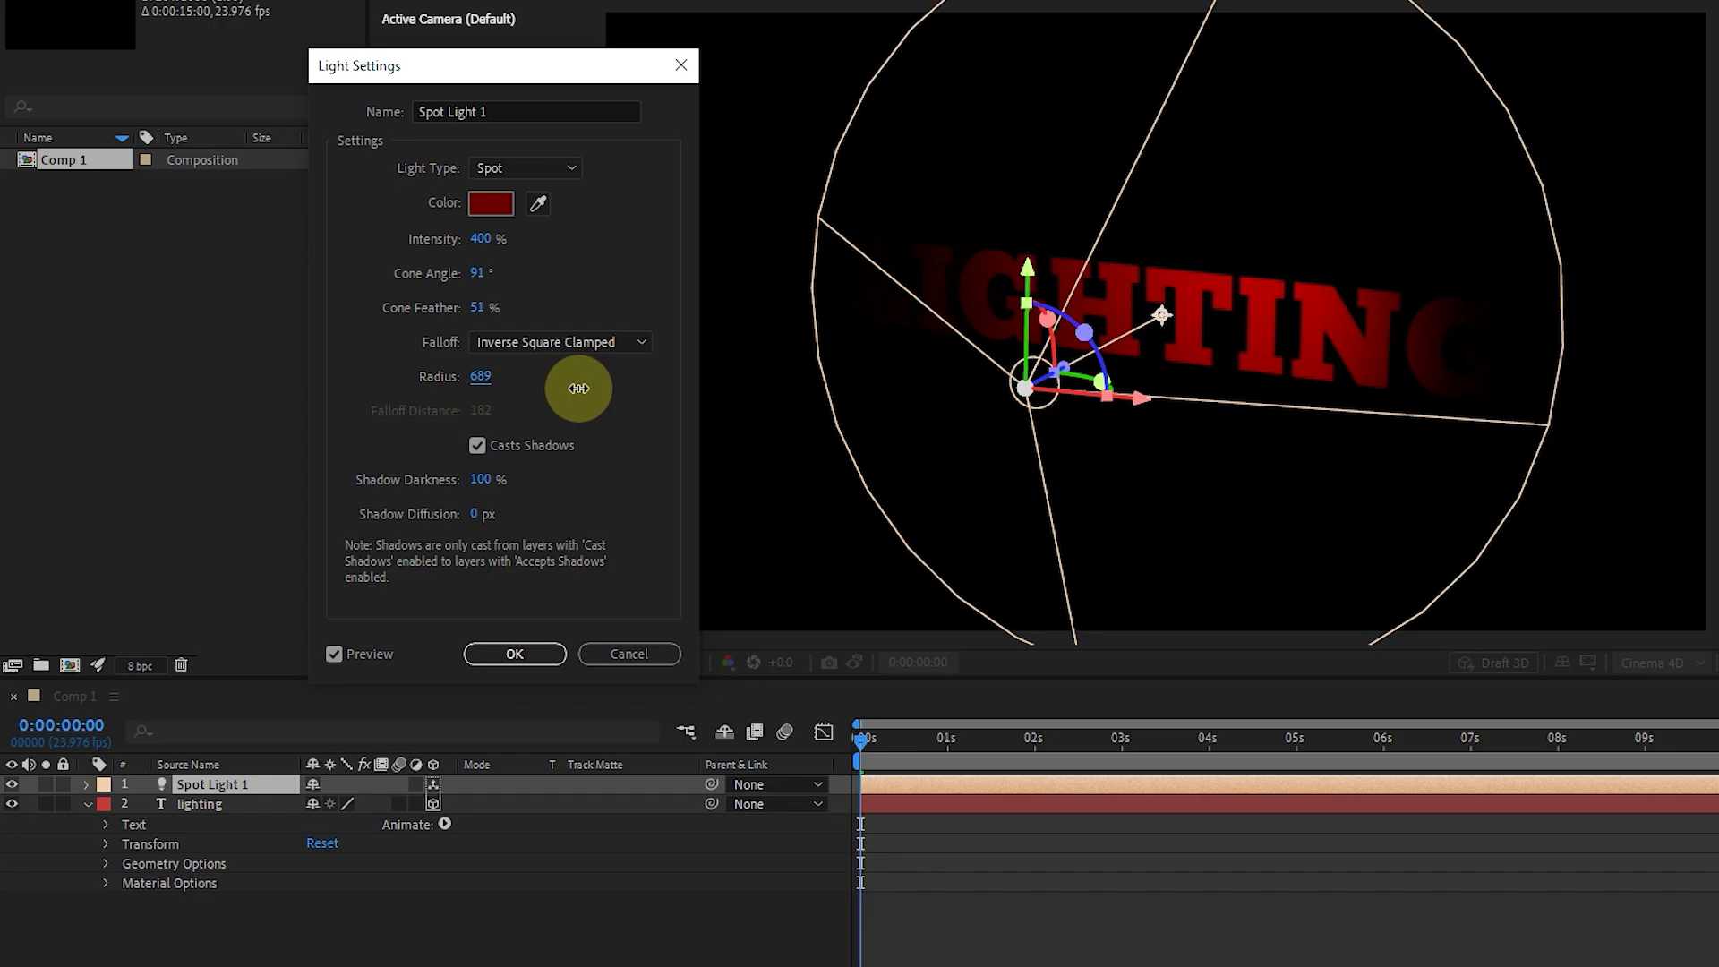
pyautogui.click(540, 342)
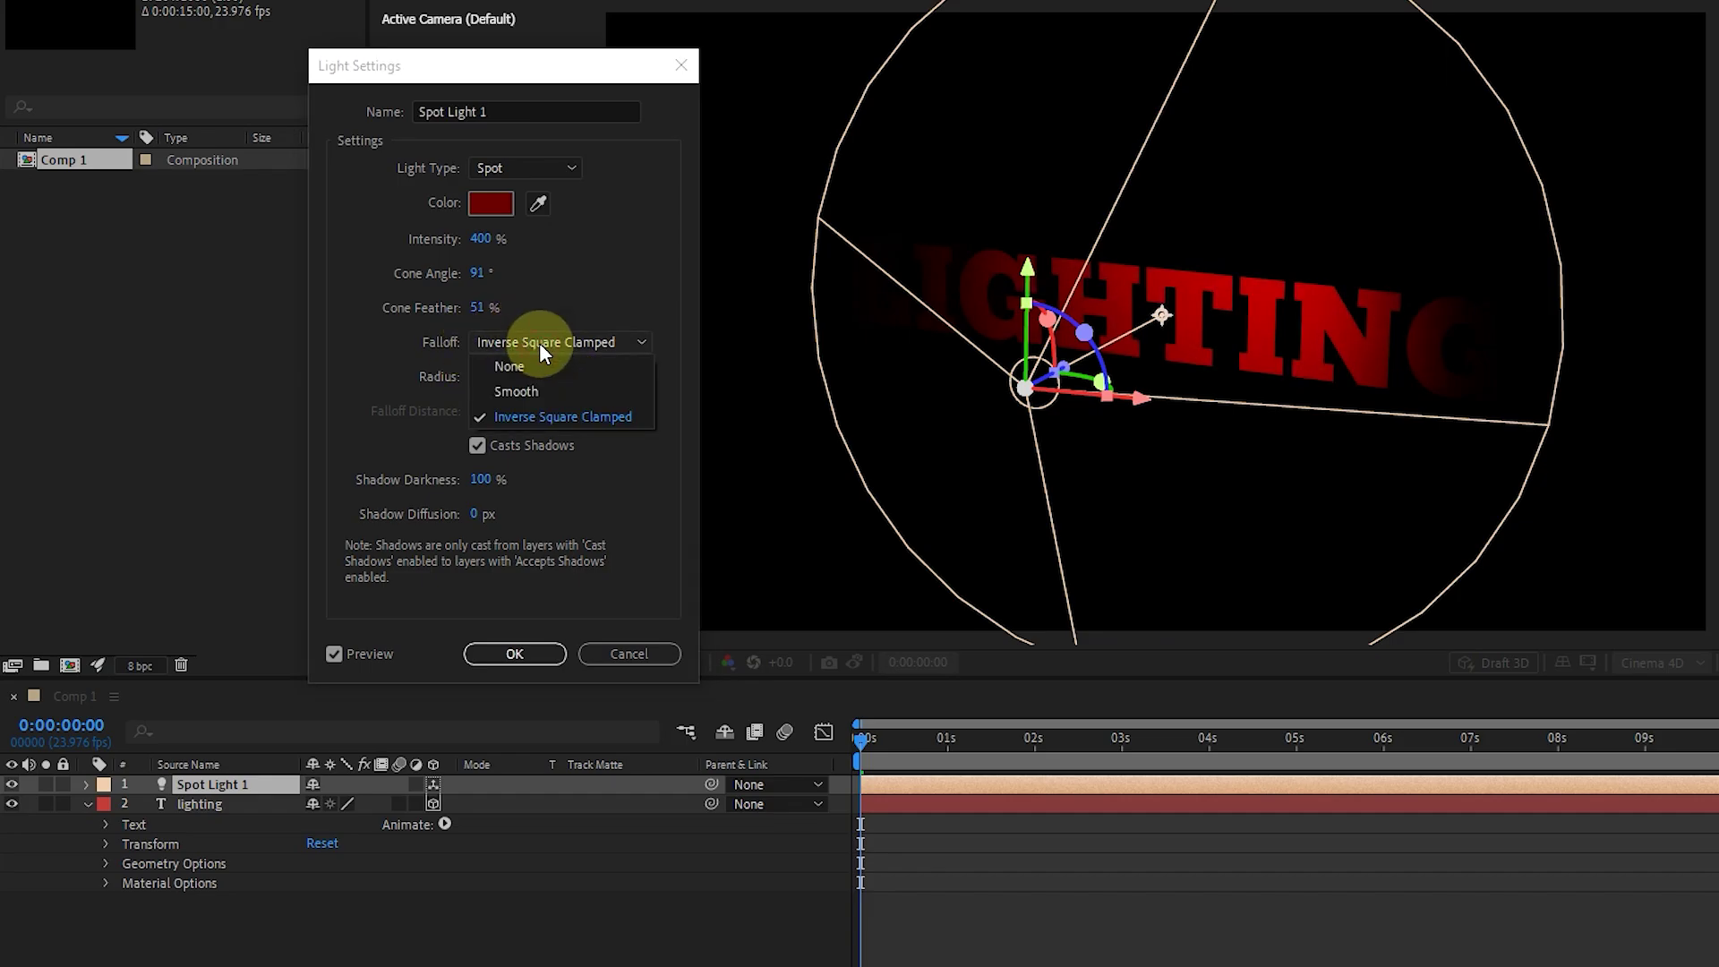
pyautogui.click(525, 365)
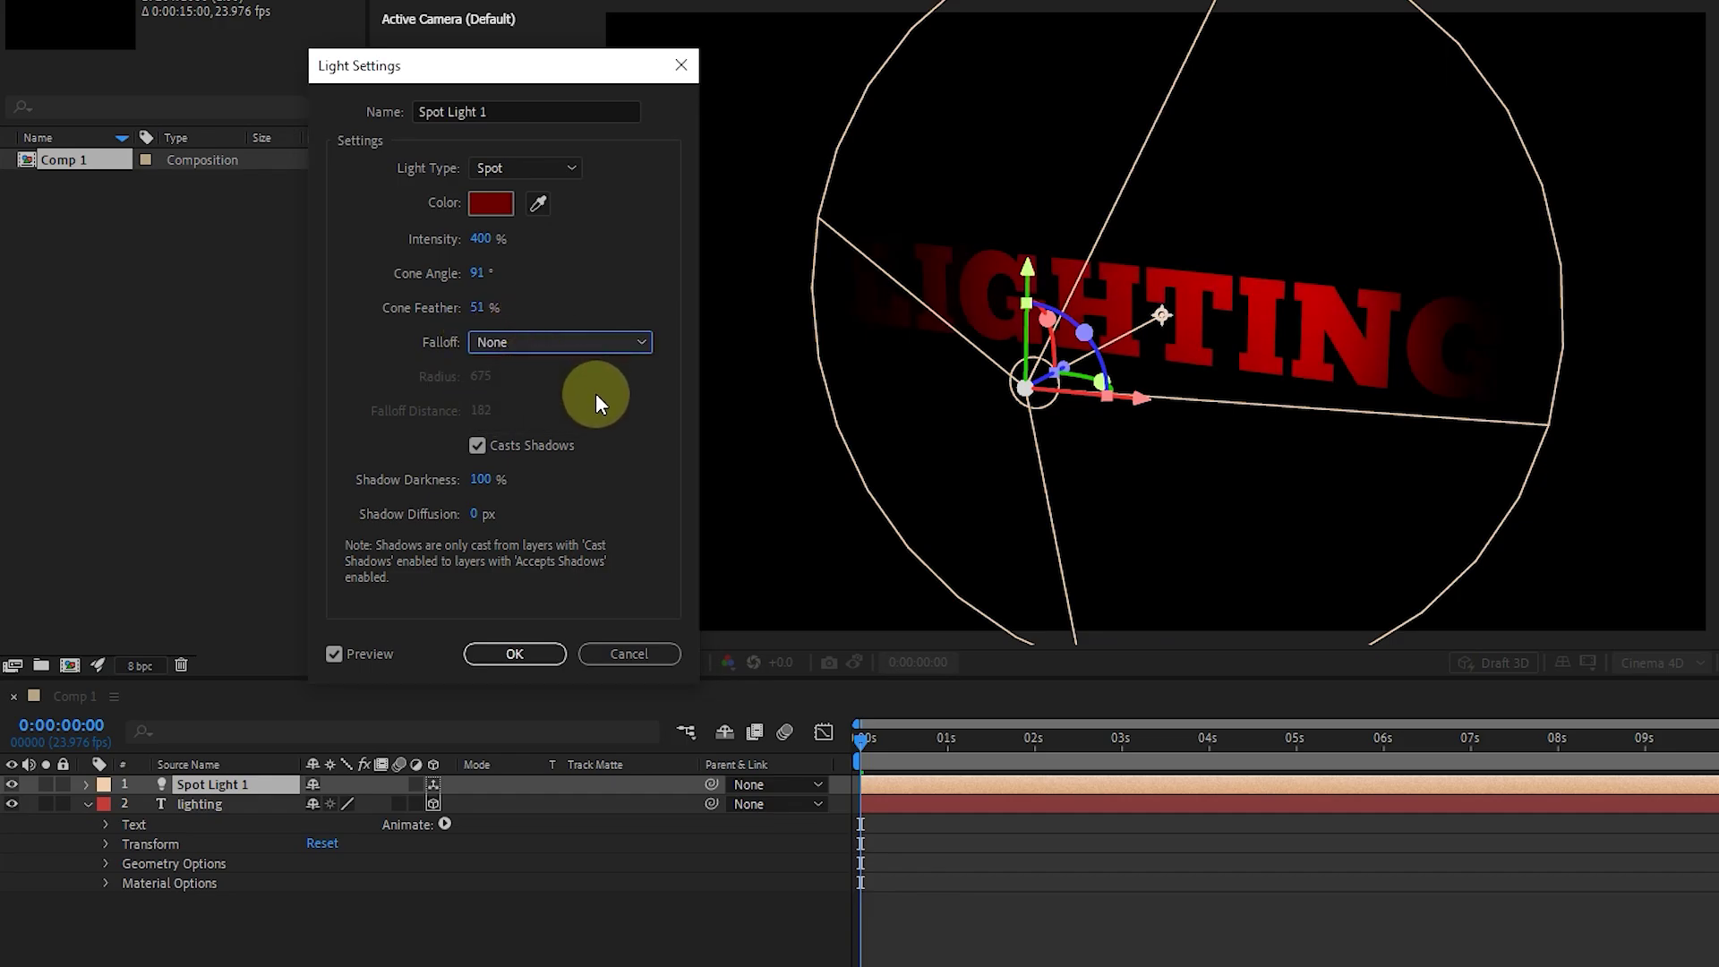
pyautogui.click(472, 446)
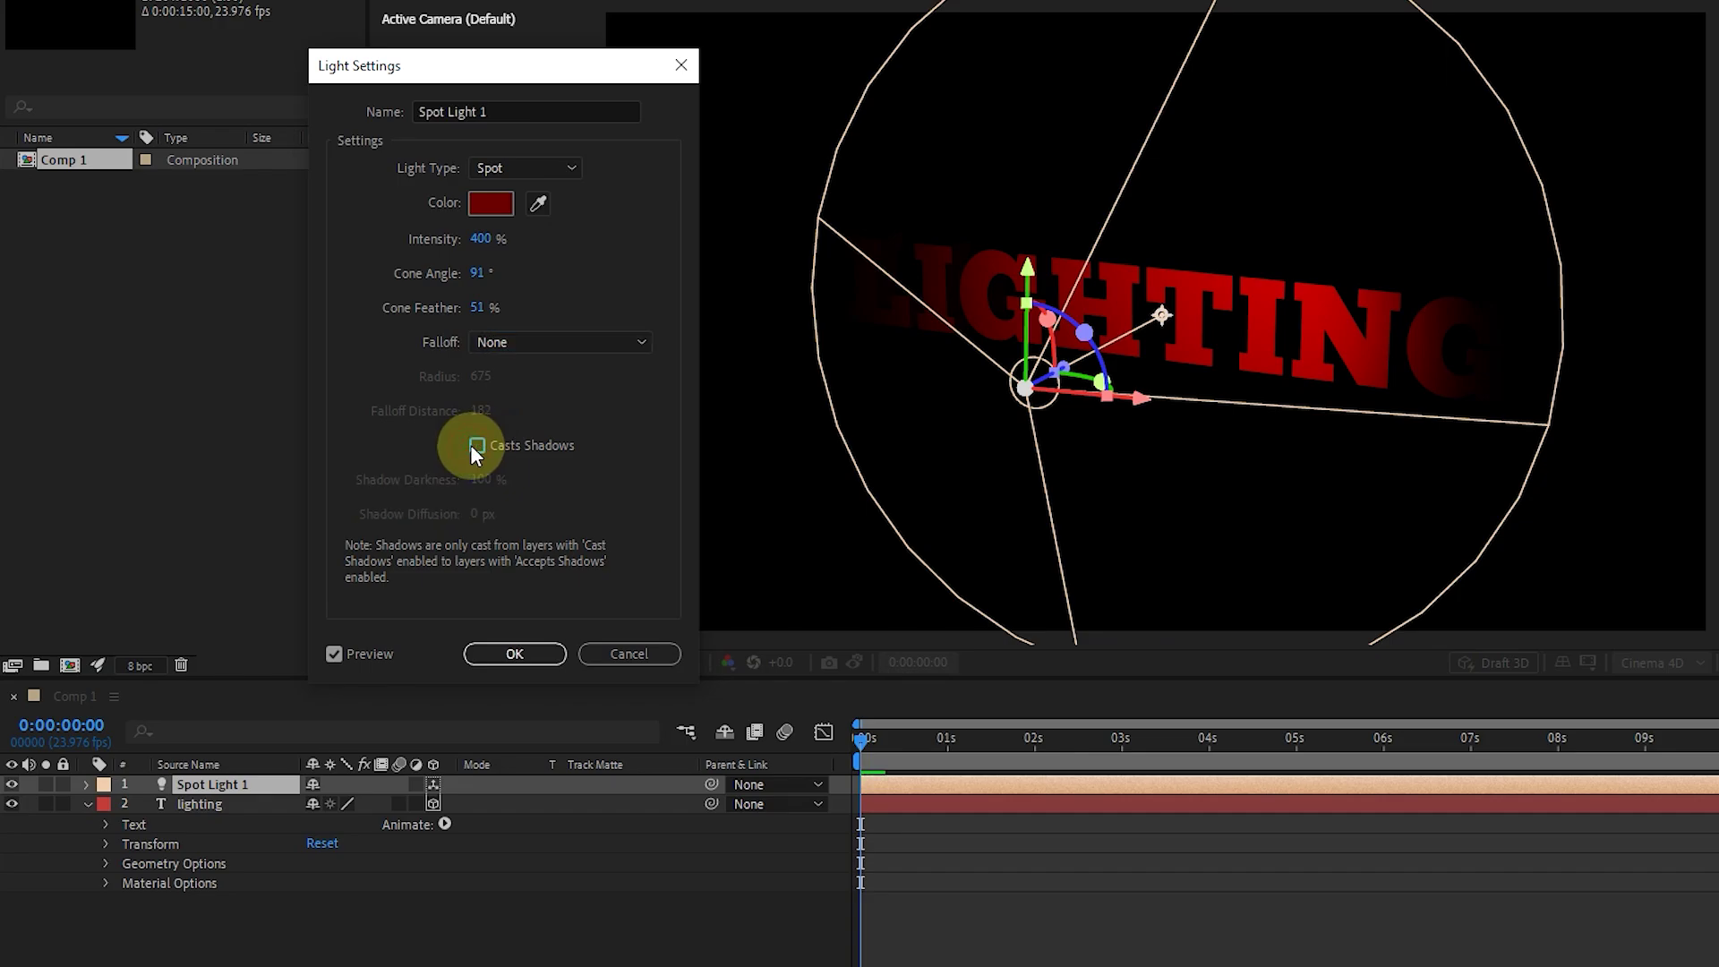
pyautogui.click(478, 445)
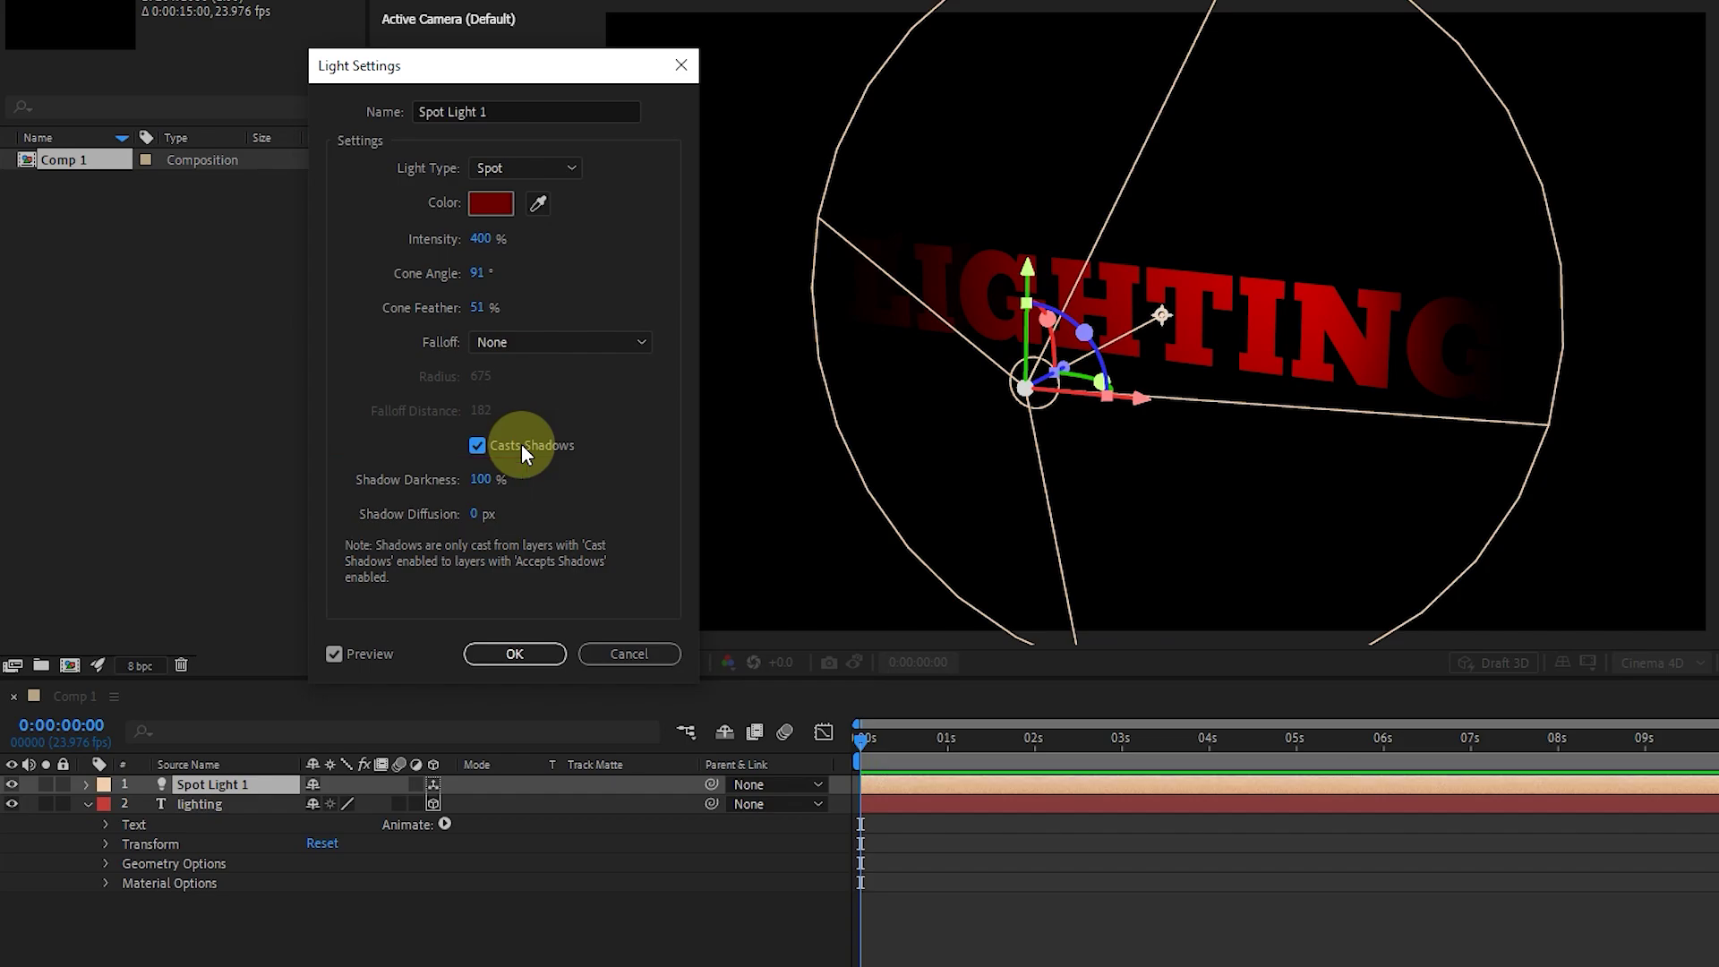
pyautogui.click(515, 655)
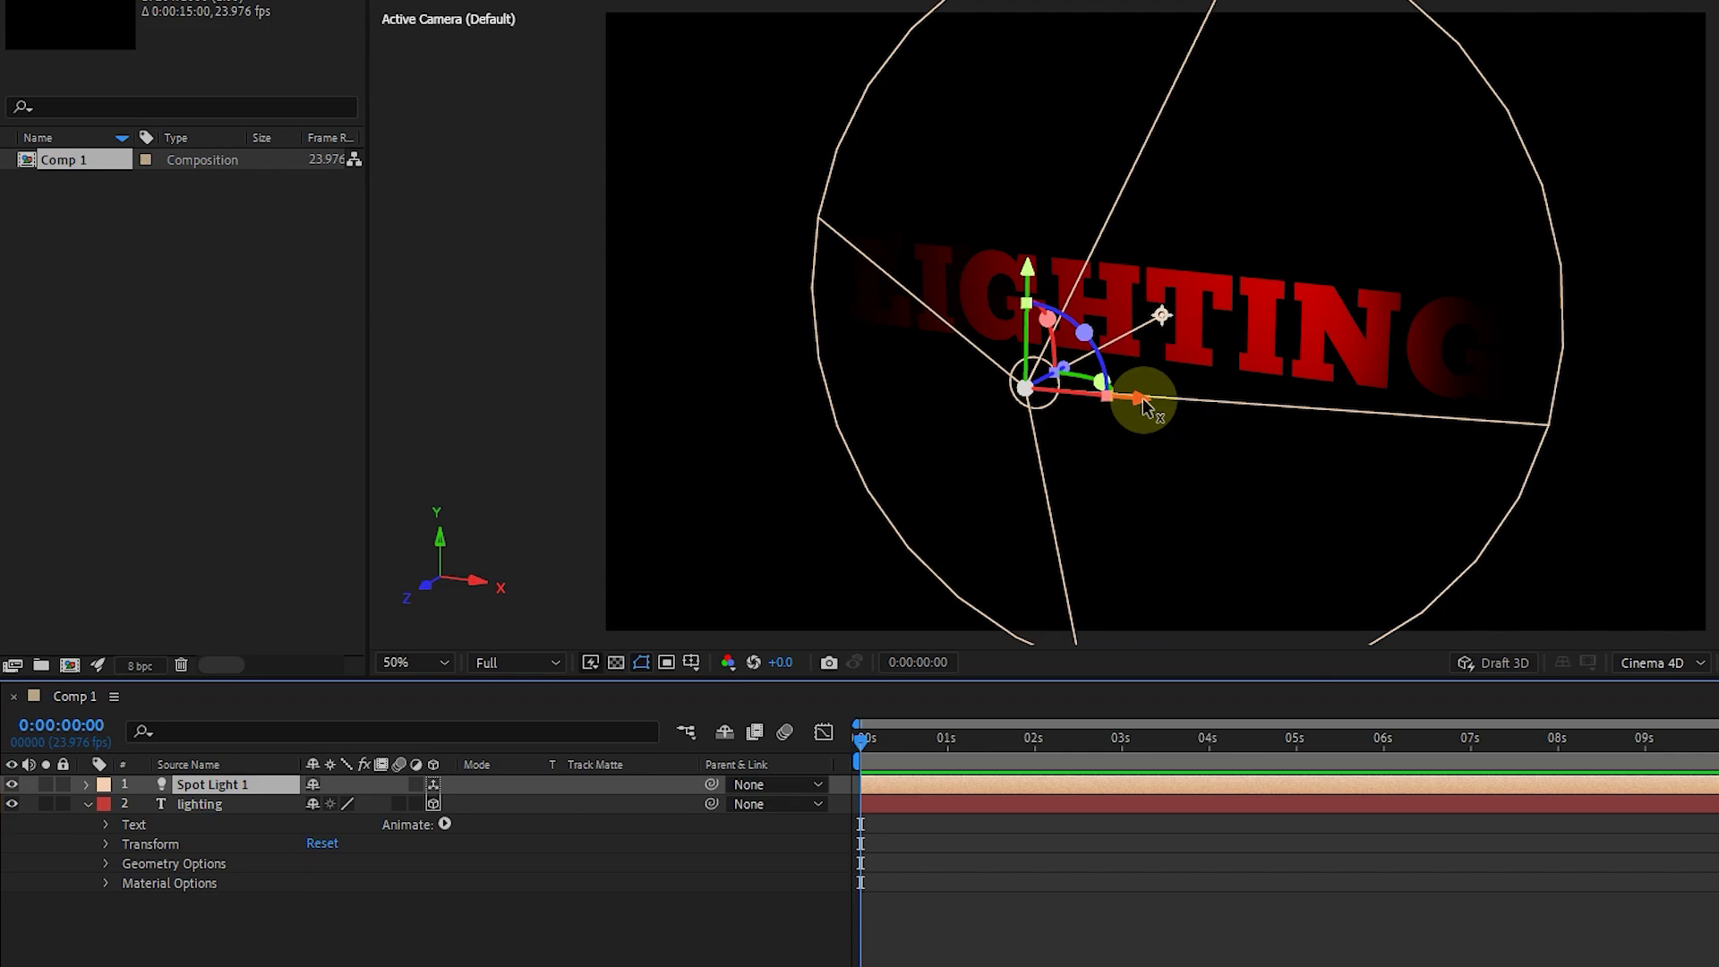
# Move Spot Light 1 left and back in depth, re-aiming its point of interest past the text's end
pyautogui.press('shift')
pyautogui.moveTo(1143, 398); pyautogui.dragTo(800, 408)
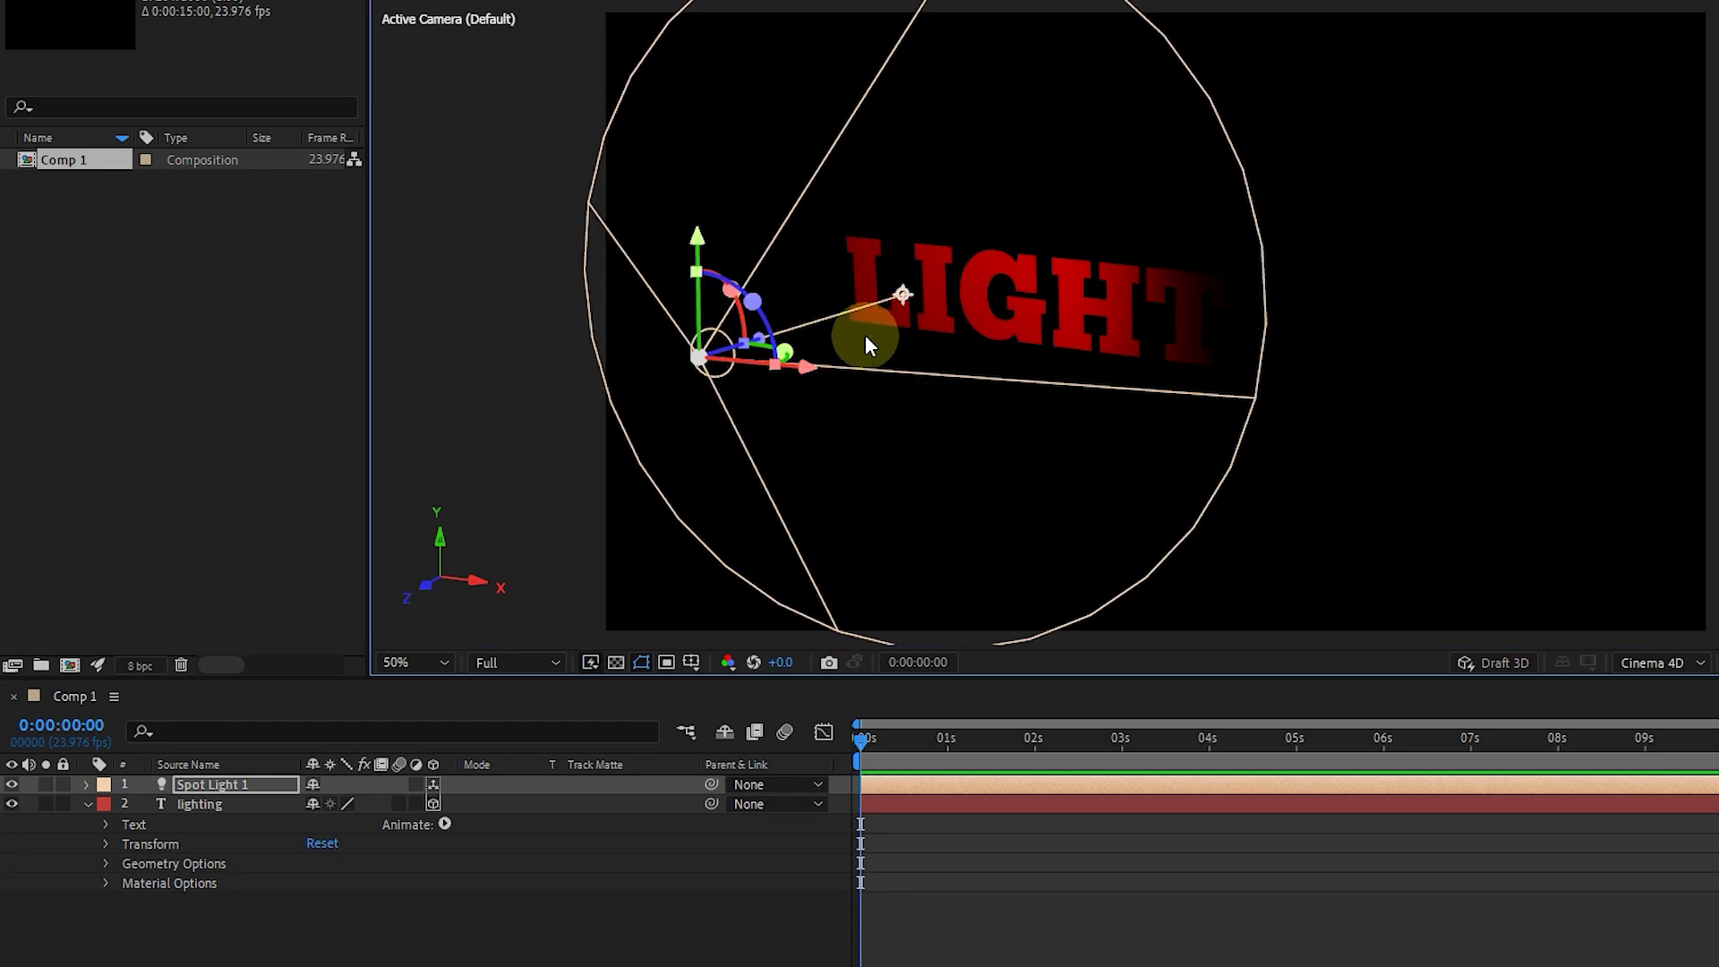
pyautogui.moveTo(914, 296); pyautogui.dragTo(956, 299)
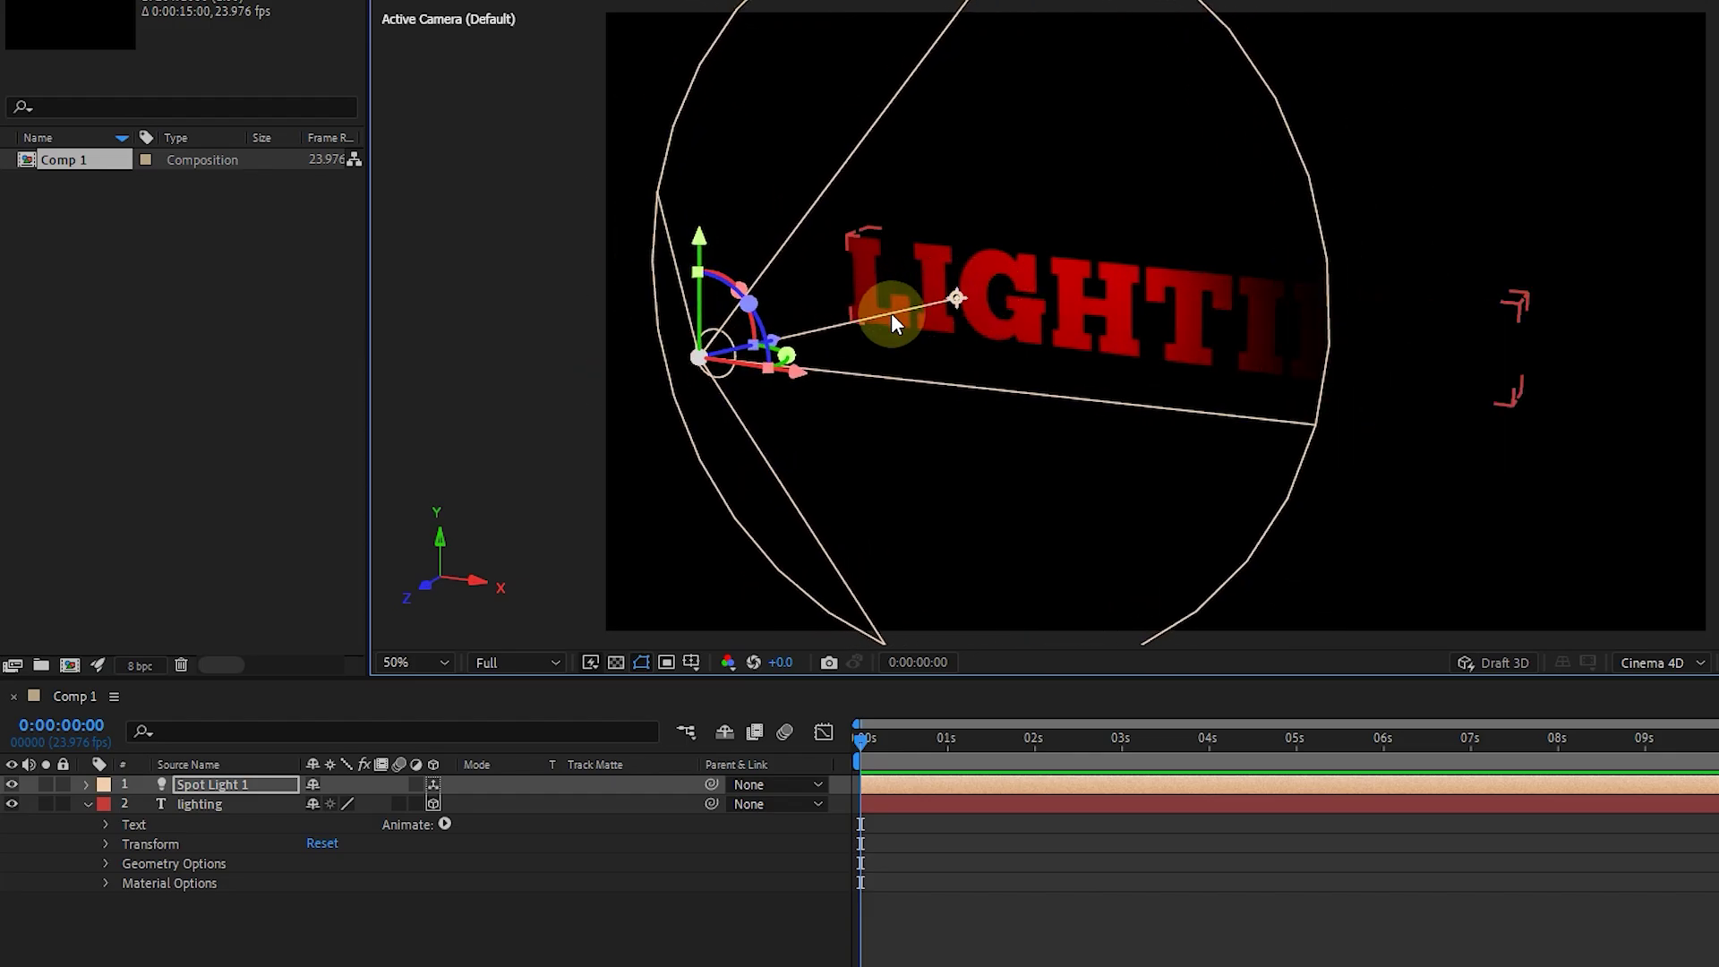
pyautogui.moveTo(701, 234)
pyautogui.mouseDown()
pyautogui.moveTo(718, 181)
pyautogui.moveTo(721, 235)
pyautogui.mouseUp()
pyautogui.moveTo(786, 338); pyautogui.dragTo(644, 326)
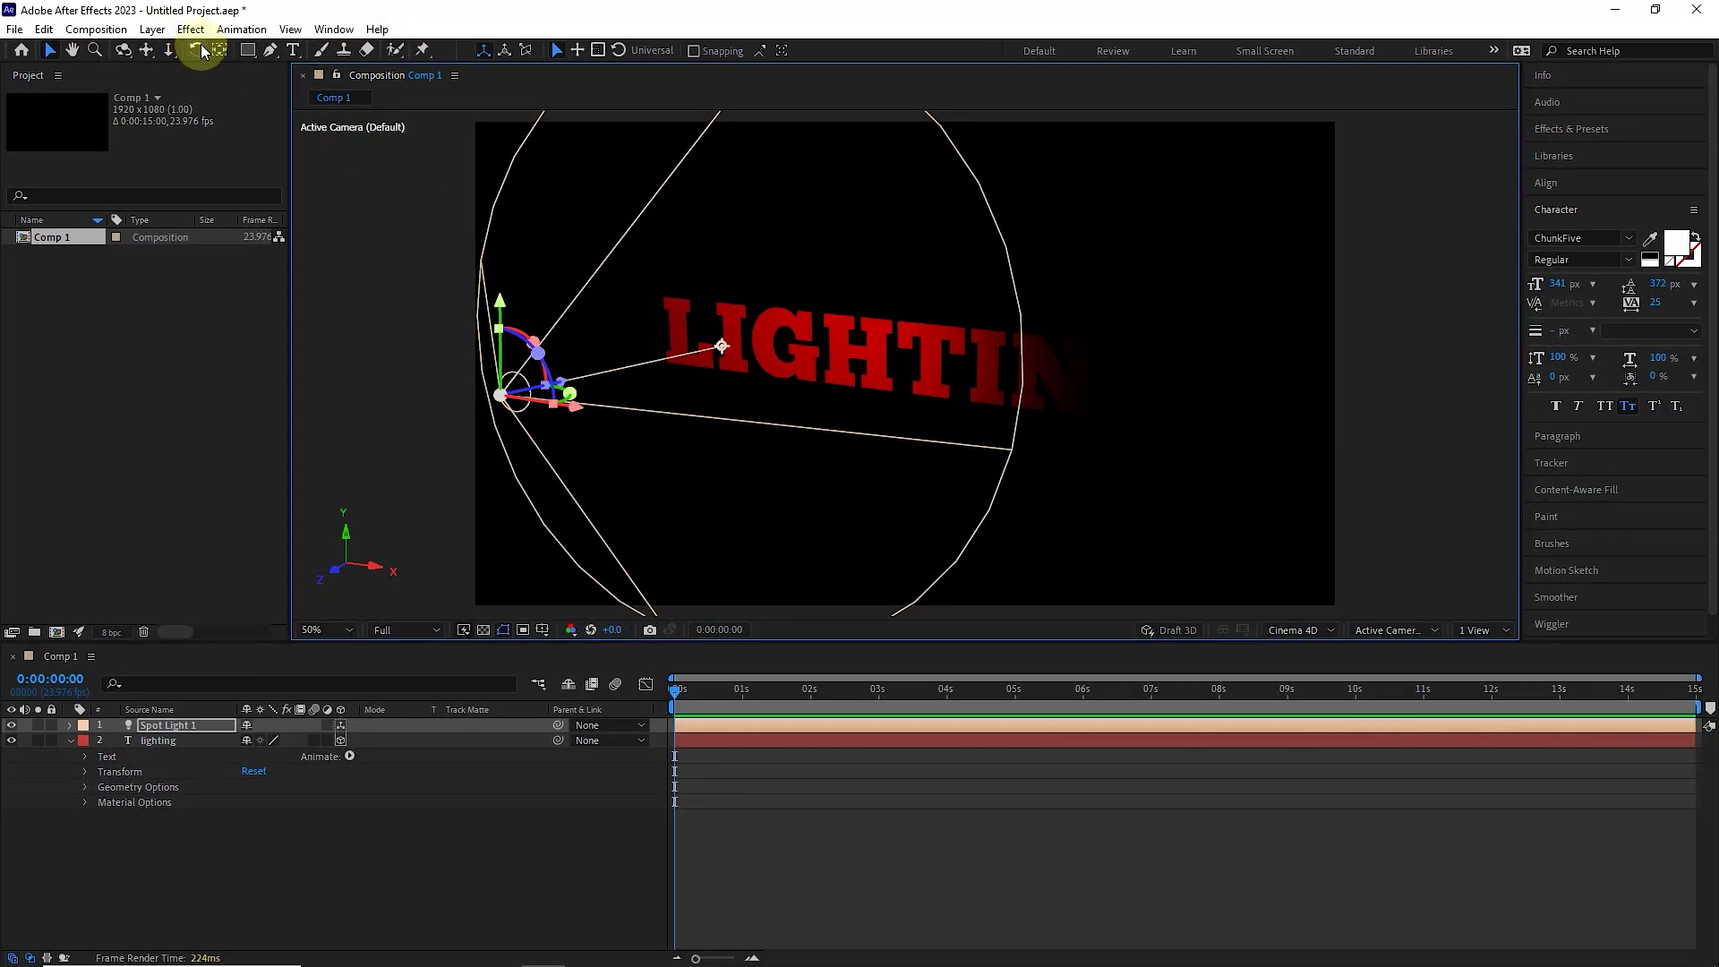
pyautogui.click(197, 50)
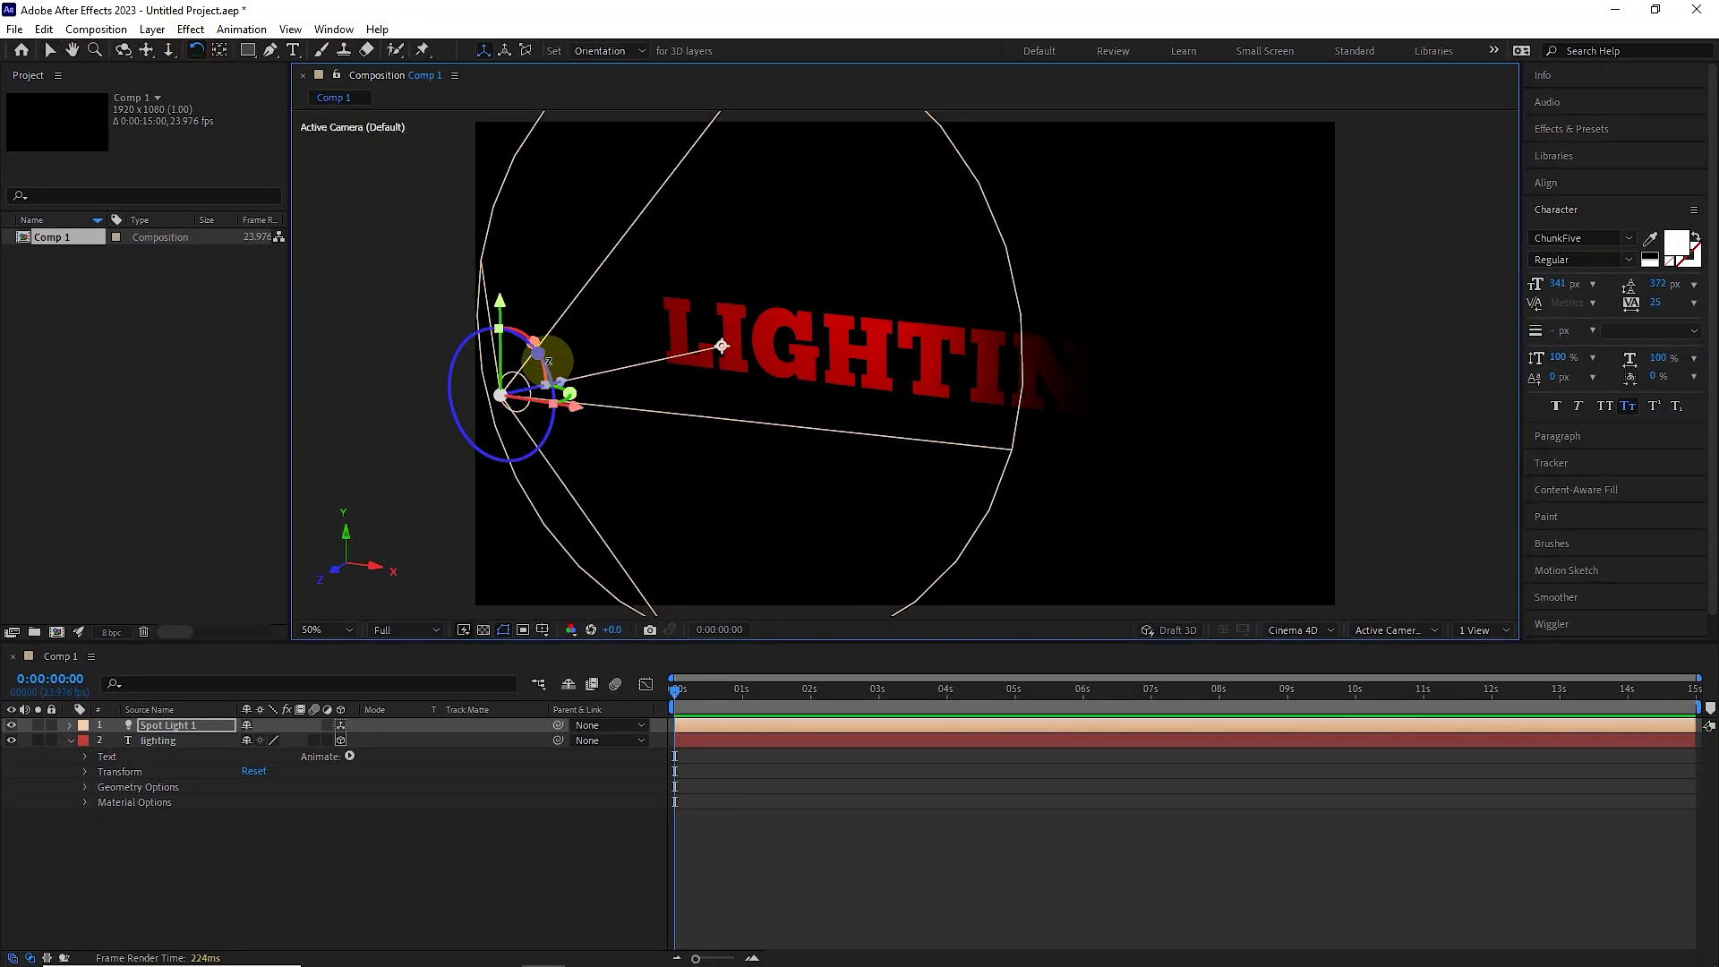
pyautogui.moveTo(537, 385); pyautogui.dragTo(569, 292)
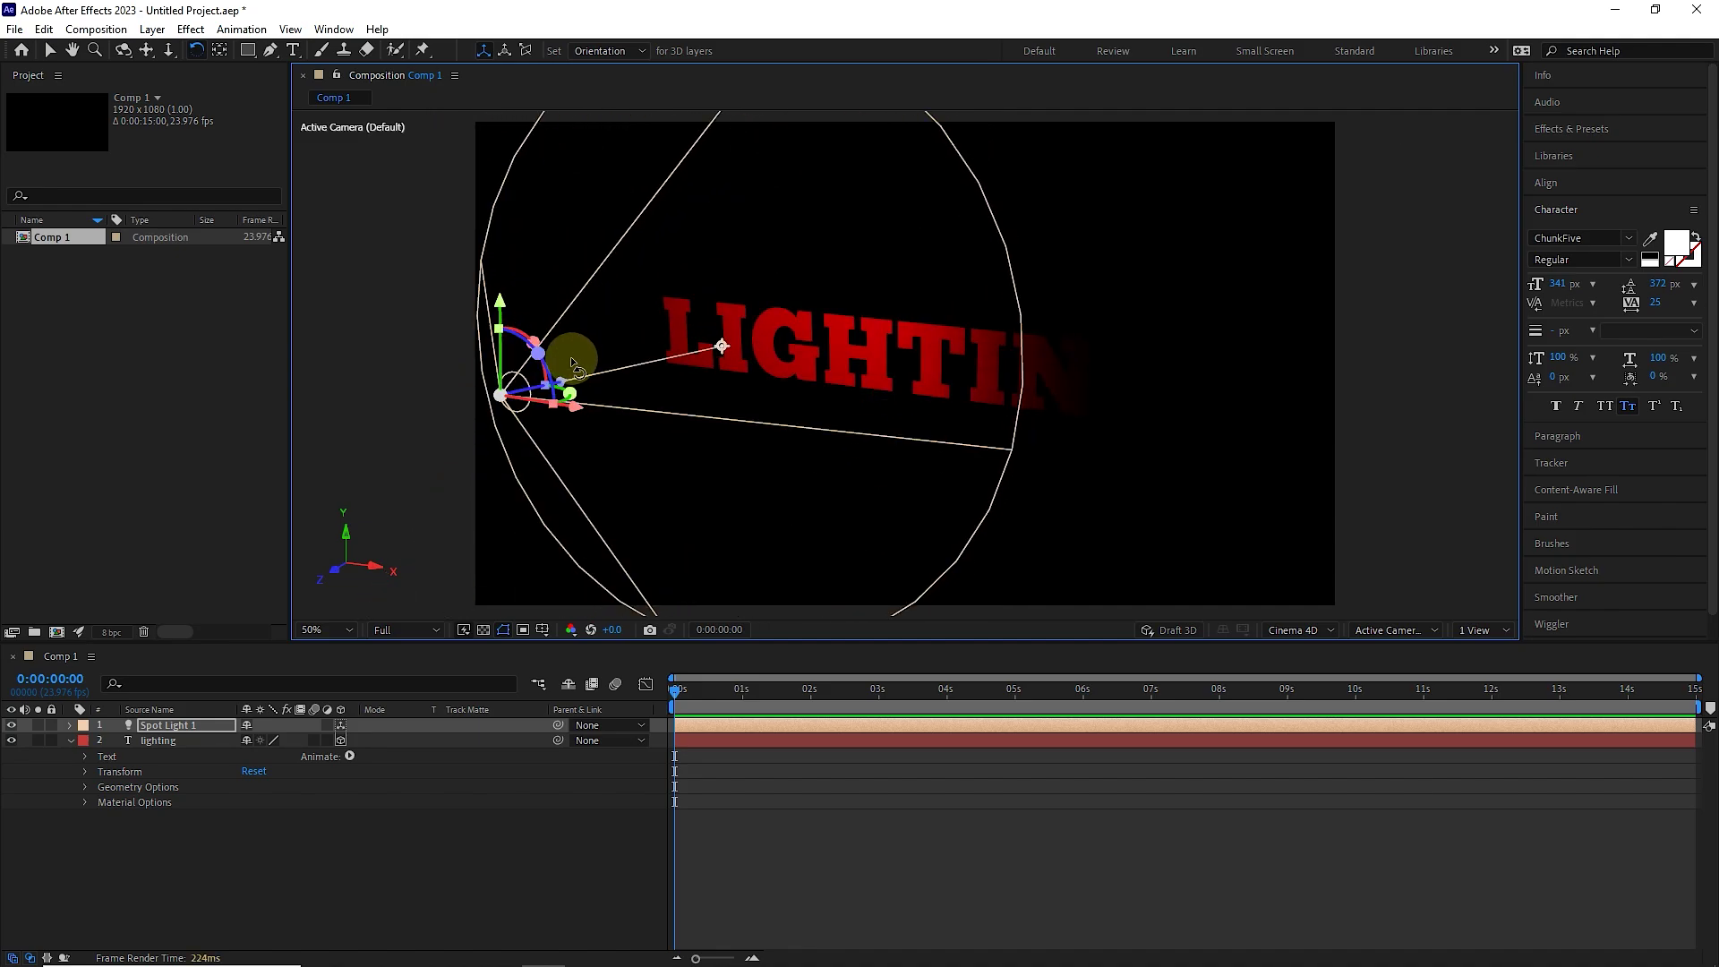
pyautogui.moveTo(569, 391); pyautogui.dragTo(518, 403)
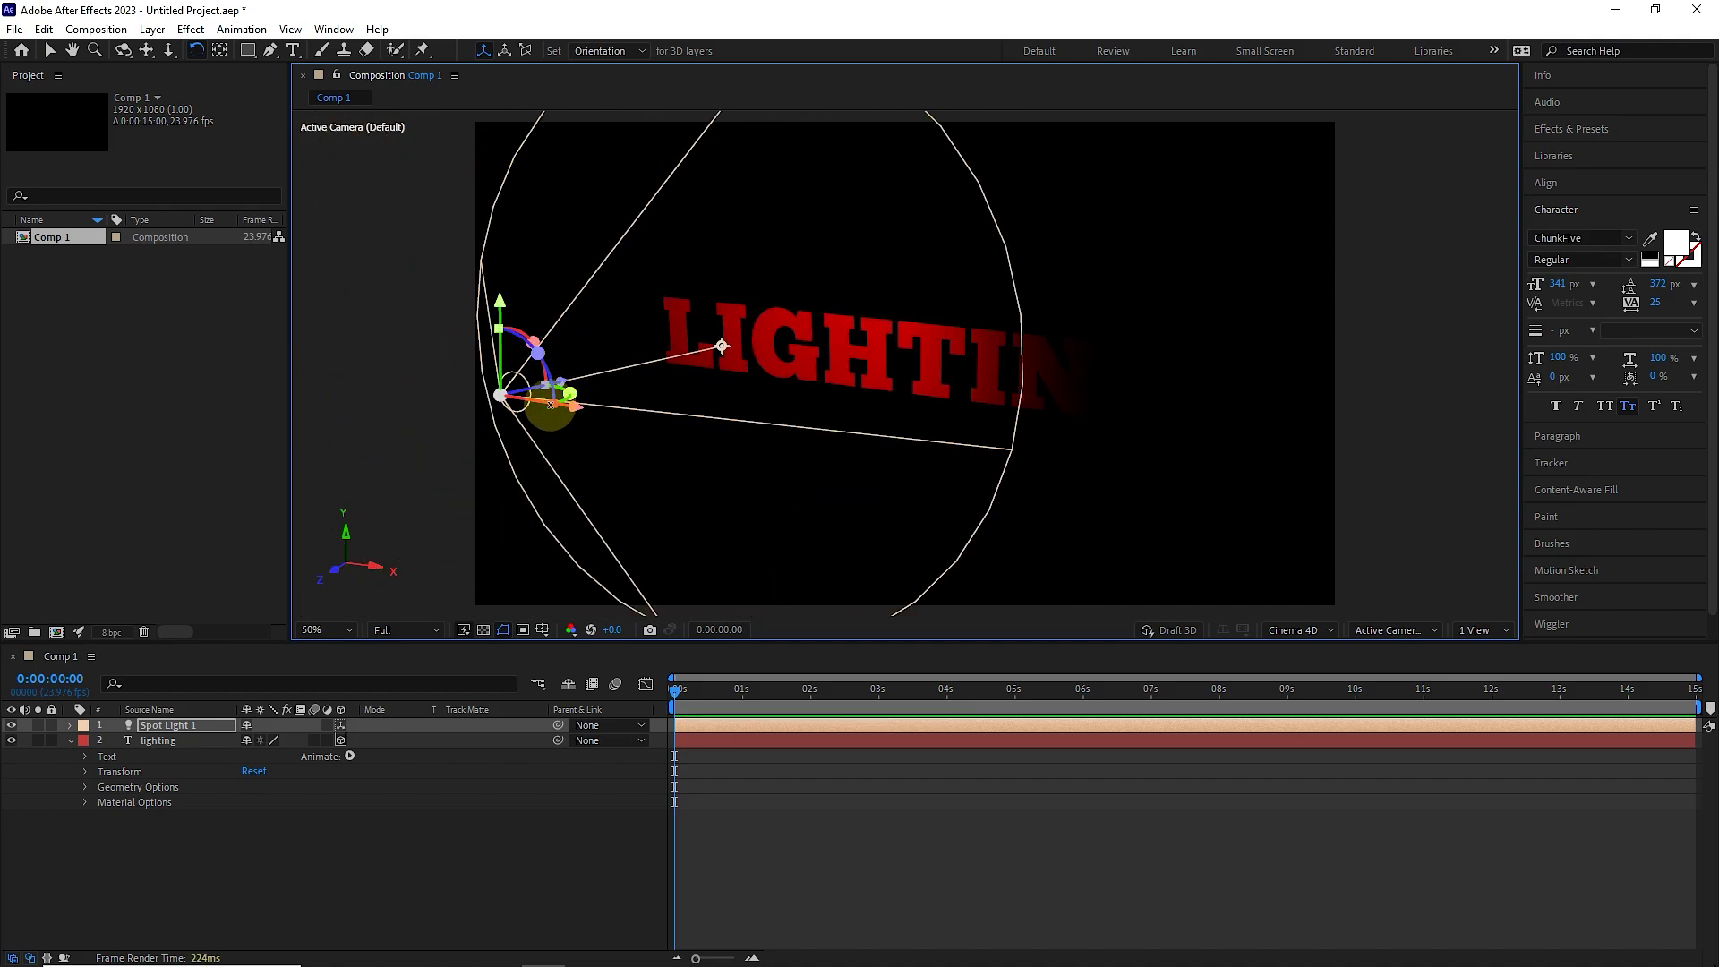
pyautogui.click(69, 728)
pyautogui.click(70, 725)
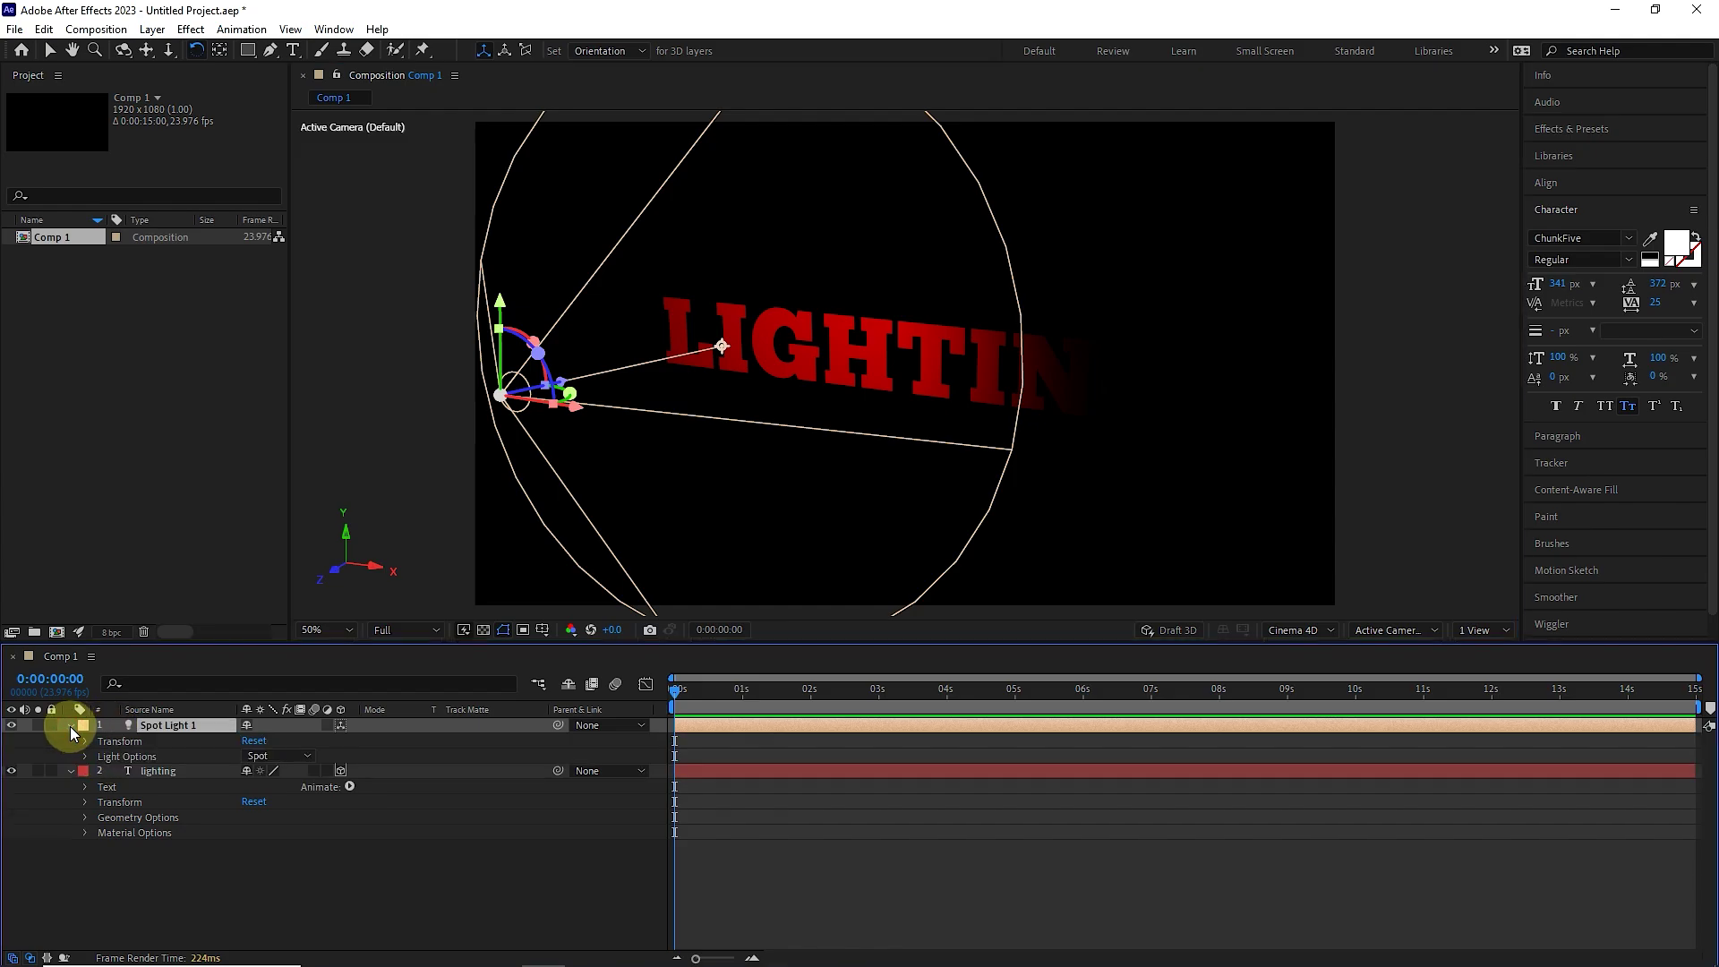
pyautogui.click(86, 756)
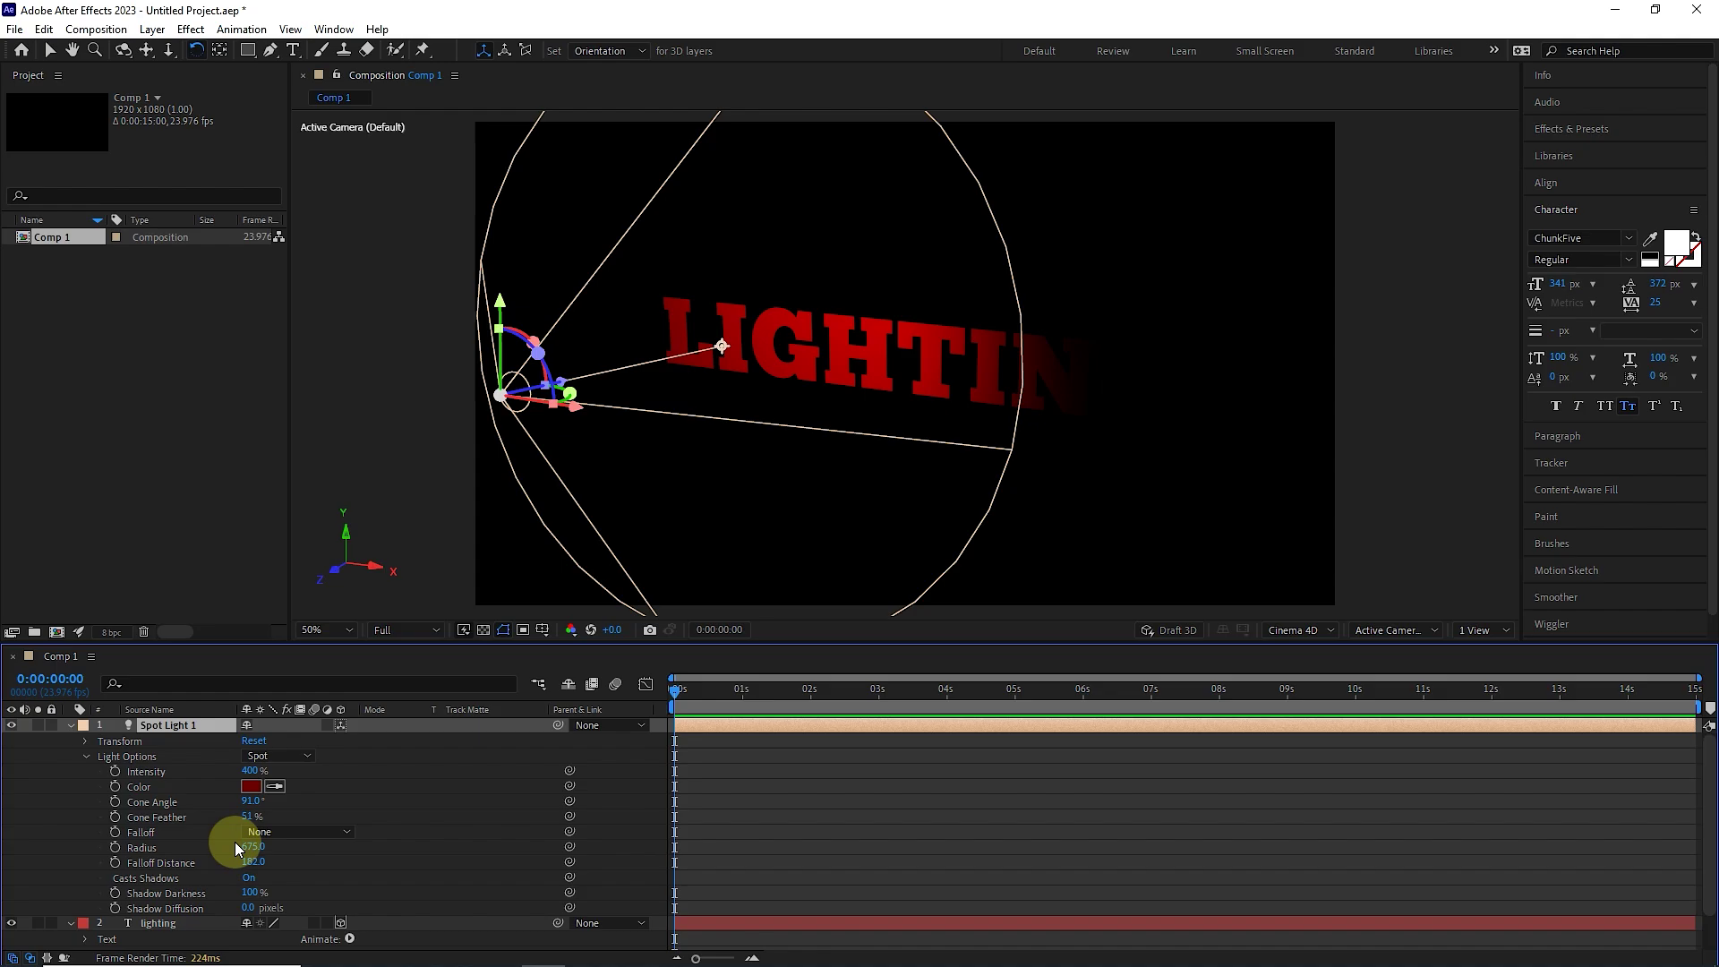
pyautogui.doubleClick(195, 723)
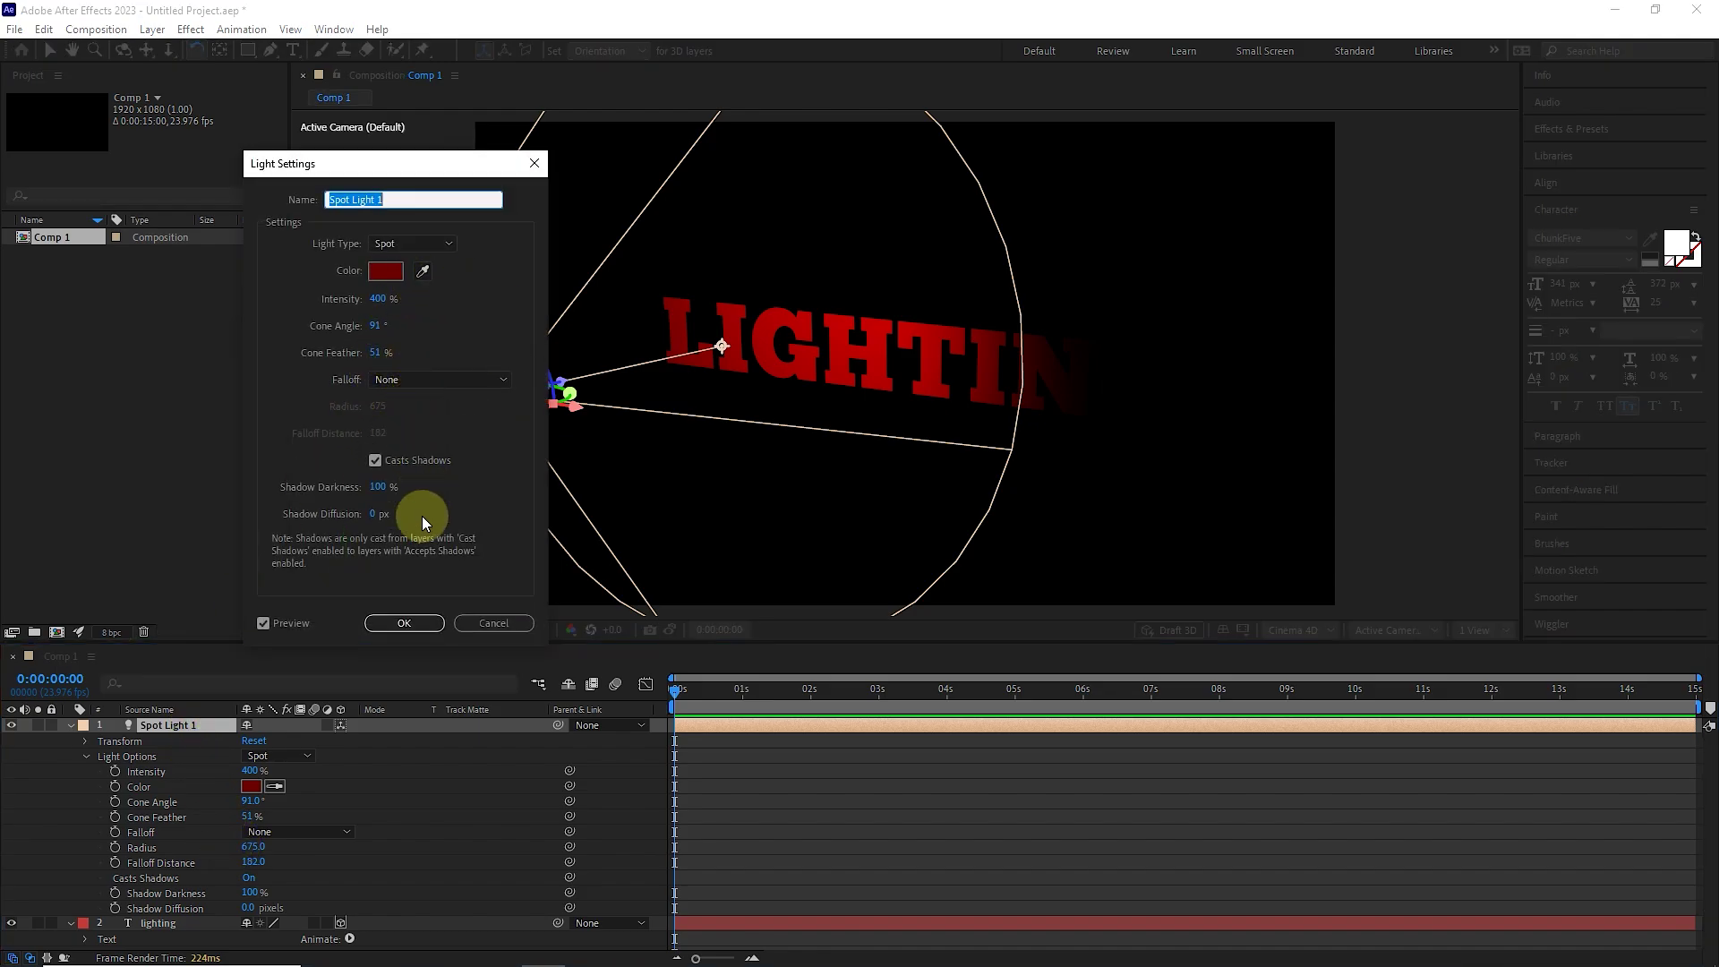
pyautogui.click(478, 623)
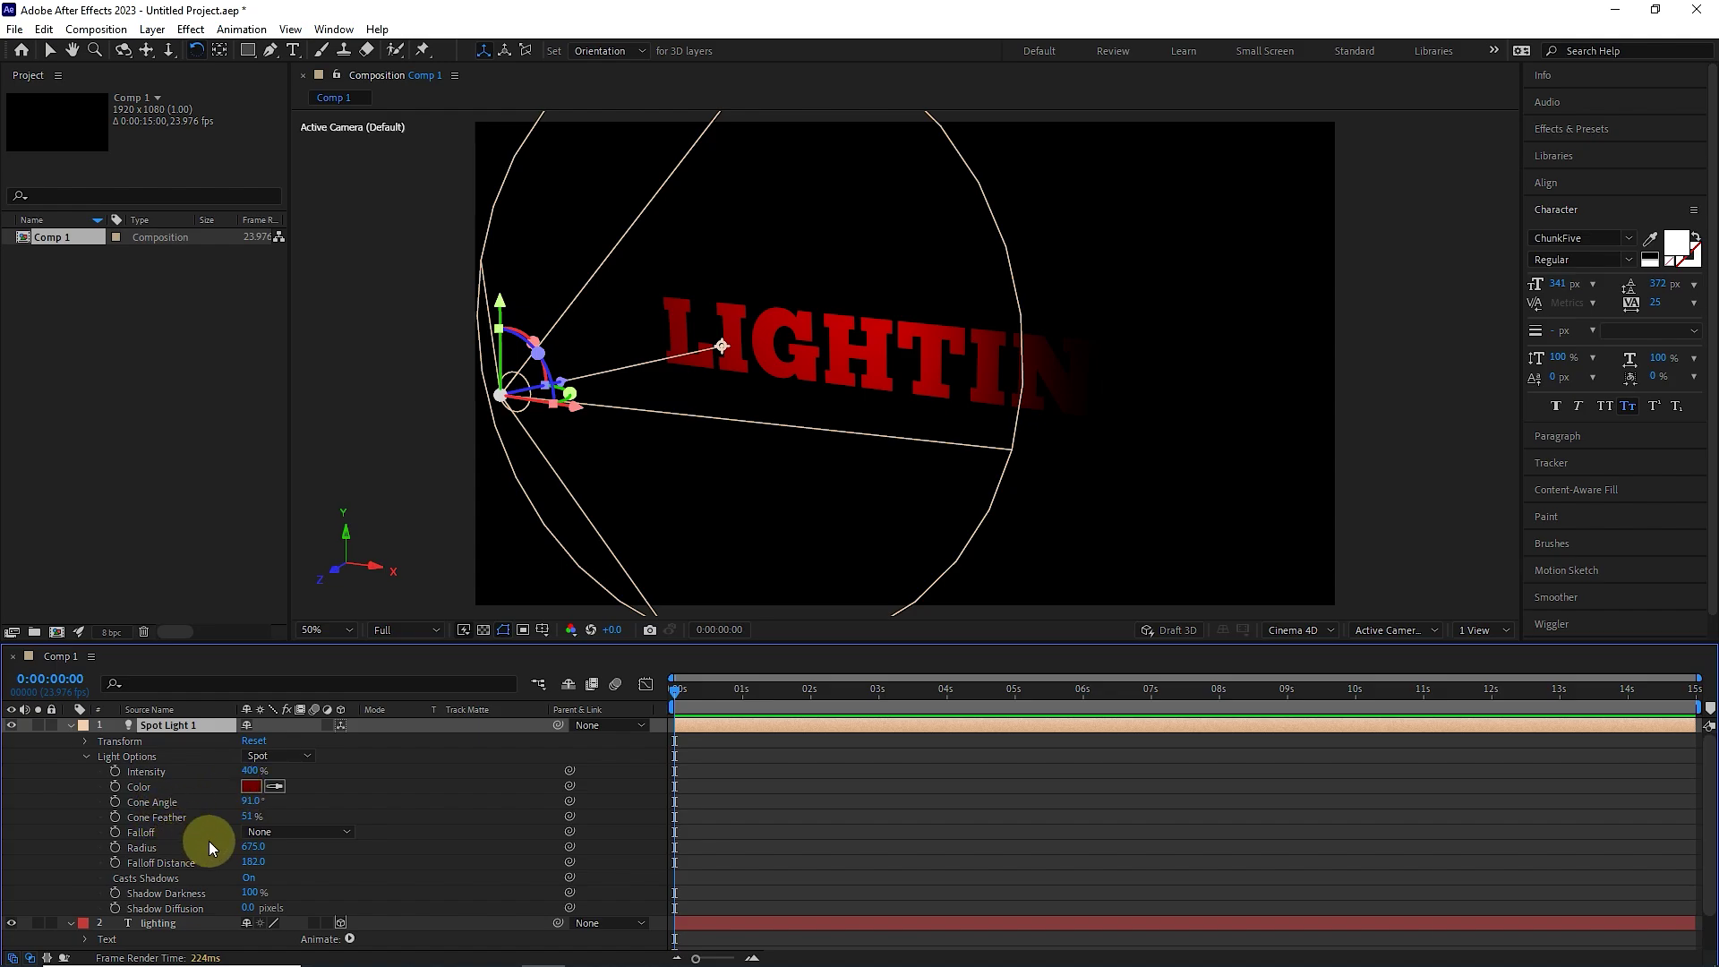
pyautogui.click(88, 754)
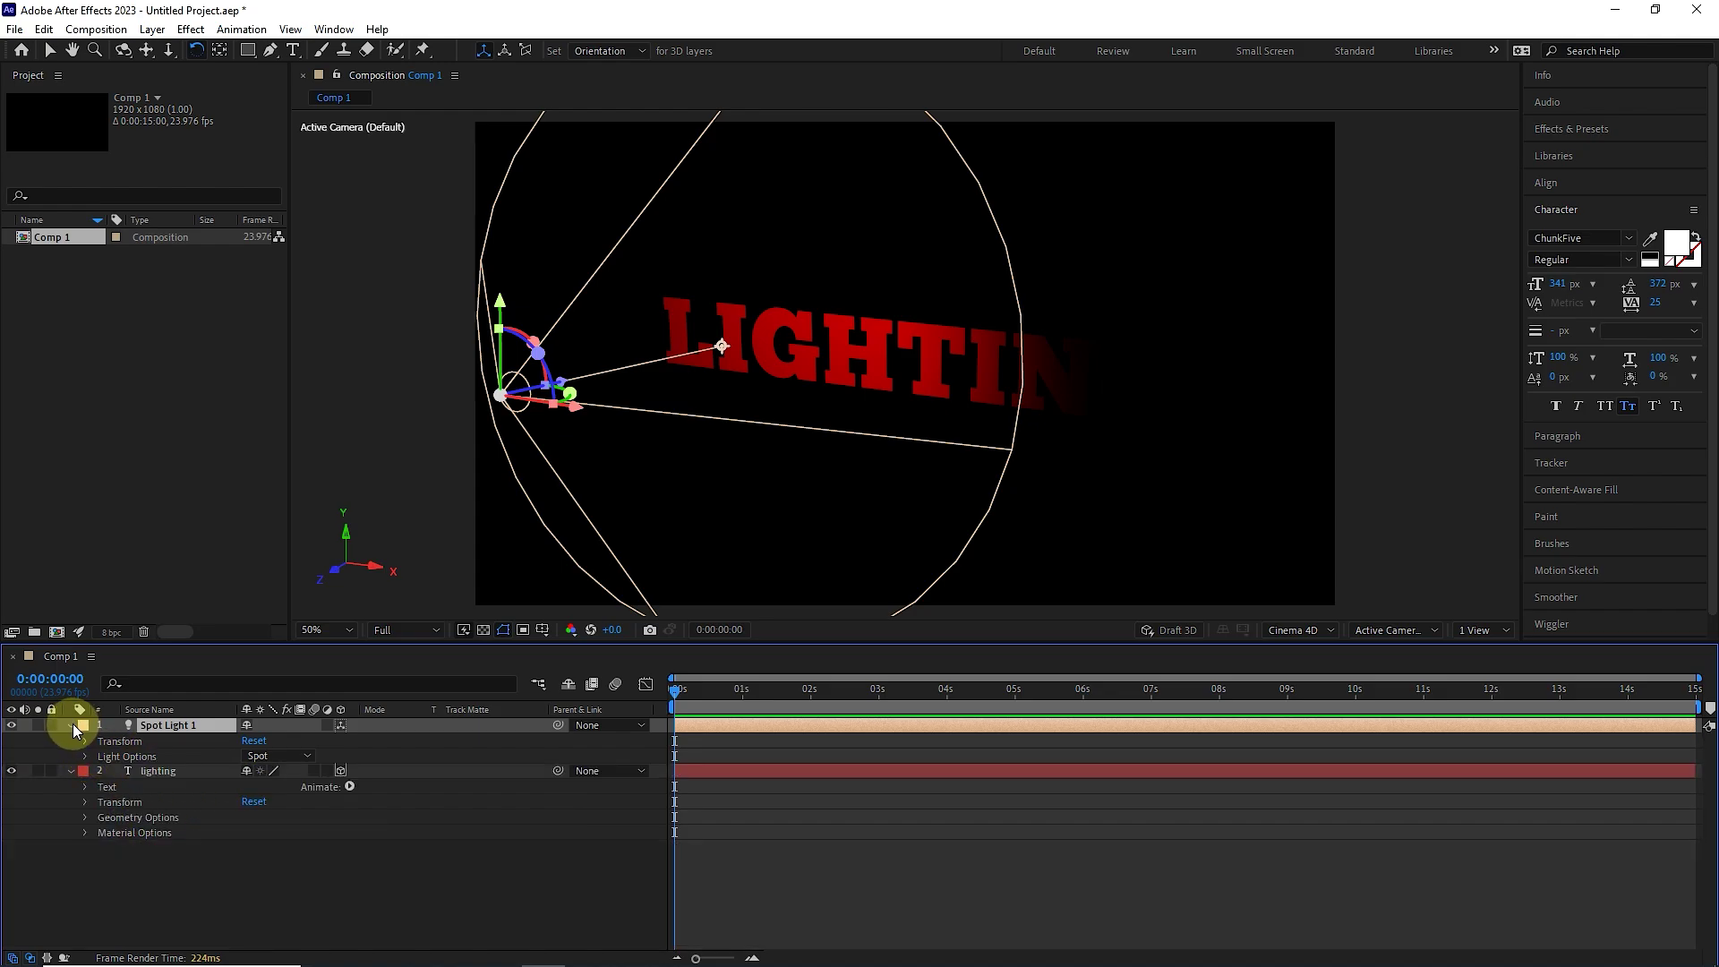
pyautogui.click(72, 724)
# Duplicate the spot light into Spot Light 2 and shift its position to the right
pyautogui.hotkey('ctrl', 'd')
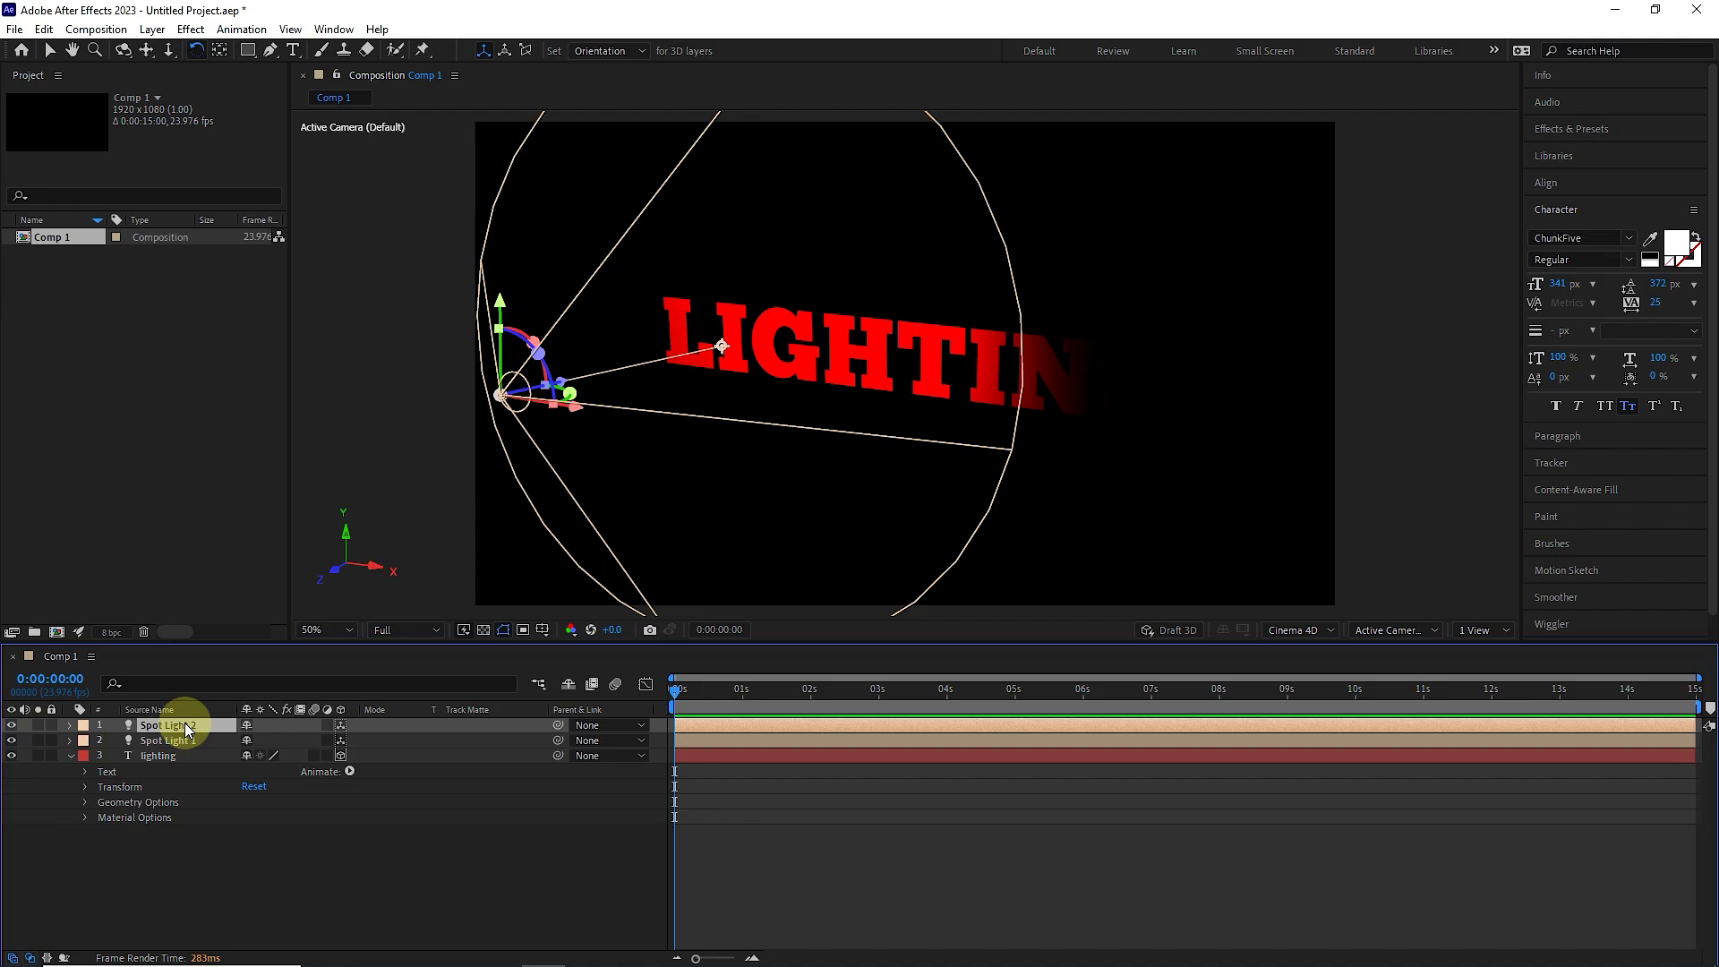
pyautogui.press('p')
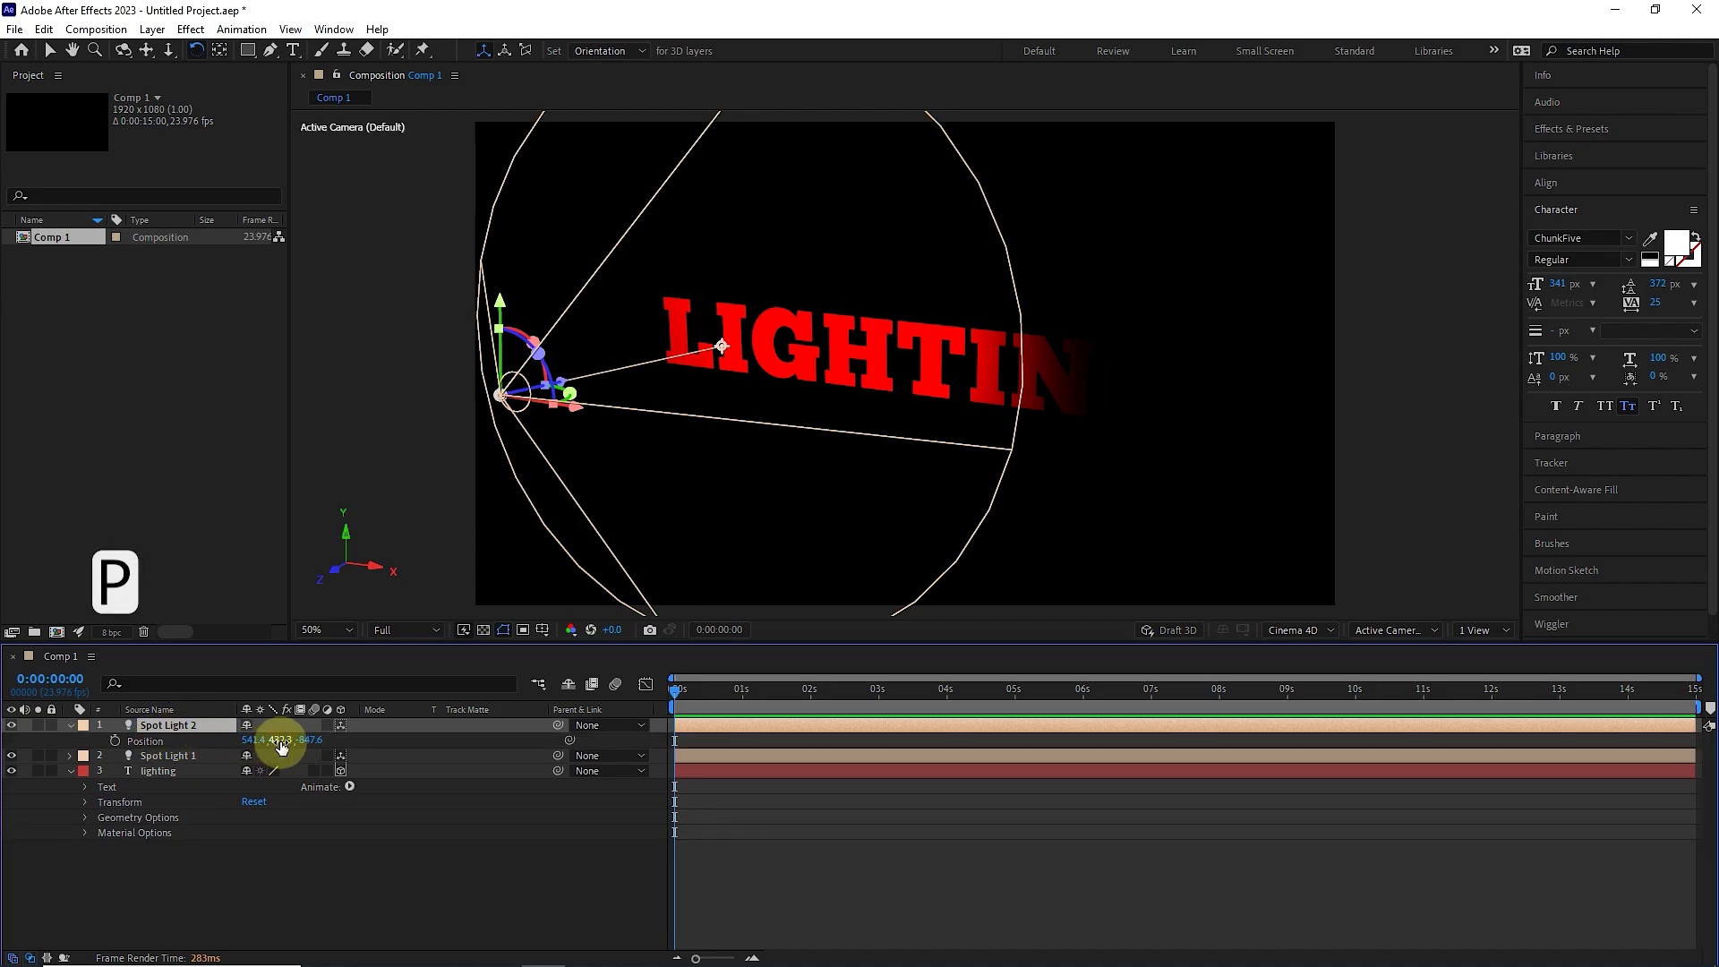
pyautogui.moveTo(281, 745); pyautogui.dragTo(1245, 687)
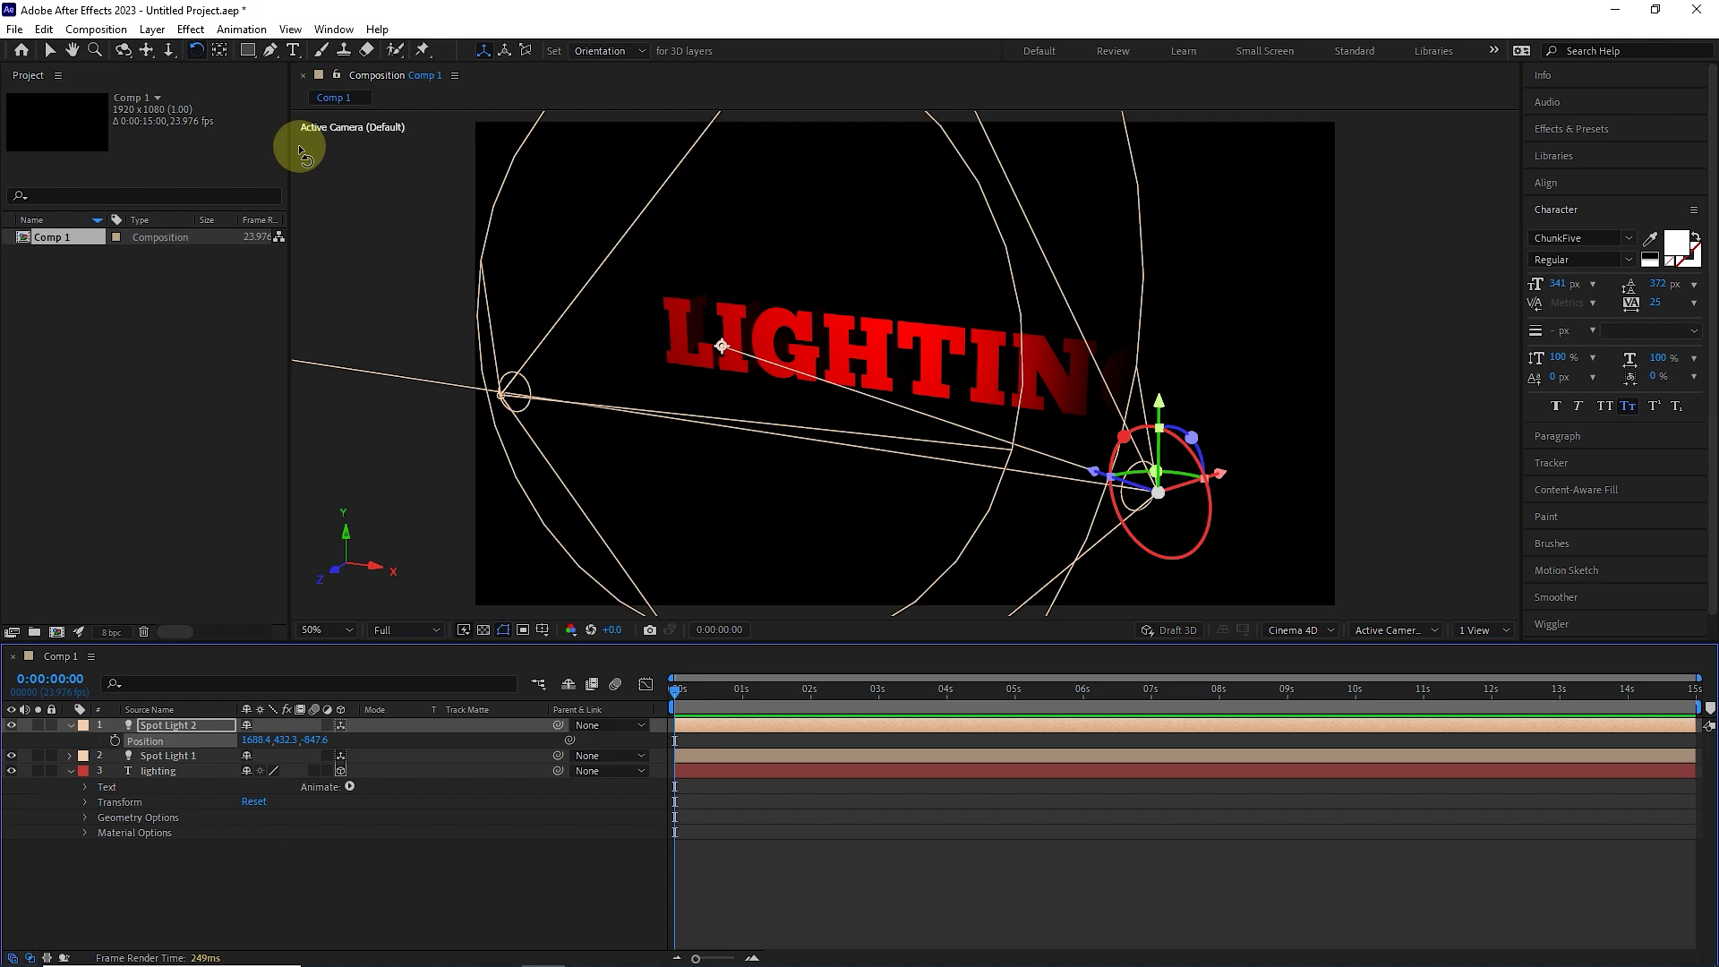
# Aim Spot Light 2 toward the N and Spot Light 1 at the L of LIGHTING
pyautogui.click(49, 50)
pyautogui.moveTo(721, 345); pyautogui.dragTo(1036, 387)
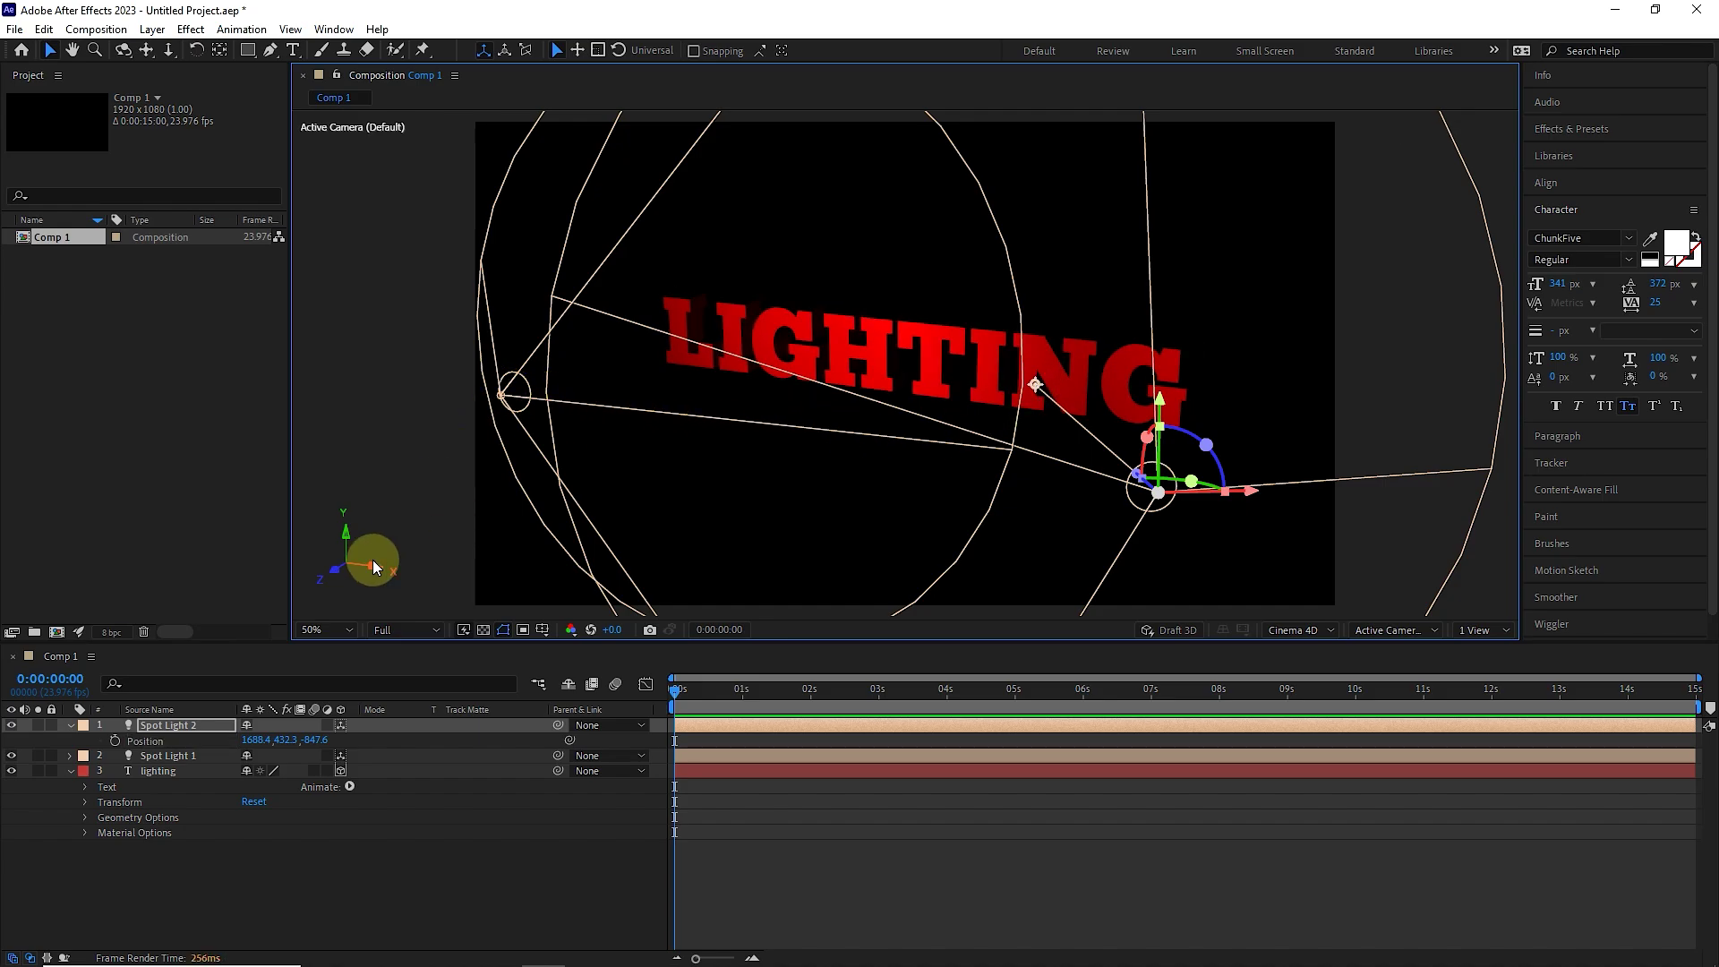
pyautogui.click(73, 725)
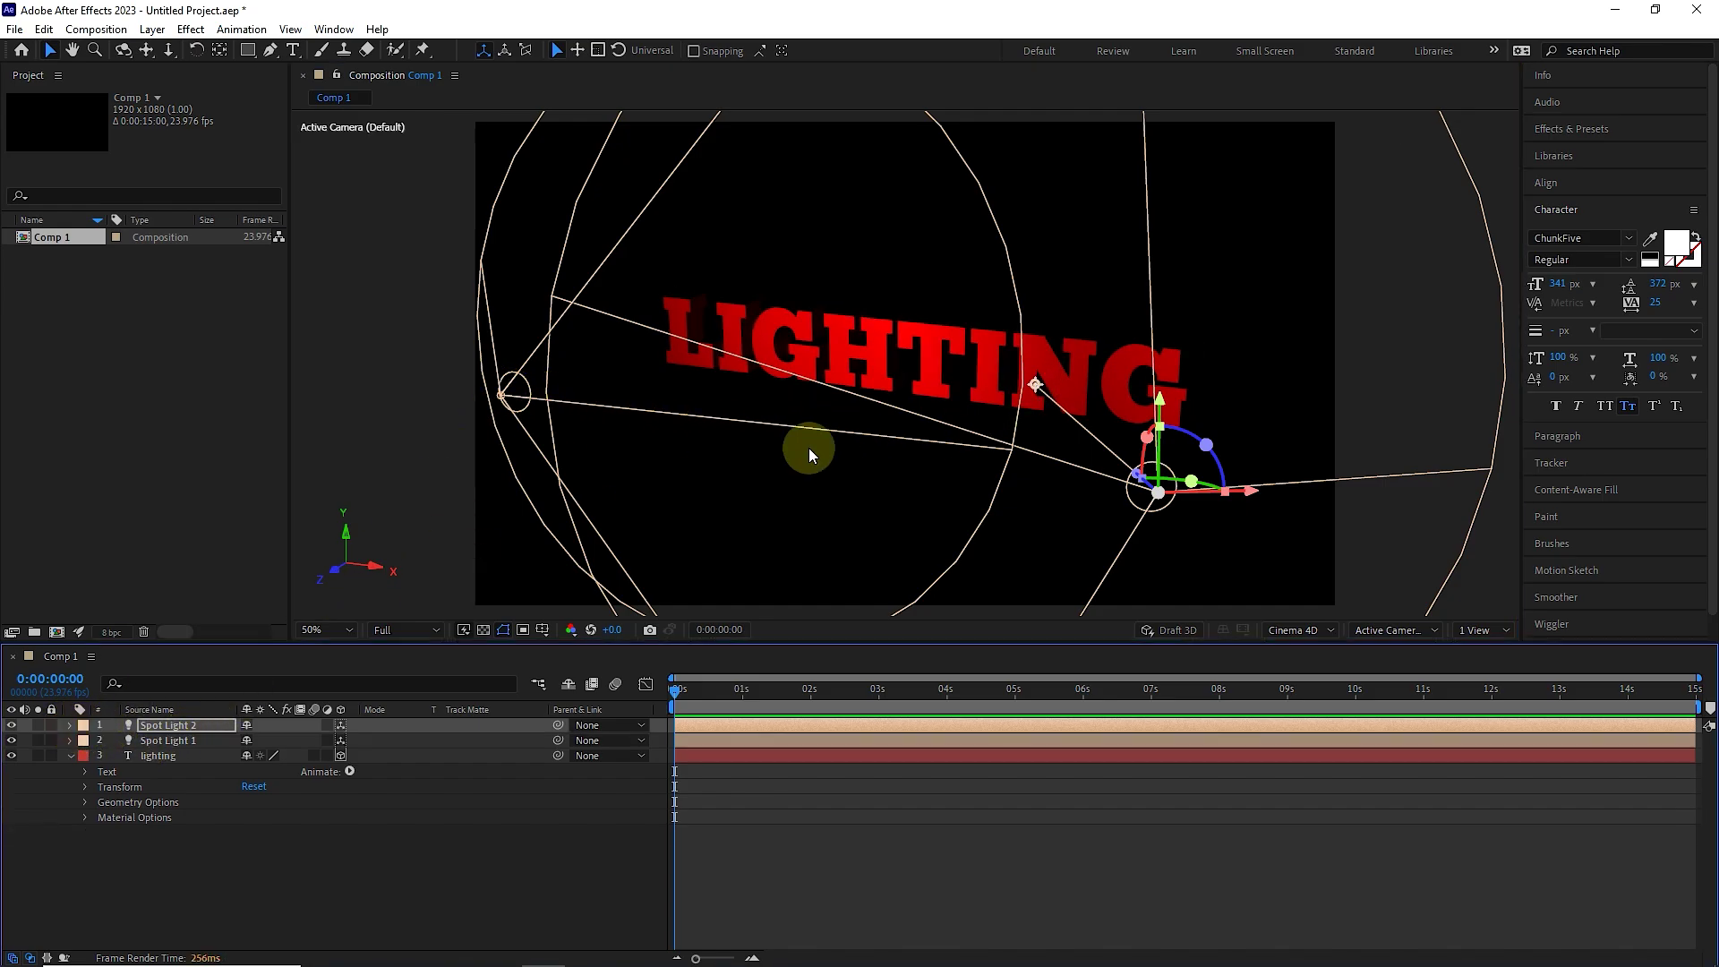
pyautogui.click(515, 401)
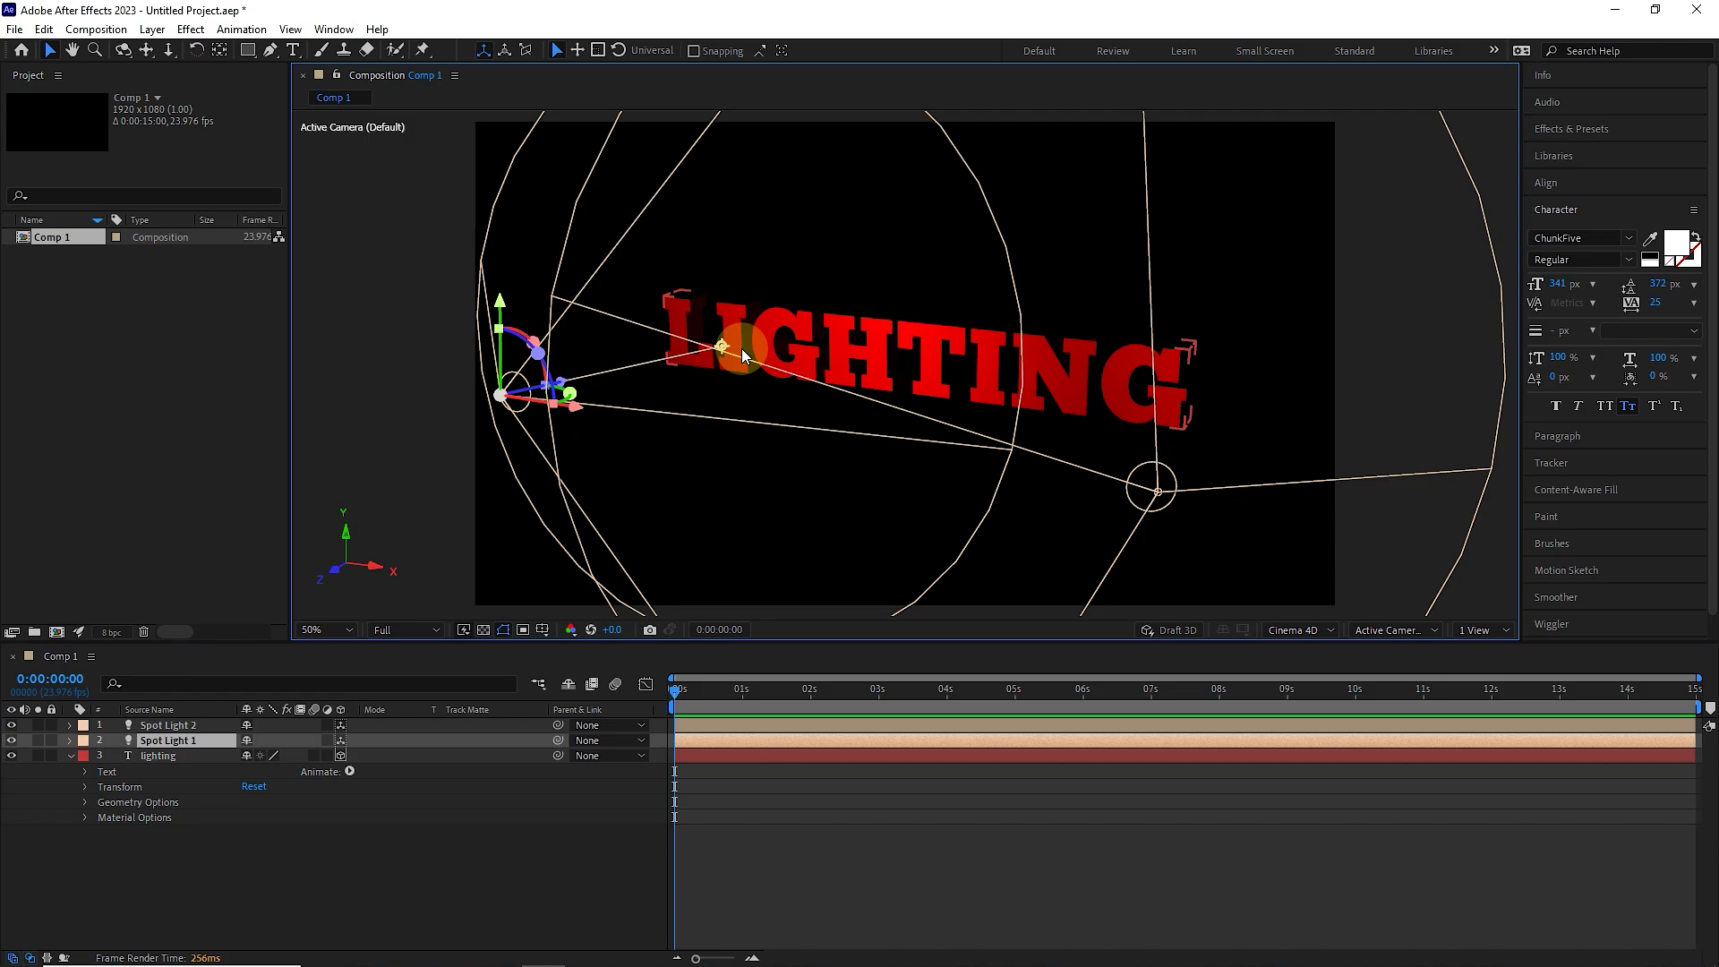
pyautogui.moveTo(713, 341); pyautogui.dragTo(729, 353)
# Add a new light from the viewer's context menu and make it a Point light
pyautogui.click(893, 420)
pyautogui.click(71, 755)
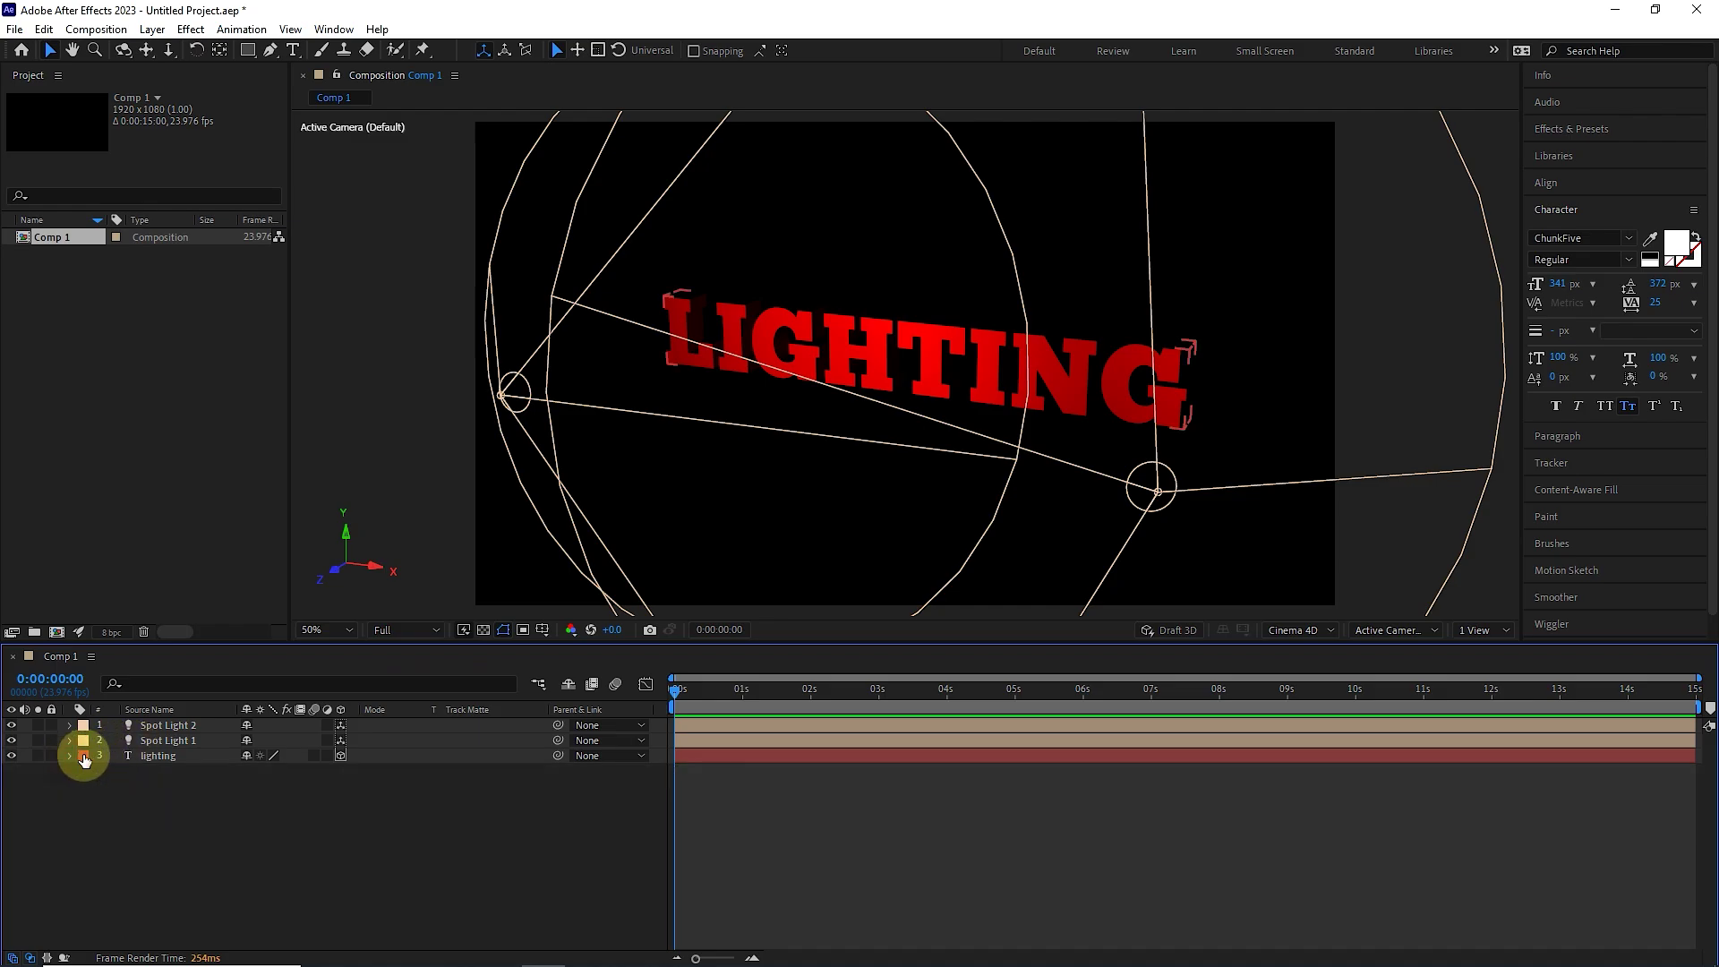
pyautogui.rightClick(373, 792)
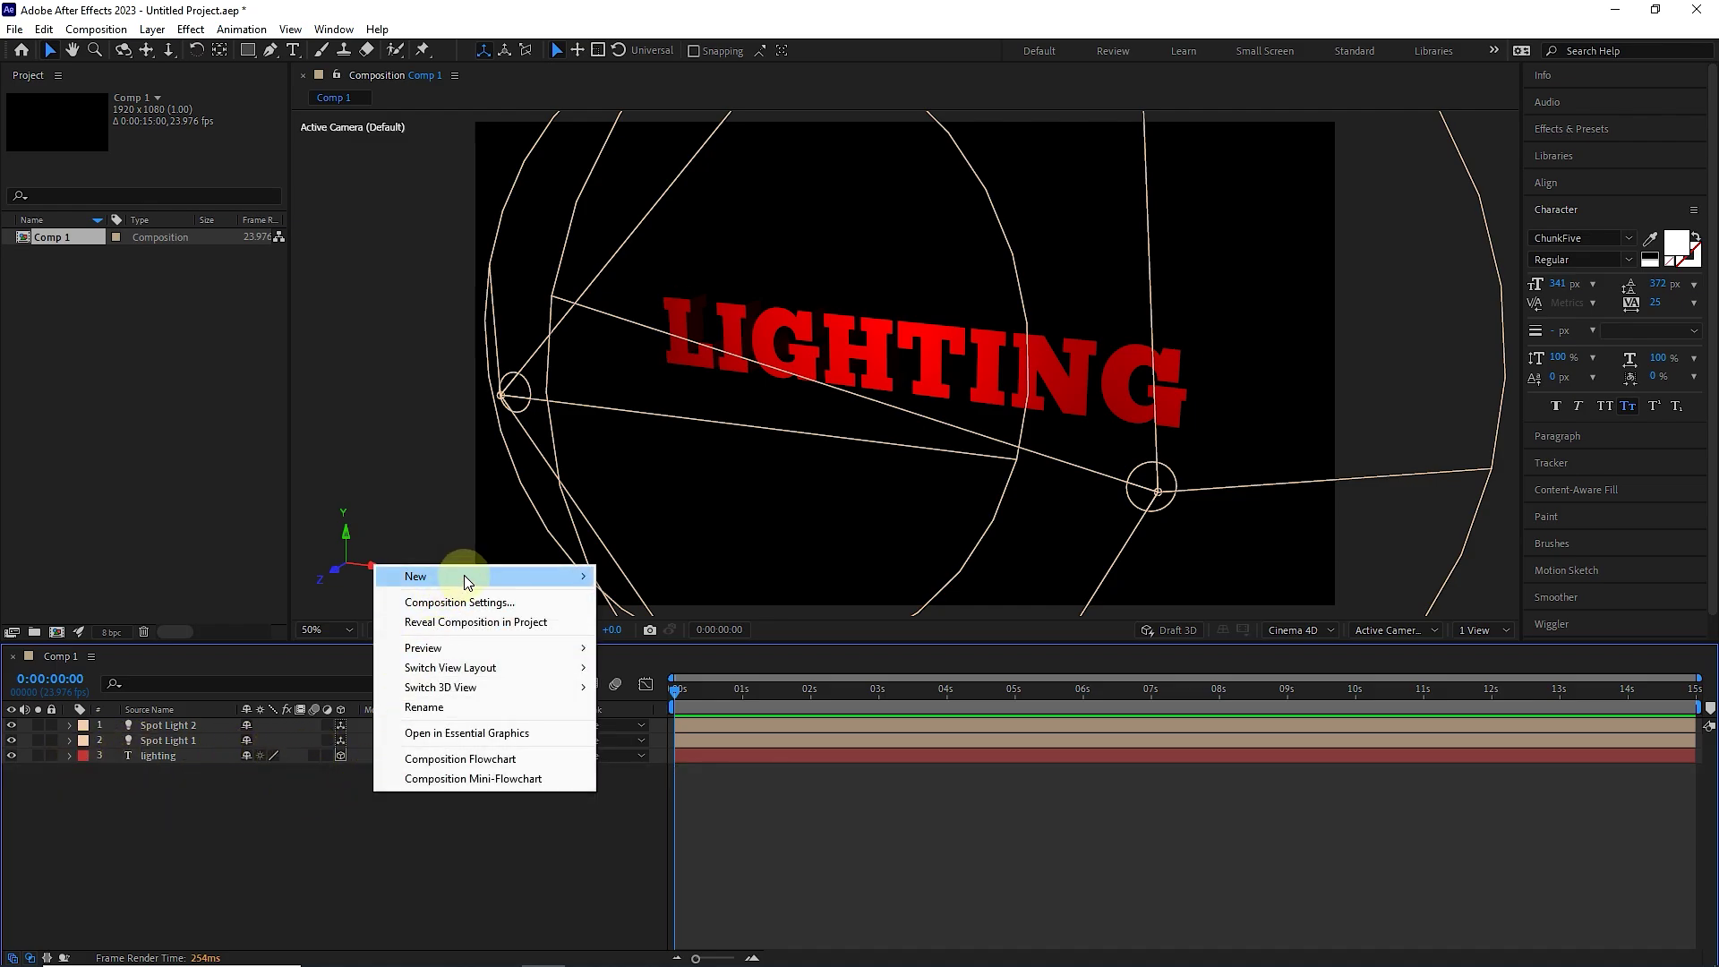
pyautogui.moveTo(464, 575)
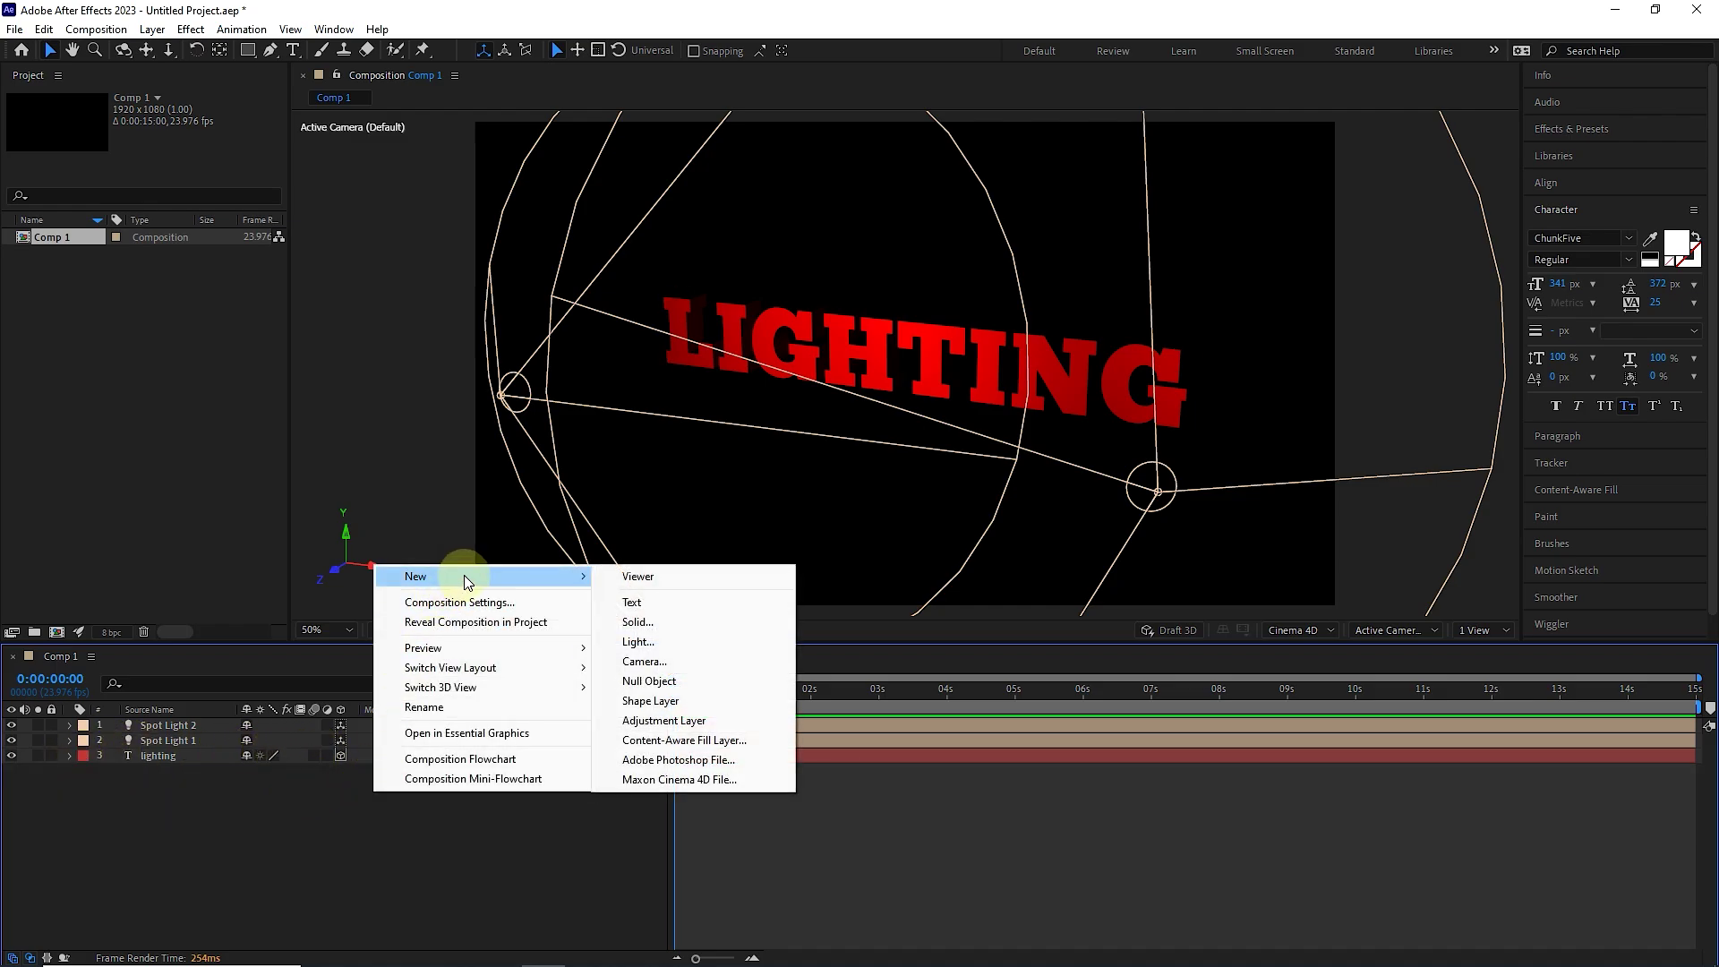
pyautogui.click(636, 644)
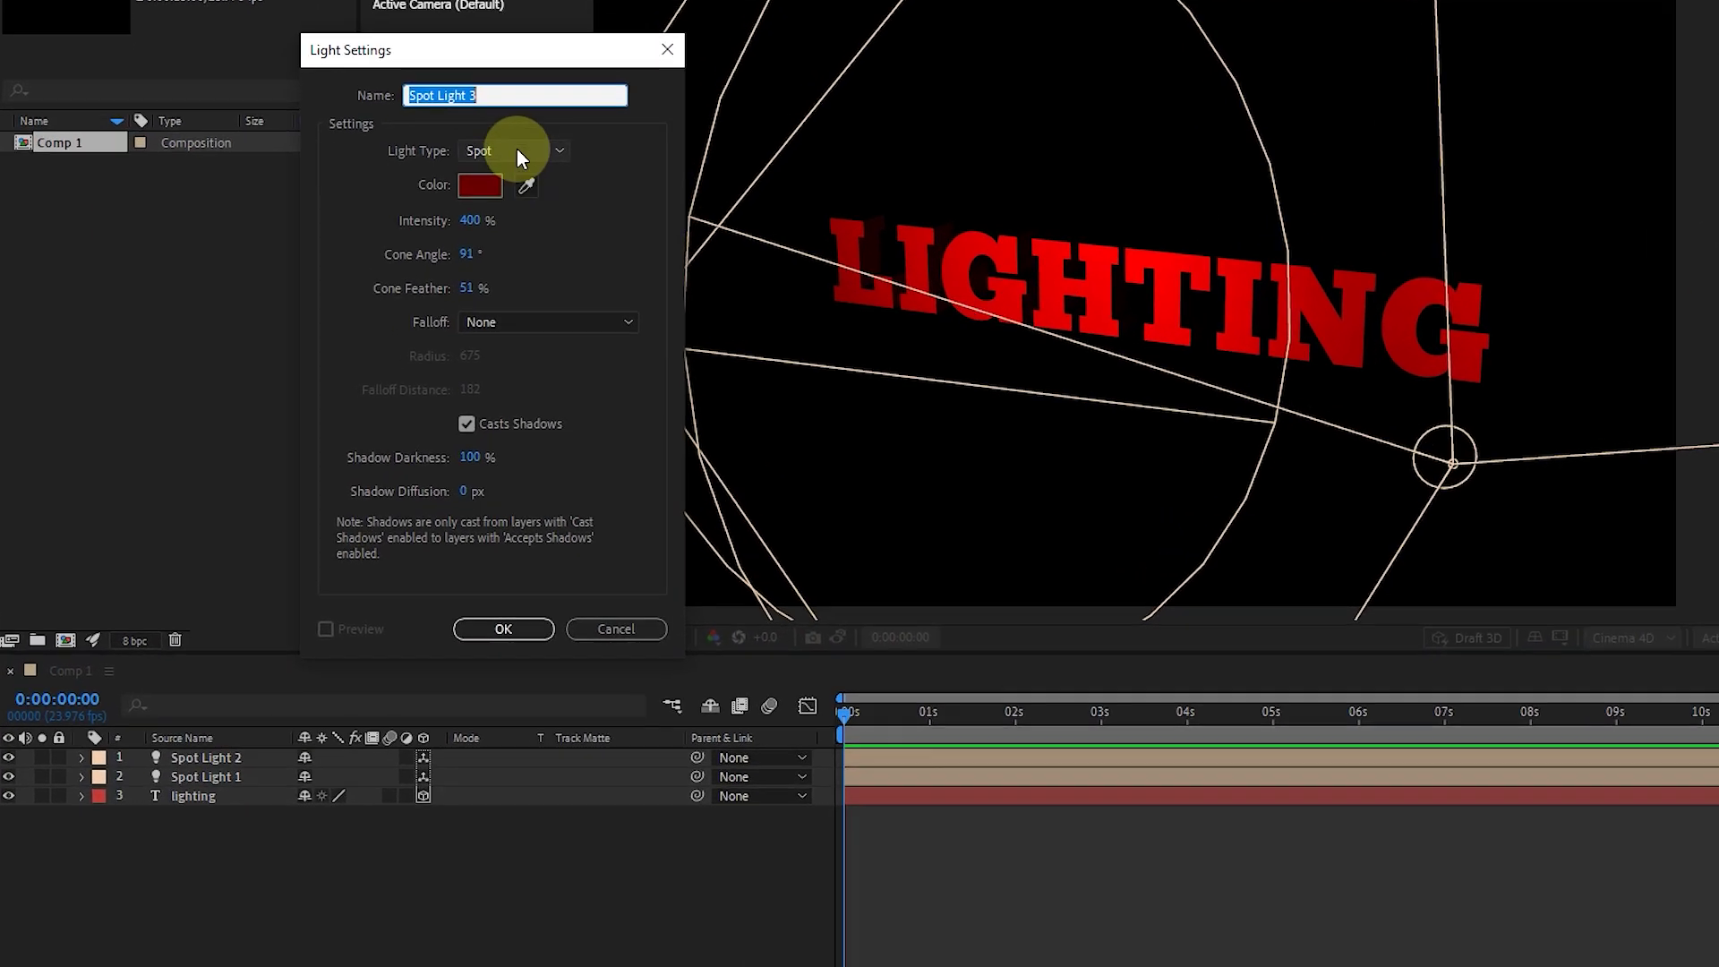
pyautogui.click(410, 243)
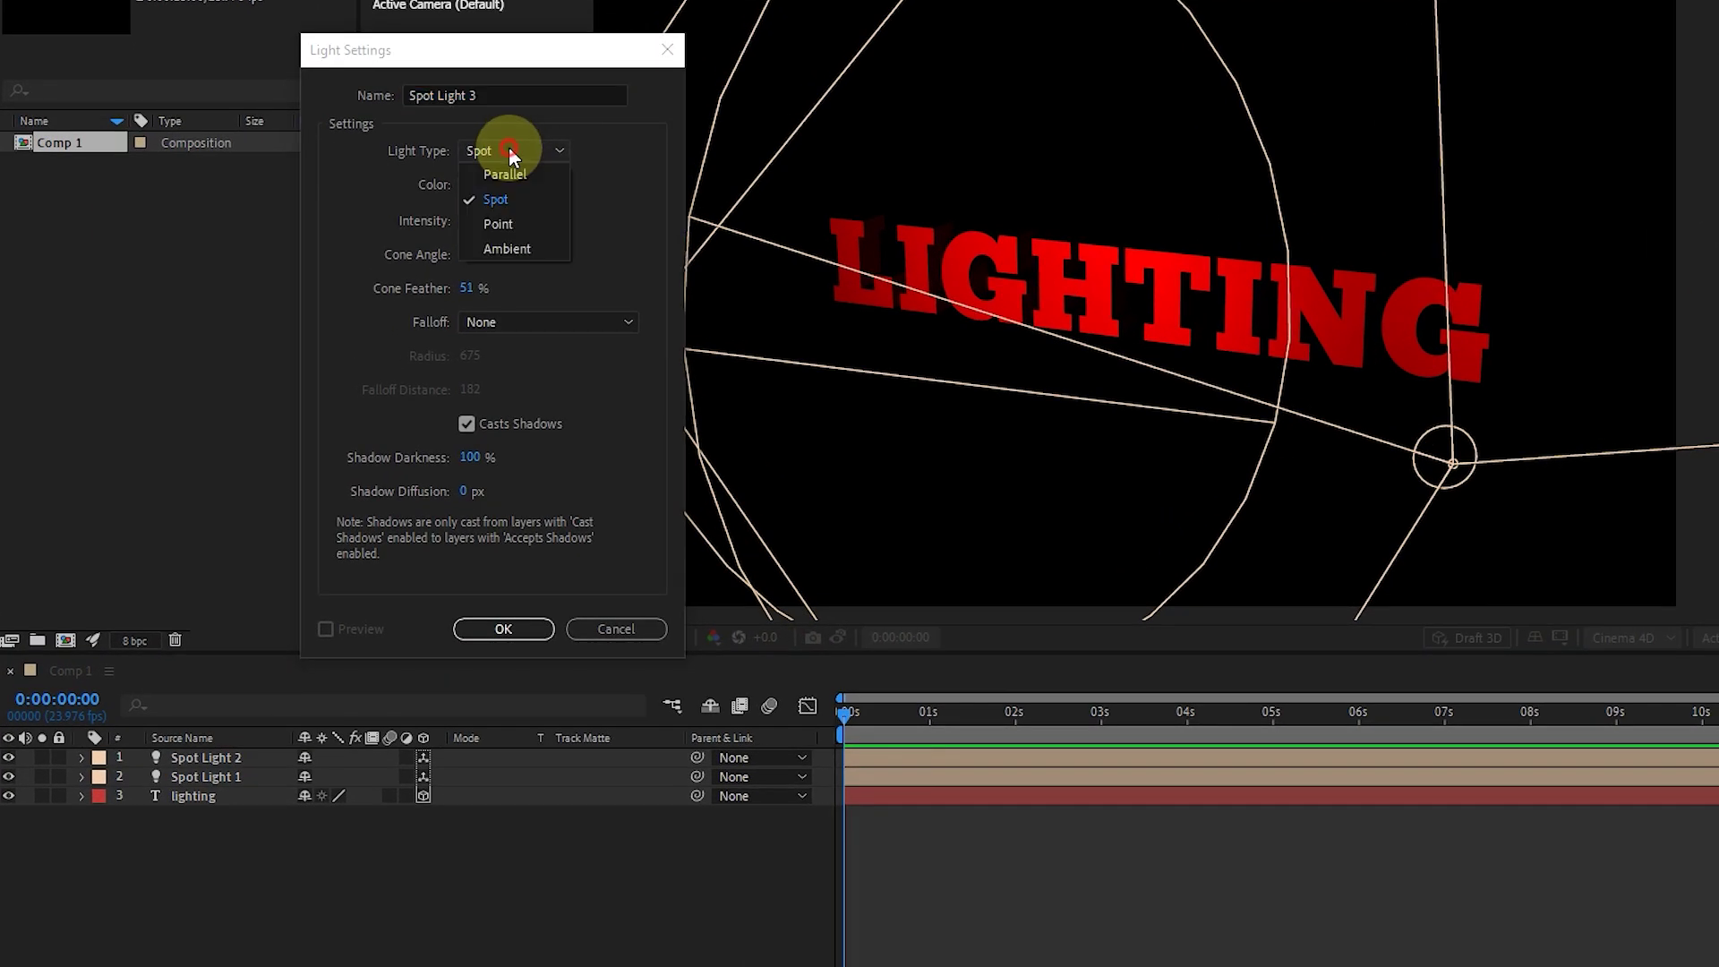
pyautogui.click(506, 228)
# Give the point light bright yellow colour FFF600 and 400% intensity, then create it
pyautogui.click(476, 186)
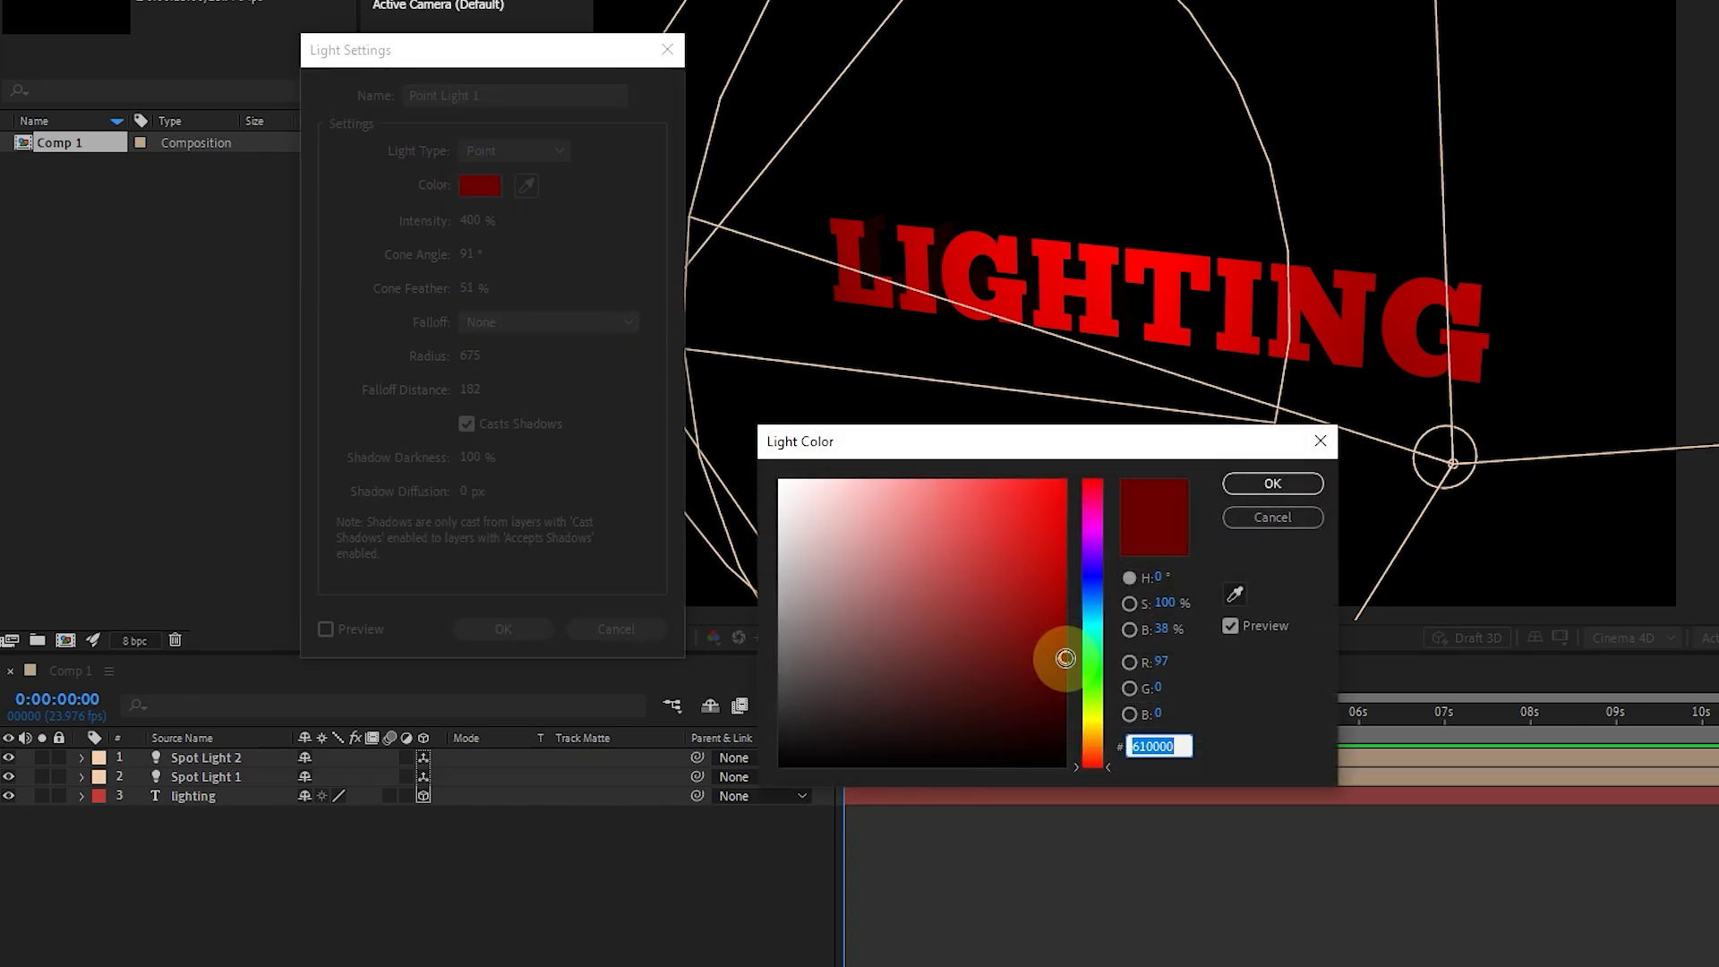
pyautogui.moveTo(1092, 716); pyautogui.dragTo(1086, 710)
pyautogui.moveTo(990, 525); pyautogui.dragTo(1043, 508)
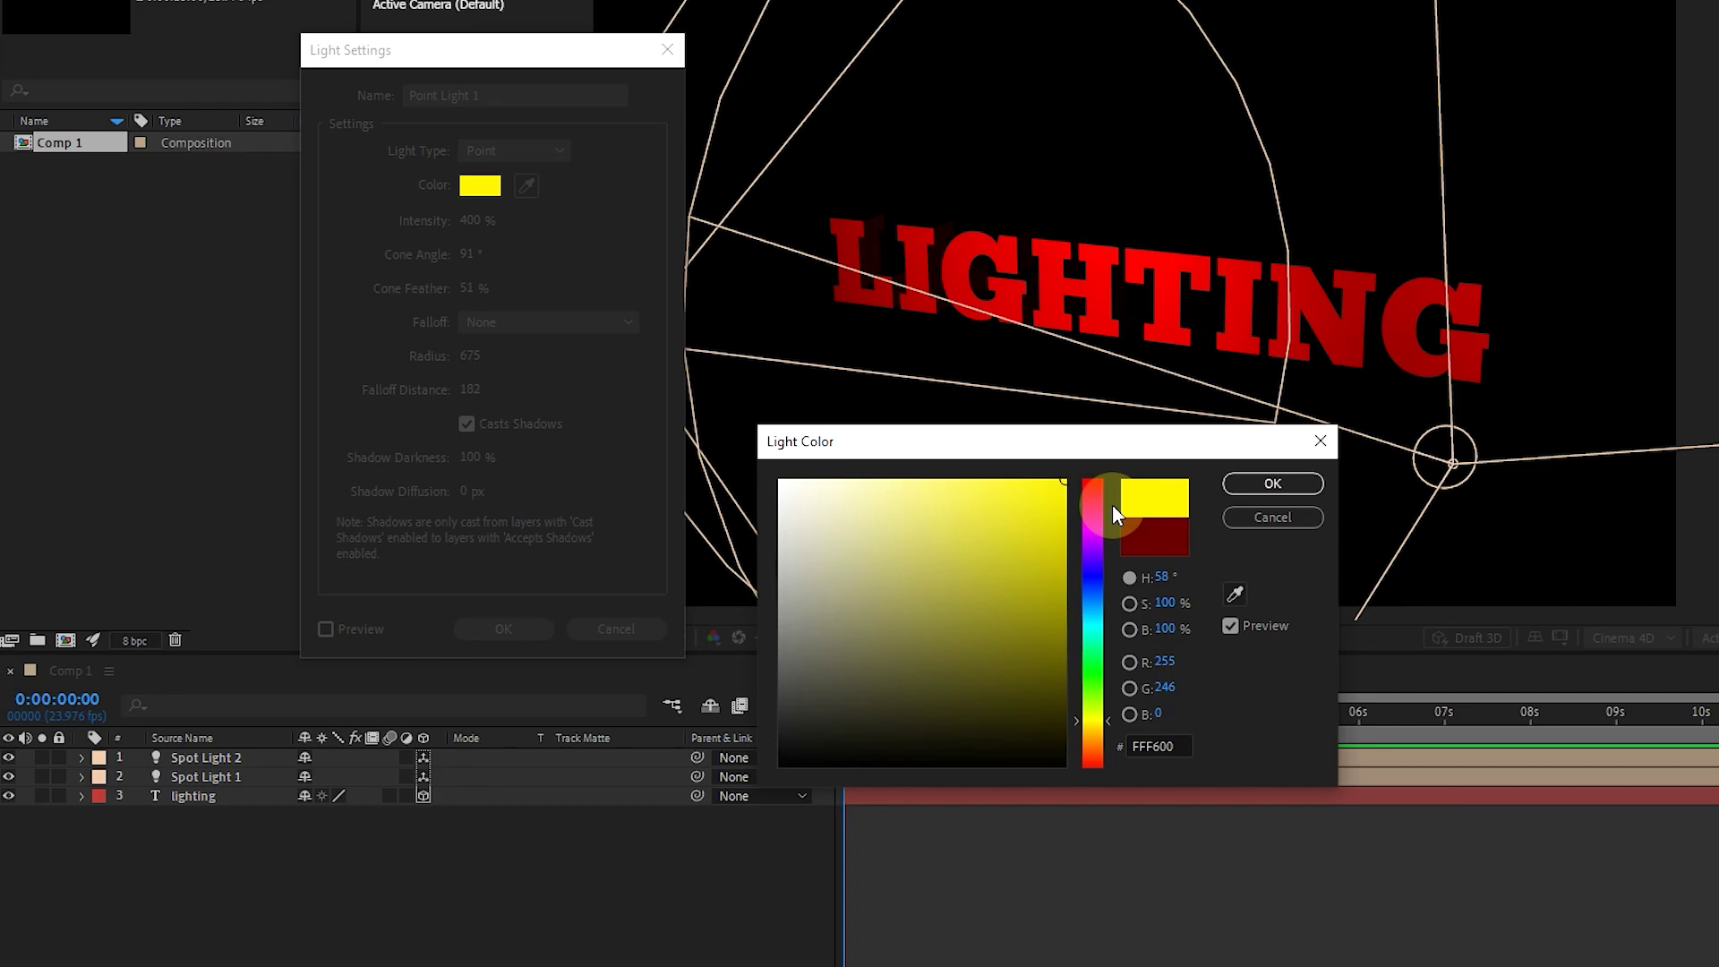
pyautogui.click(1278, 487)
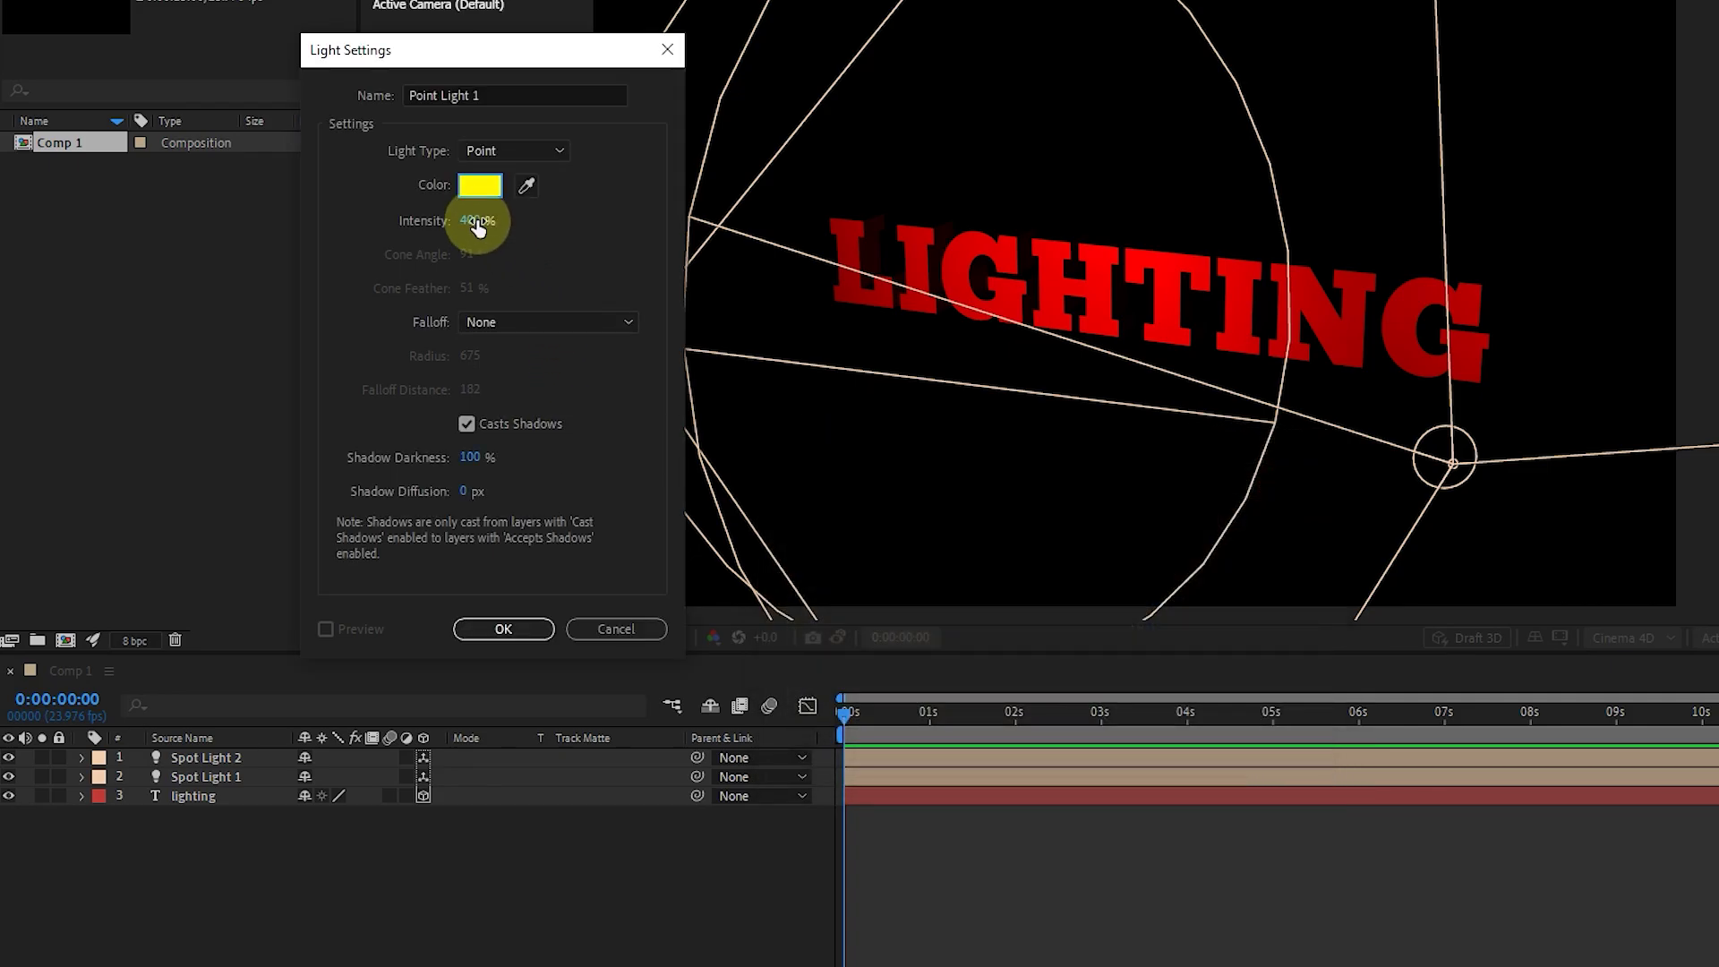
pyautogui.moveTo(477, 225); pyautogui.dragTo(469, 224)
pyautogui.click(484, 322)
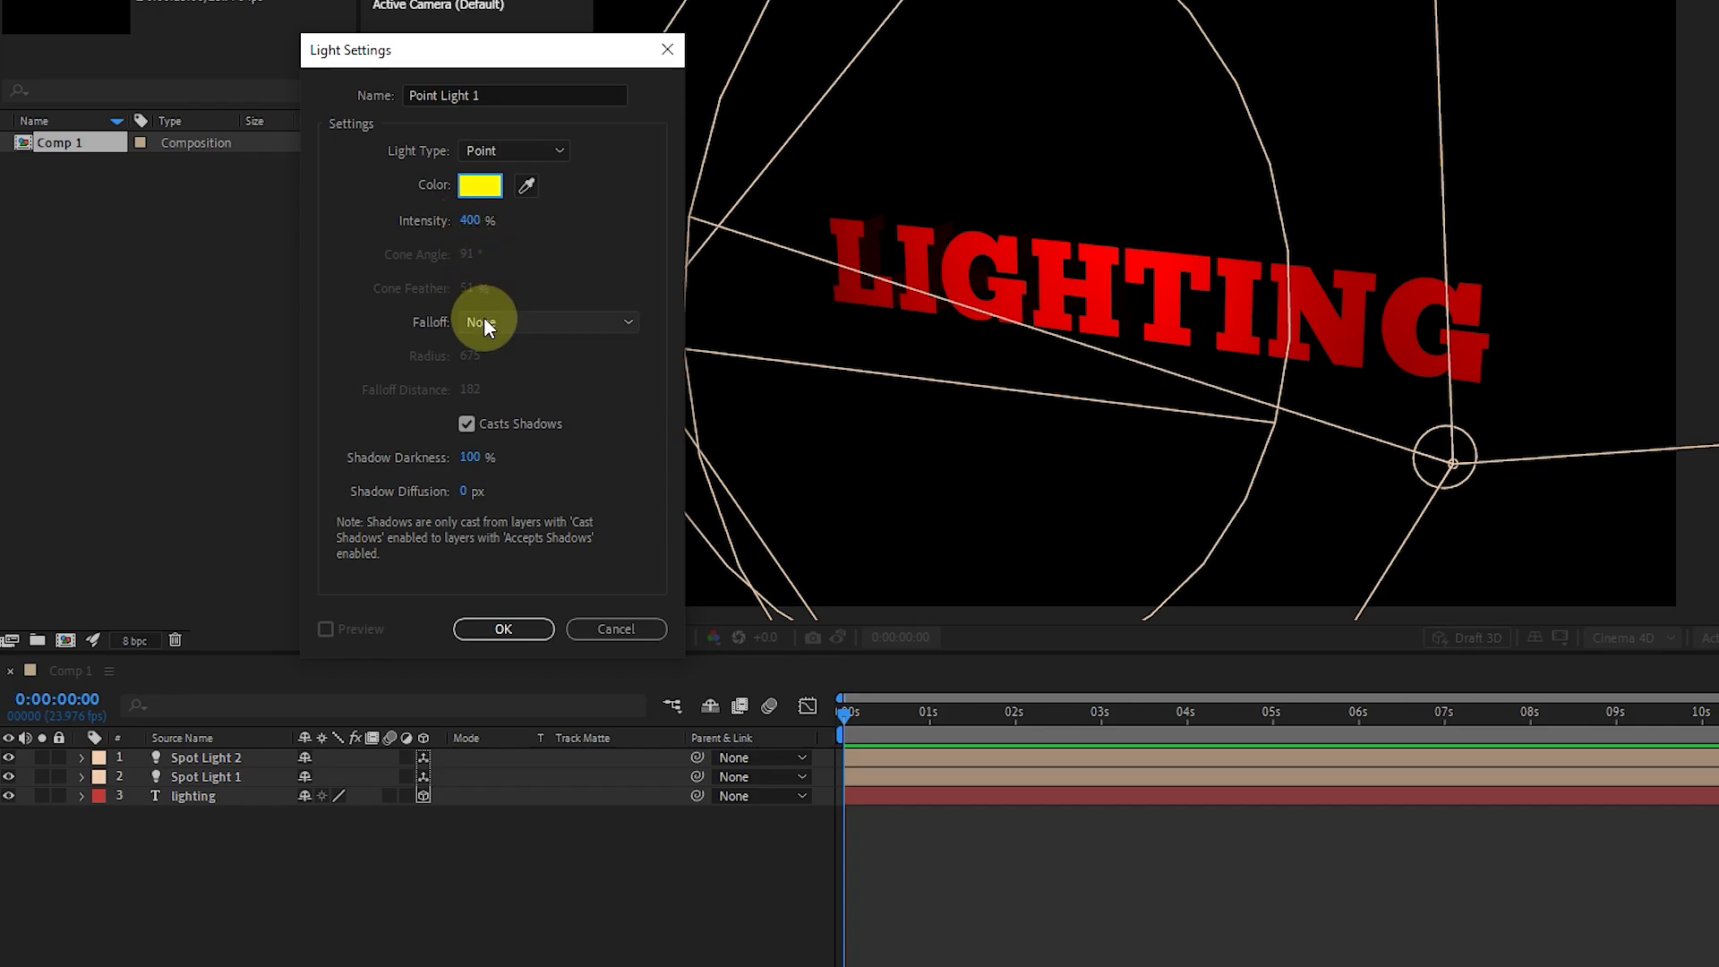
pyautogui.click(503, 629)
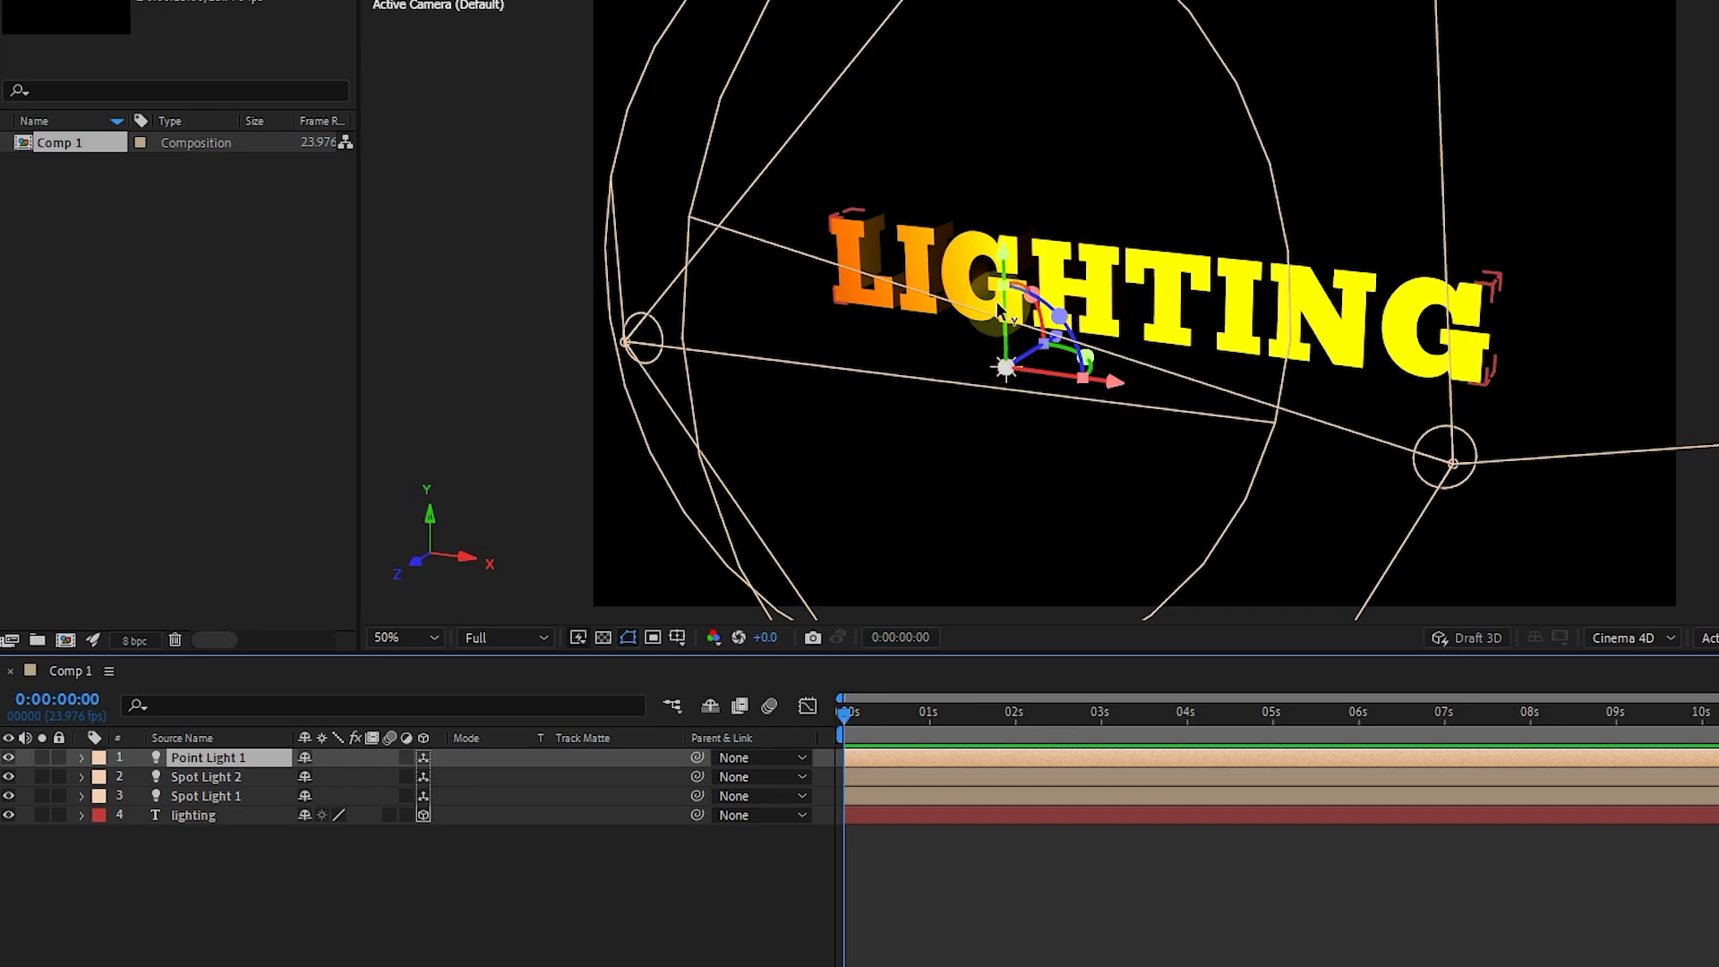
# Raise Point Light 1 above the text and split the viewer into camera and Top views
pyautogui.moveTo(1004, 249); pyautogui.dragTo(1006, 46)
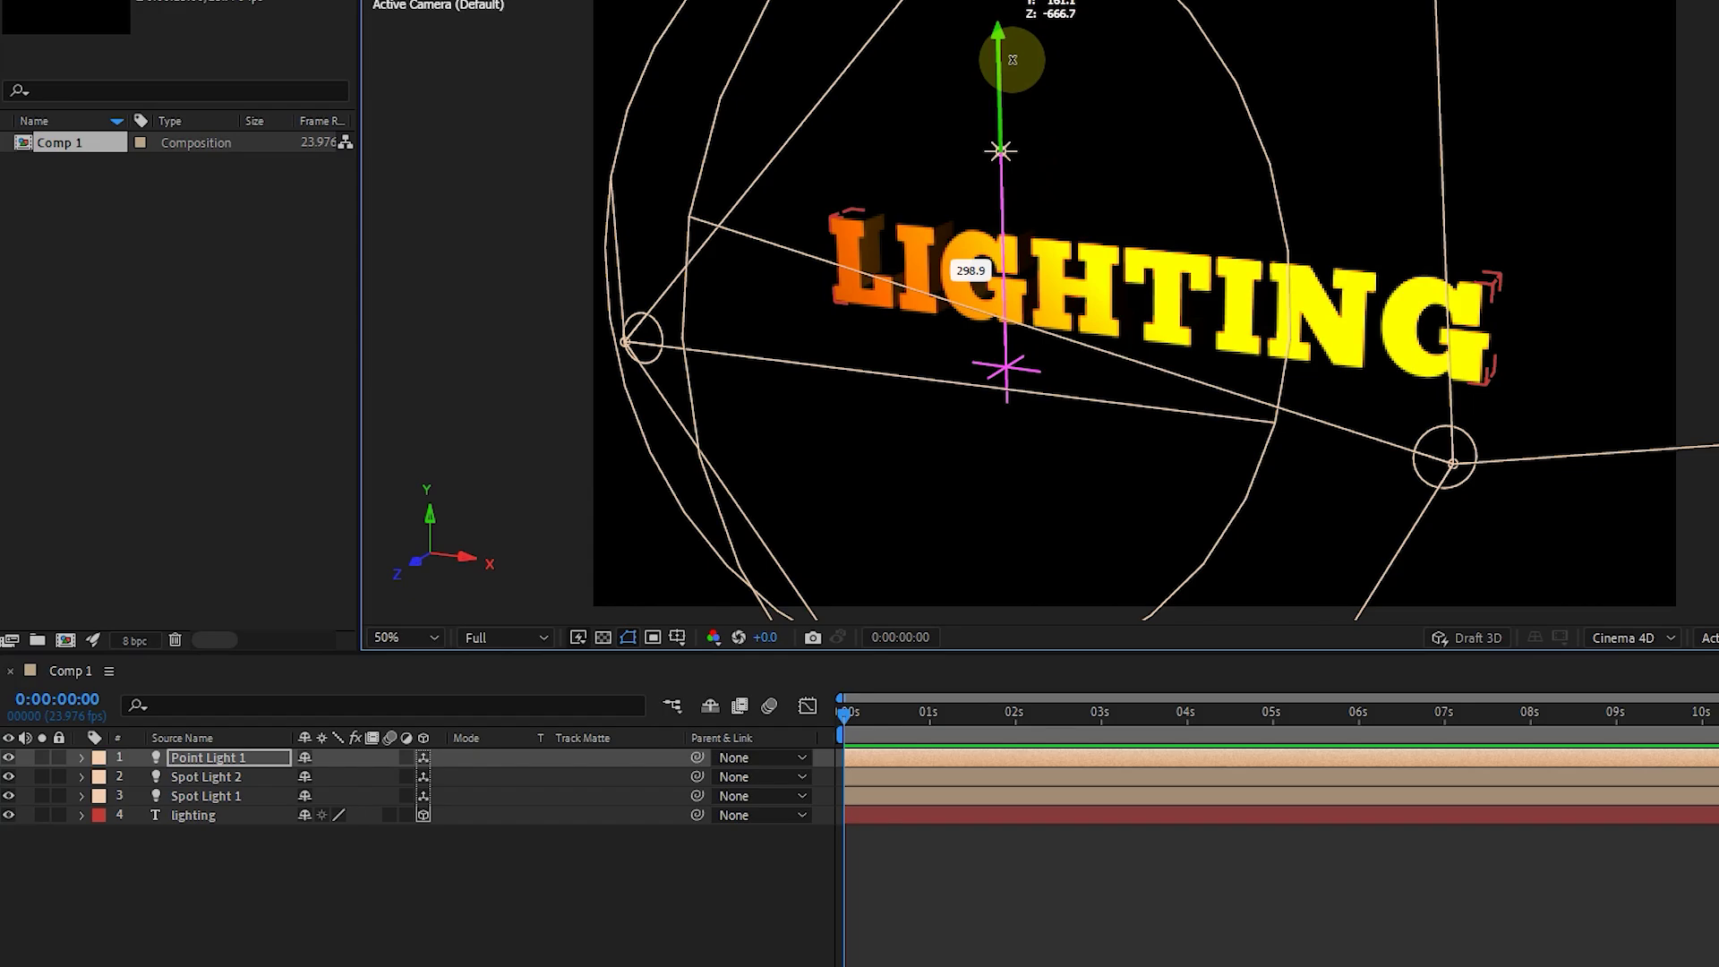
pyautogui.moveTo(1079, 158); pyautogui.dragTo(1118, 129)
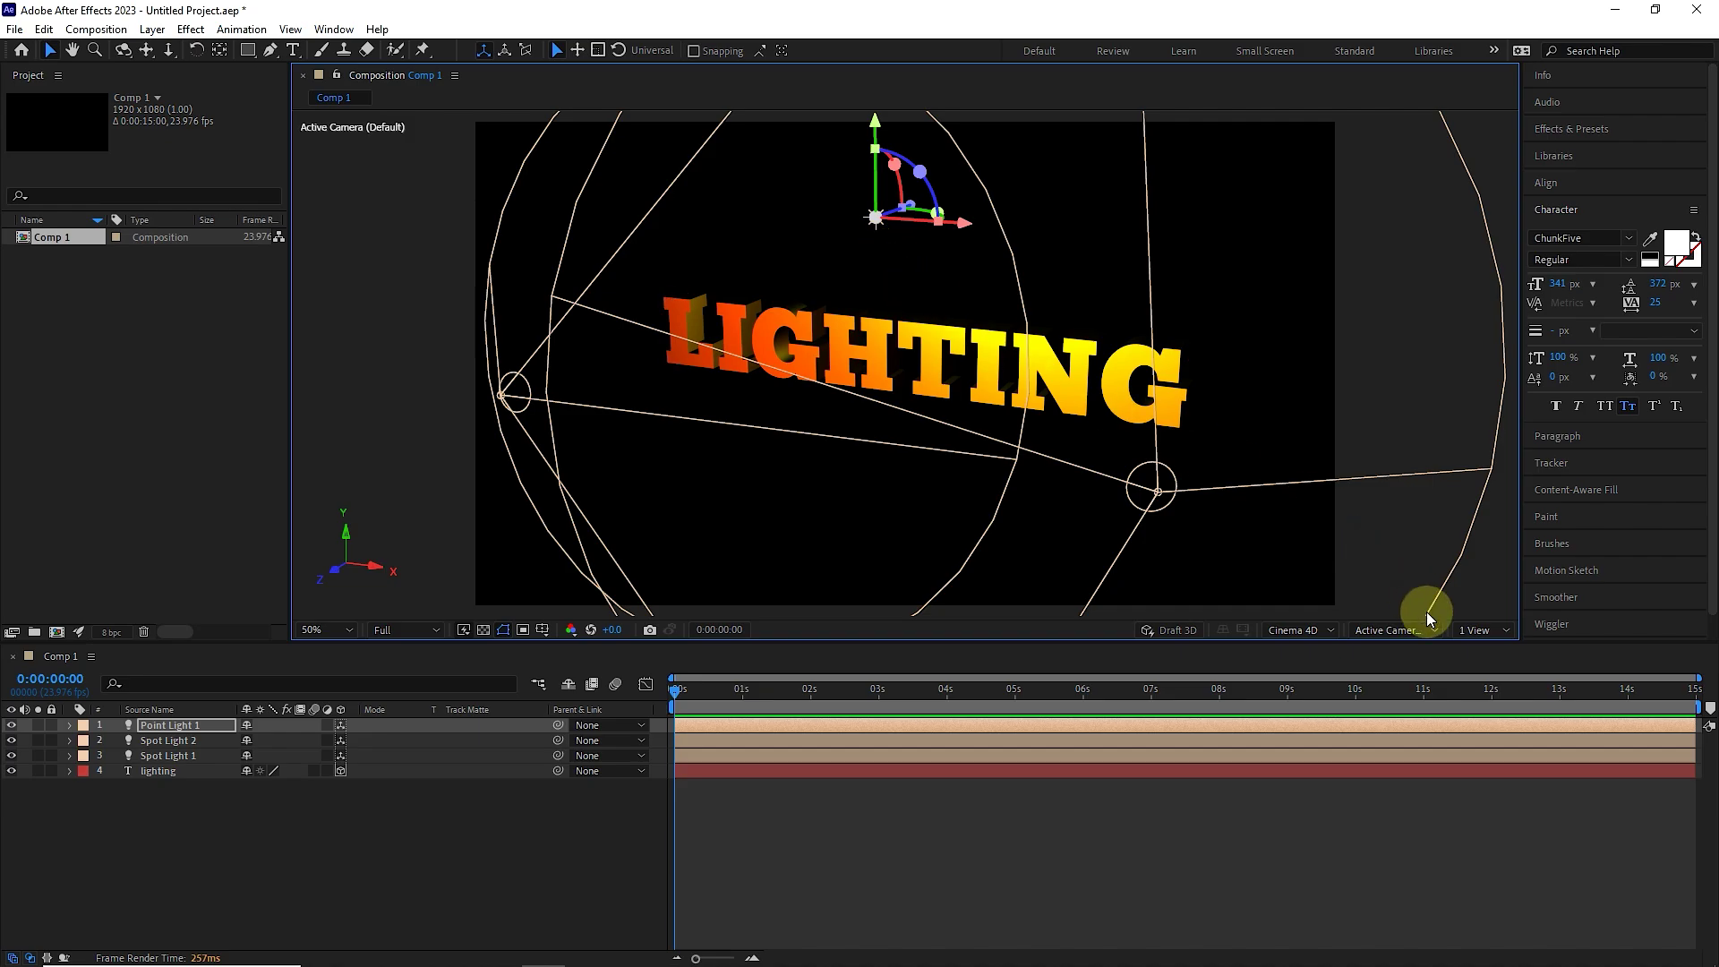
pyautogui.click(1468, 631)
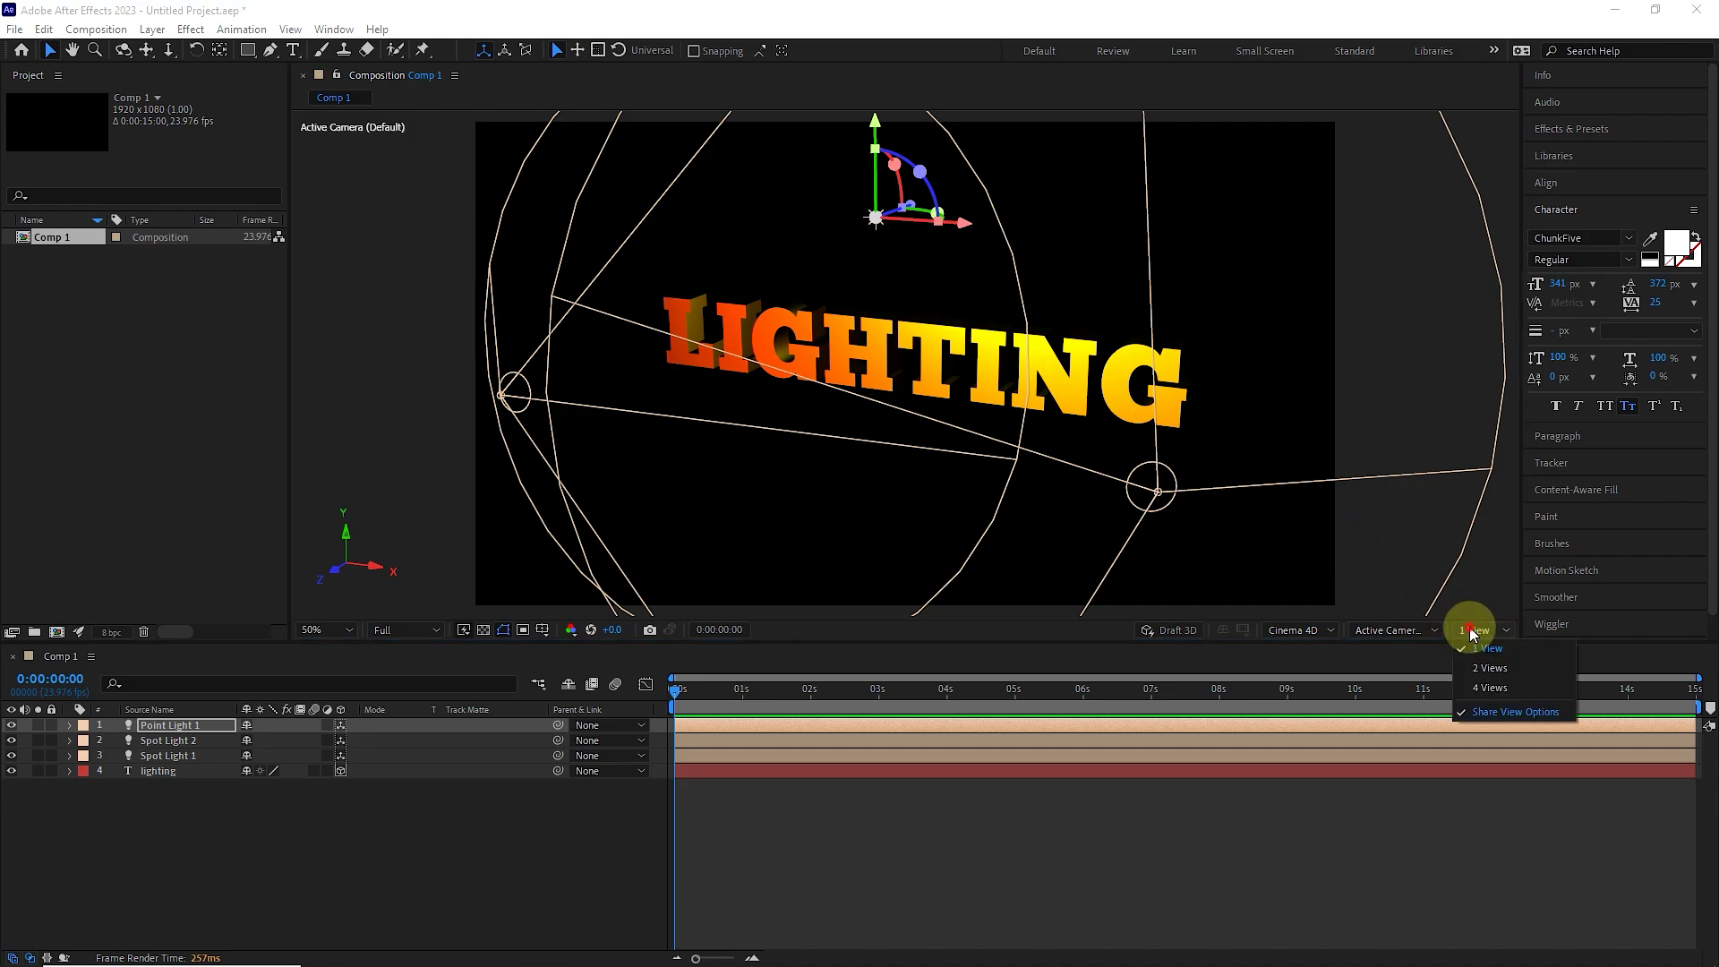
pyautogui.click(1490, 669)
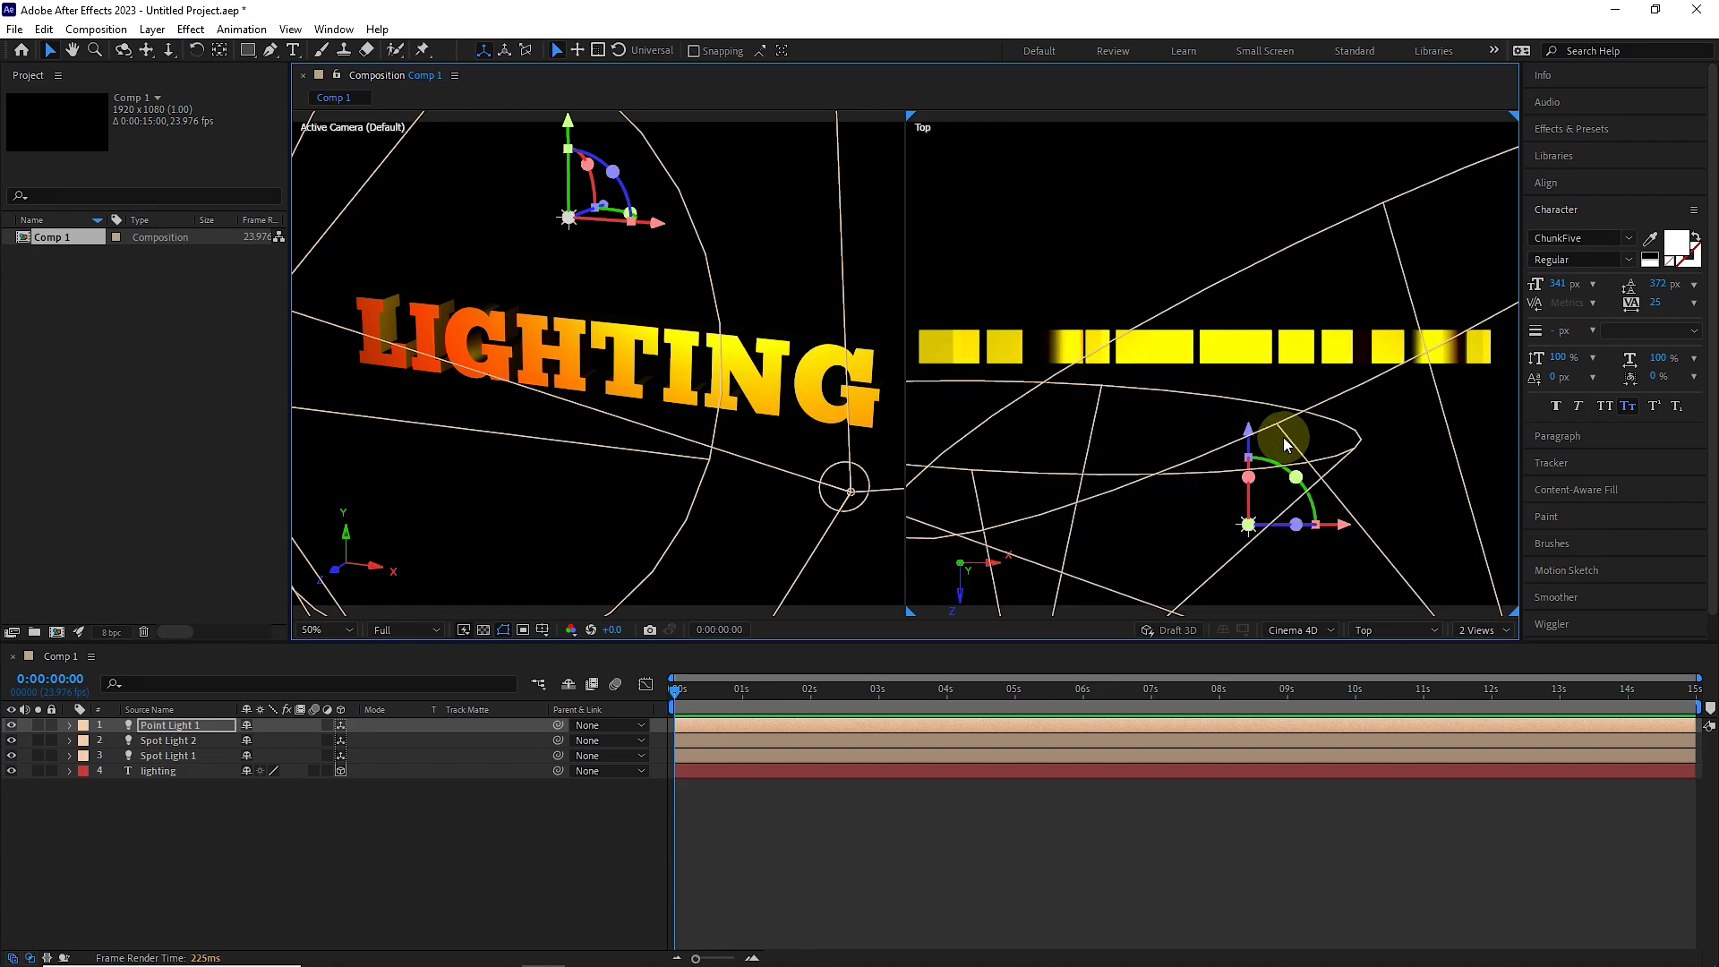
# Refine Point Light 1's depth, sideways offset and height using the Top view
pyautogui.moveTo(1247, 434); pyautogui.dragTo(1235, 260)
pyautogui.scroll(-2, 1216, 341)
pyautogui.moveTo(1278, 361); pyautogui.dragTo(1269, 361)
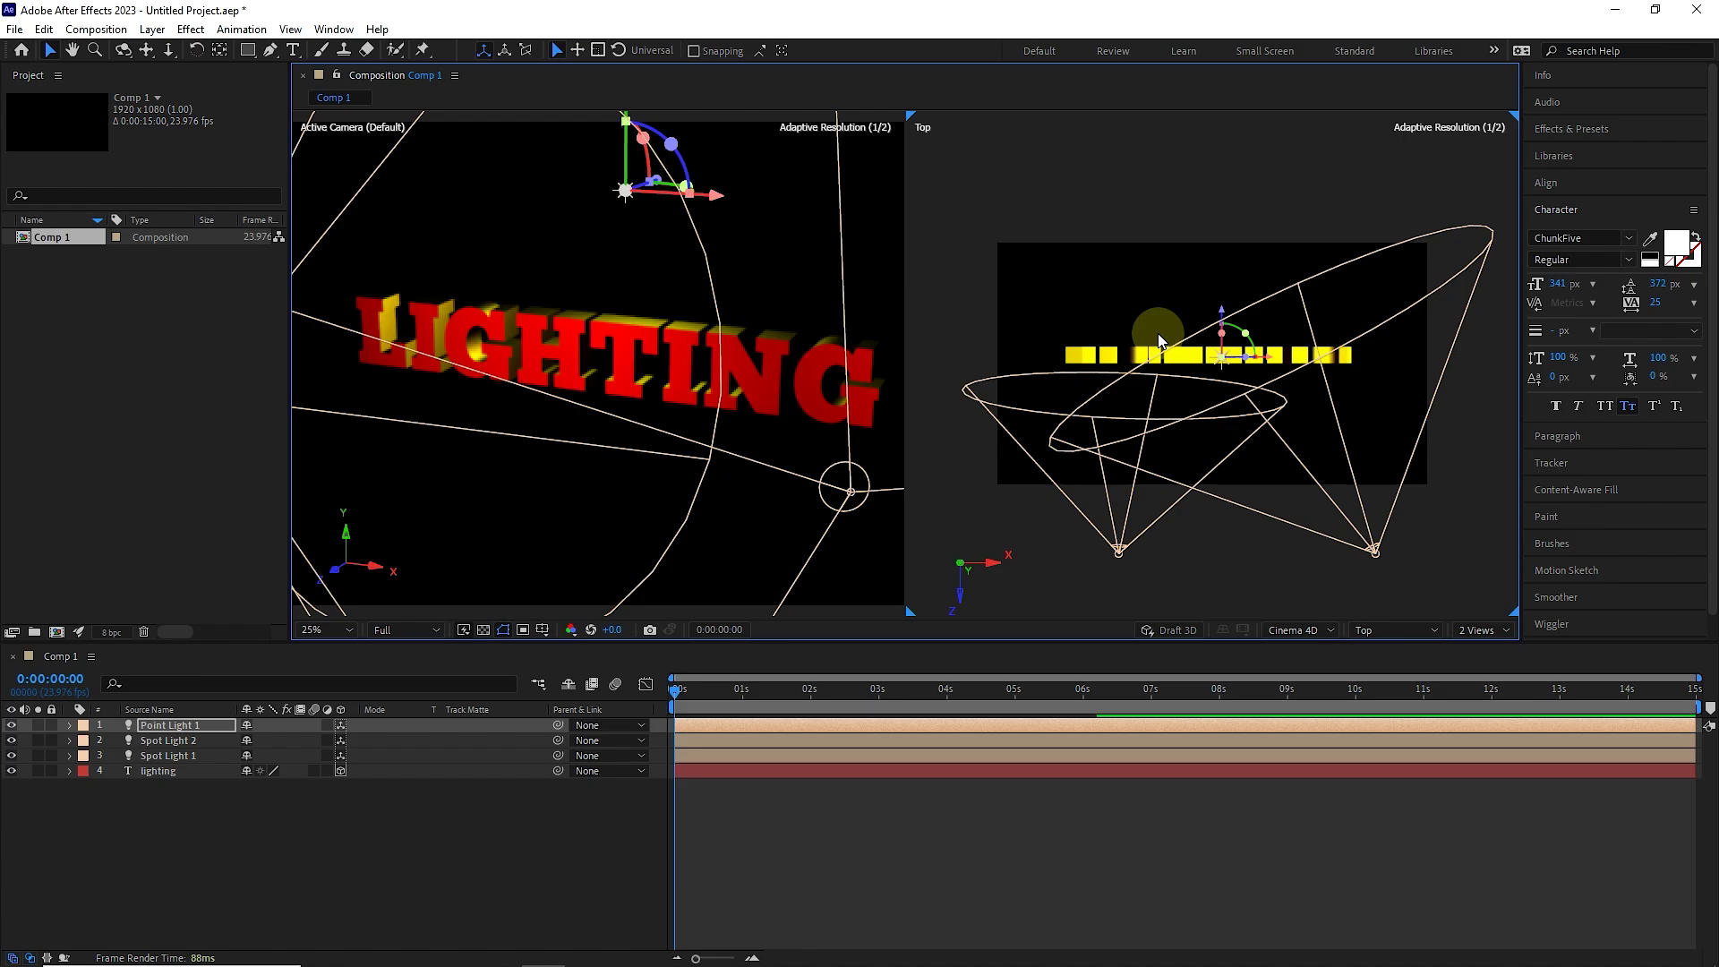
pyautogui.scroll(-3, 658, 238)
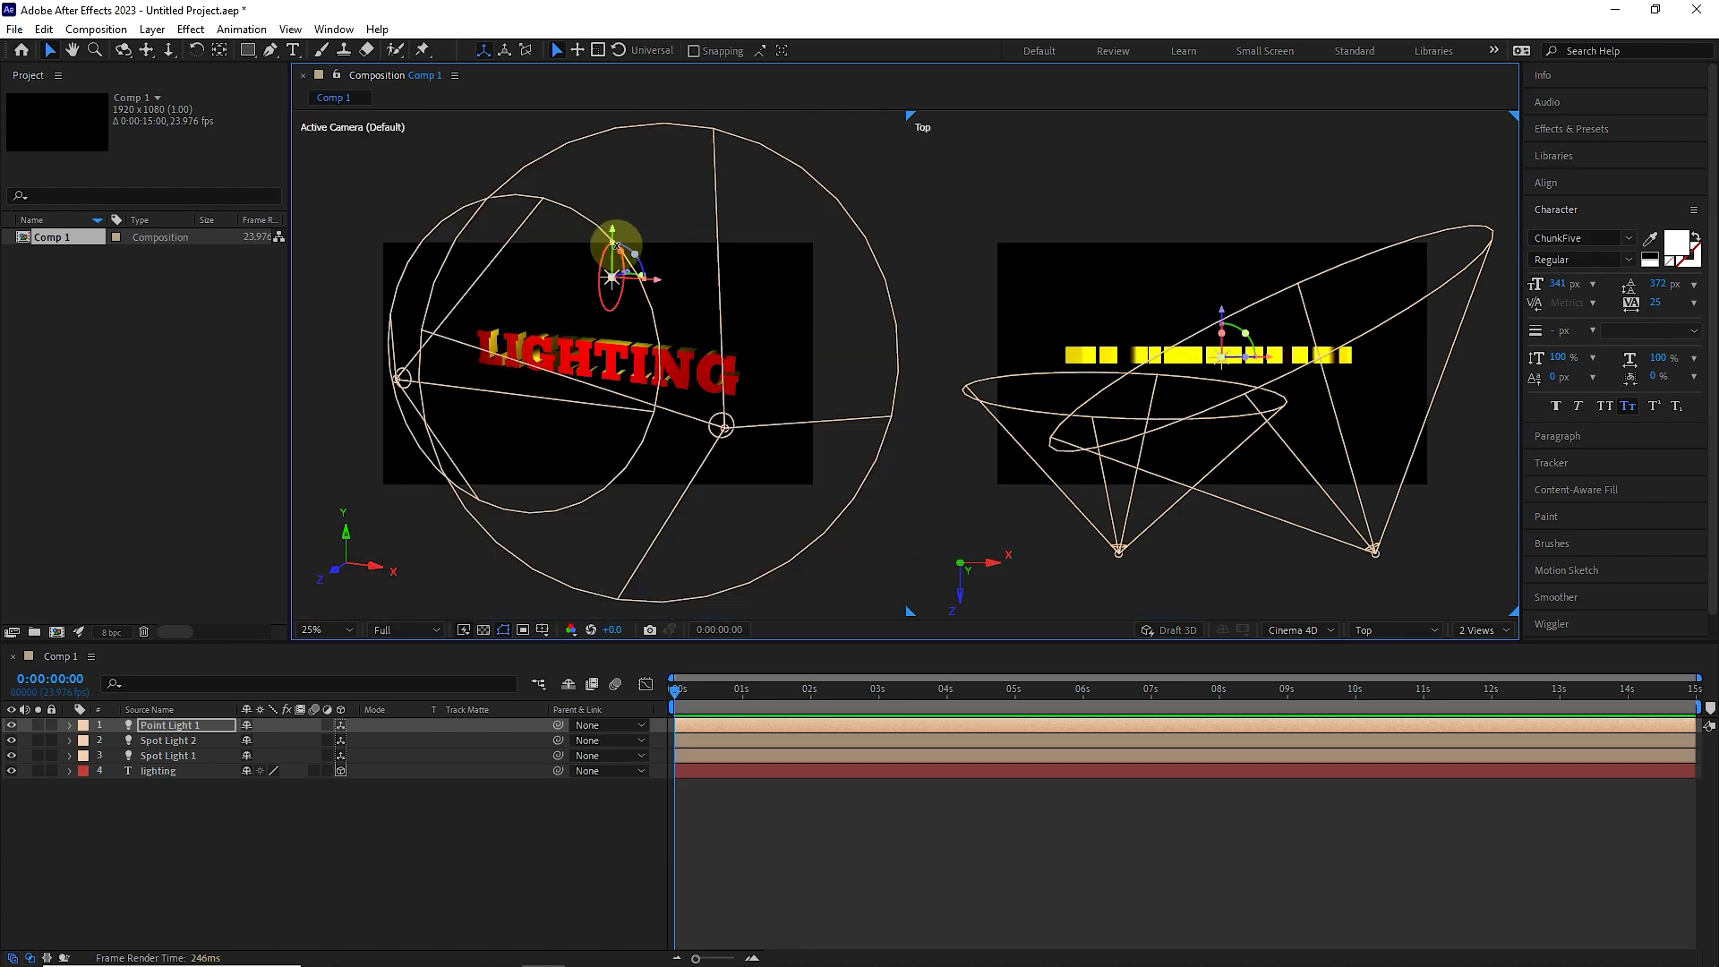
pyautogui.moveTo(613, 222)
pyautogui.mouseDown()
pyautogui.moveTo(614, 179)
pyautogui.moveTo(614, 193)
pyautogui.mouseUp()
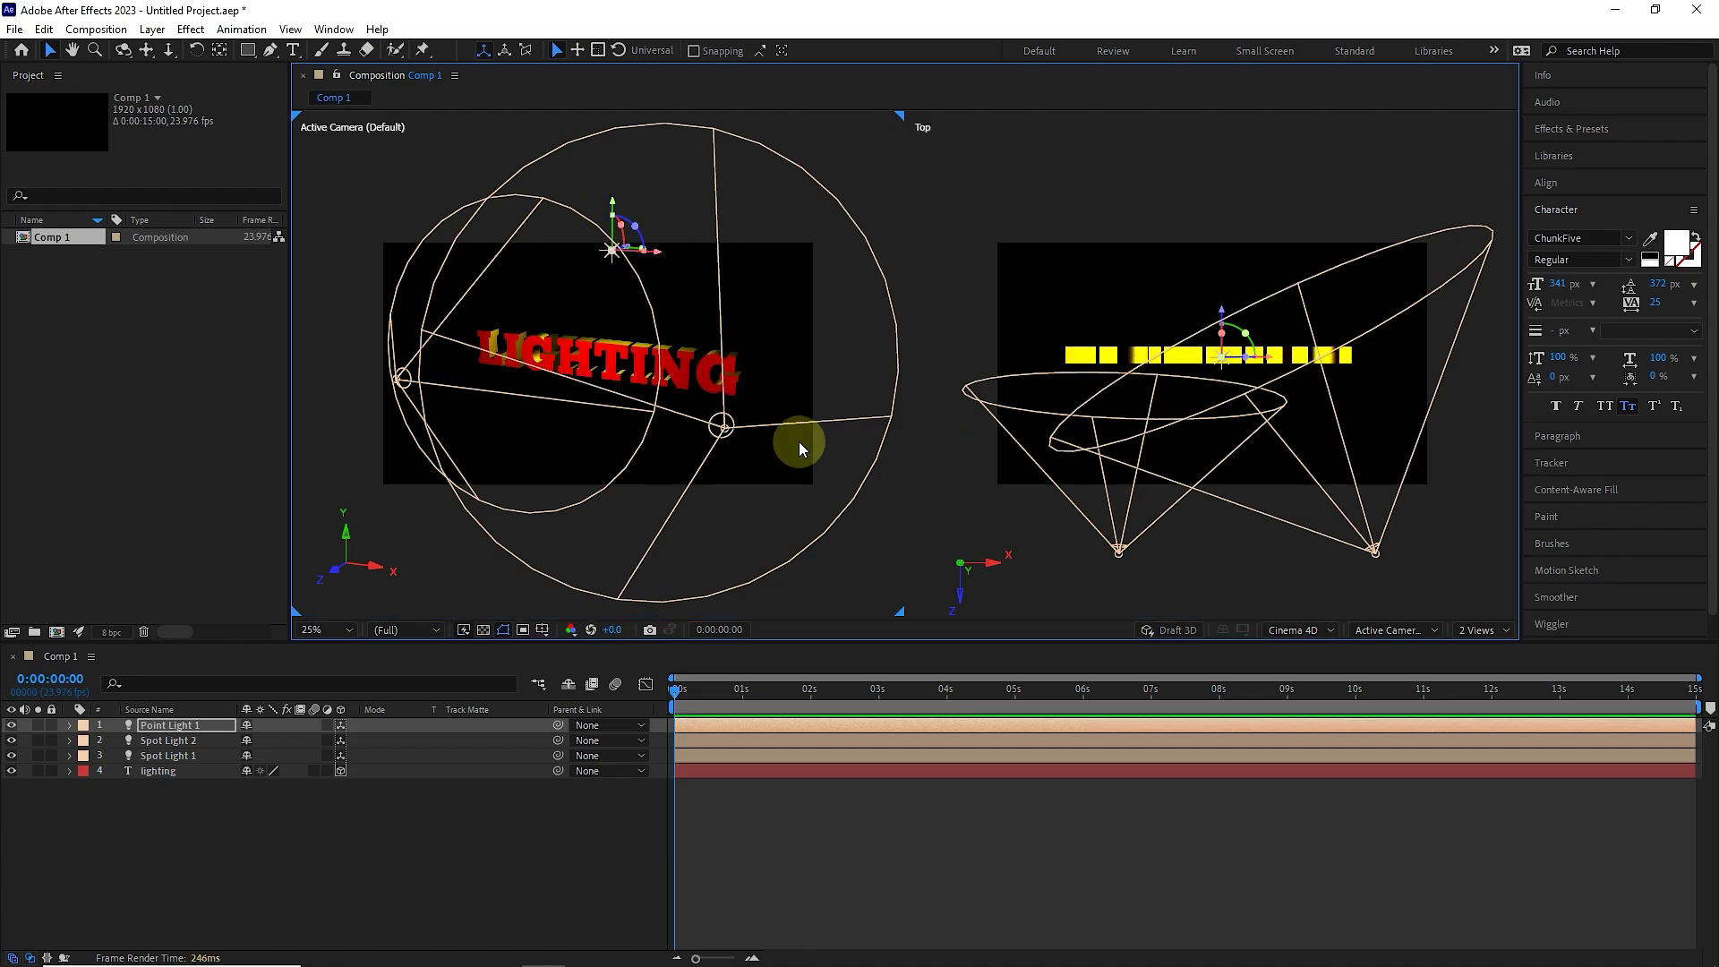
pyautogui.scroll(2, 578, 380)
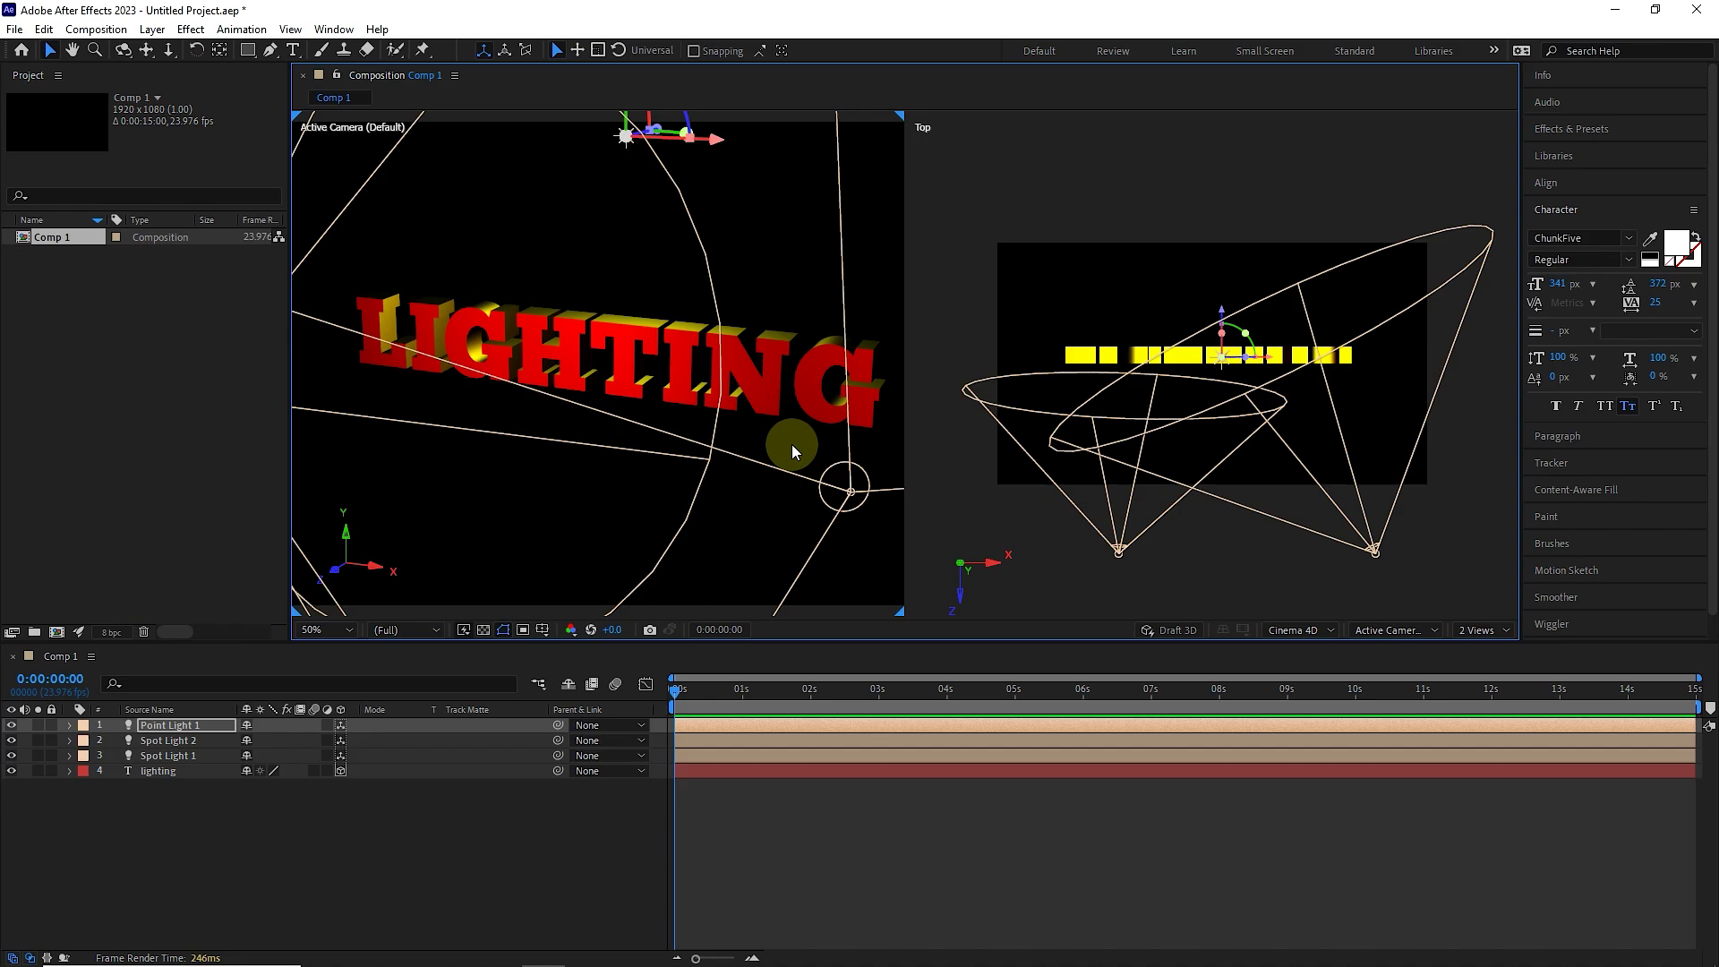
pyautogui.click(400, 351)
# Set Point Light 1's Light Options Intensity to 450%
pyautogui.click(145, 724)
pyautogui.click(69, 724)
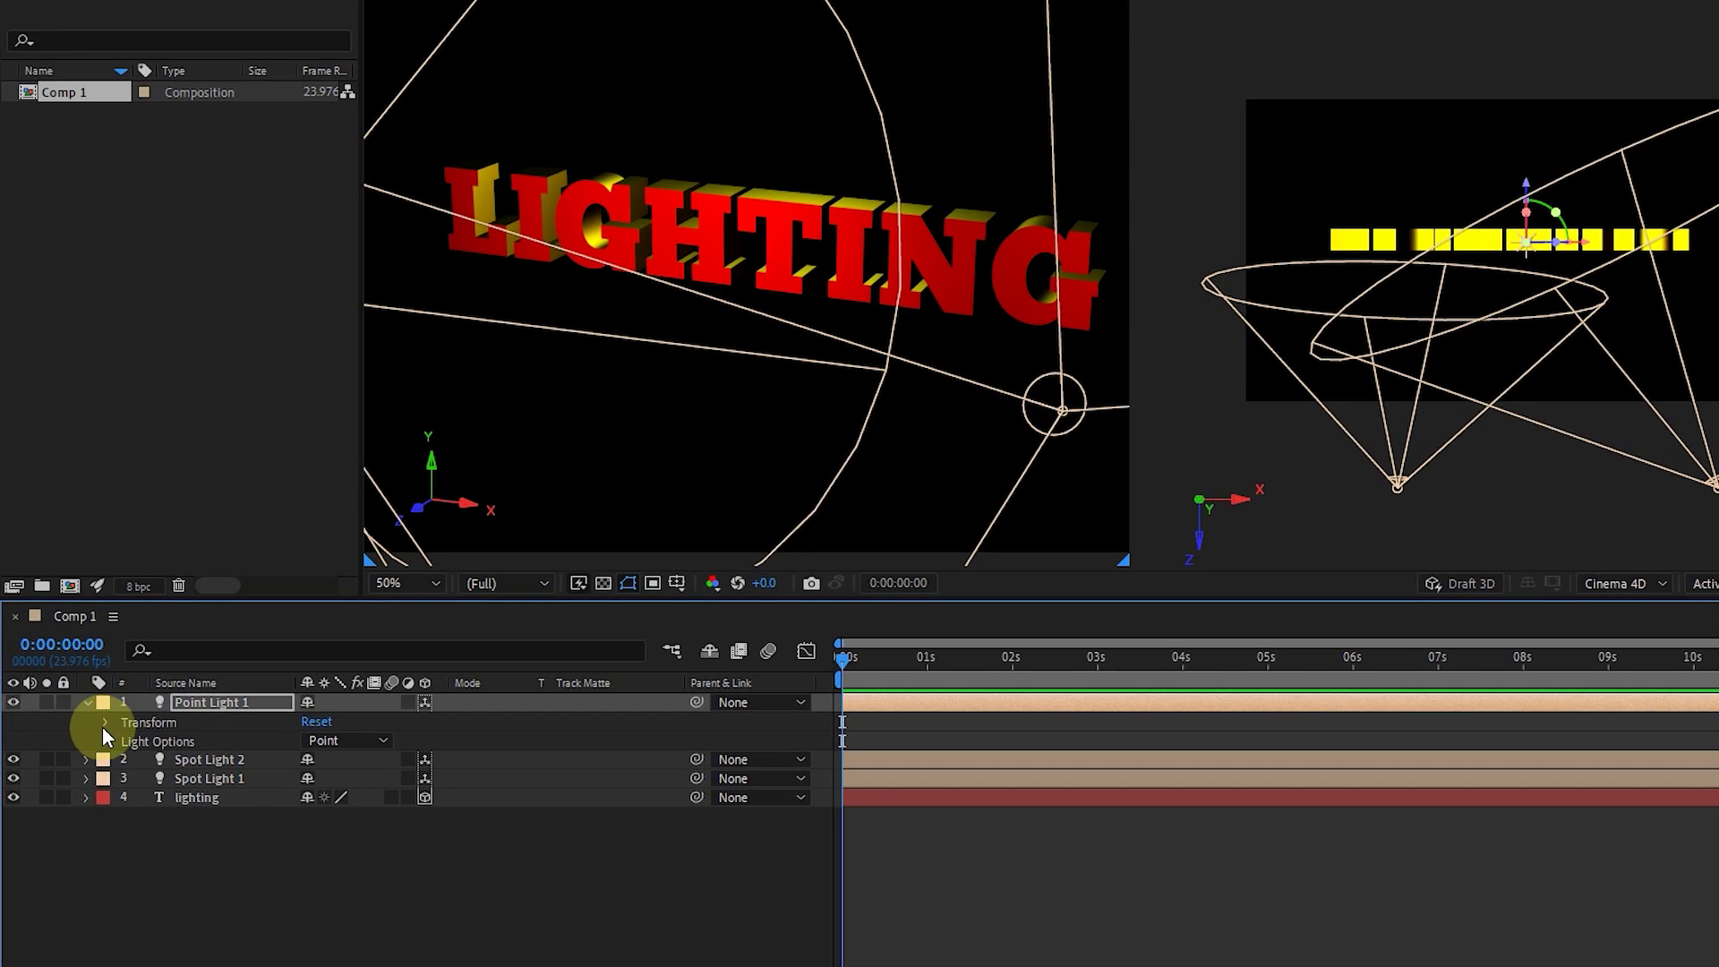
pyautogui.click(106, 739)
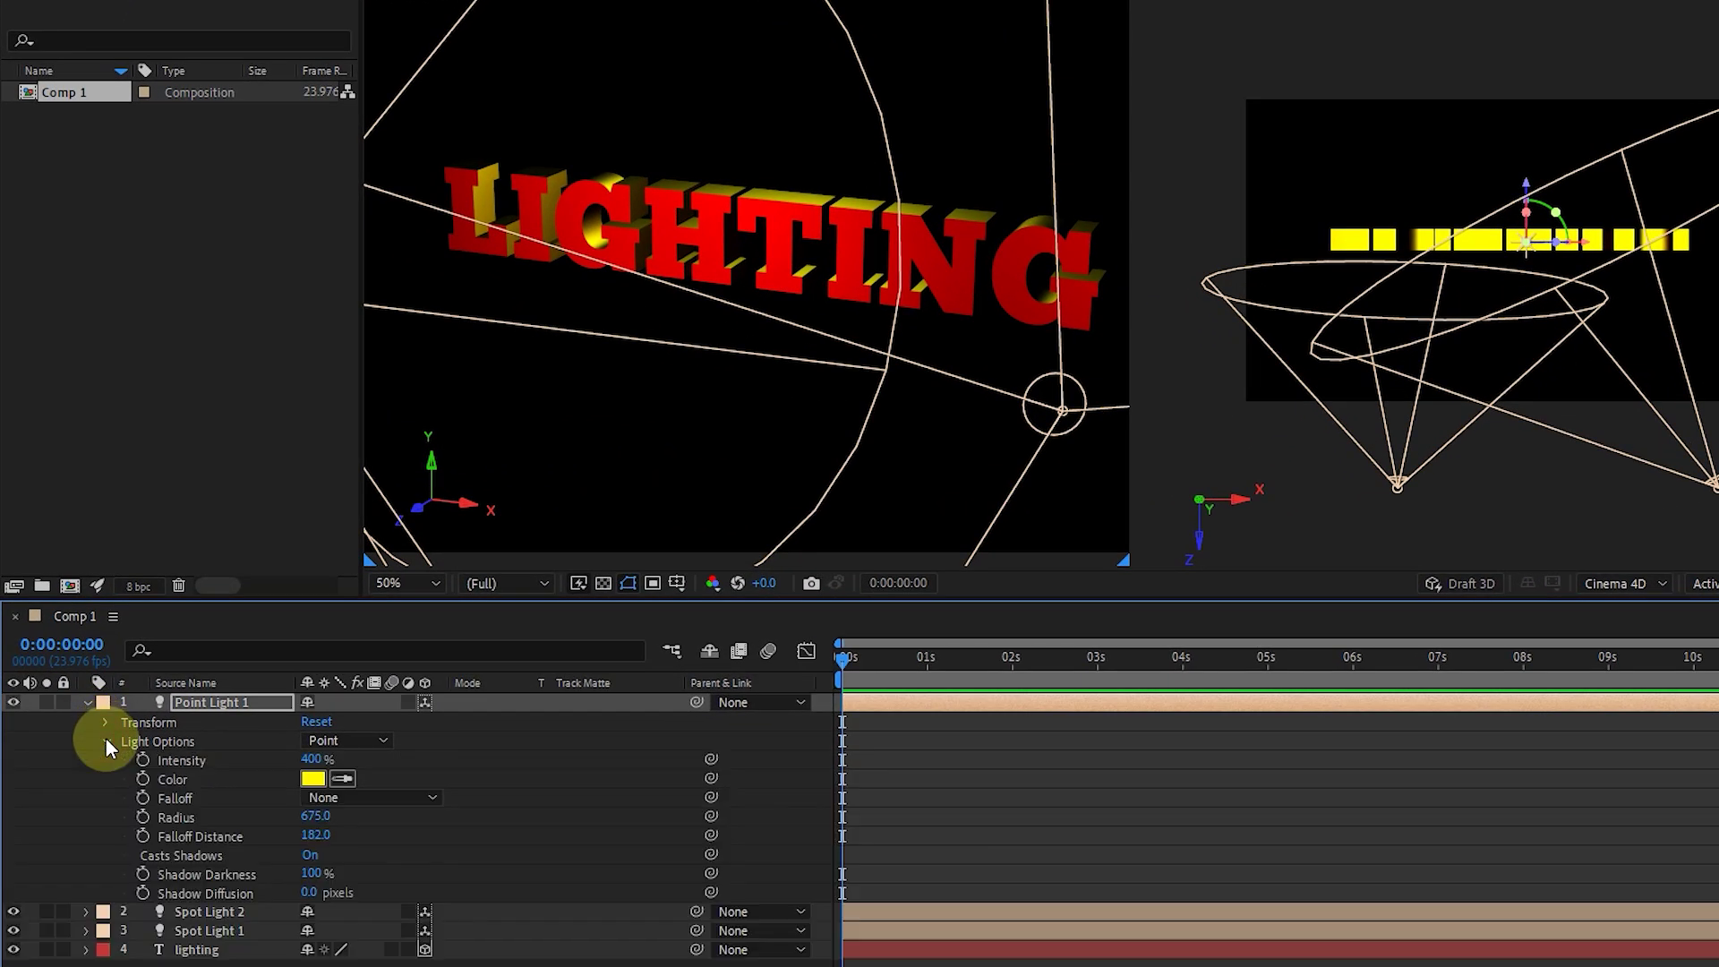
pyautogui.moveTo(312, 767); pyautogui.dragTo(564, 748)
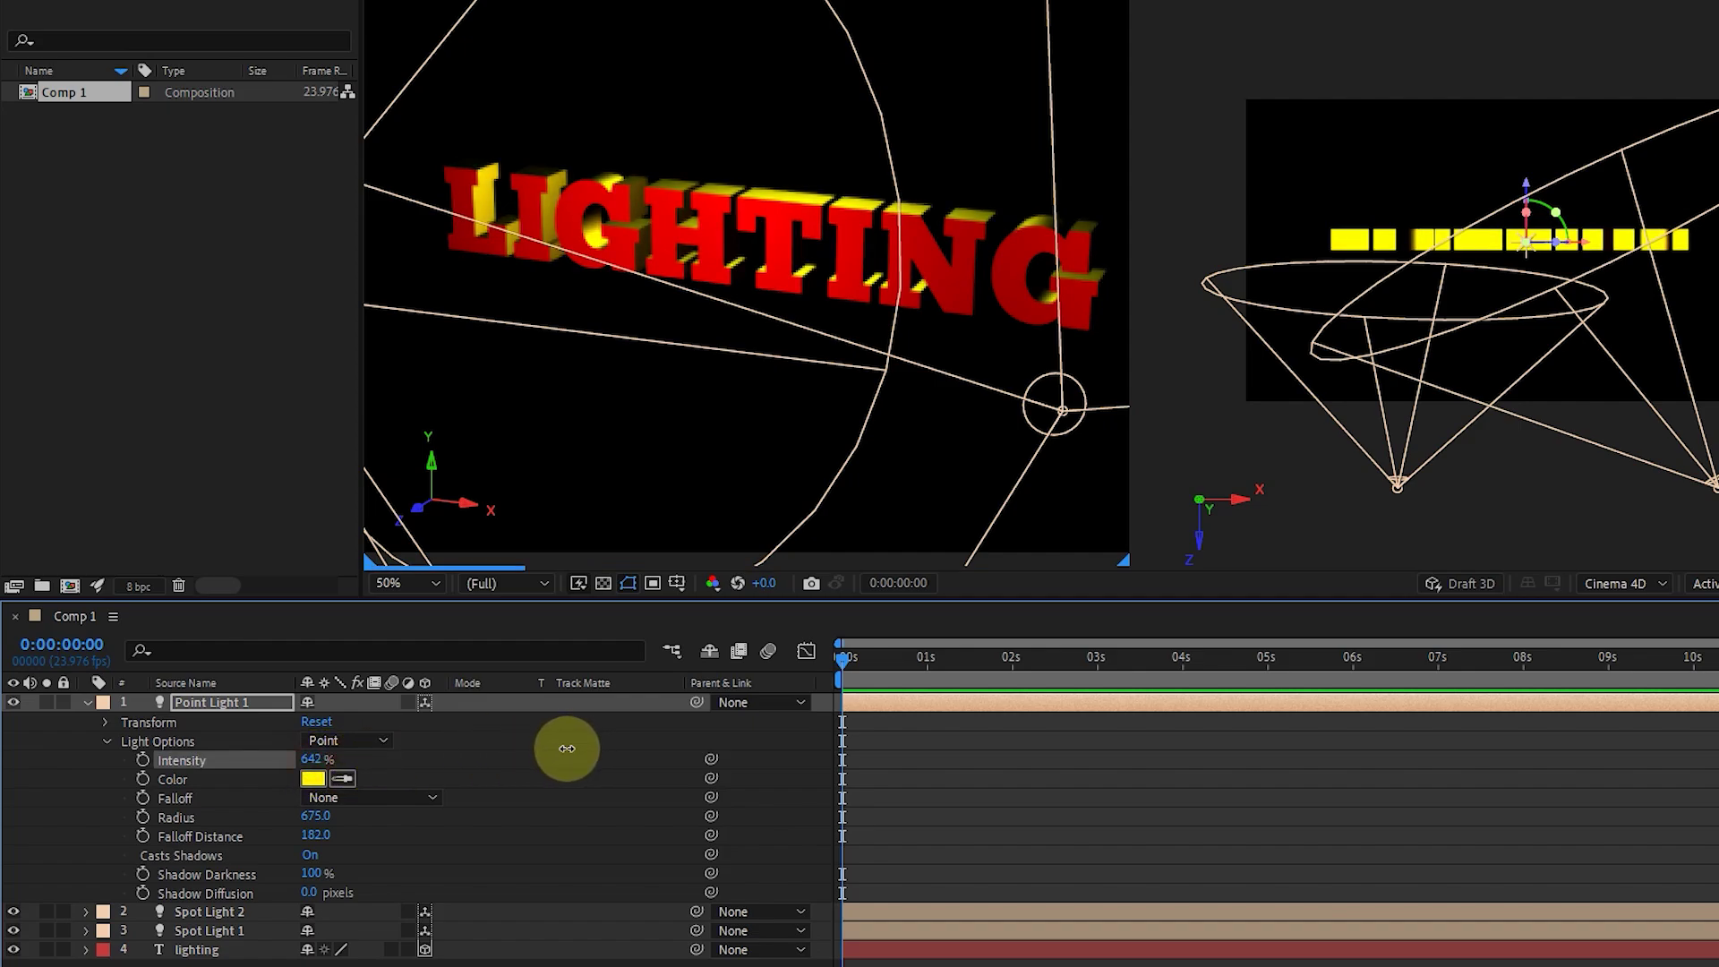
pyautogui.click(1010, 287)
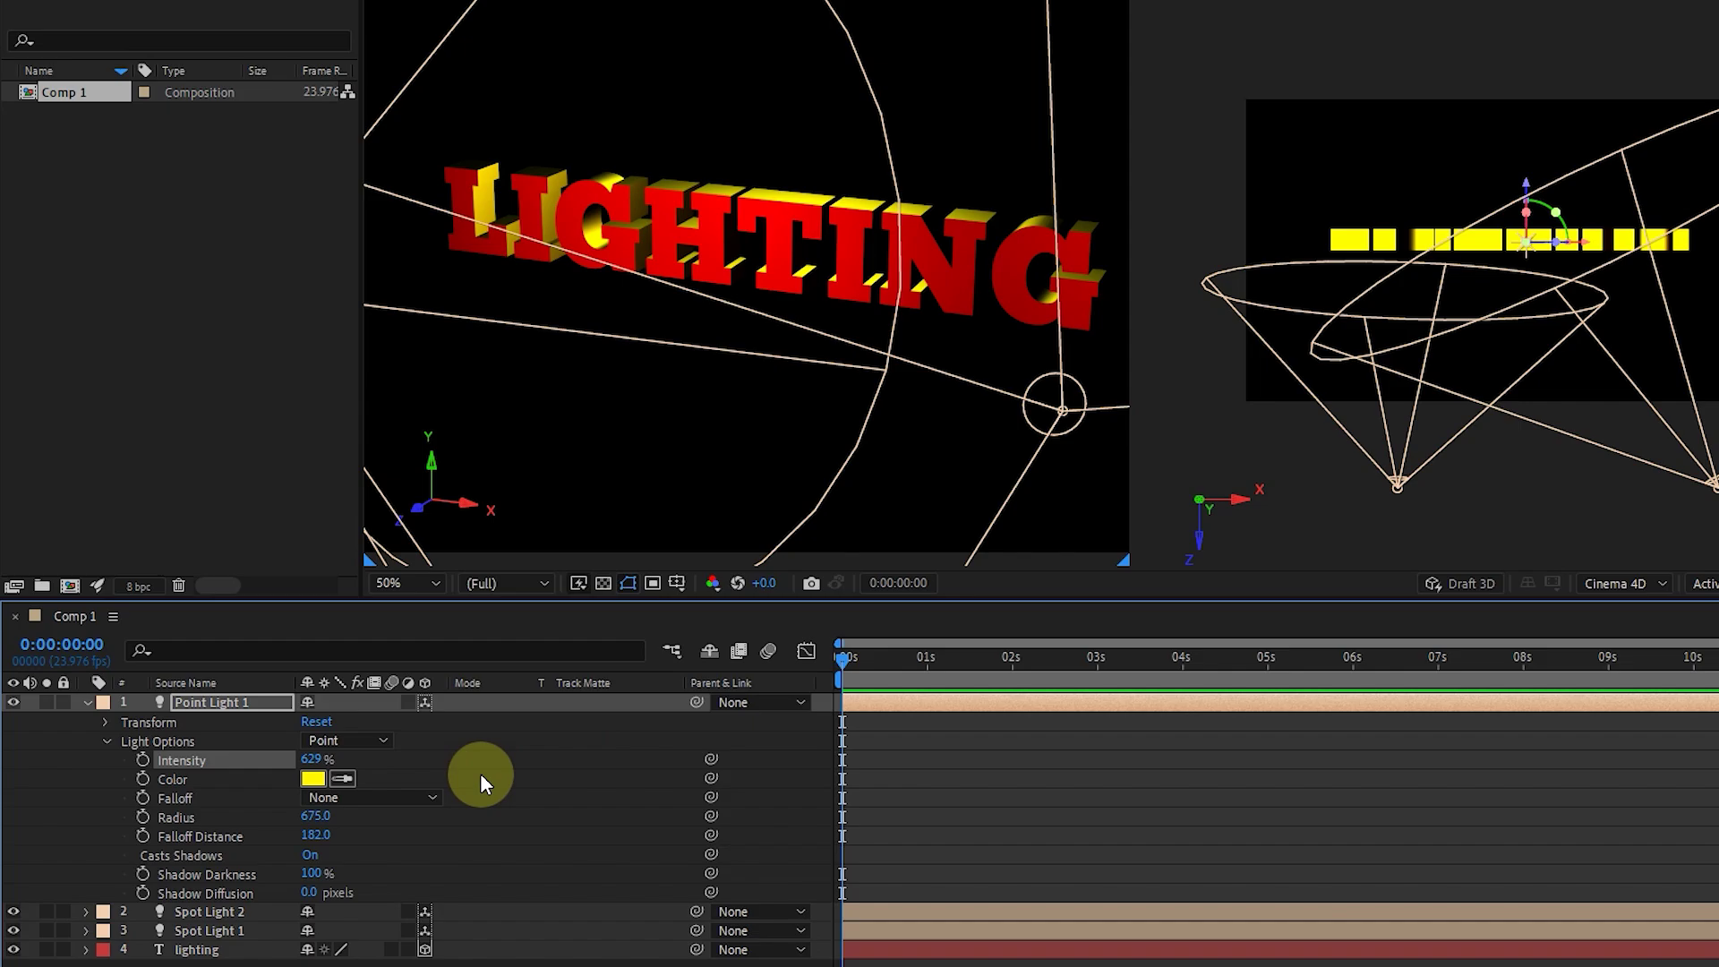
pyautogui.moveTo(319, 767); pyautogui.dragTo(259, 767)
pyautogui.click(311, 759)
pyautogui.write('45')
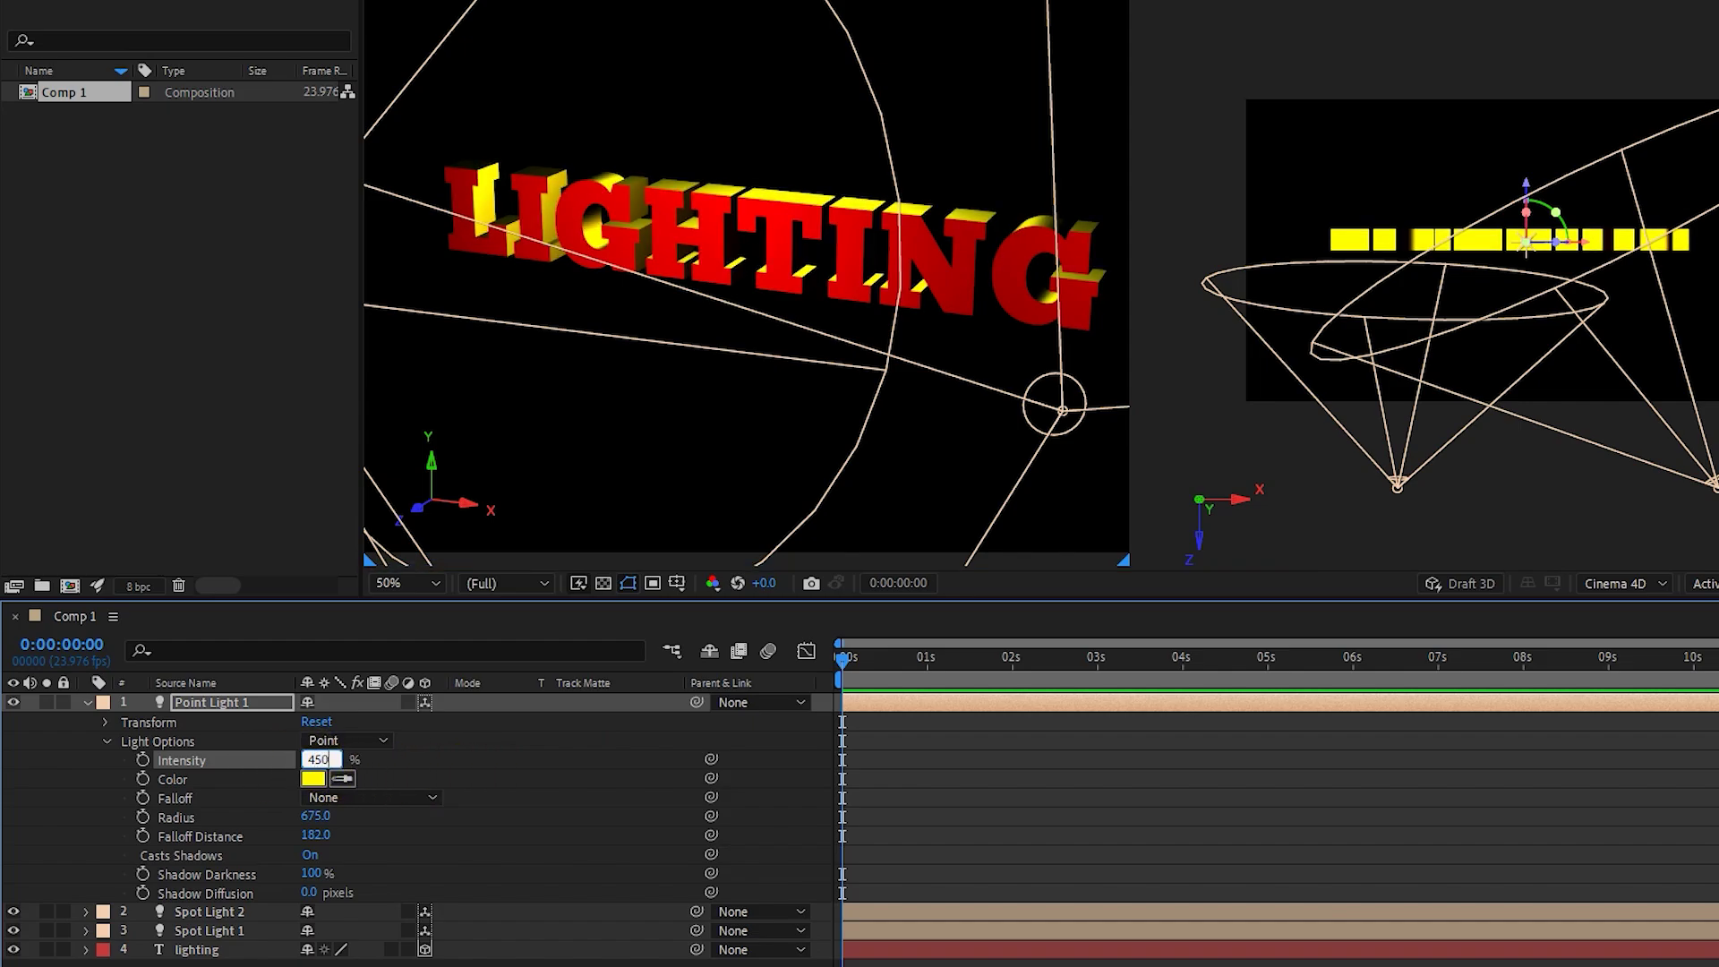
pyautogui.write('0')
pyautogui.press('Return')
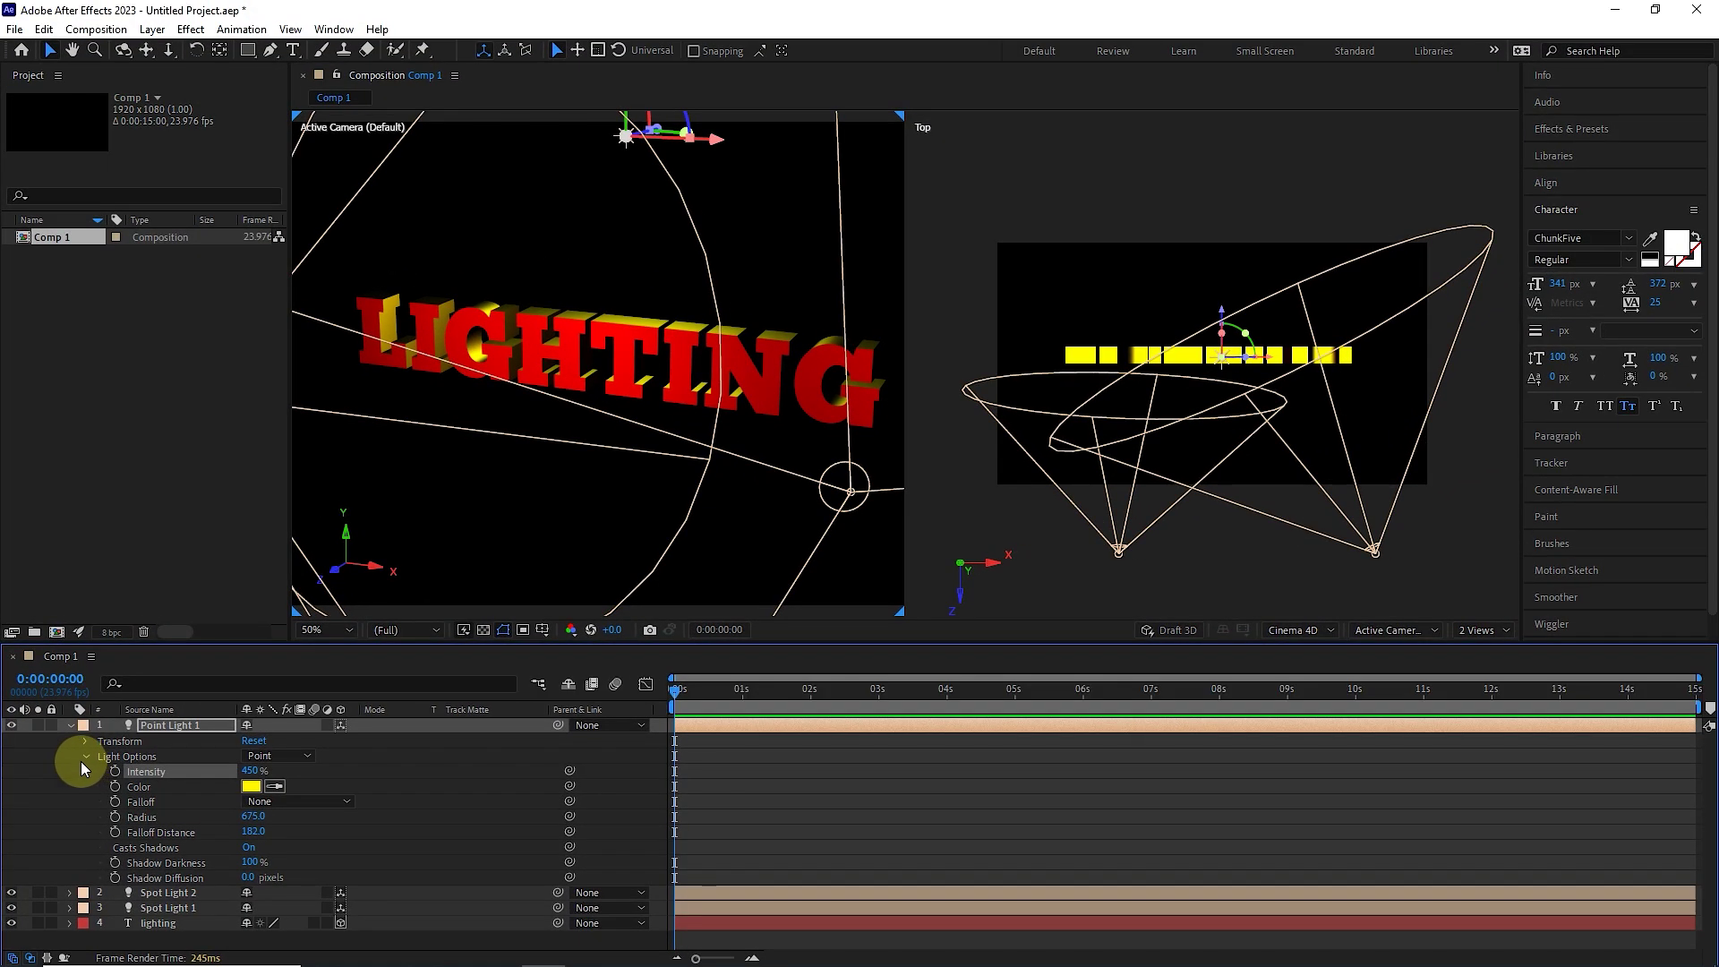
# Collapse Point Light 1 and return the viewer to a single view, fit to the window
pyautogui.click(106, 741)
pyautogui.click(71, 727)
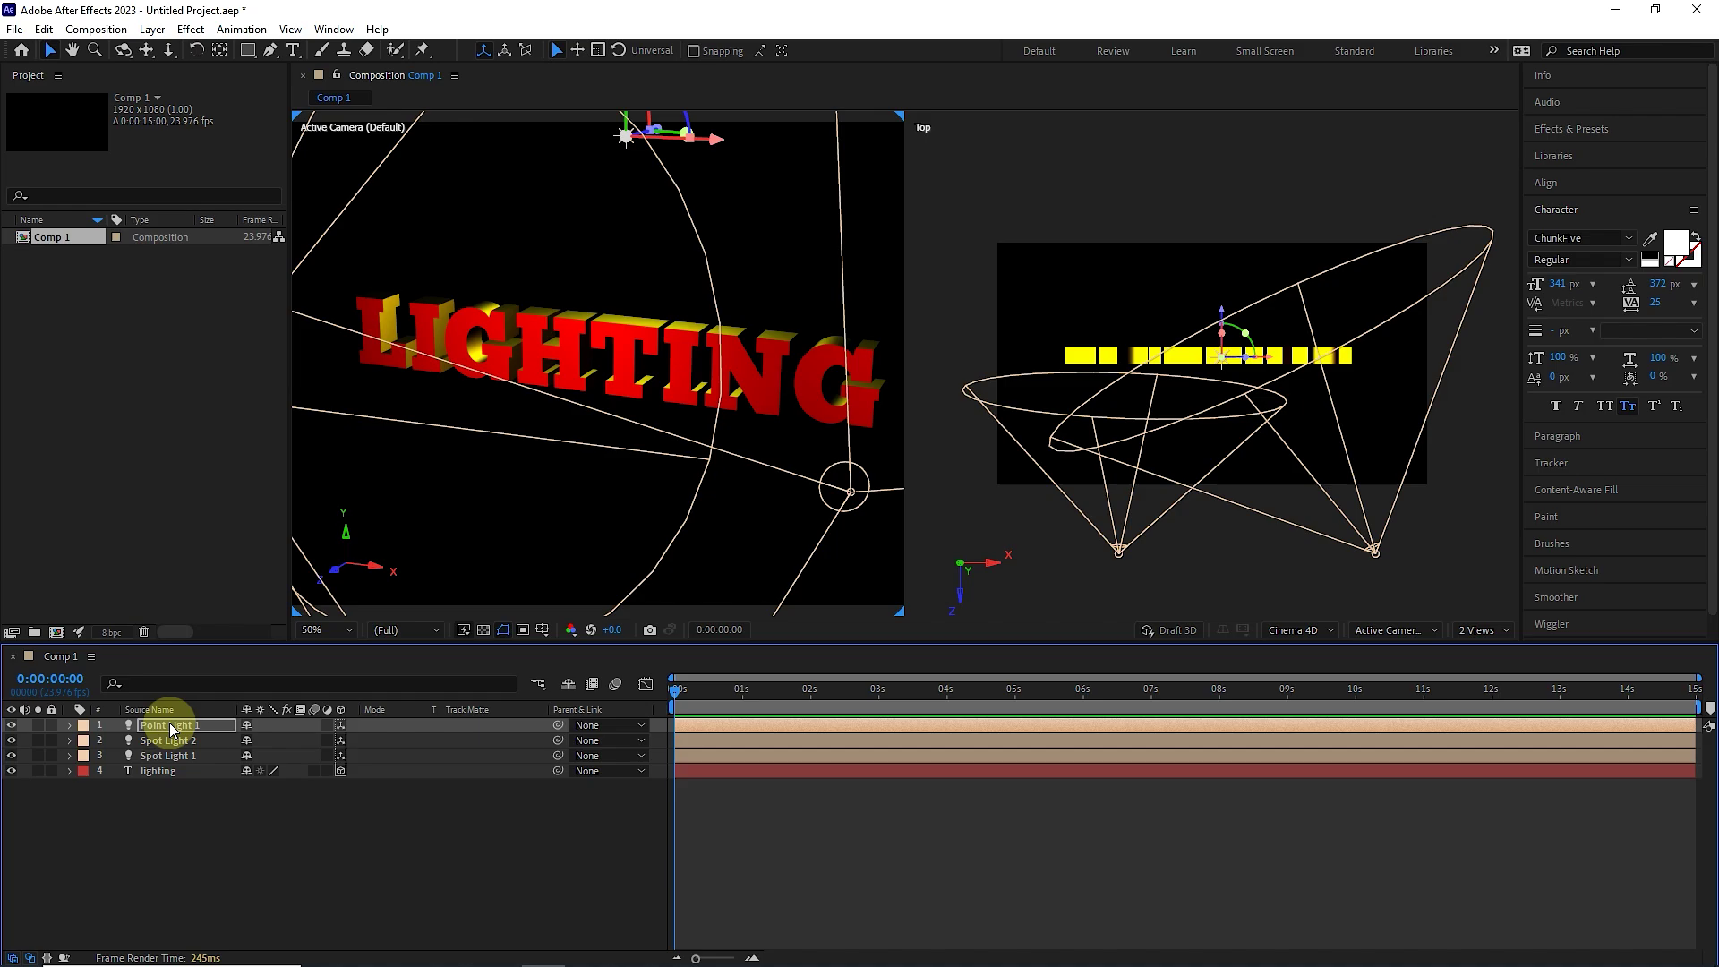
pyautogui.click(1472, 631)
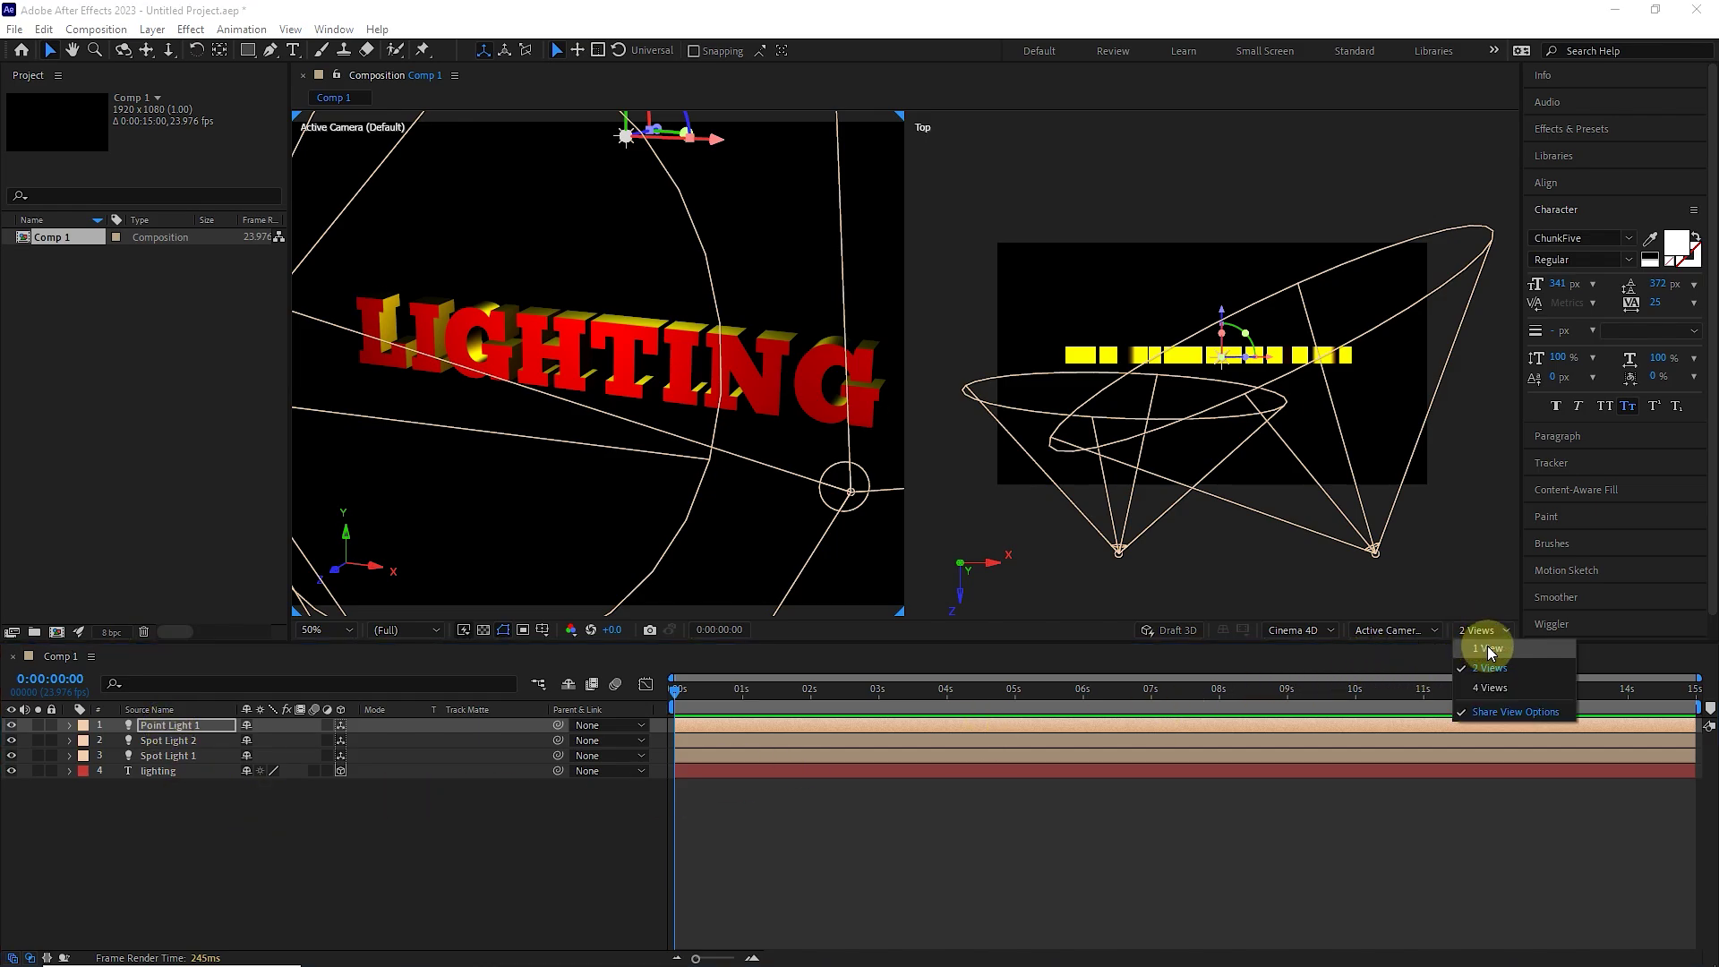
pyautogui.click(1485, 663)
pyautogui.click(341, 631)
pyautogui.click(333, 881)
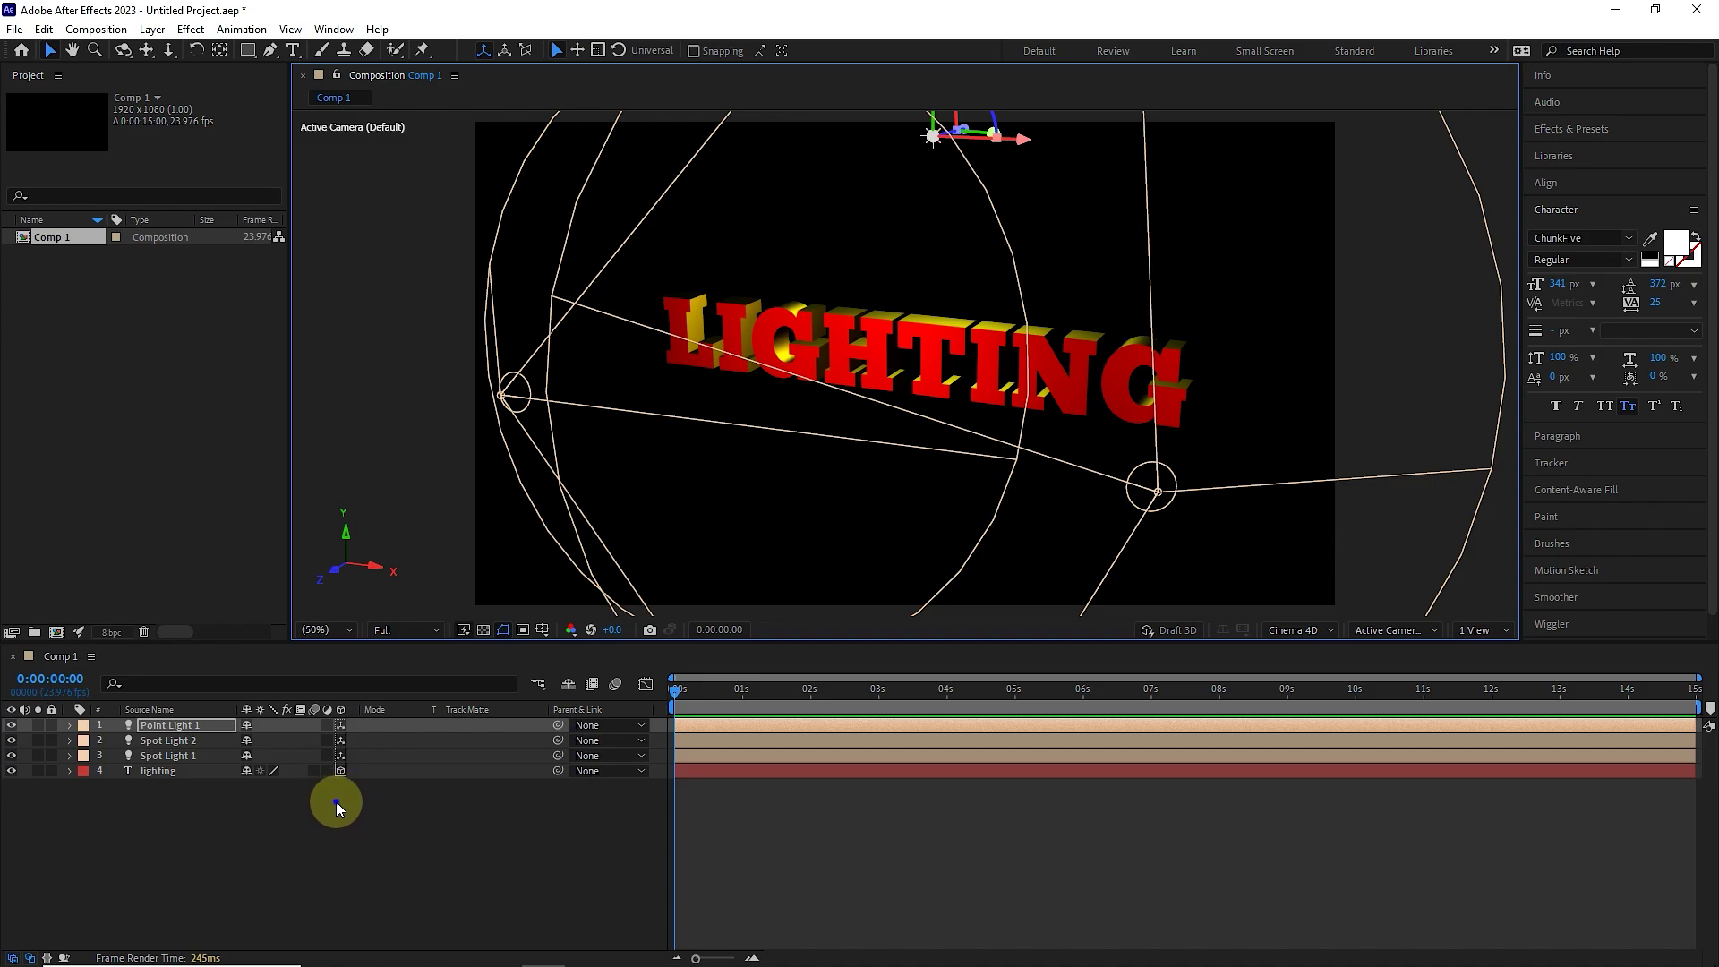
# Add a yellow Parallel Light 1 at 400% intensity from the viewer's New > Light menu
pyautogui.rightClick(339, 575)
pyautogui.moveTo(441, 586)
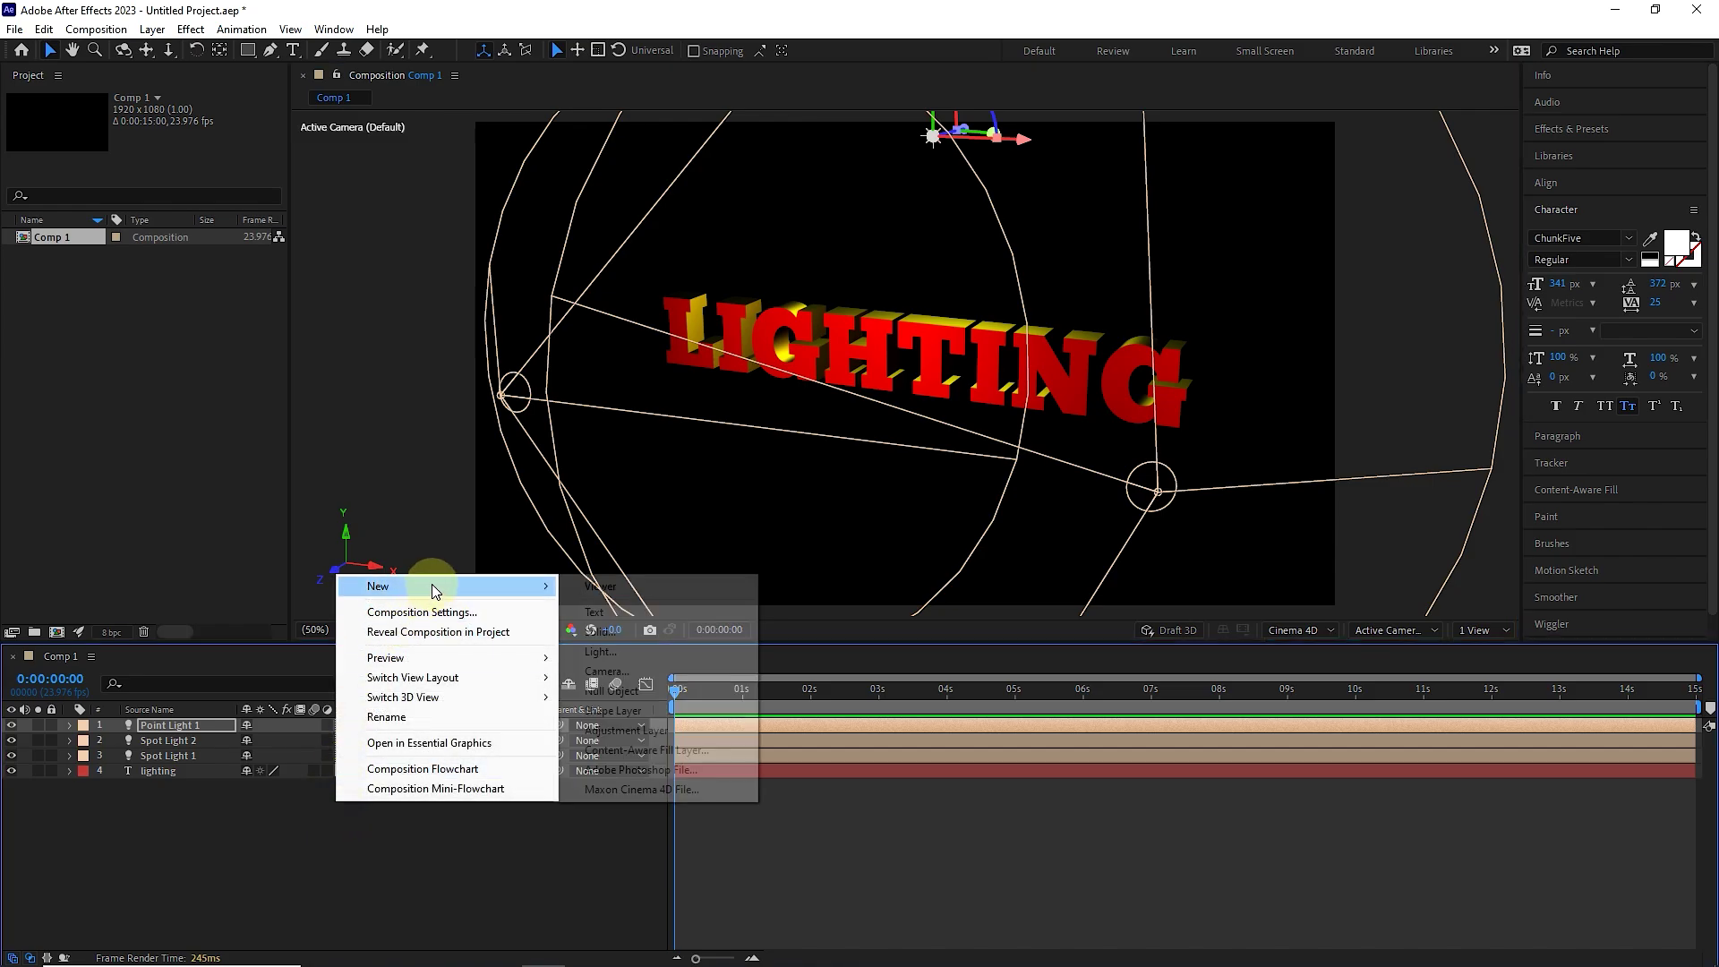
pyautogui.click(632, 650)
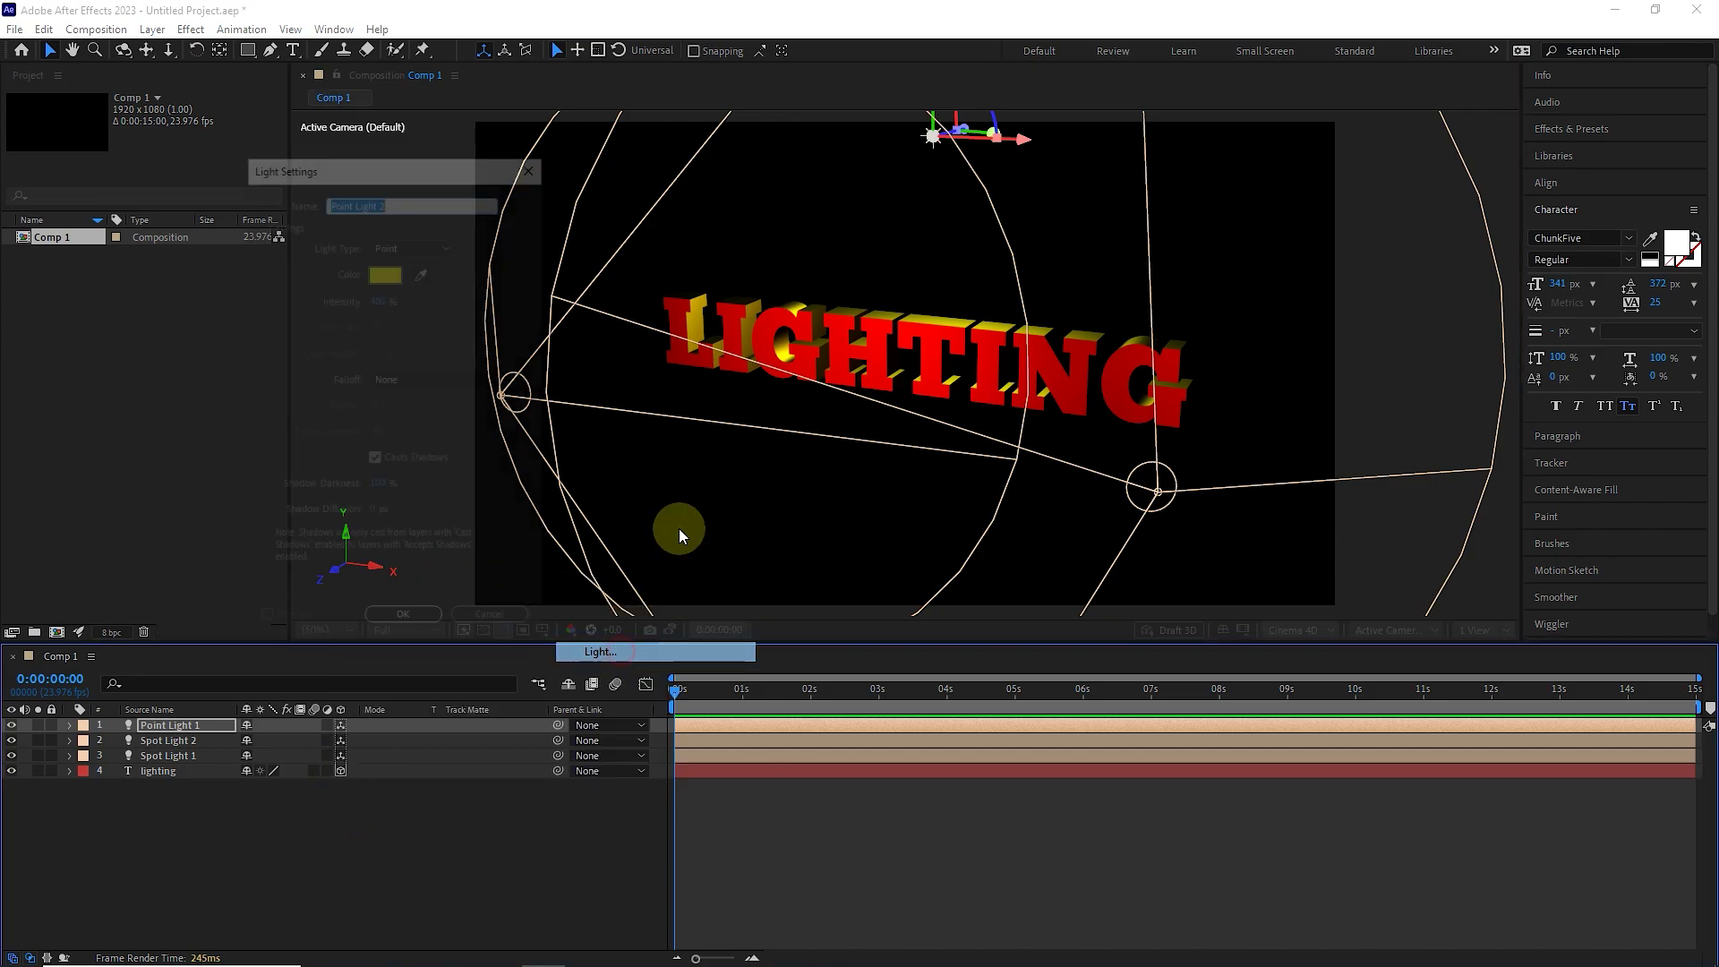
pyautogui.click(428, 246)
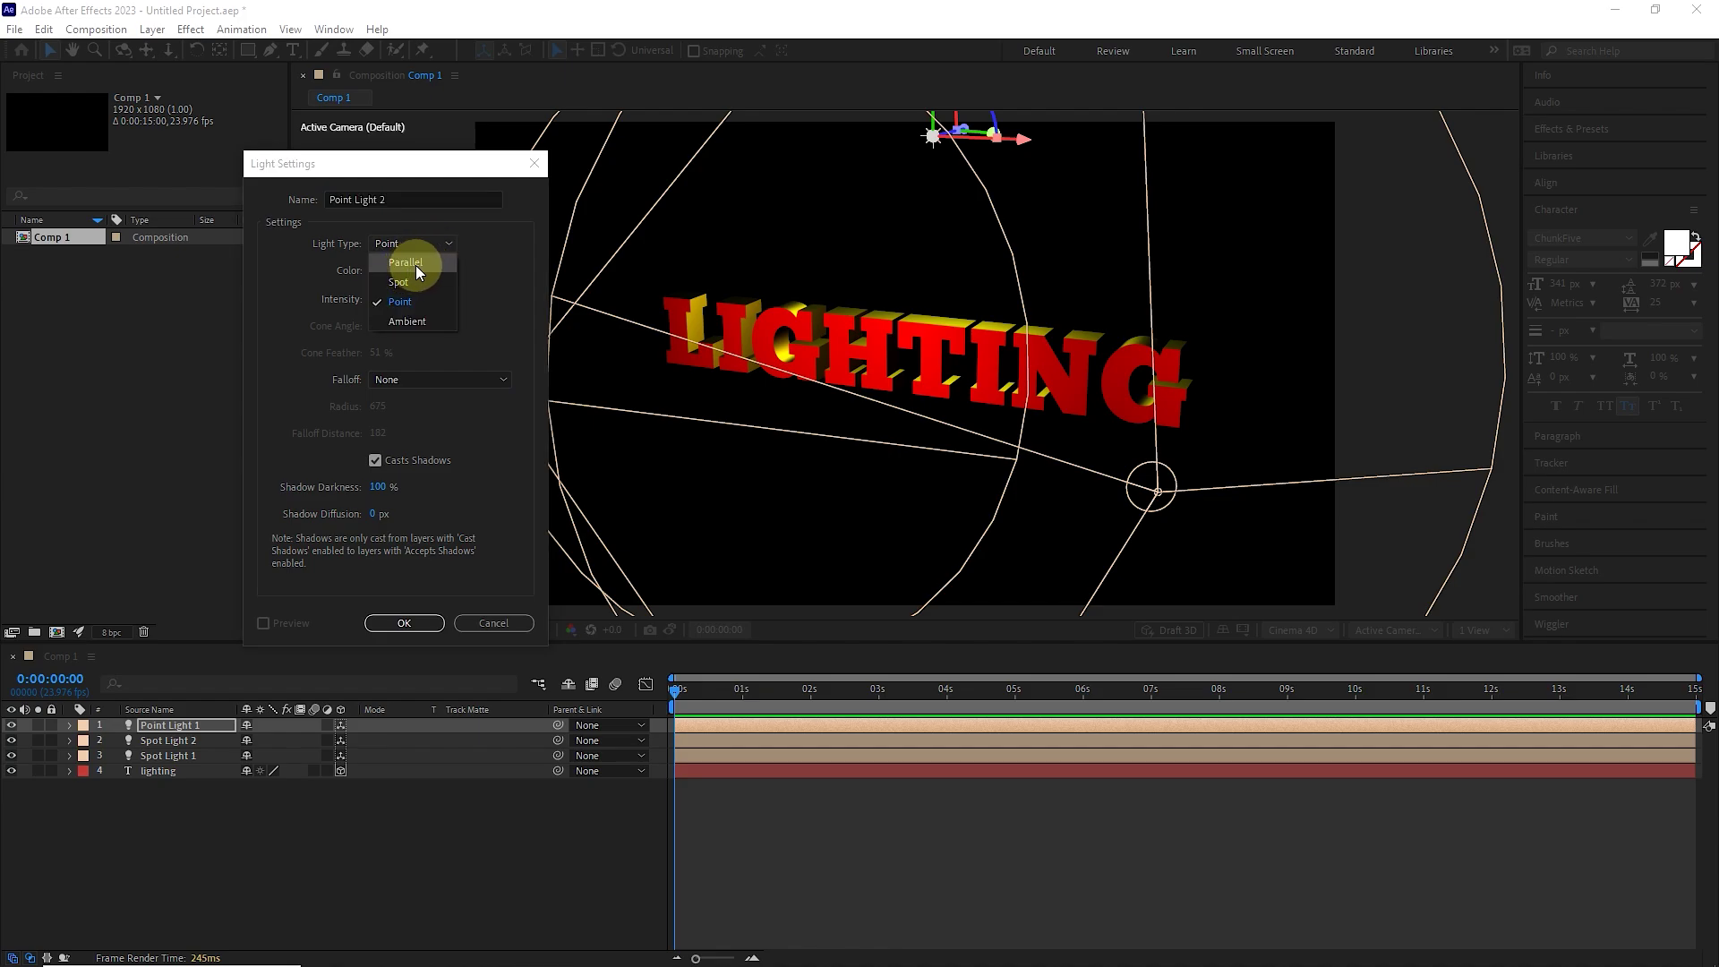
pyautogui.click(416, 265)
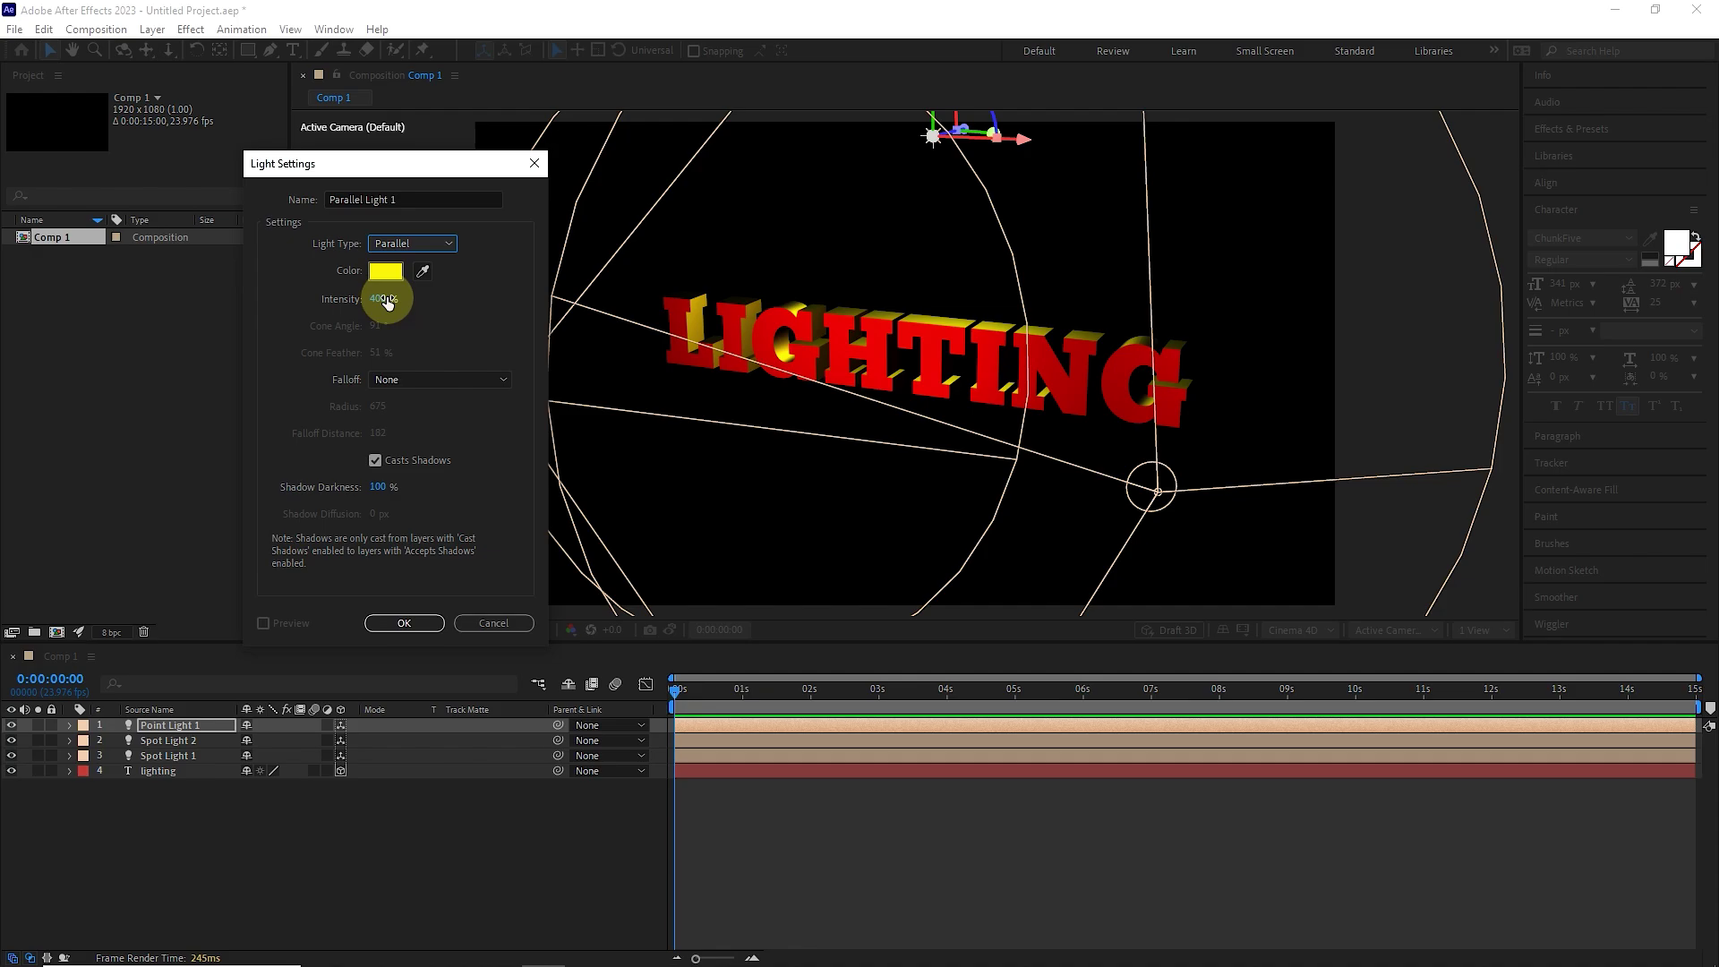
pyautogui.click(399, 621)
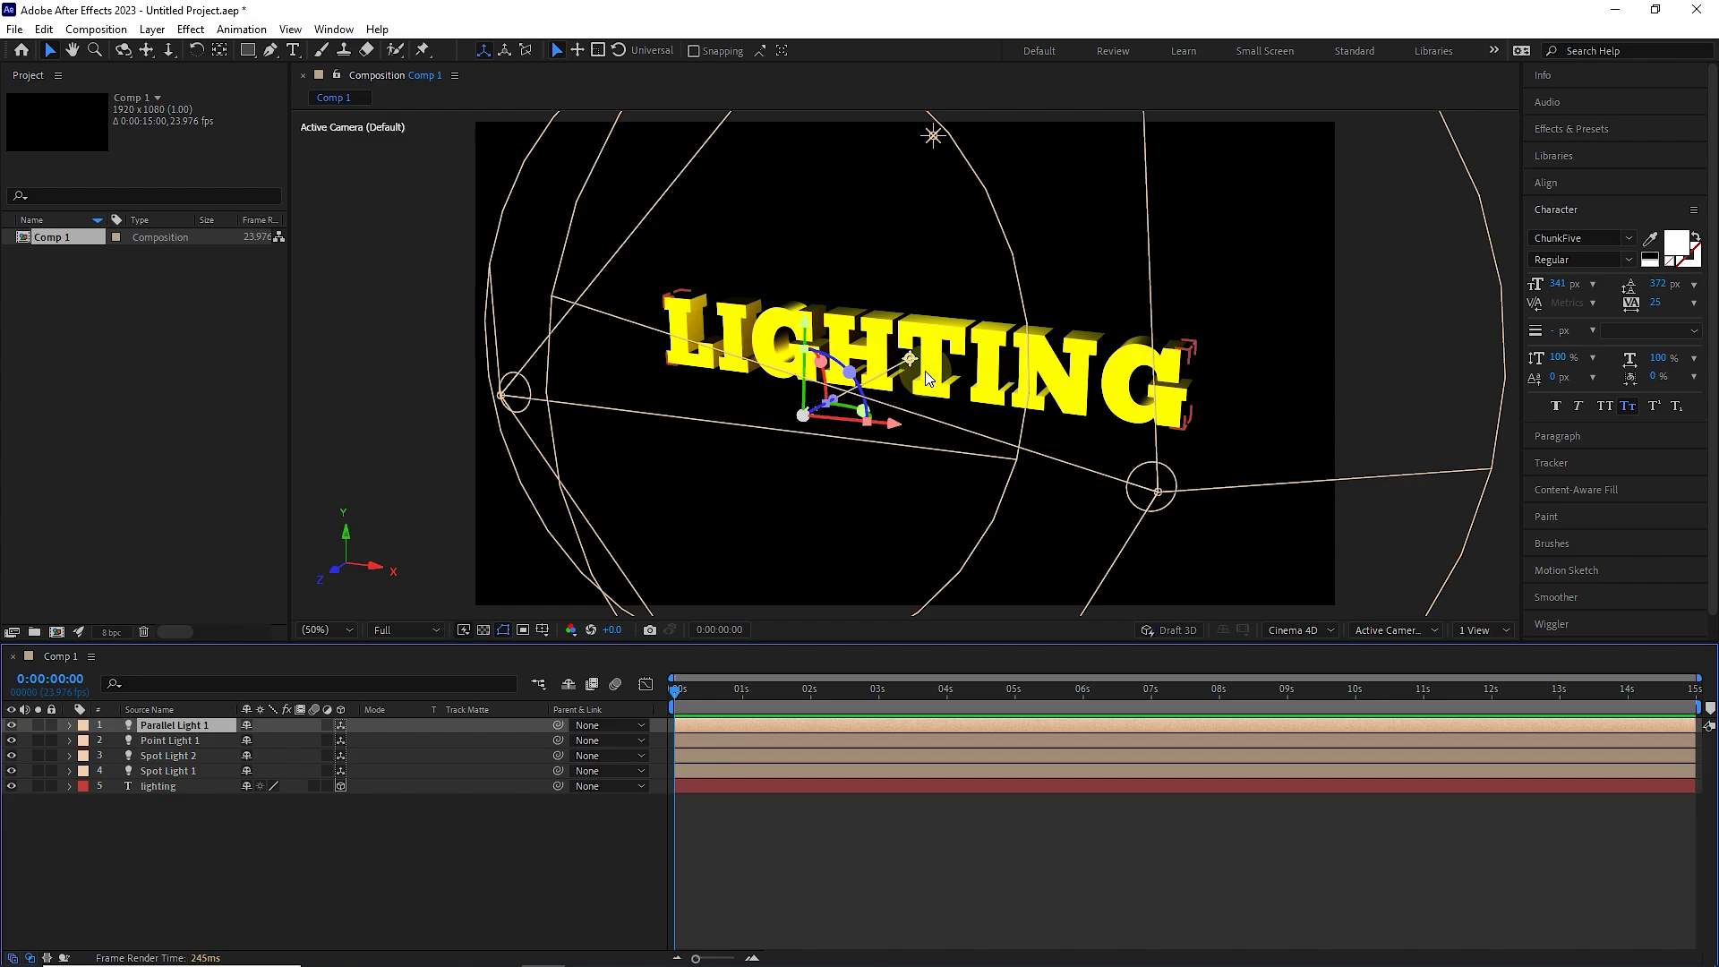
# Move the parallel light toward the camera and aim it from just left of the L
pyautogui.click(832, 400)
pyautogui.moveTo(832, 404); pyautogui.dragTo(573, 519)
pyautogui.moveTo(771, 429)
pyautogui.mouseDown()
pyautogui.moveTo(685, 358)
pyautogui.moveTo(678, 383)
pyautogui.mouseUp()
pyautogui.moveTo(609, 524)
pyautogui.mouseDown()
pyautogui.moveTo(594, 492)
pyautogui.moveTo(658, 374)
pyautogui.mouseUp()
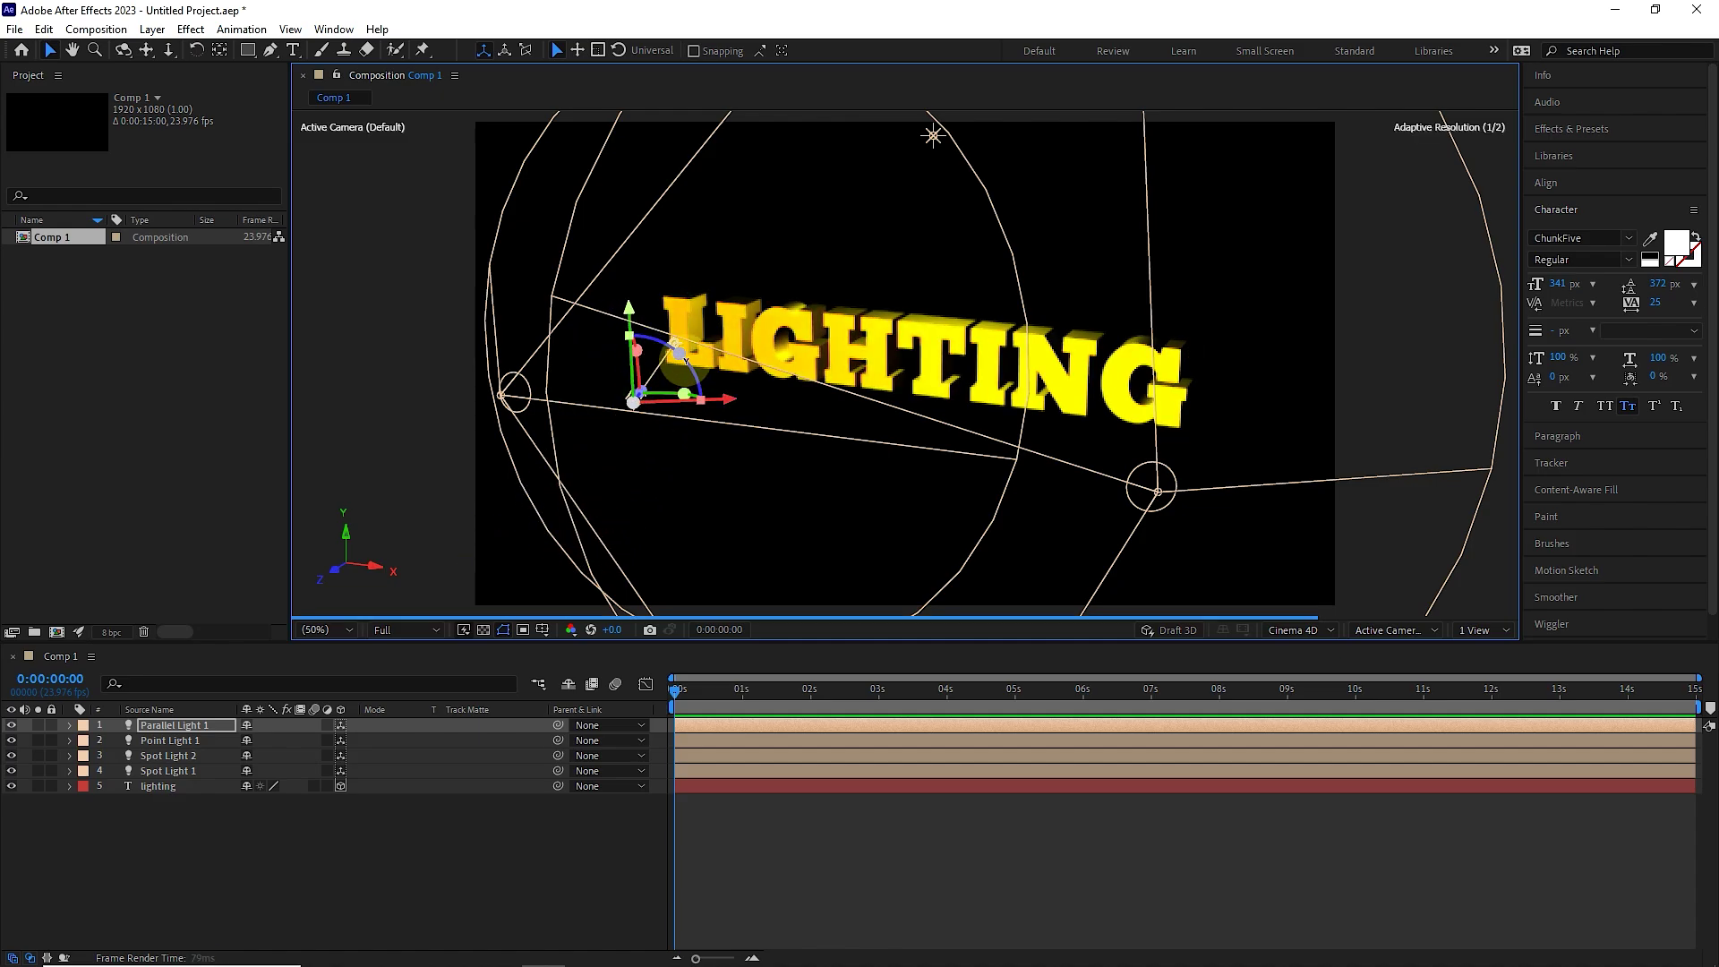
# Change the parallel light's colour to blue (0072FF) and preview the composition
pyautogui.doubleClick(173, 724)
pyautogui.click(385, 272)
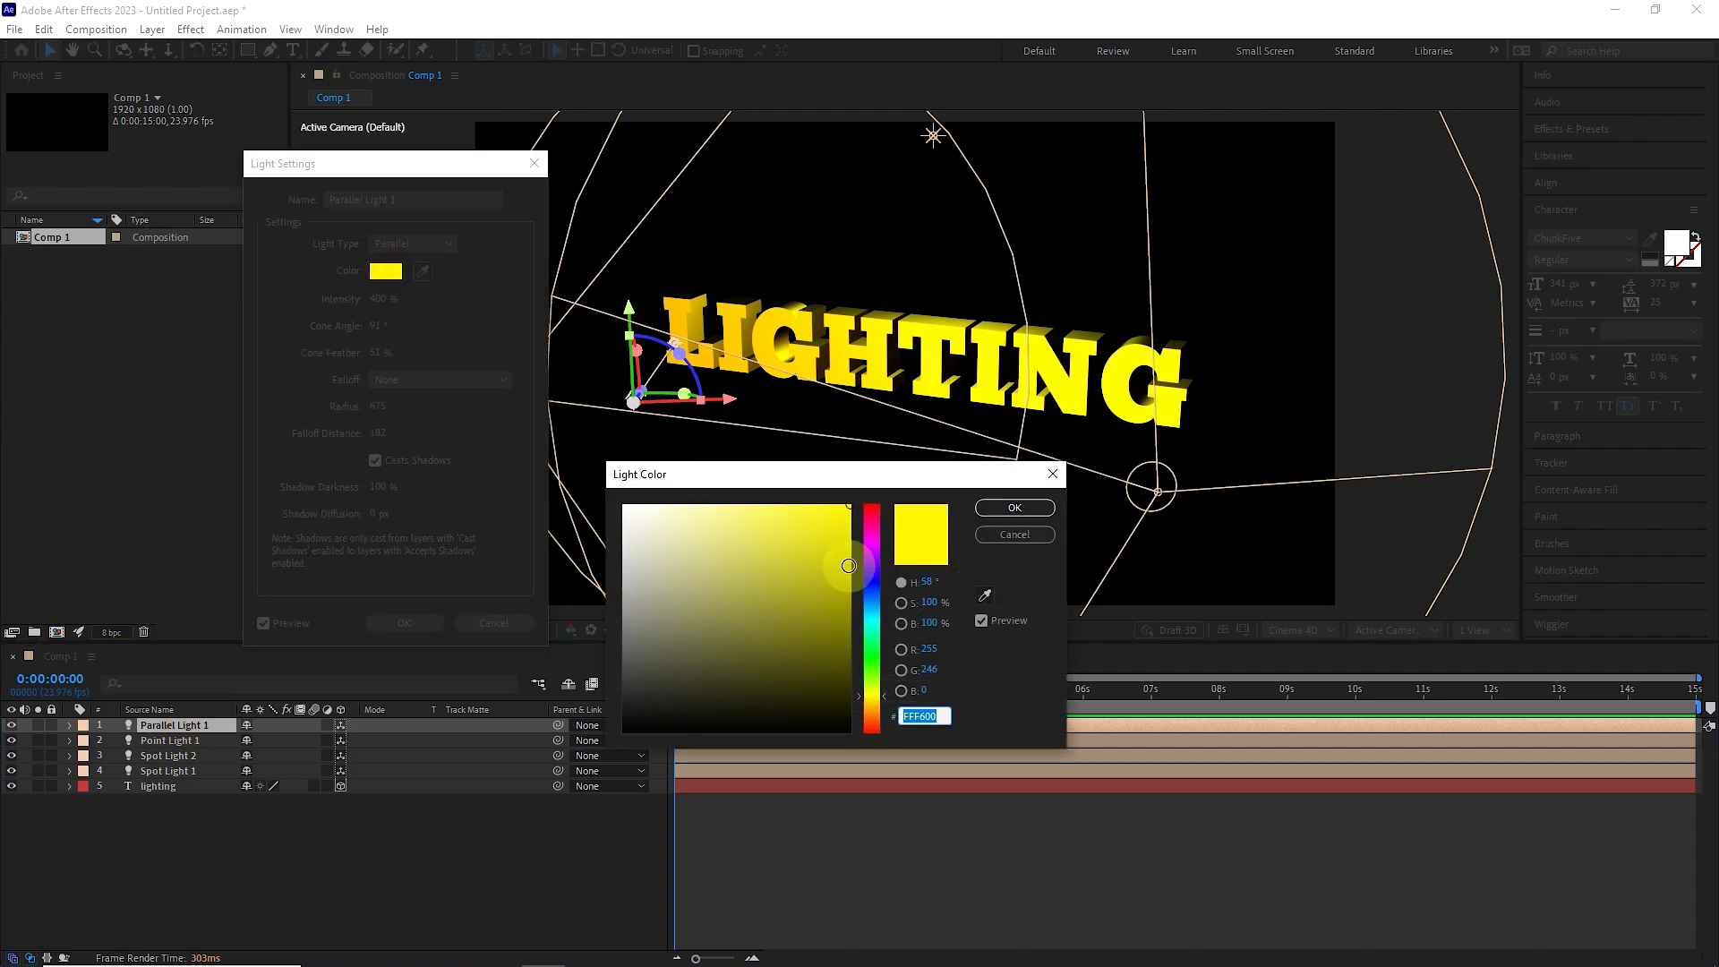
pyautogui.click(871, 597)
pyautogui.click(978, 507)
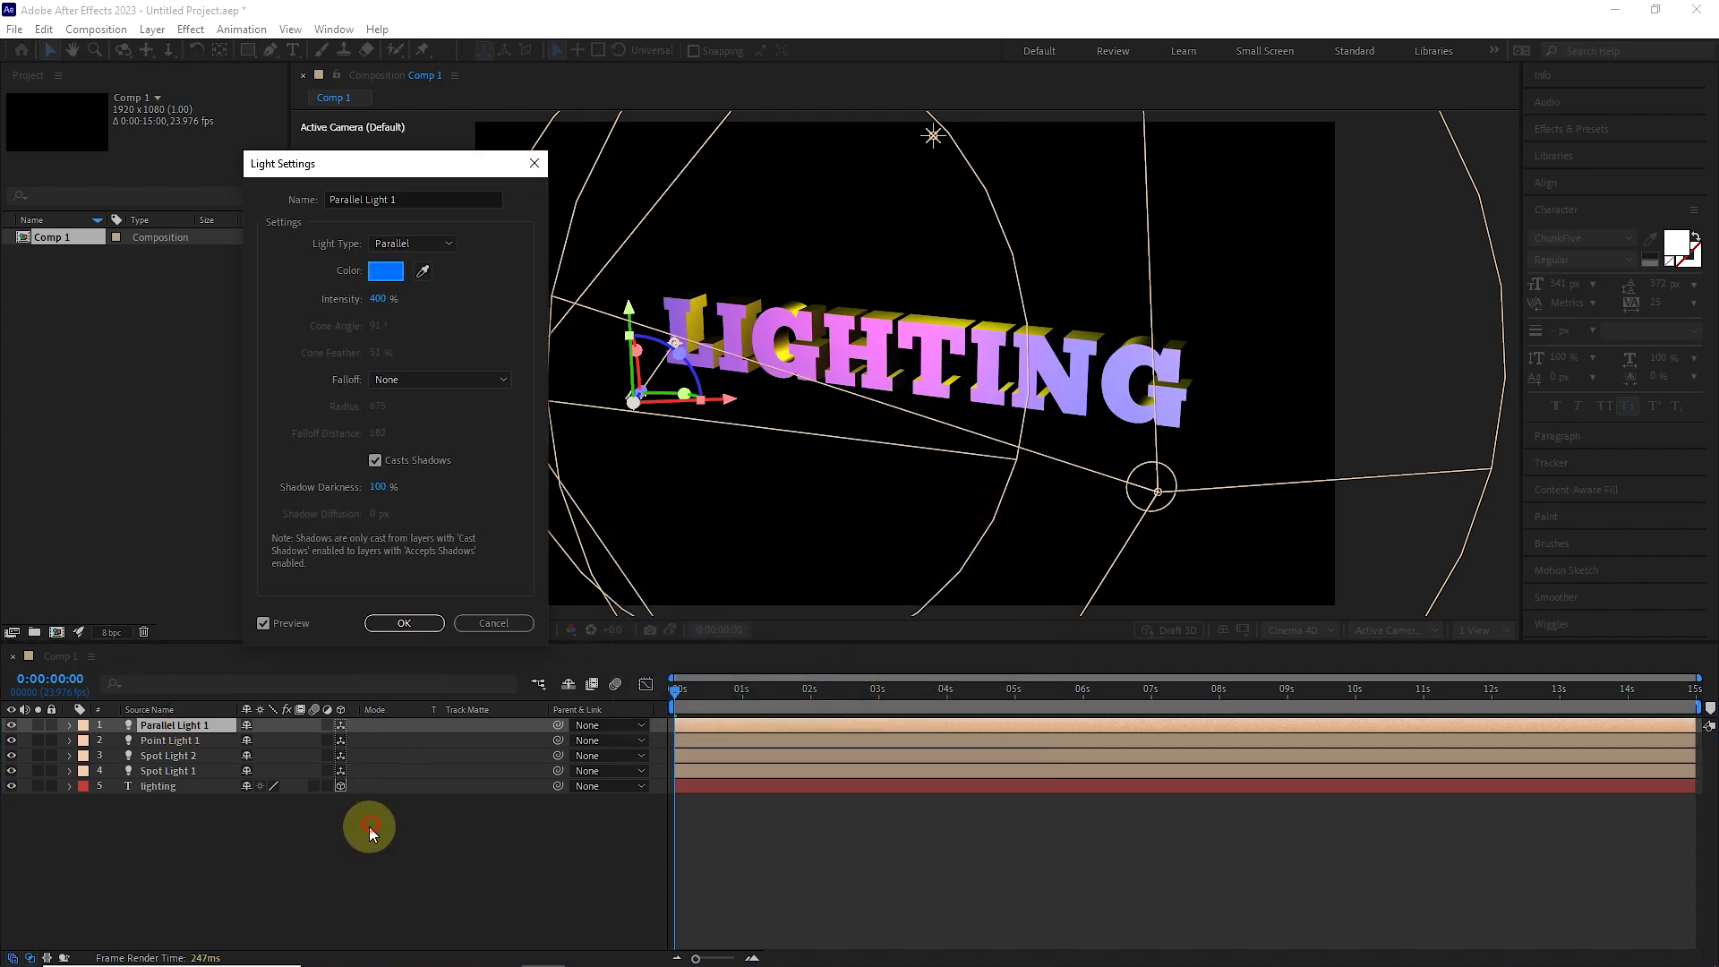
pyautogui.click(399, 621)
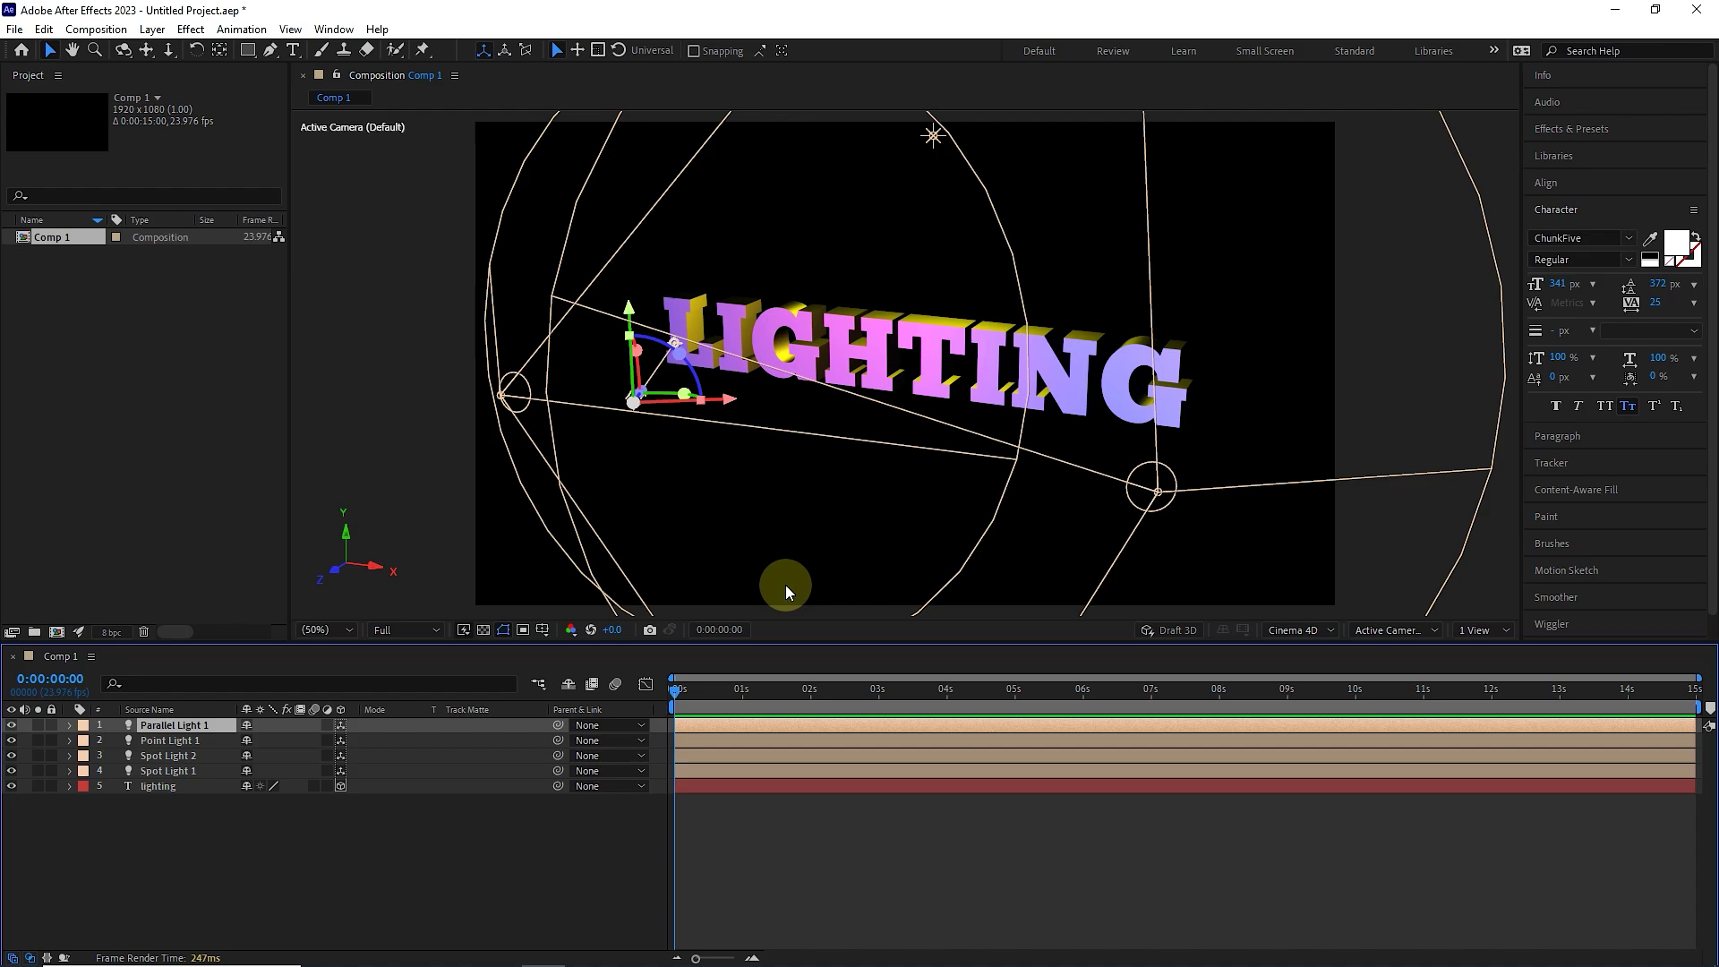
pyautogui.press('space')
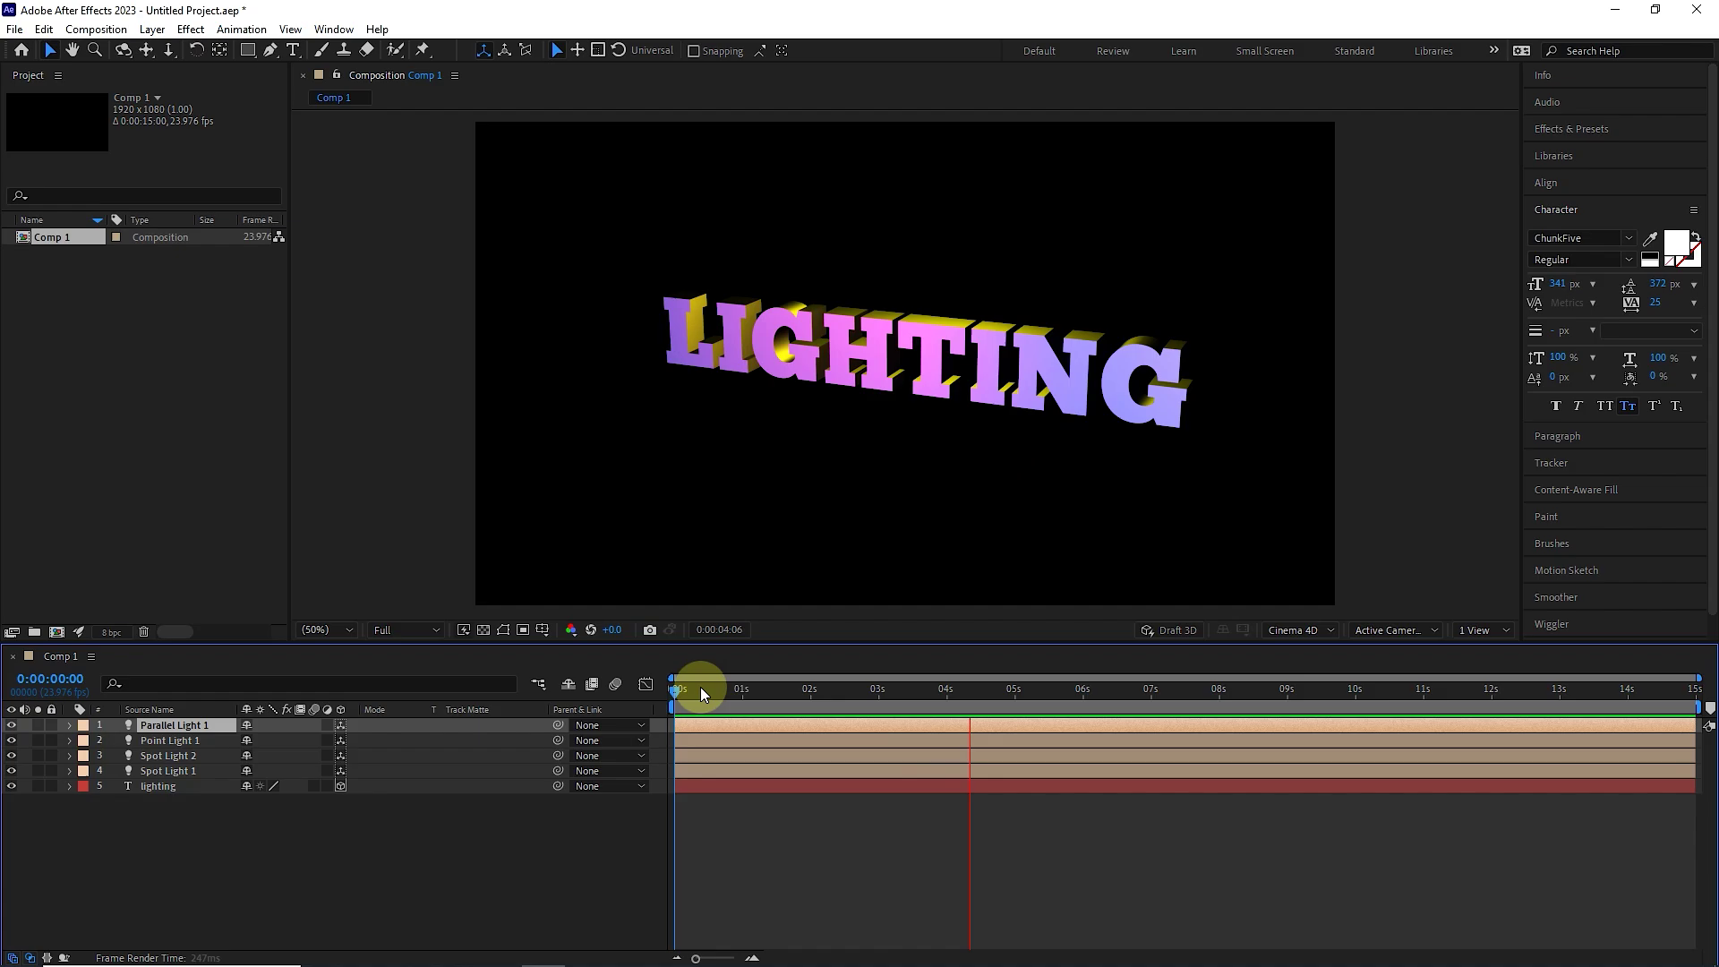
pyautogui.press('space')
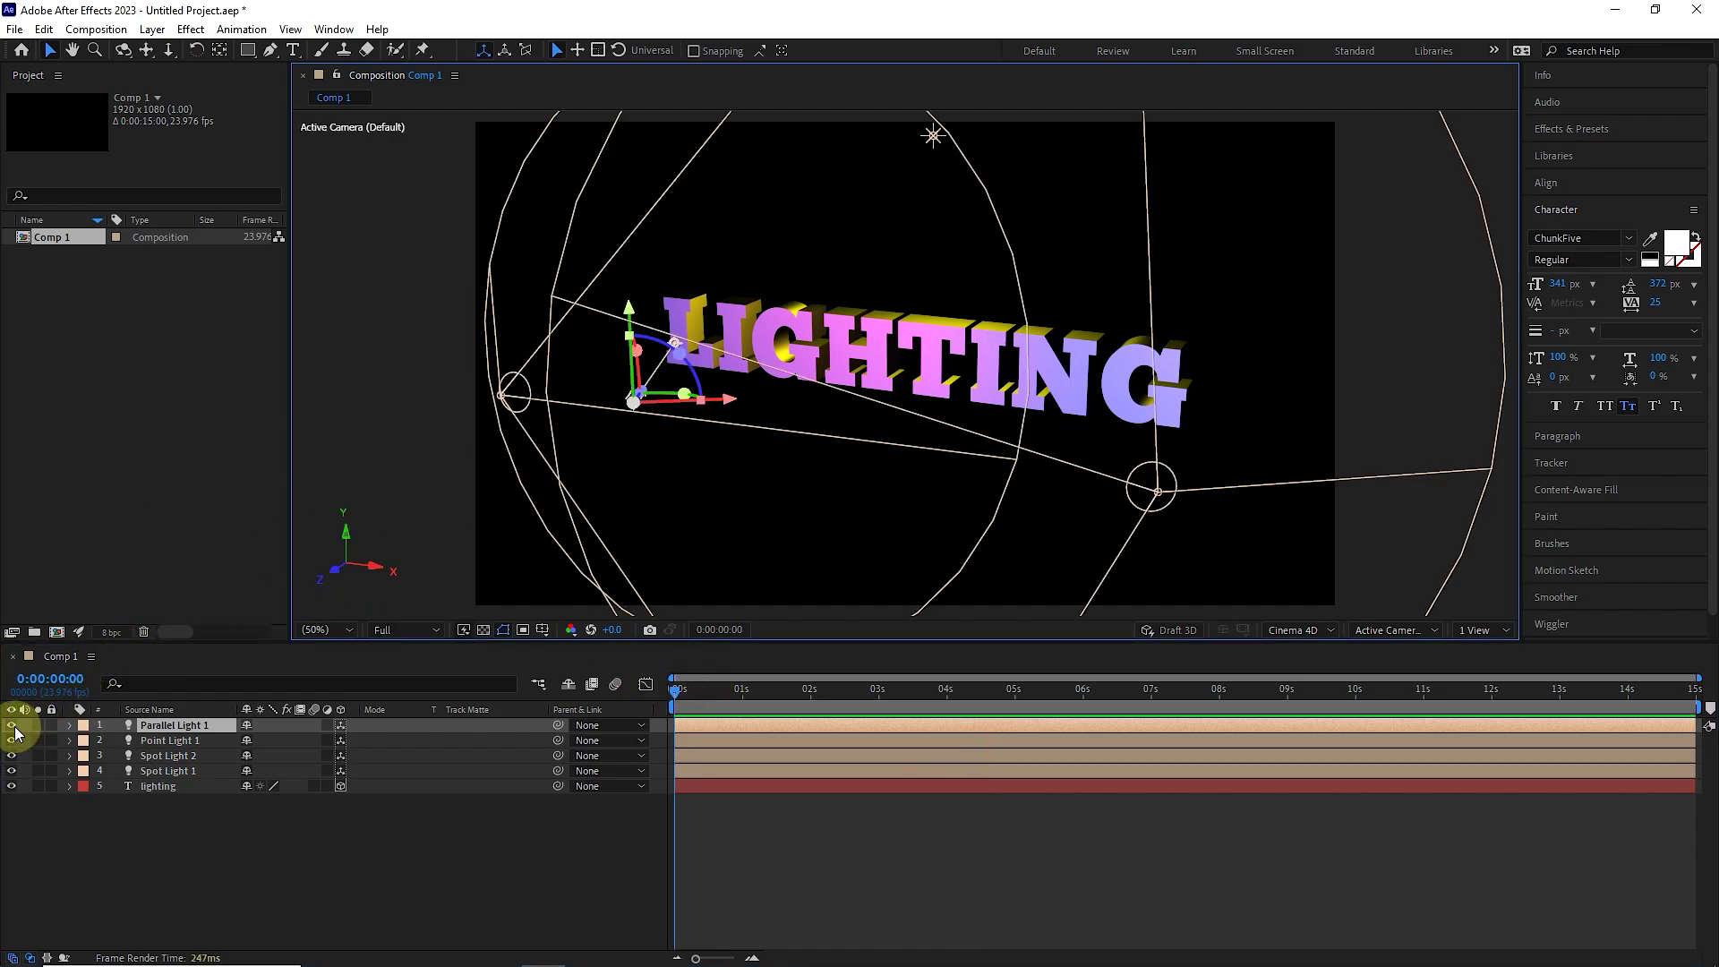
# Hide the four existing lights and start a new light layer above the LIGHTING text
pyautogui.moveTo(11, 727); pyautogui.dragTo(11, 775)
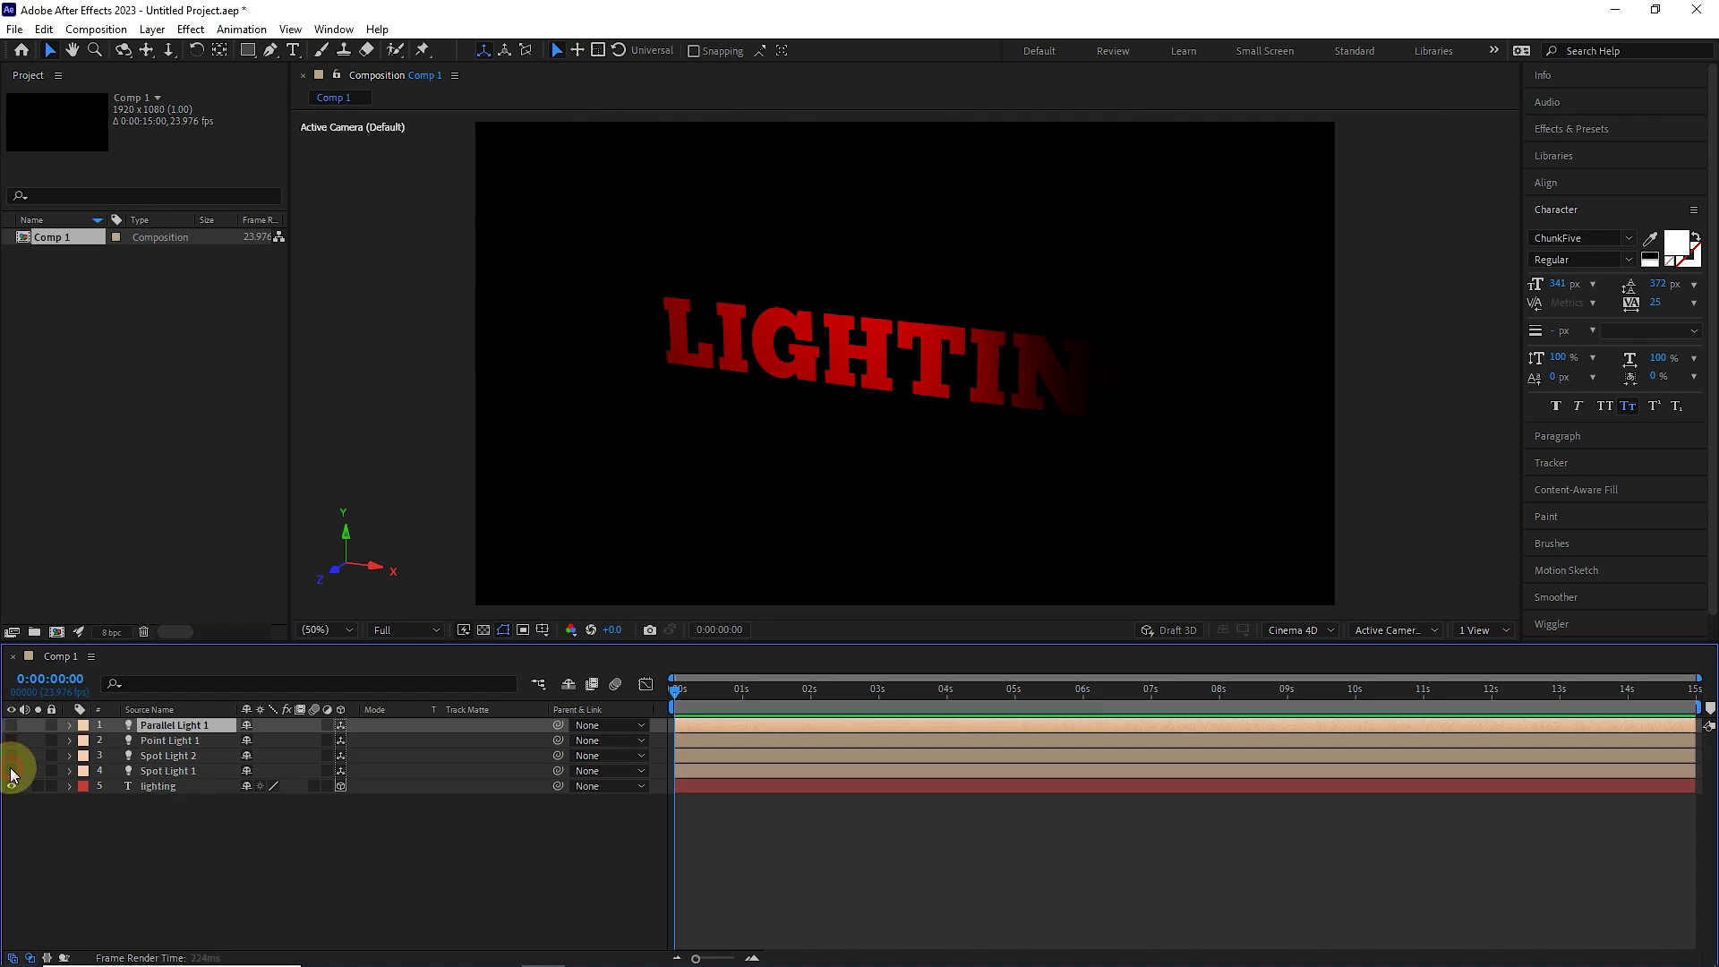
pyautogui.click(170, 786)
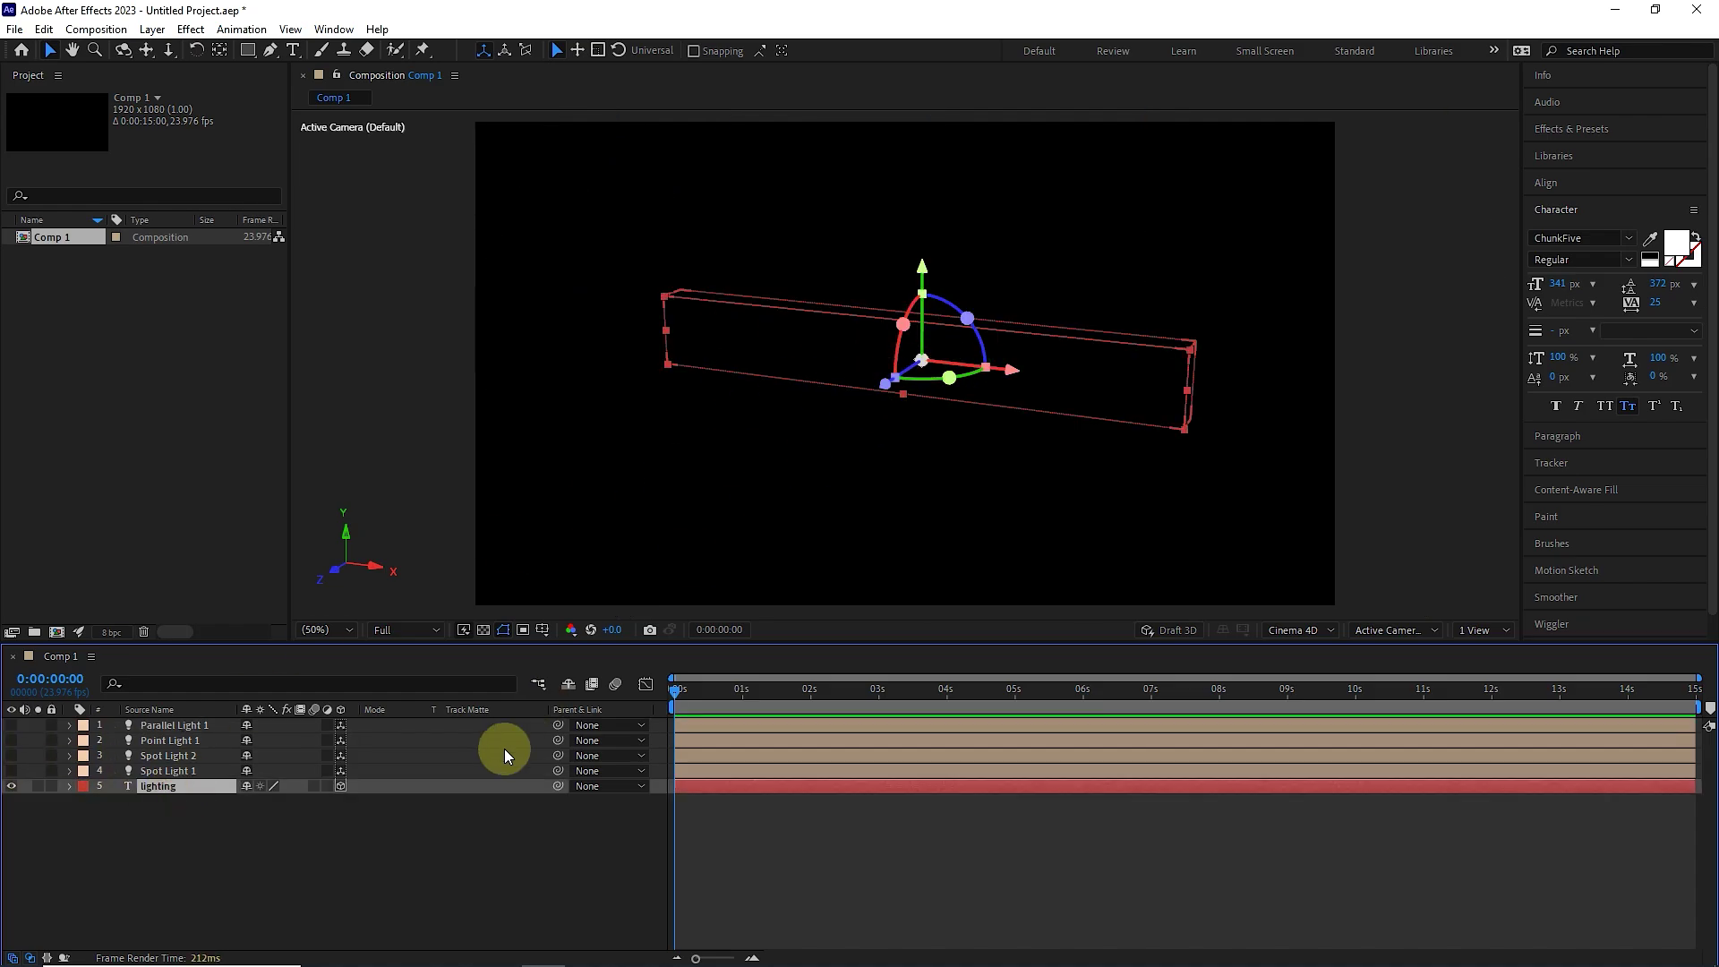
pyautogui.rightClick(326, 822)
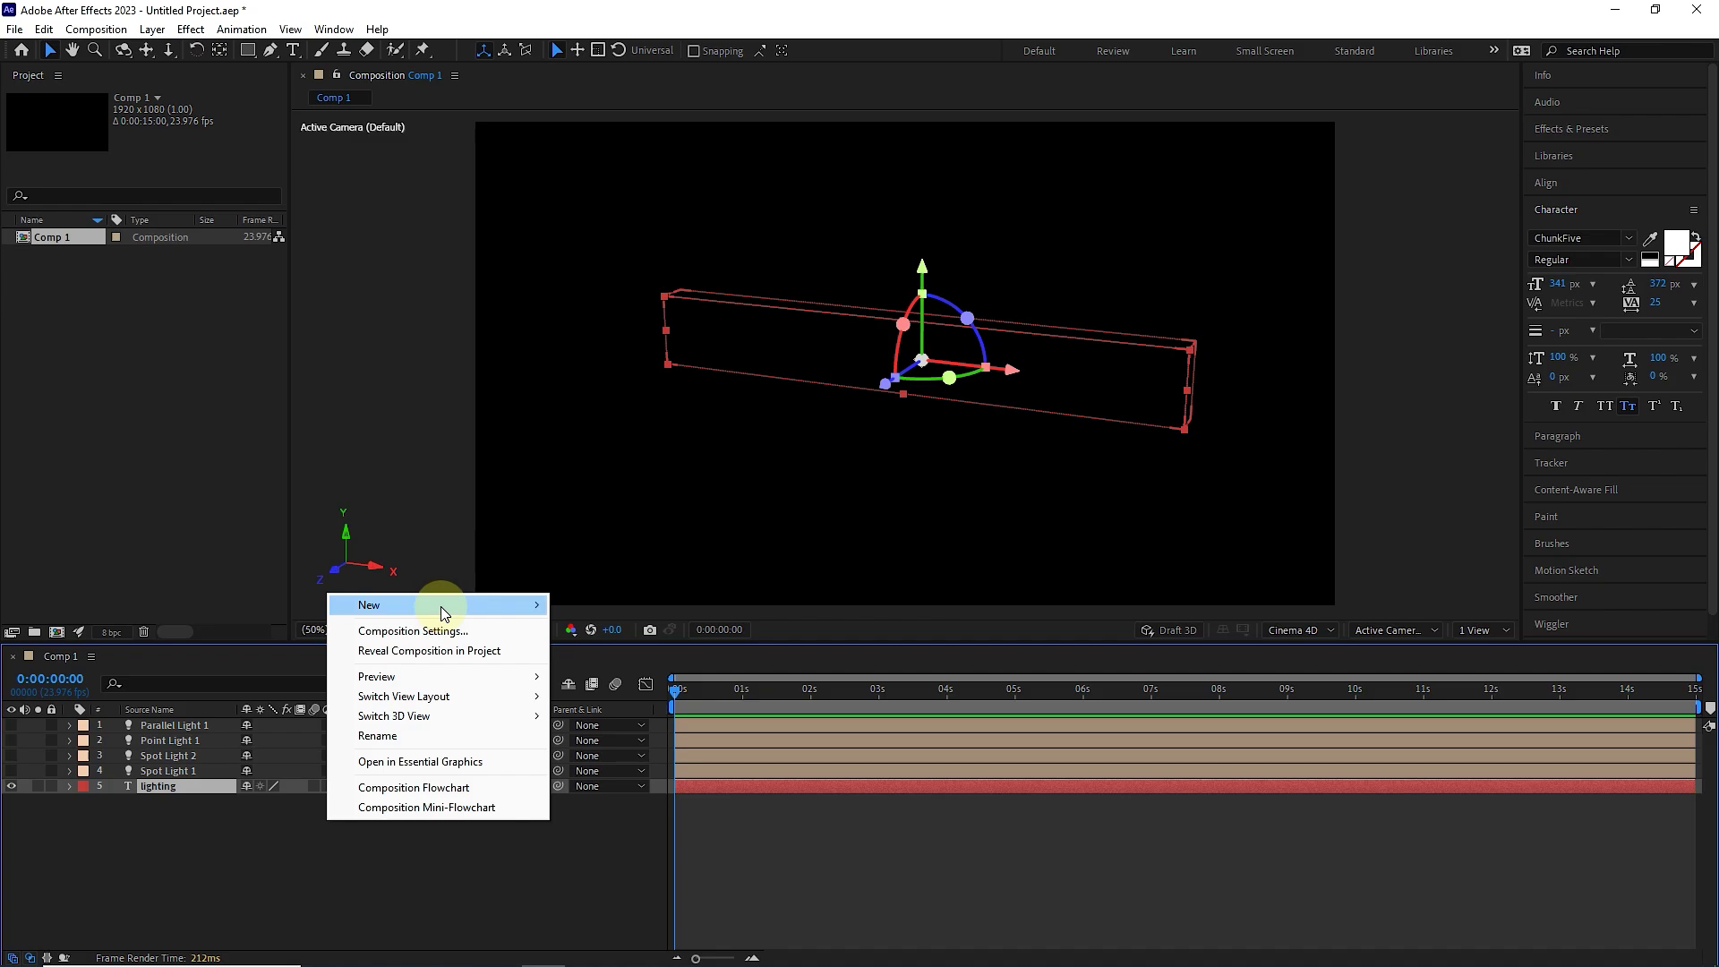
pyautogui.moveTo(441, 606)
pyautogui.click(582, 671)
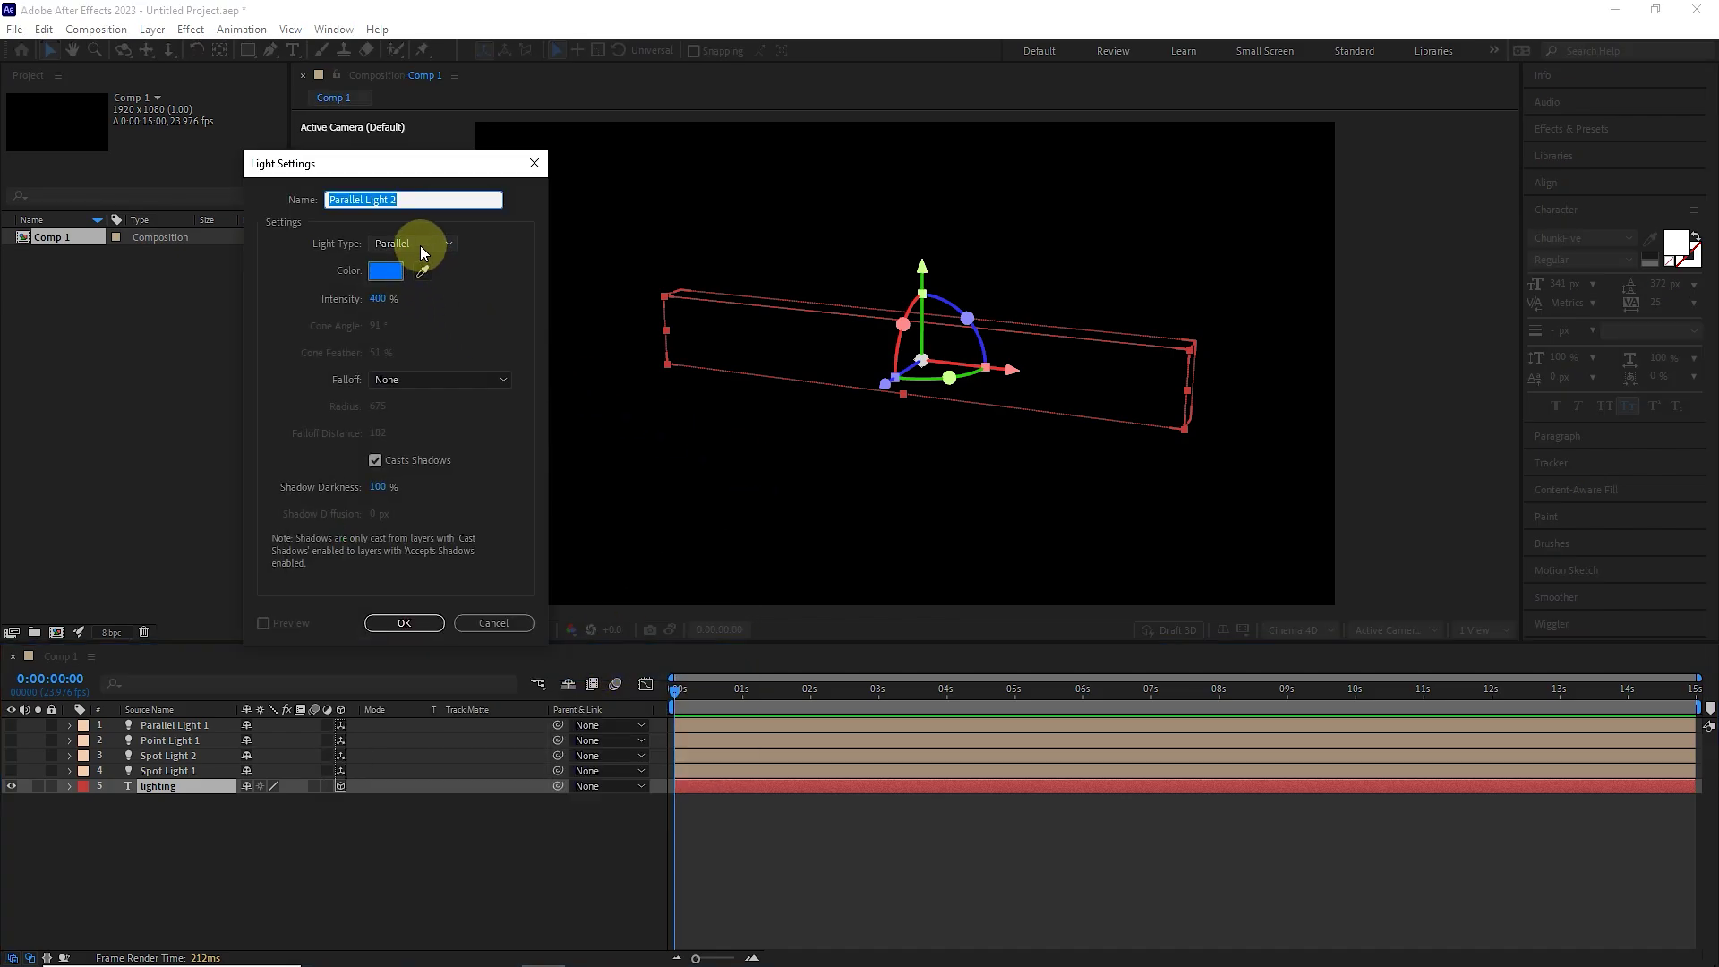
# Make the new light an Ambient light coloured green (00FF4E) at 400% intensity
pyautogui.click(424, 252)
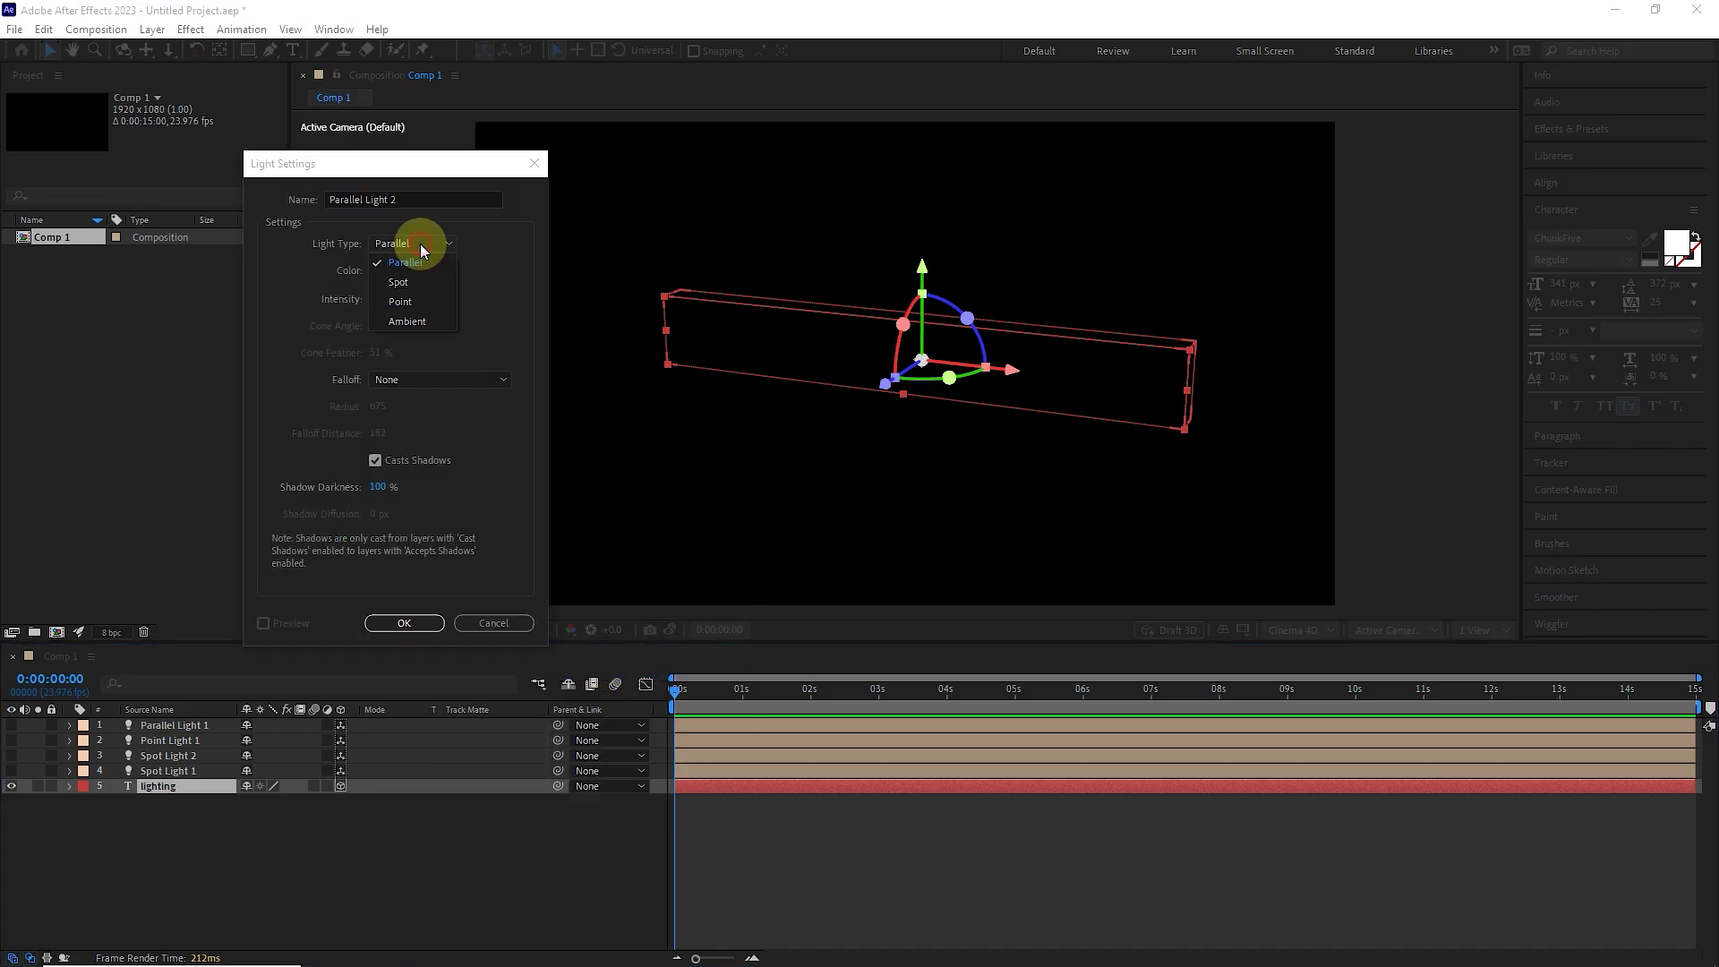
pyautogui.click(422, 322)
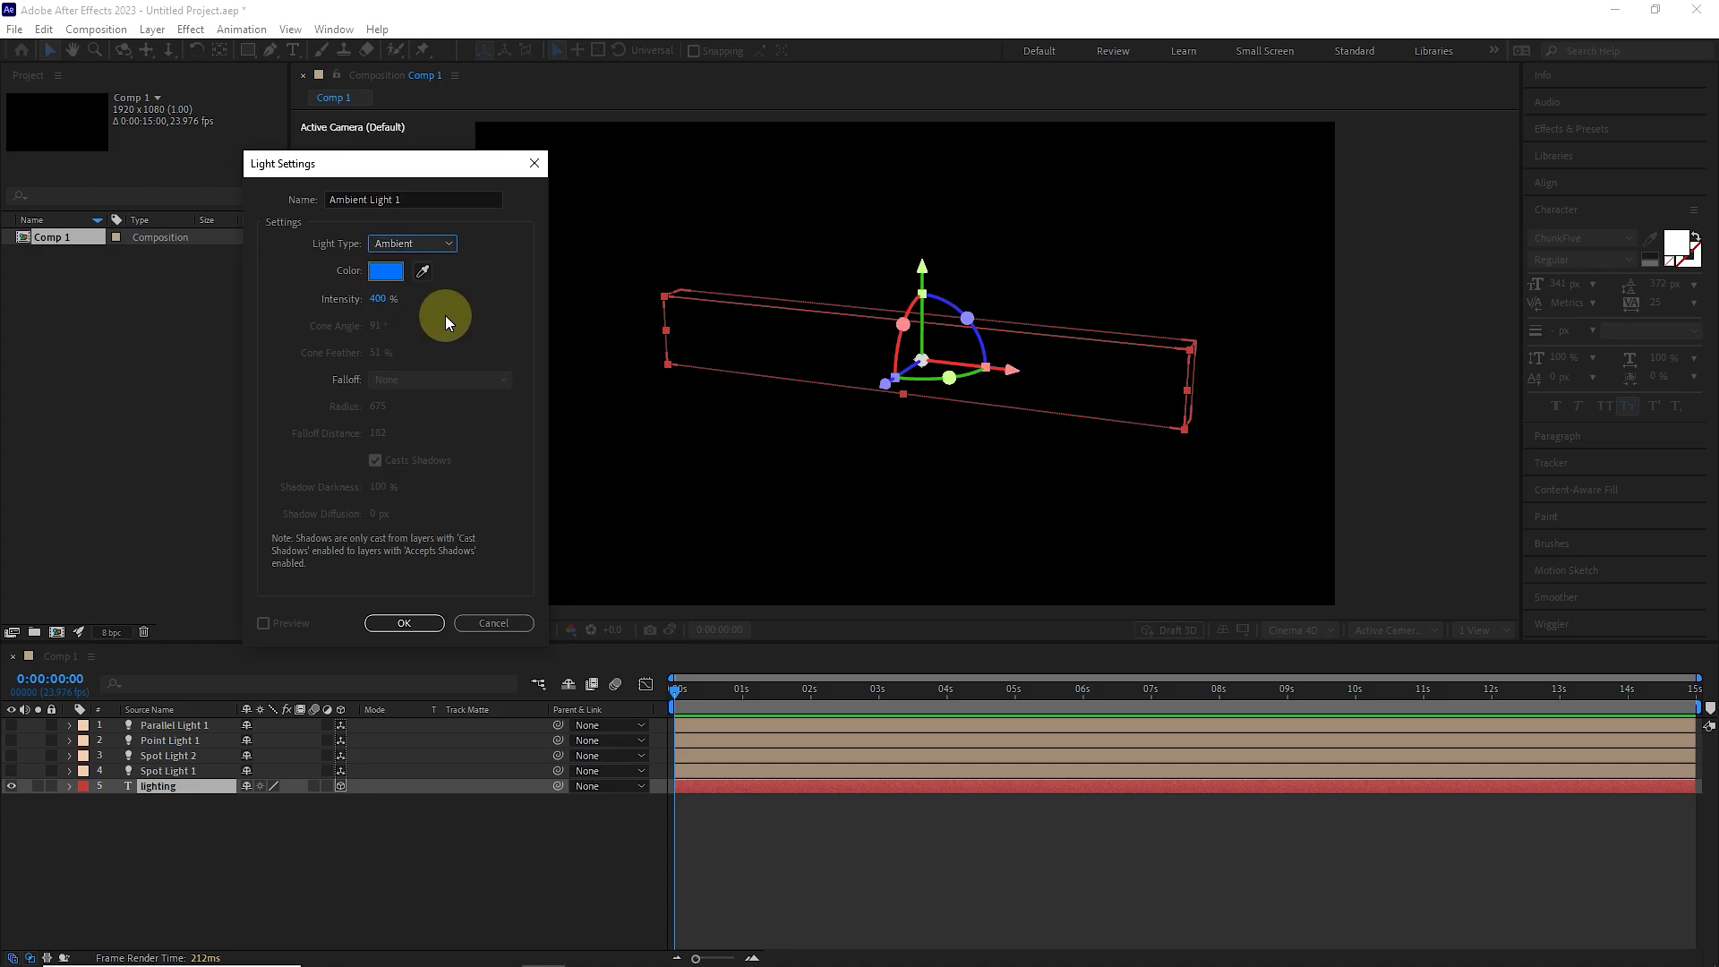
pyautogui.click(377, 308)
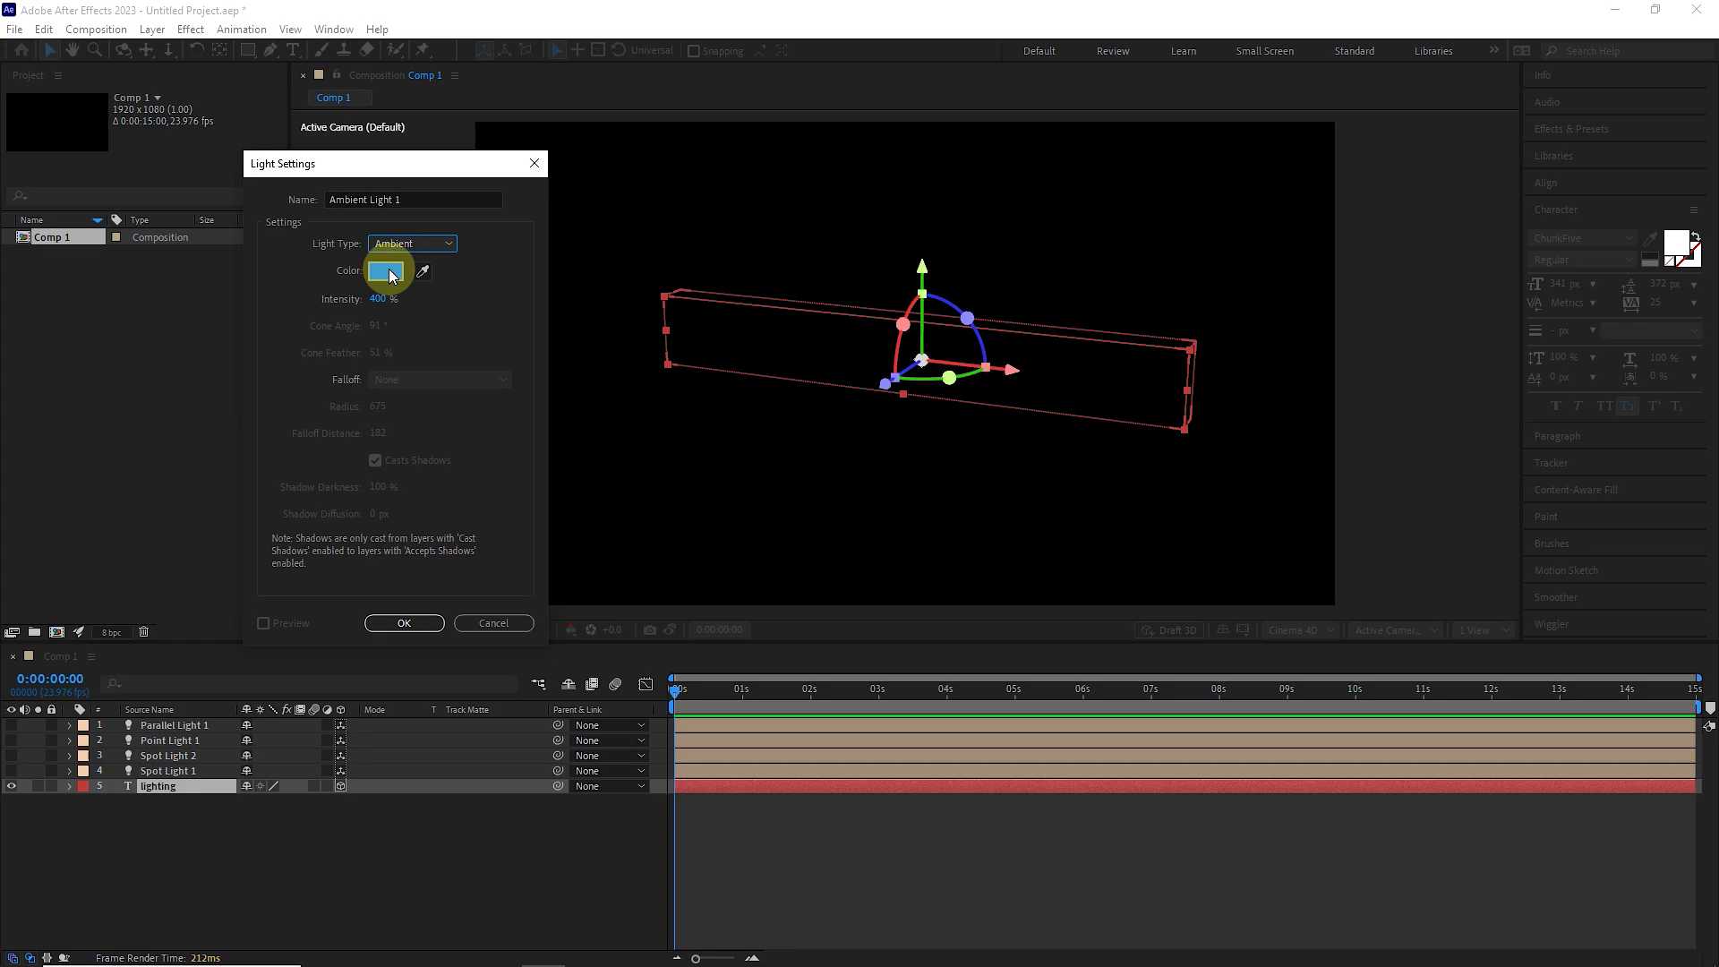
pyautogui.click(386, 270)
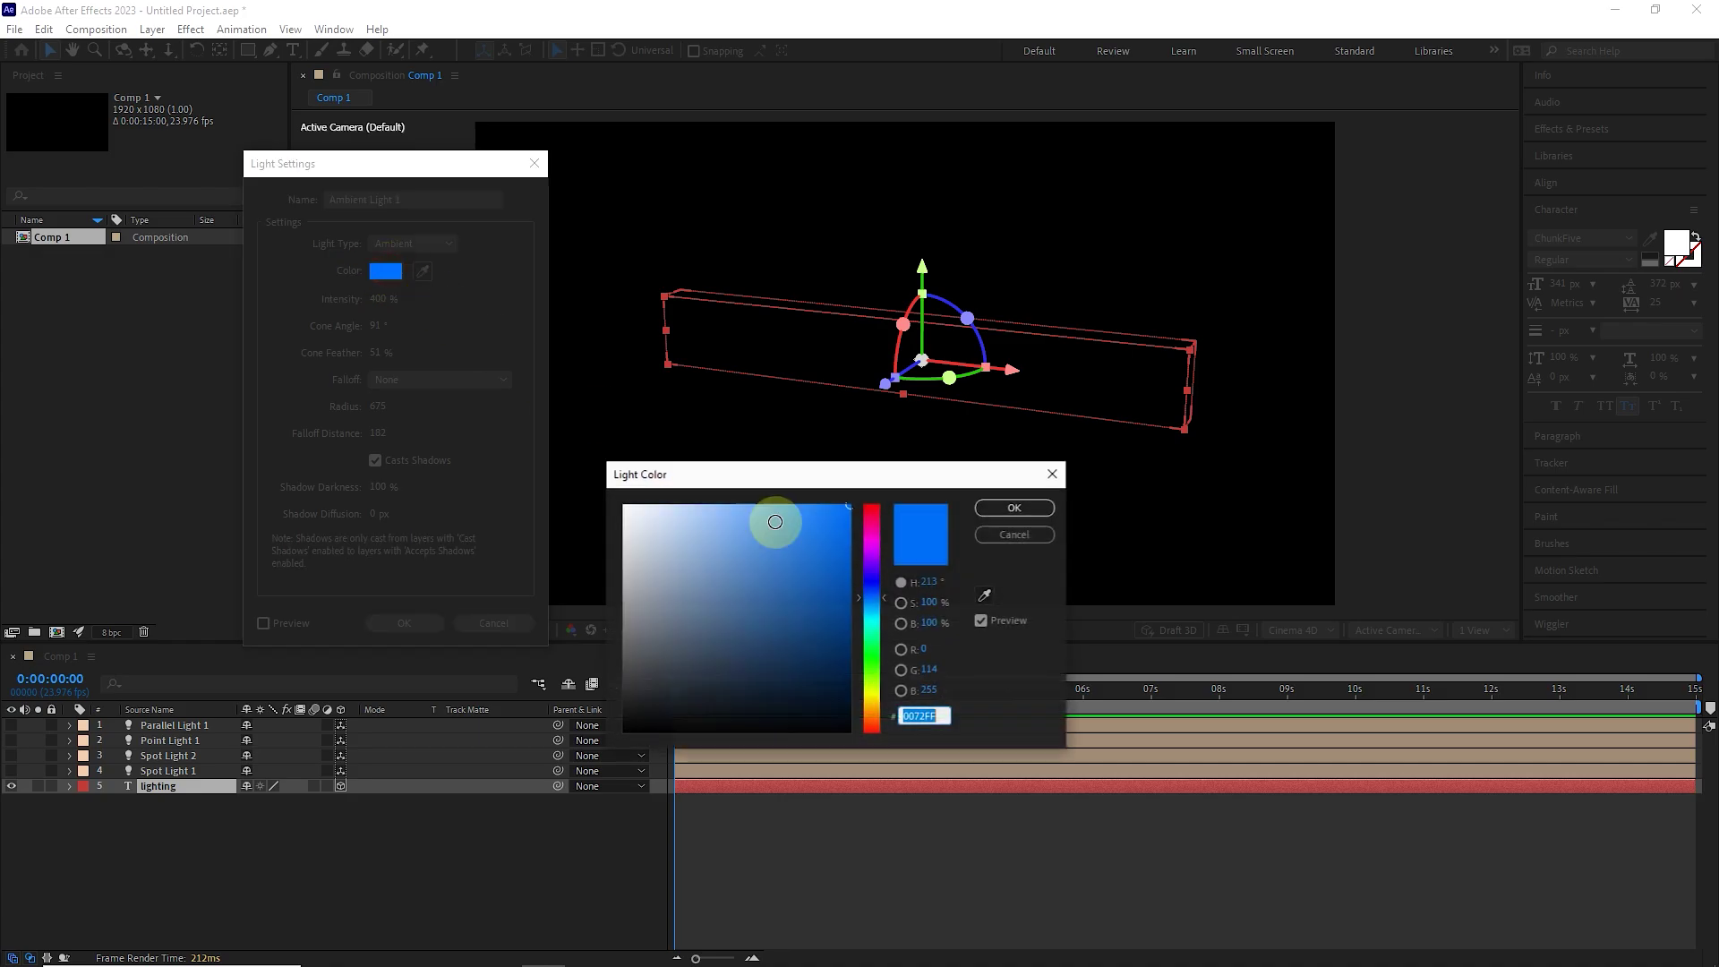
pyautogui.click(869, 650)
pyautogui.click(993, 507)
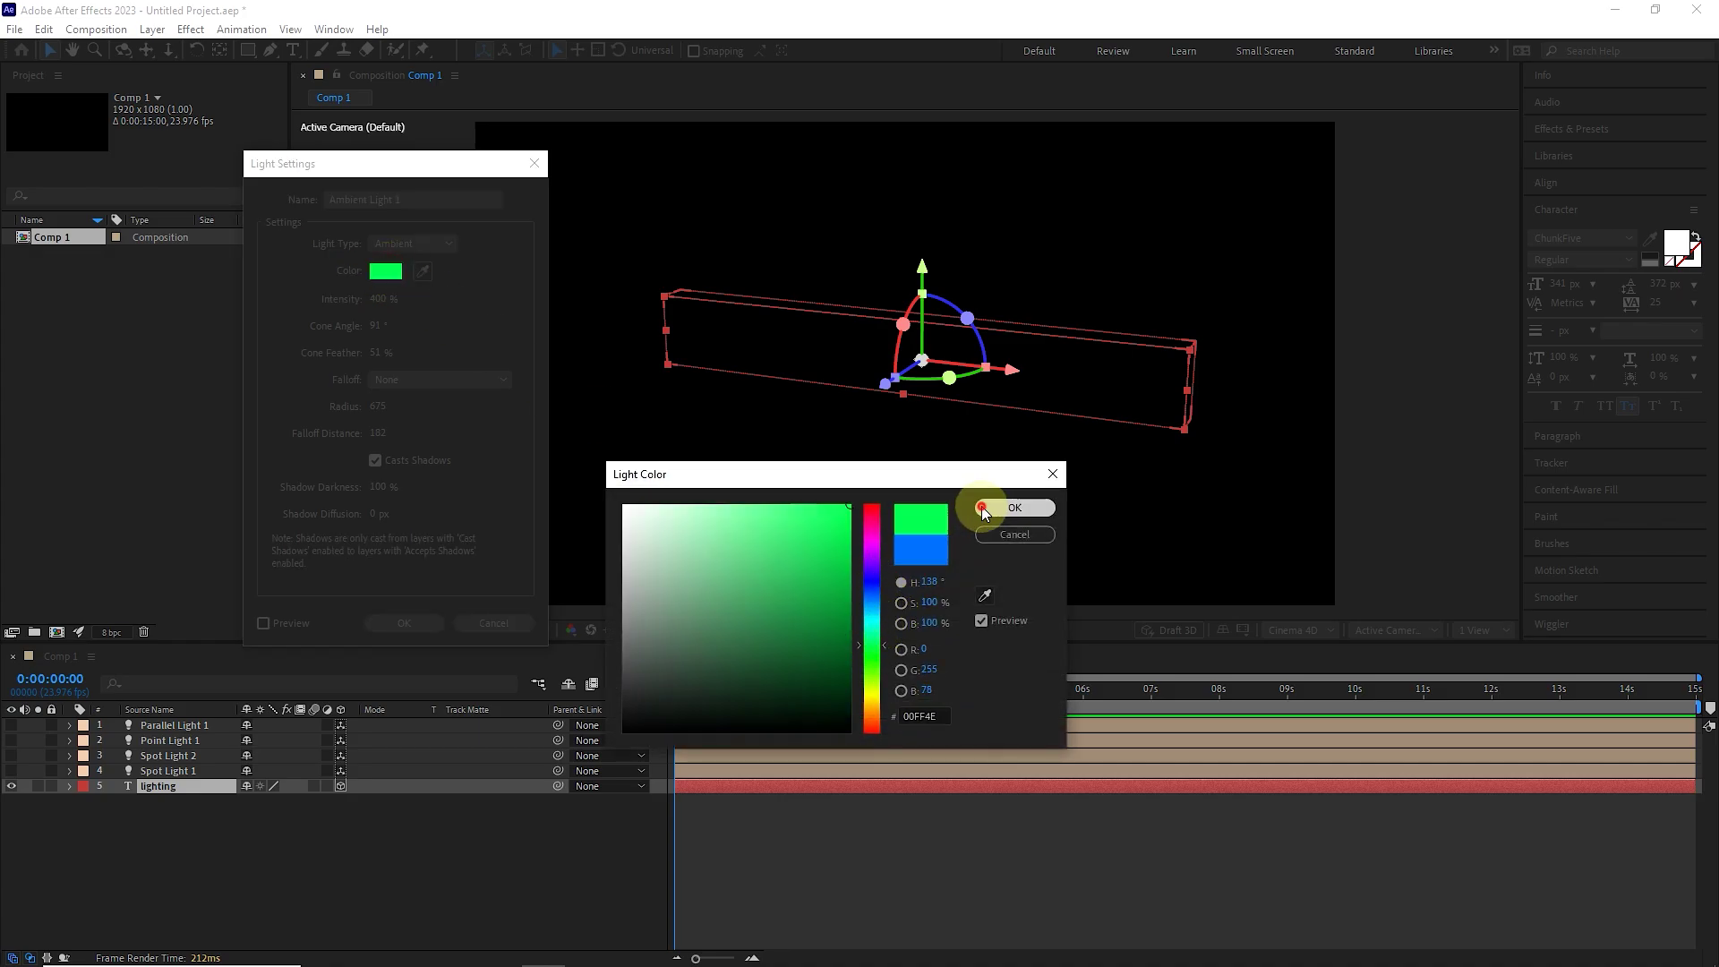
pyautogui.click(404, 622)
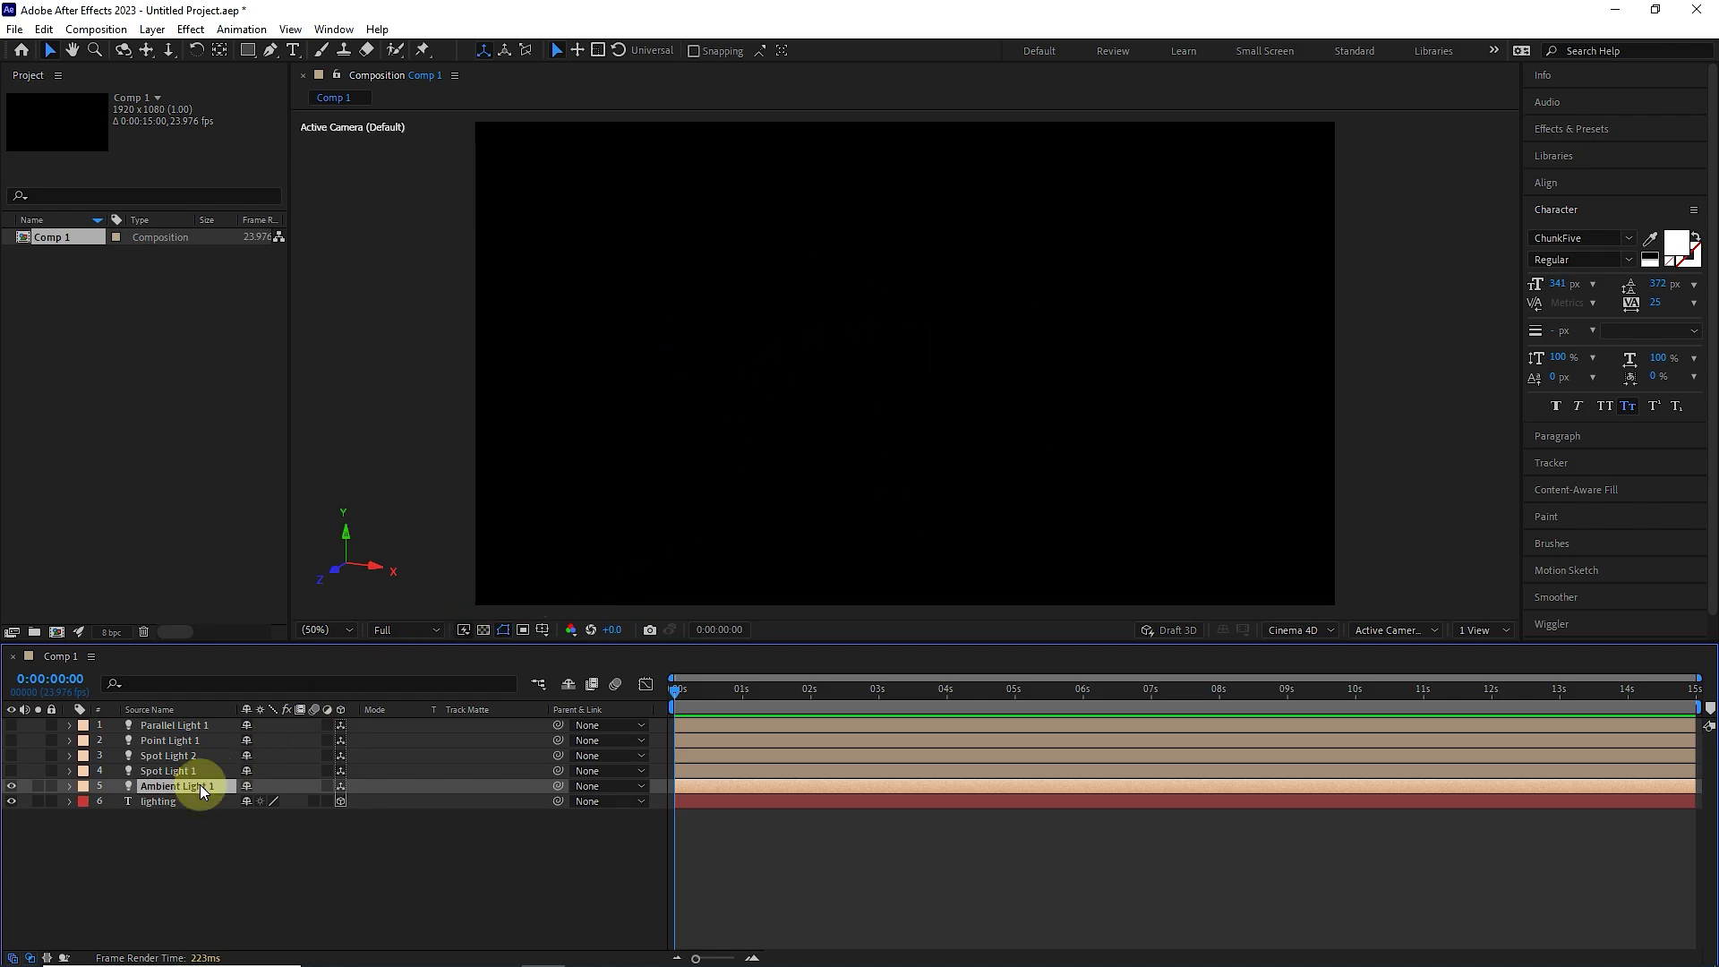
# Switch to the Classic 3D renderer and raise the LIGHTING text's Ambient material value to 16%
pyautogui.click(1303, 630)
pyautogui.click(1320, 650)
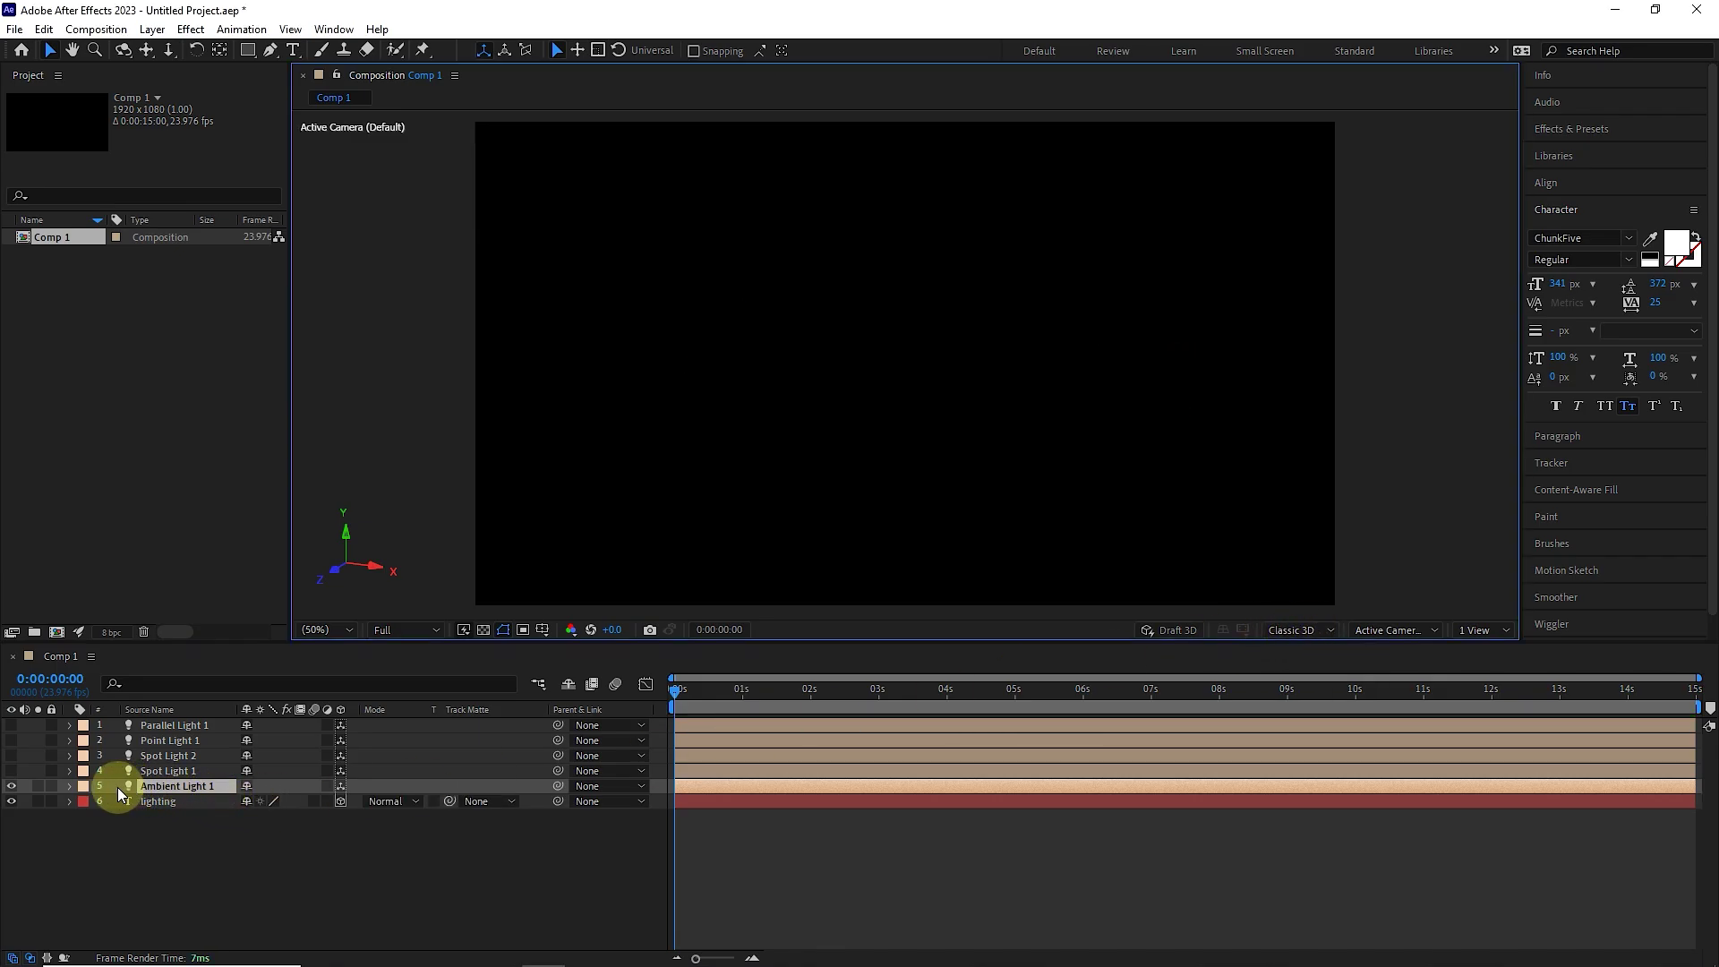
pyautogui.click(163, 803)
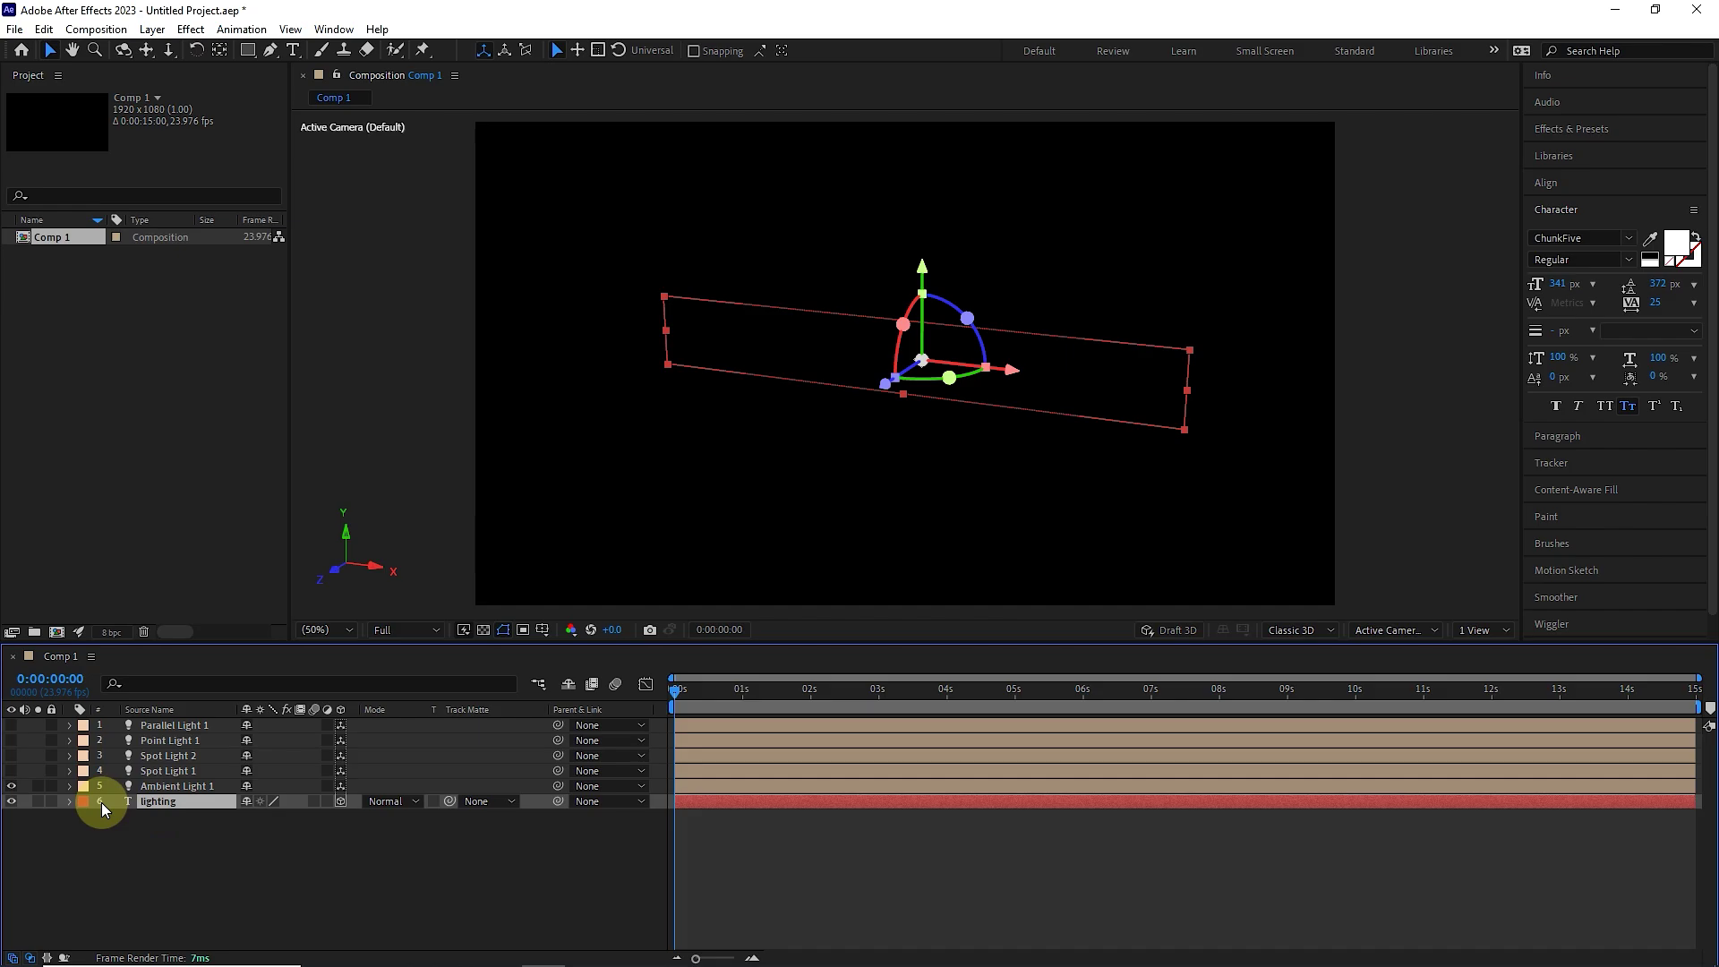
pyautogui.click(70, 802)
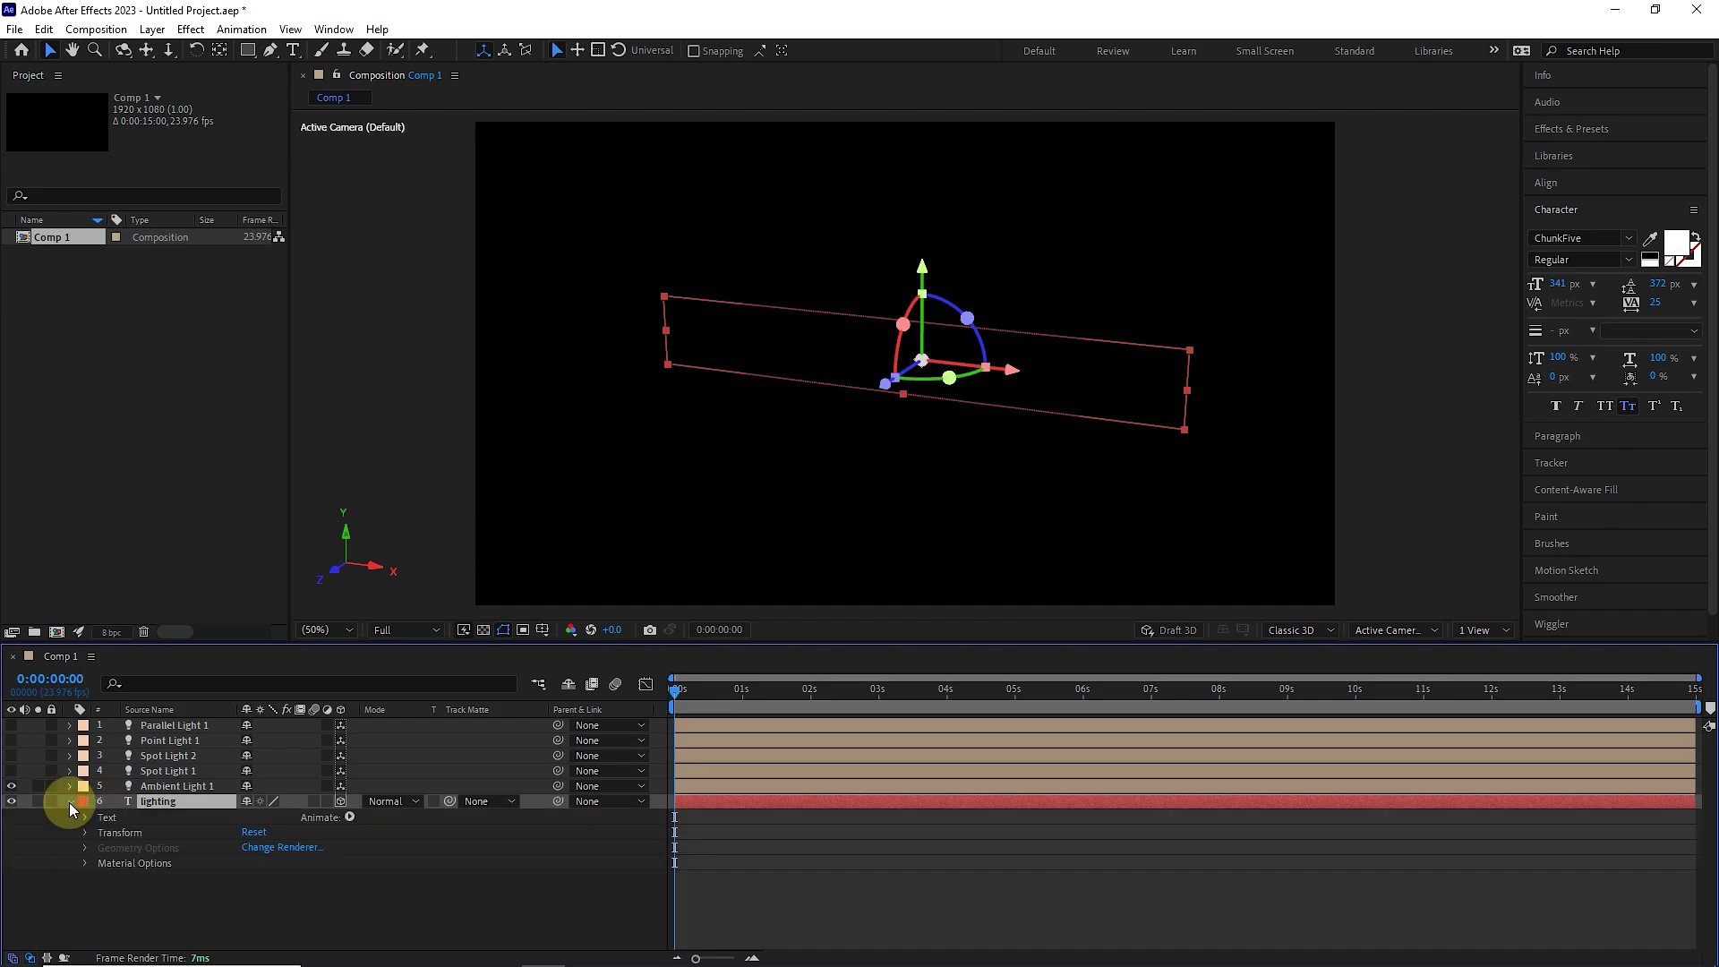
pyautogui.click(86, 862)
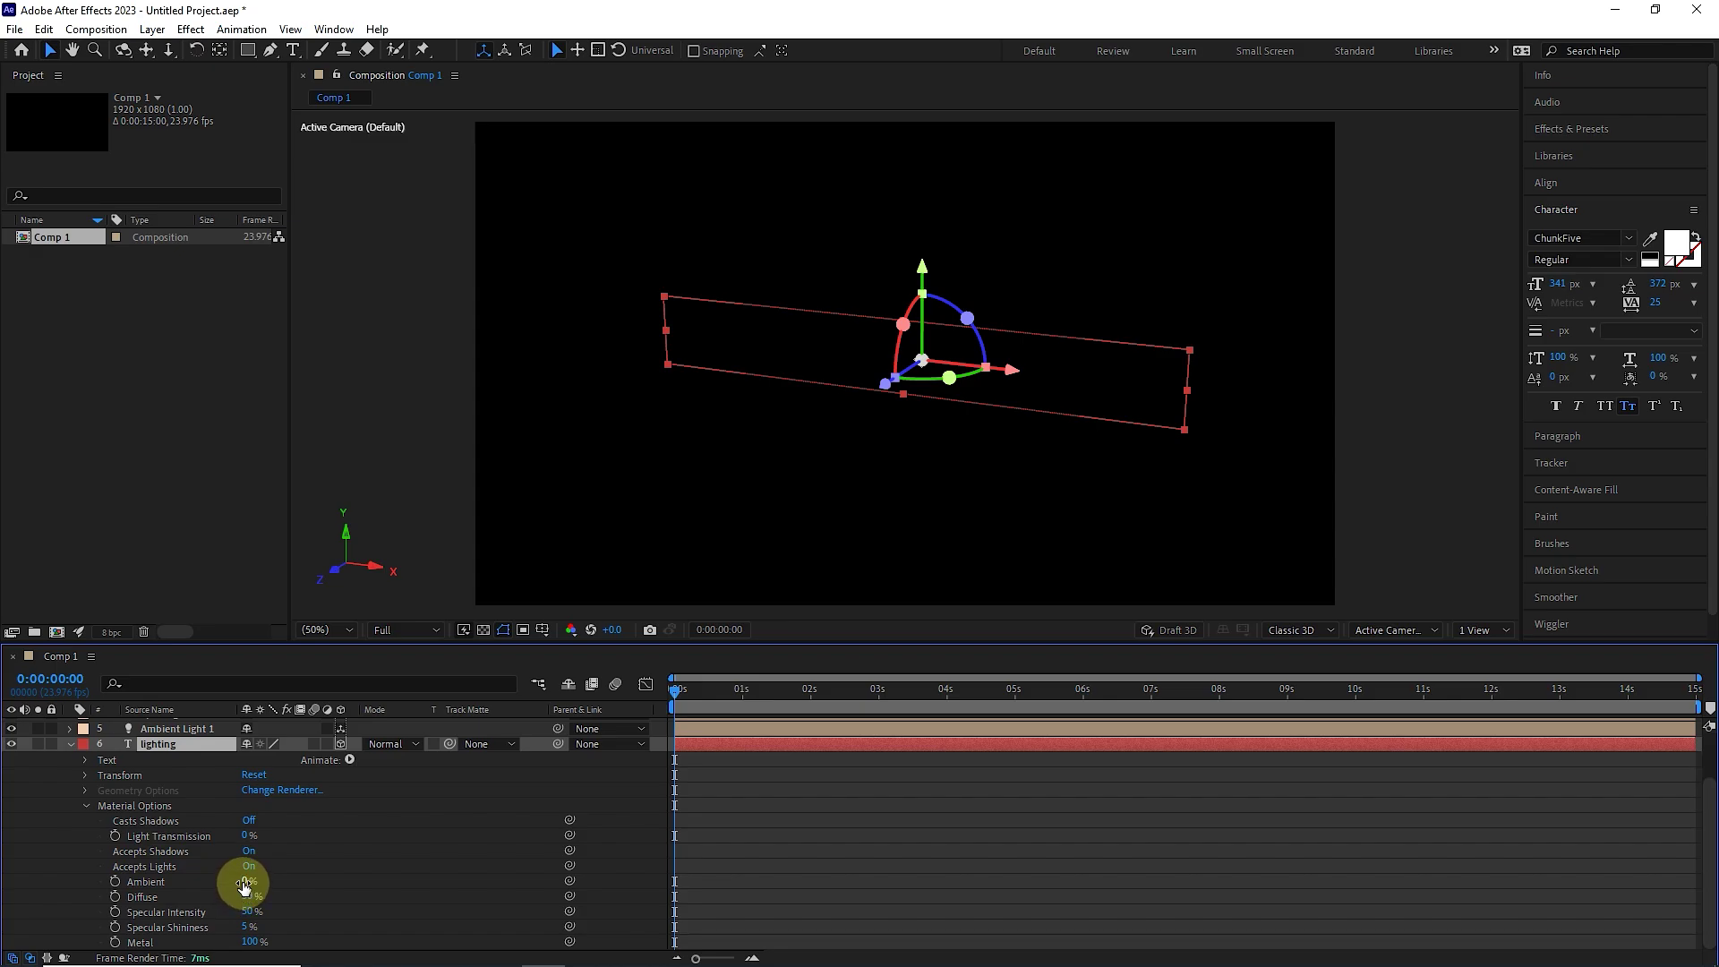
pyautogui.moveTo(247, 881); pyautogui.dragTo(262, 884)
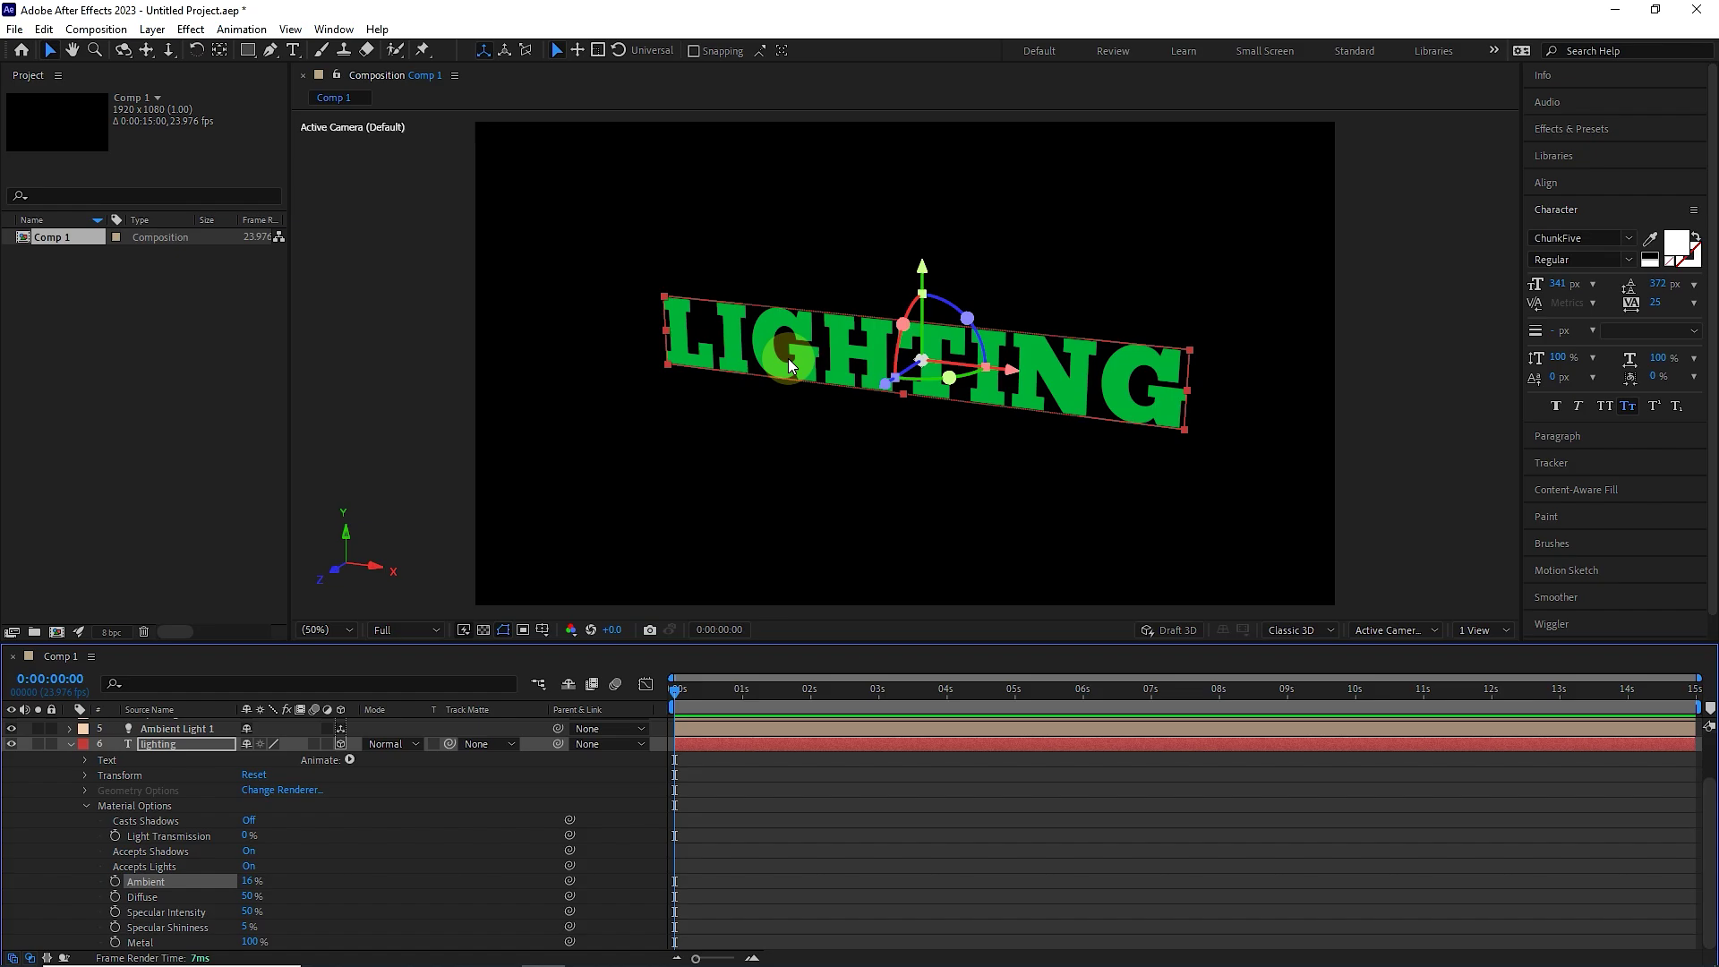
# Try several alternative hues for Ambient Light 1, then cancel out of its colour and settings dialogs
pyautogui.click(86, 805)
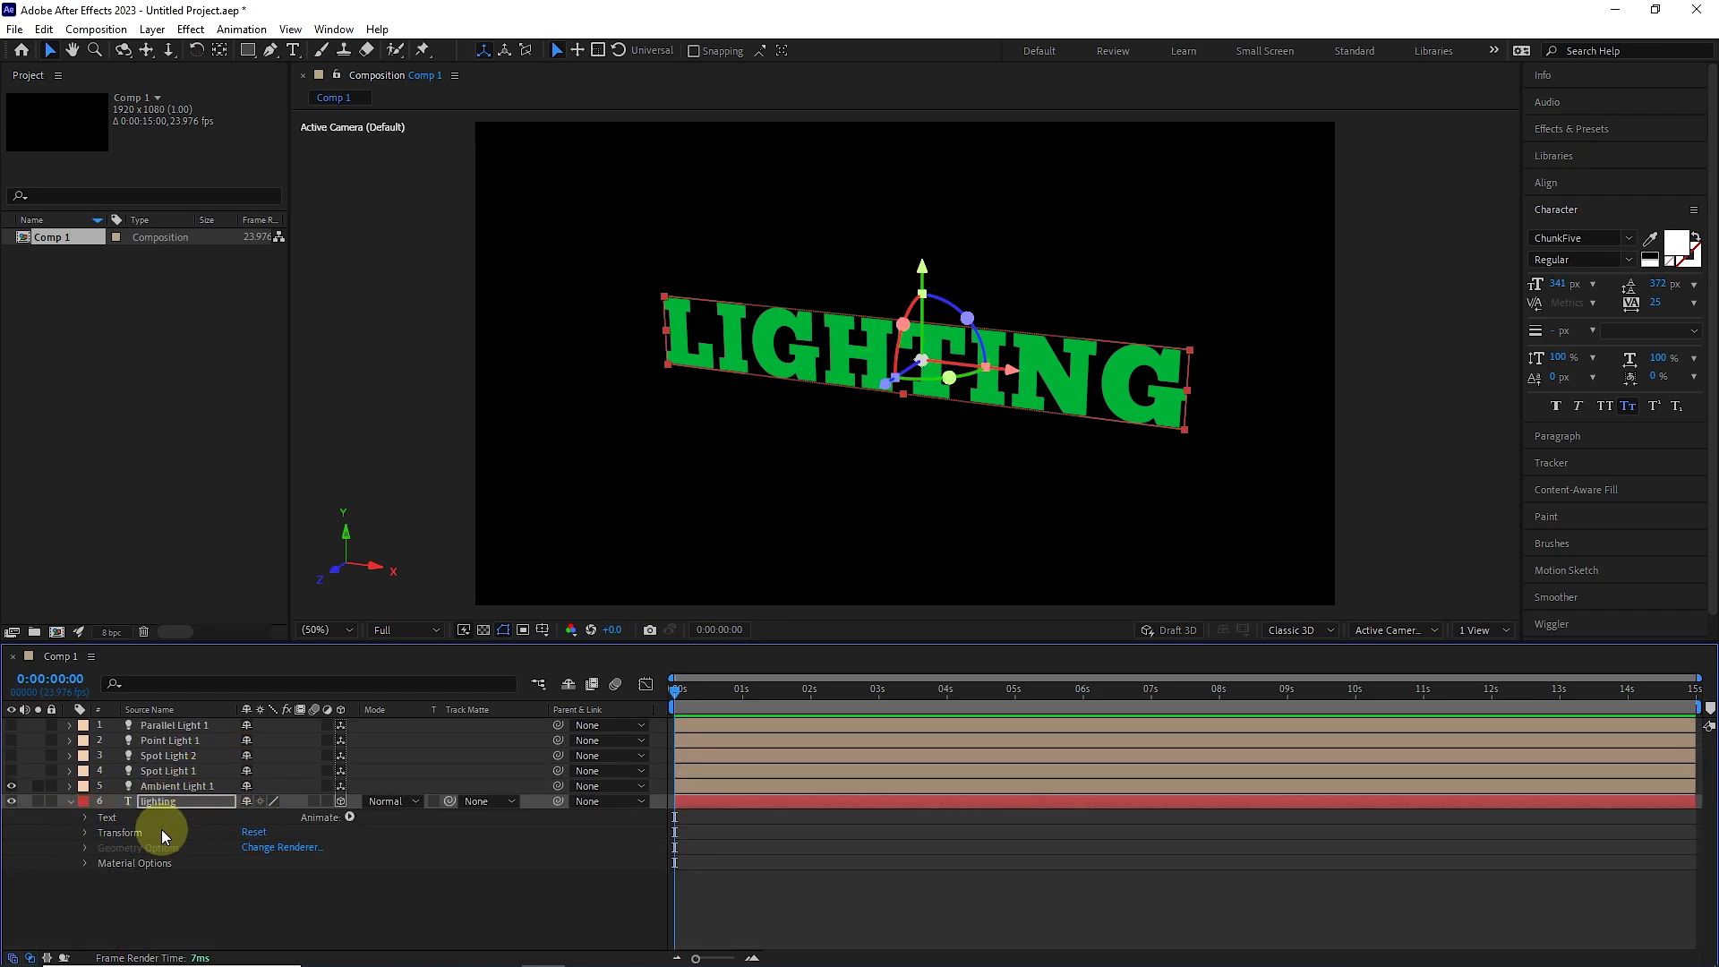
pyautogui.doubleClick(176, 785)
pyautogui.click(385, 271)
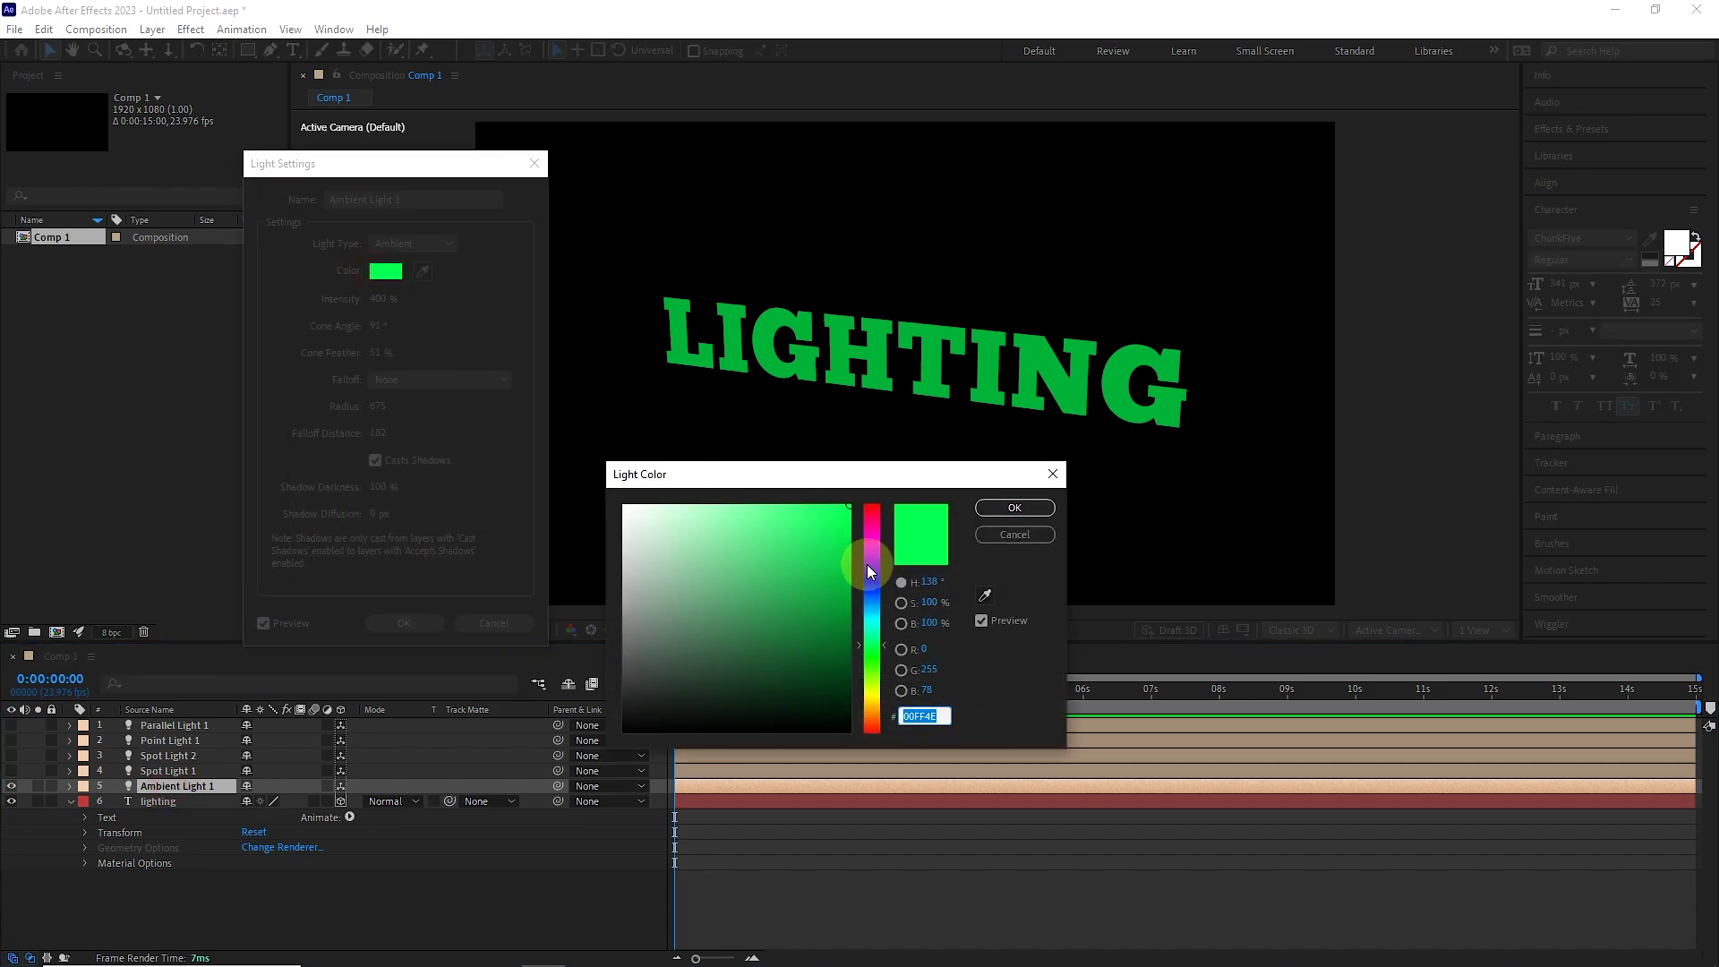
pyautogui.click(866, 564)
pyautogui.click(874, 613)
pyautogui.click(873, 664)
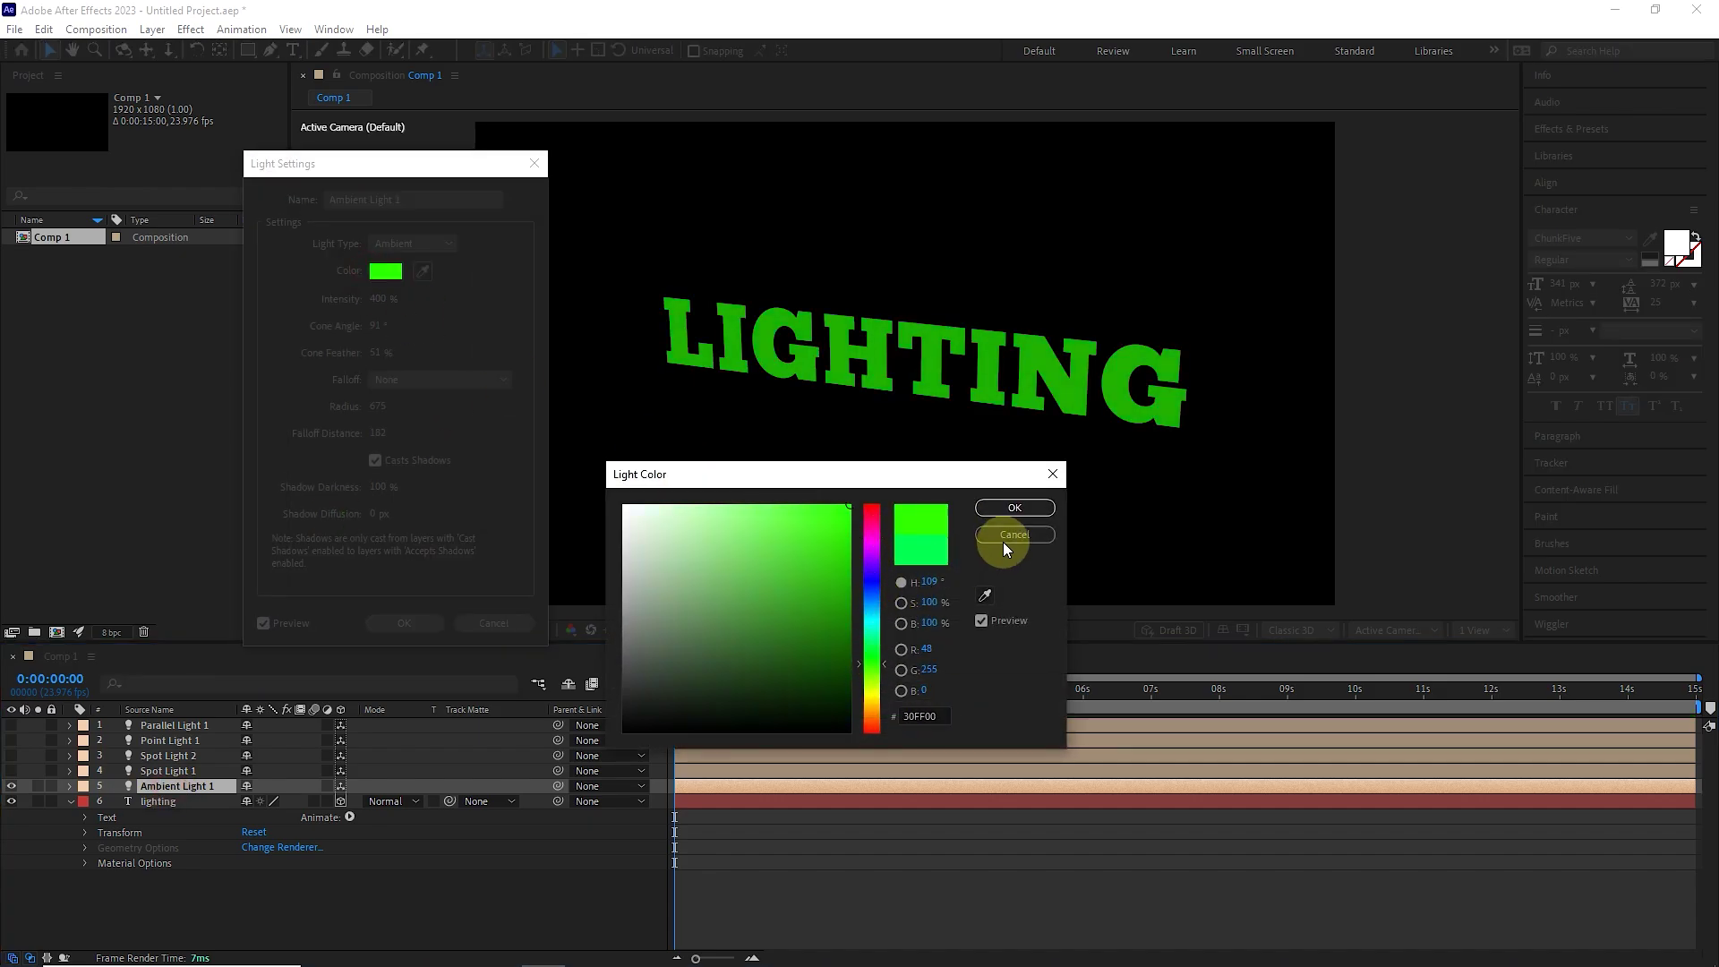
pyautogui.click(1005, 537)
pyautogui.click(470, 620)
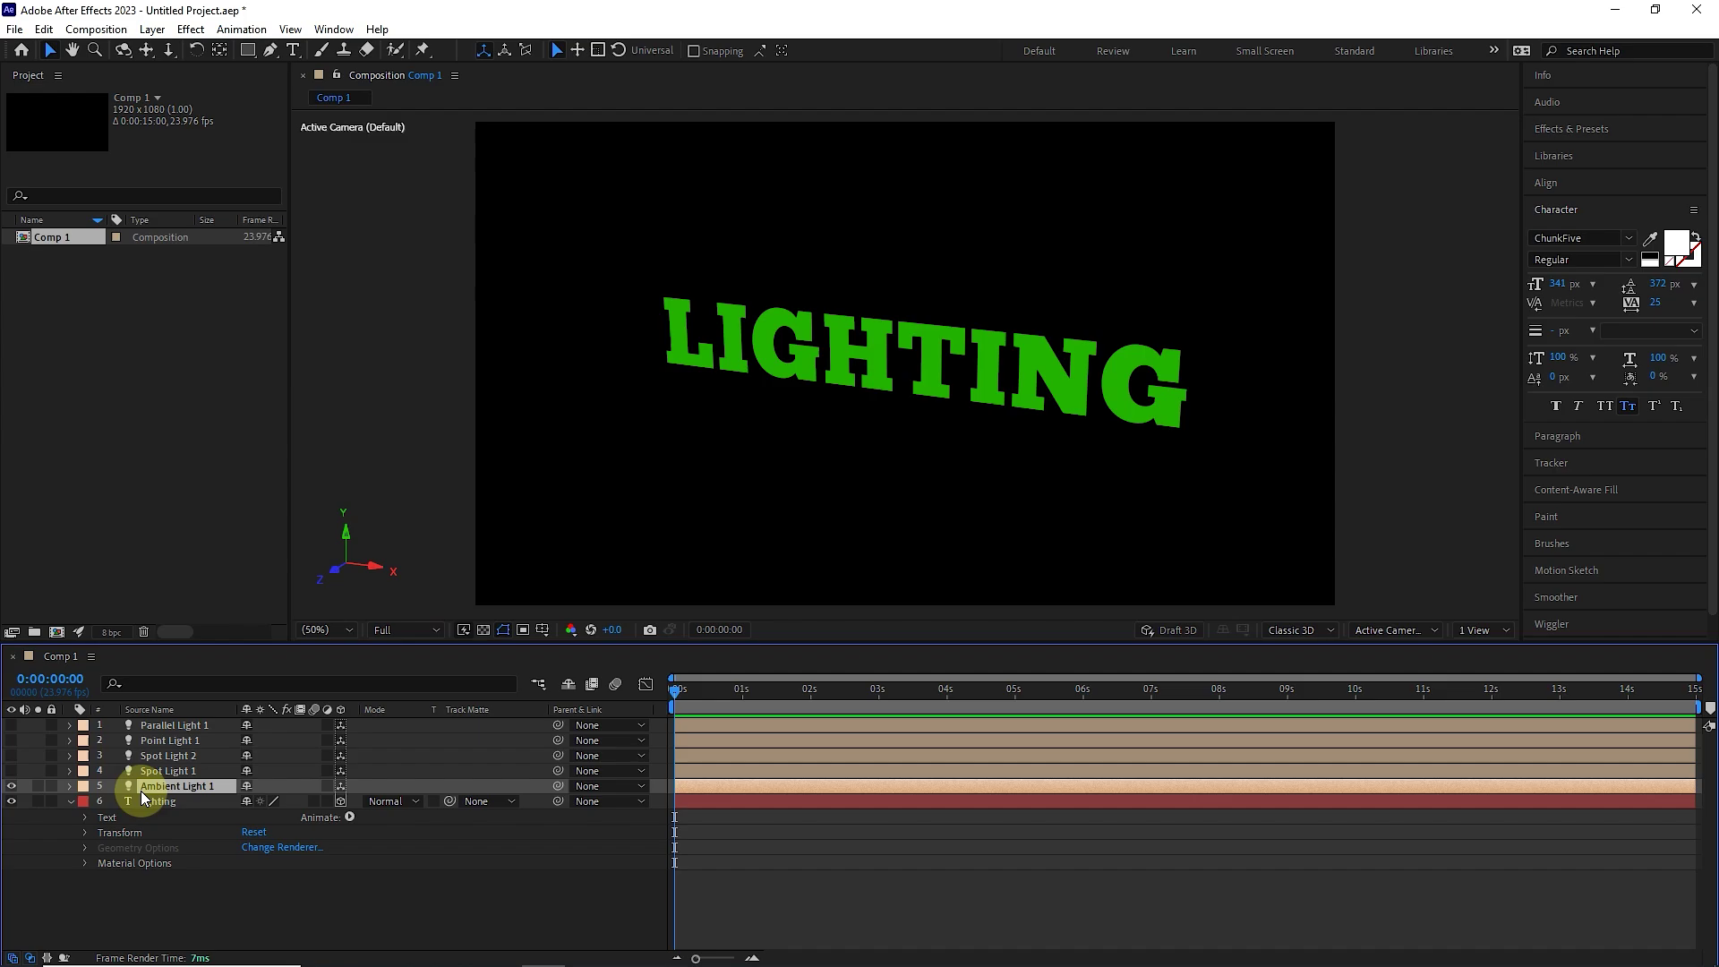
# Hide the ambient light, turn the other four lights back on, and restore the Cinema 4D renderer
pyautogui.click(13, 786)
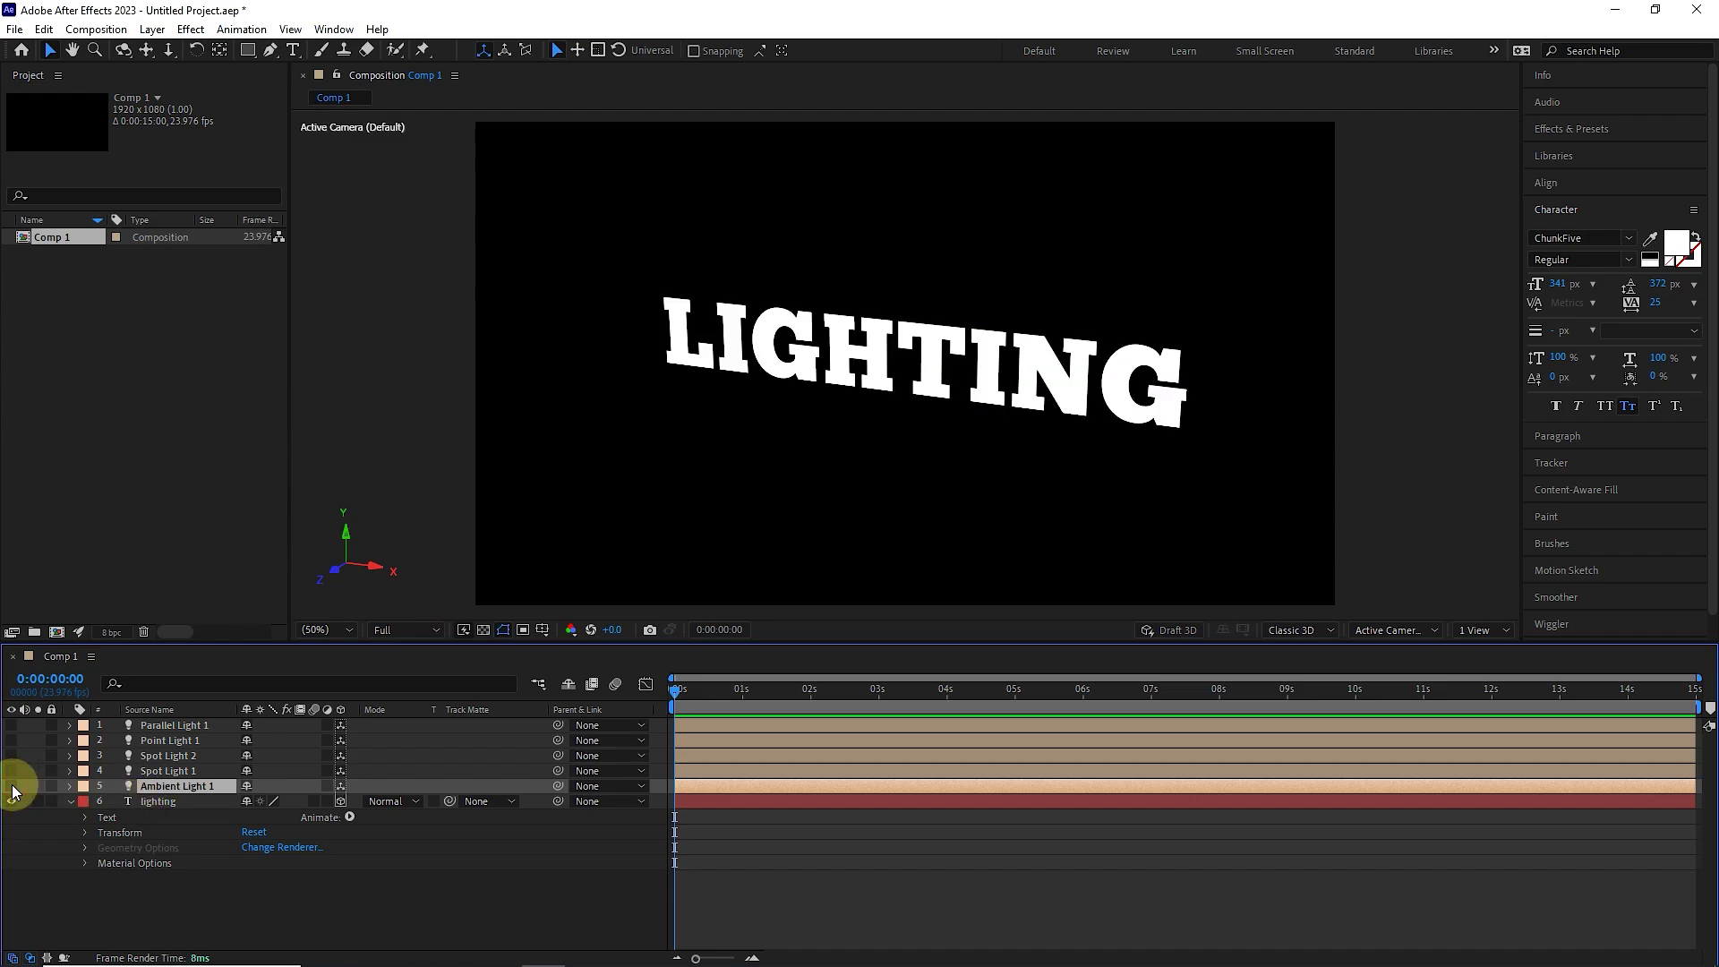
pyautogui.moveTo(12, 725); pyautogui.dragTo(12, 770)
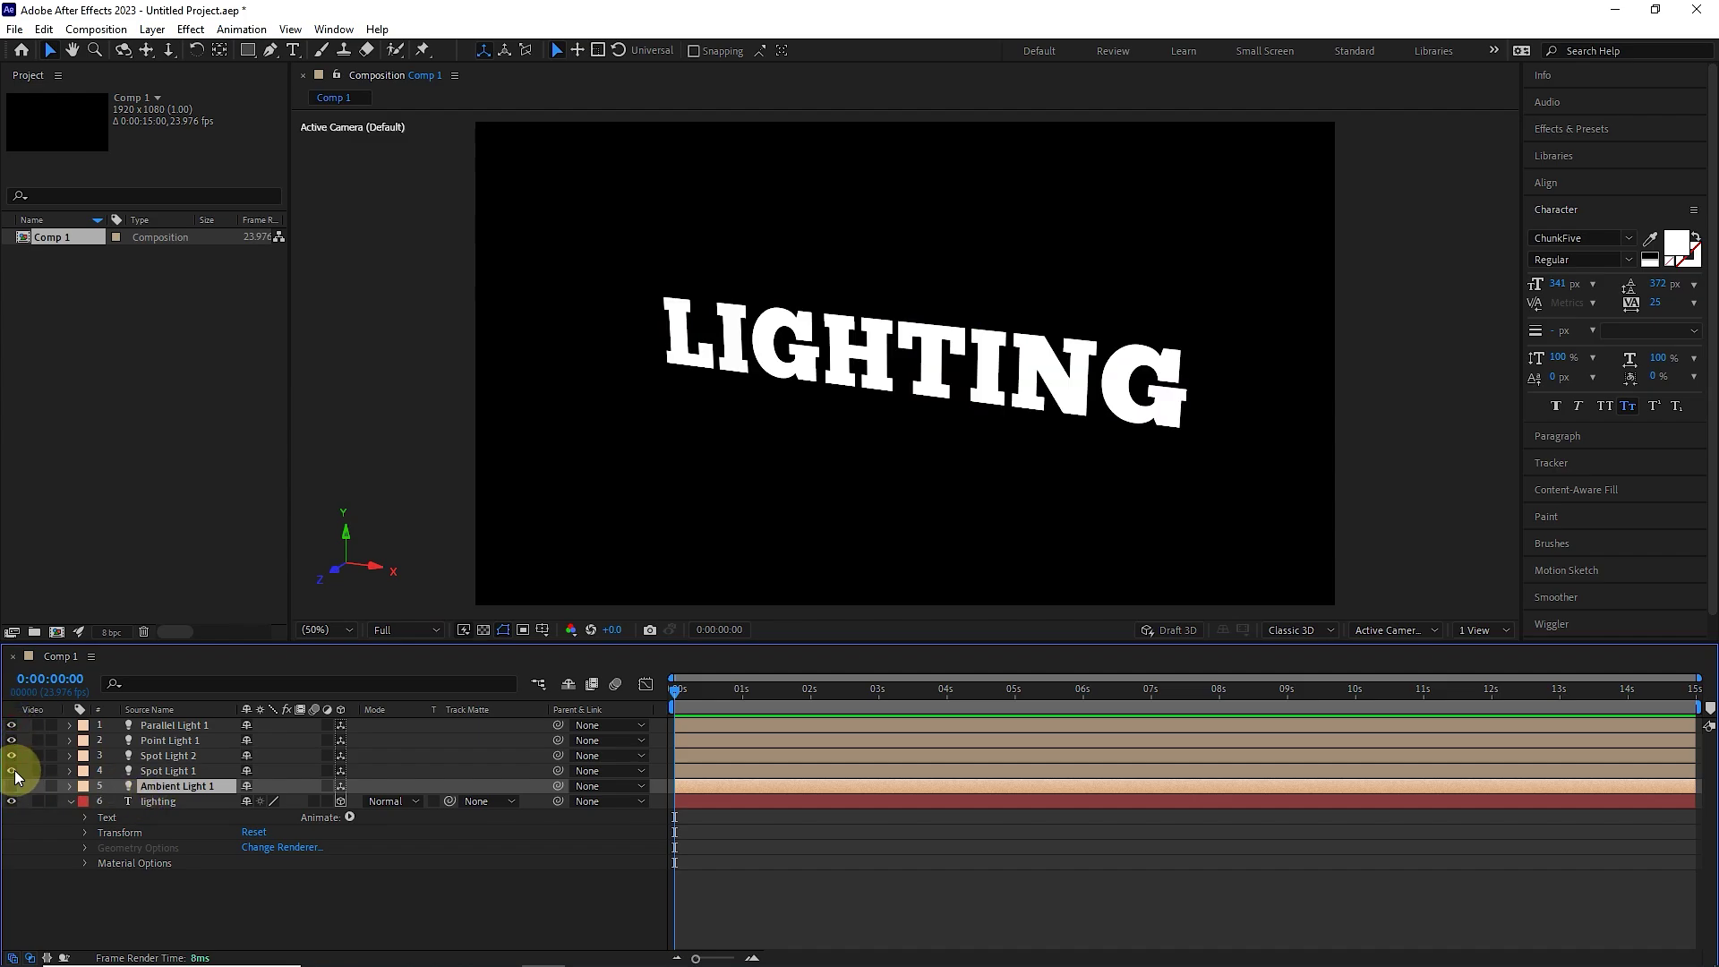
pyautogui.click(1302, 631)
pyautogui.click(1307, 668)
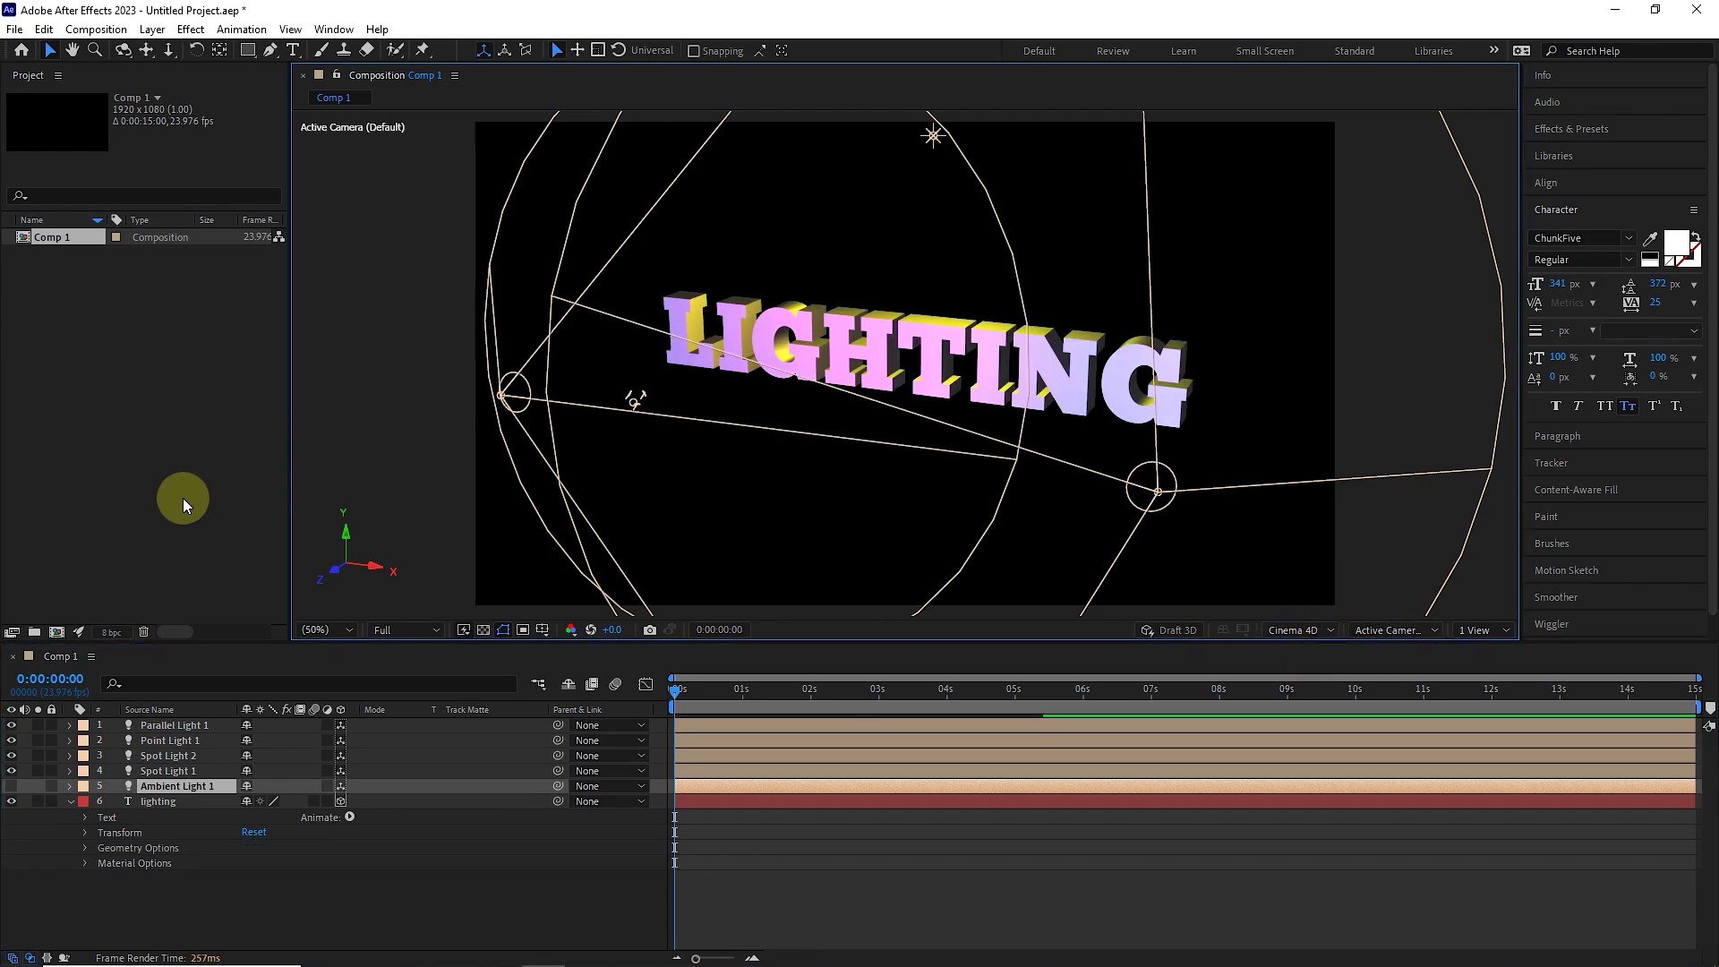
# Keyframe Spot Light 1's Y Rotation at 0° at 5s and -70° at 0s
pyautogui.press('r')
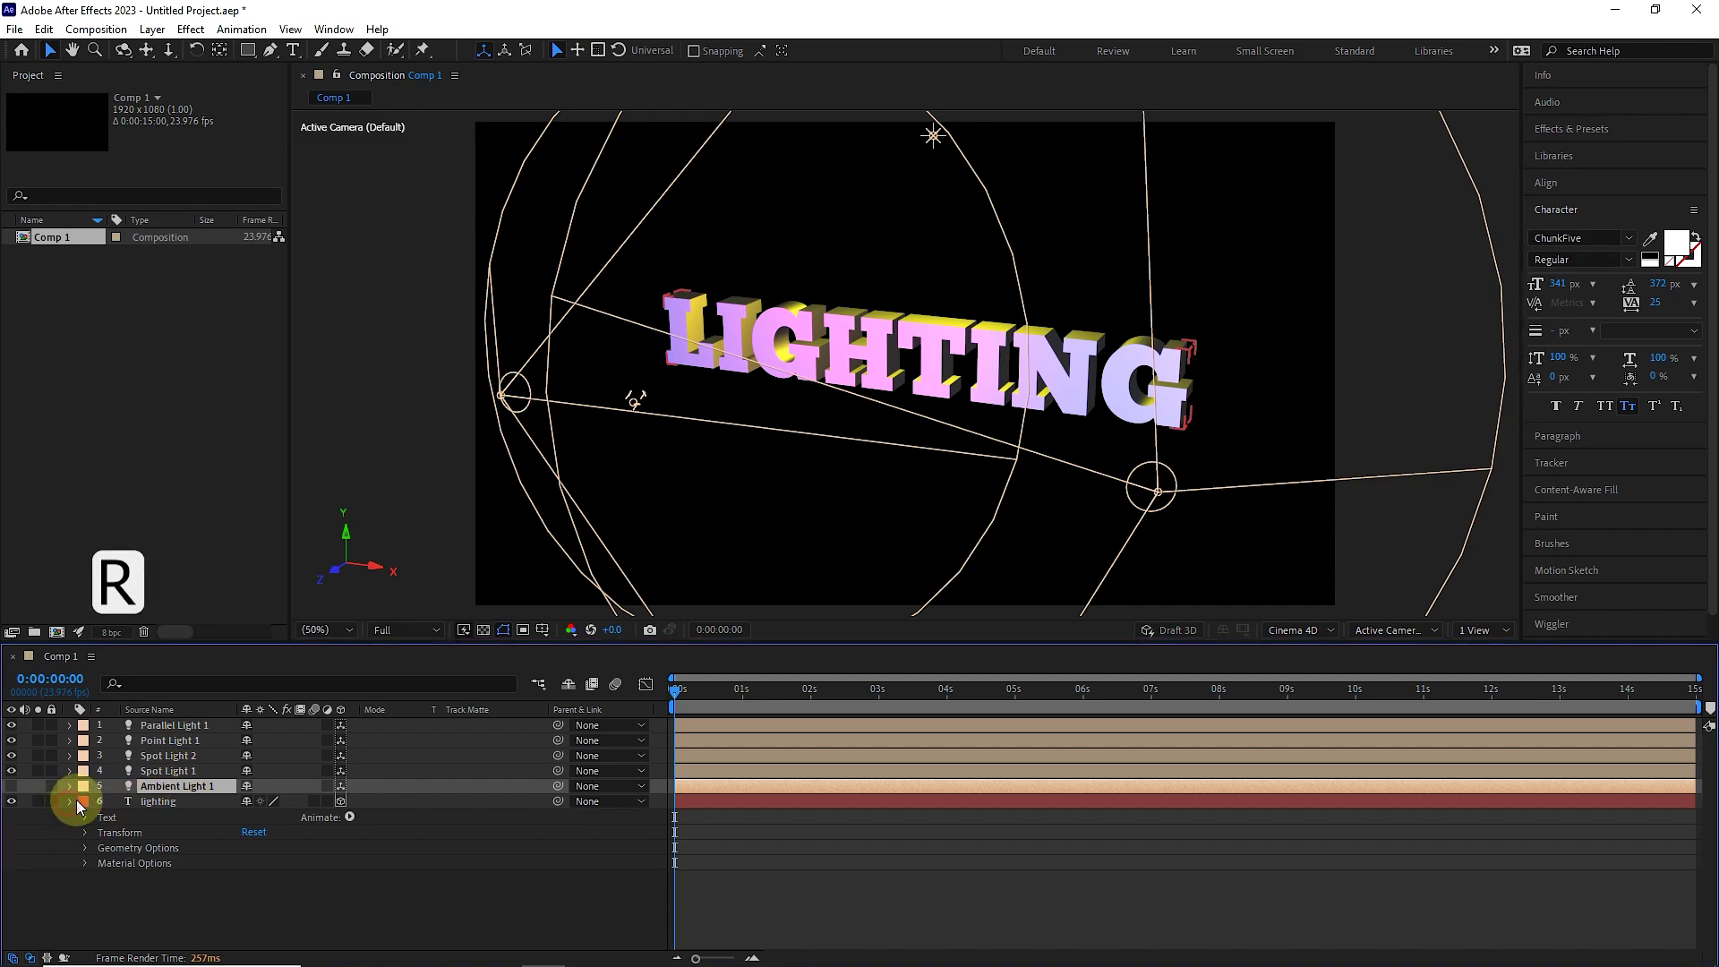
pyautogui.click(76, 800)
pyautogui.click(170, 771)
pyautogui.press('r')
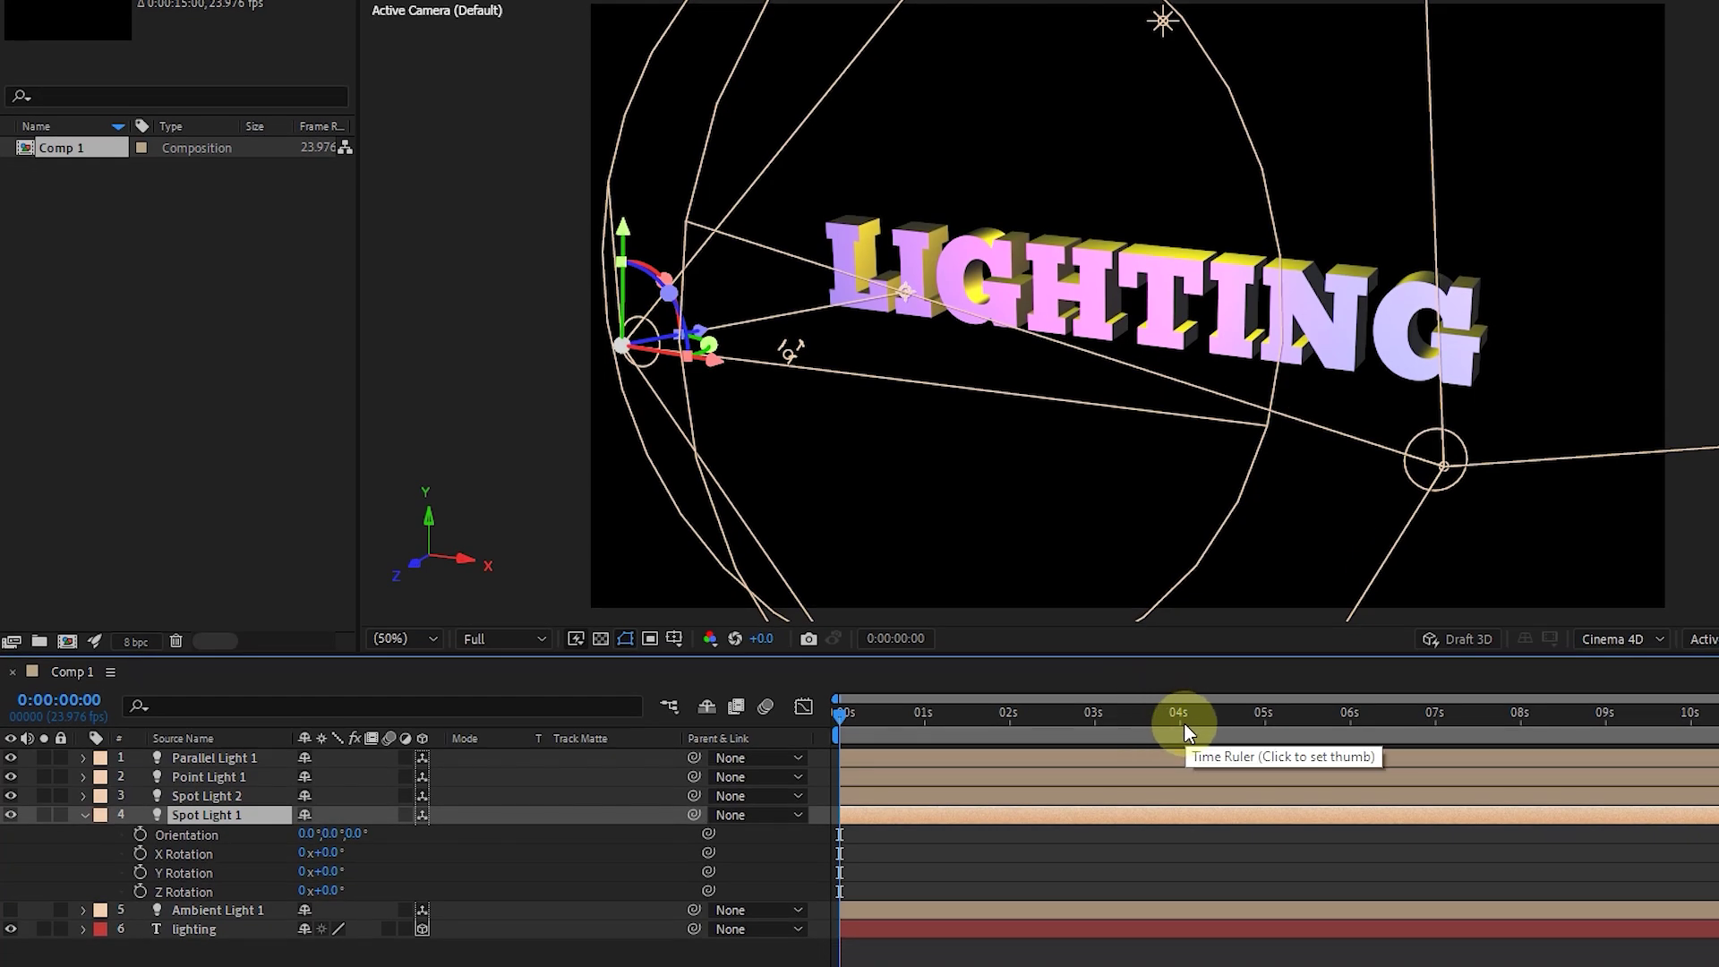
pyautogui.moveTo(1269, 719); pyautogui.dragTo(1260, 722)
pyautogui.click(139, 872)
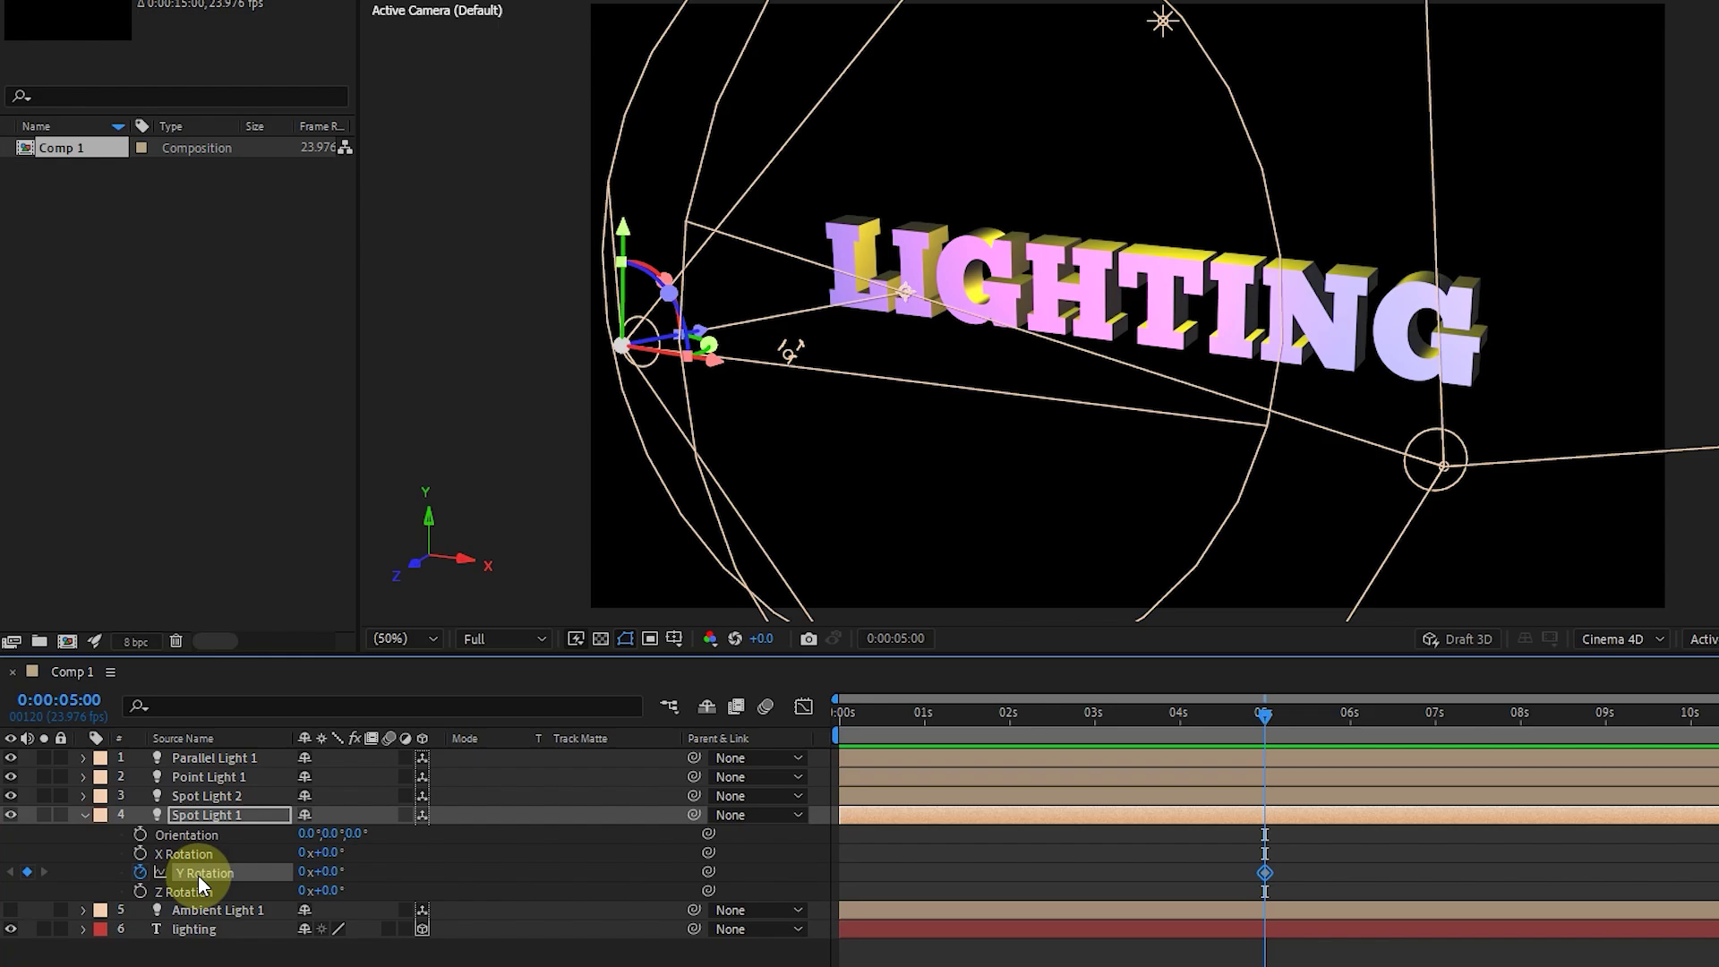
pyautogui.click(846, 723)
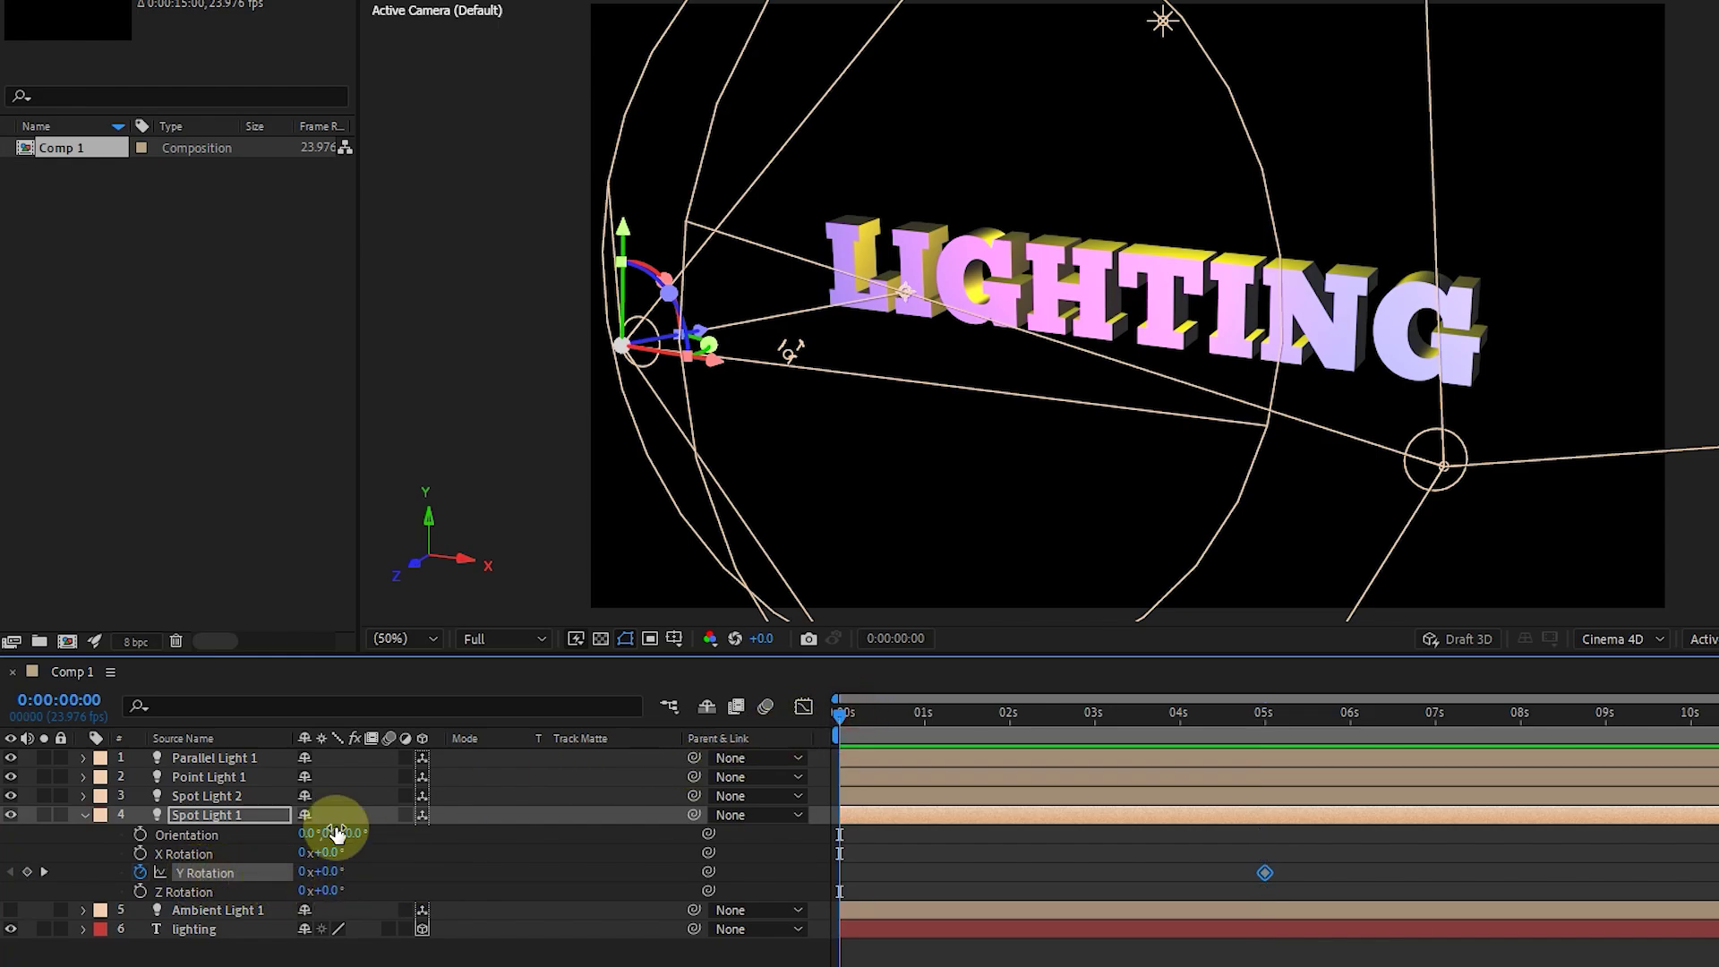
pyautogui.moveTo(322, 872)
pyautogui.mouseDown()
pyautogui.moveTo(345, 870)
pyautogui.moveTo(173, 874)
pyautogui.moveTo(337, 864)
pyautogui.mouseUp()
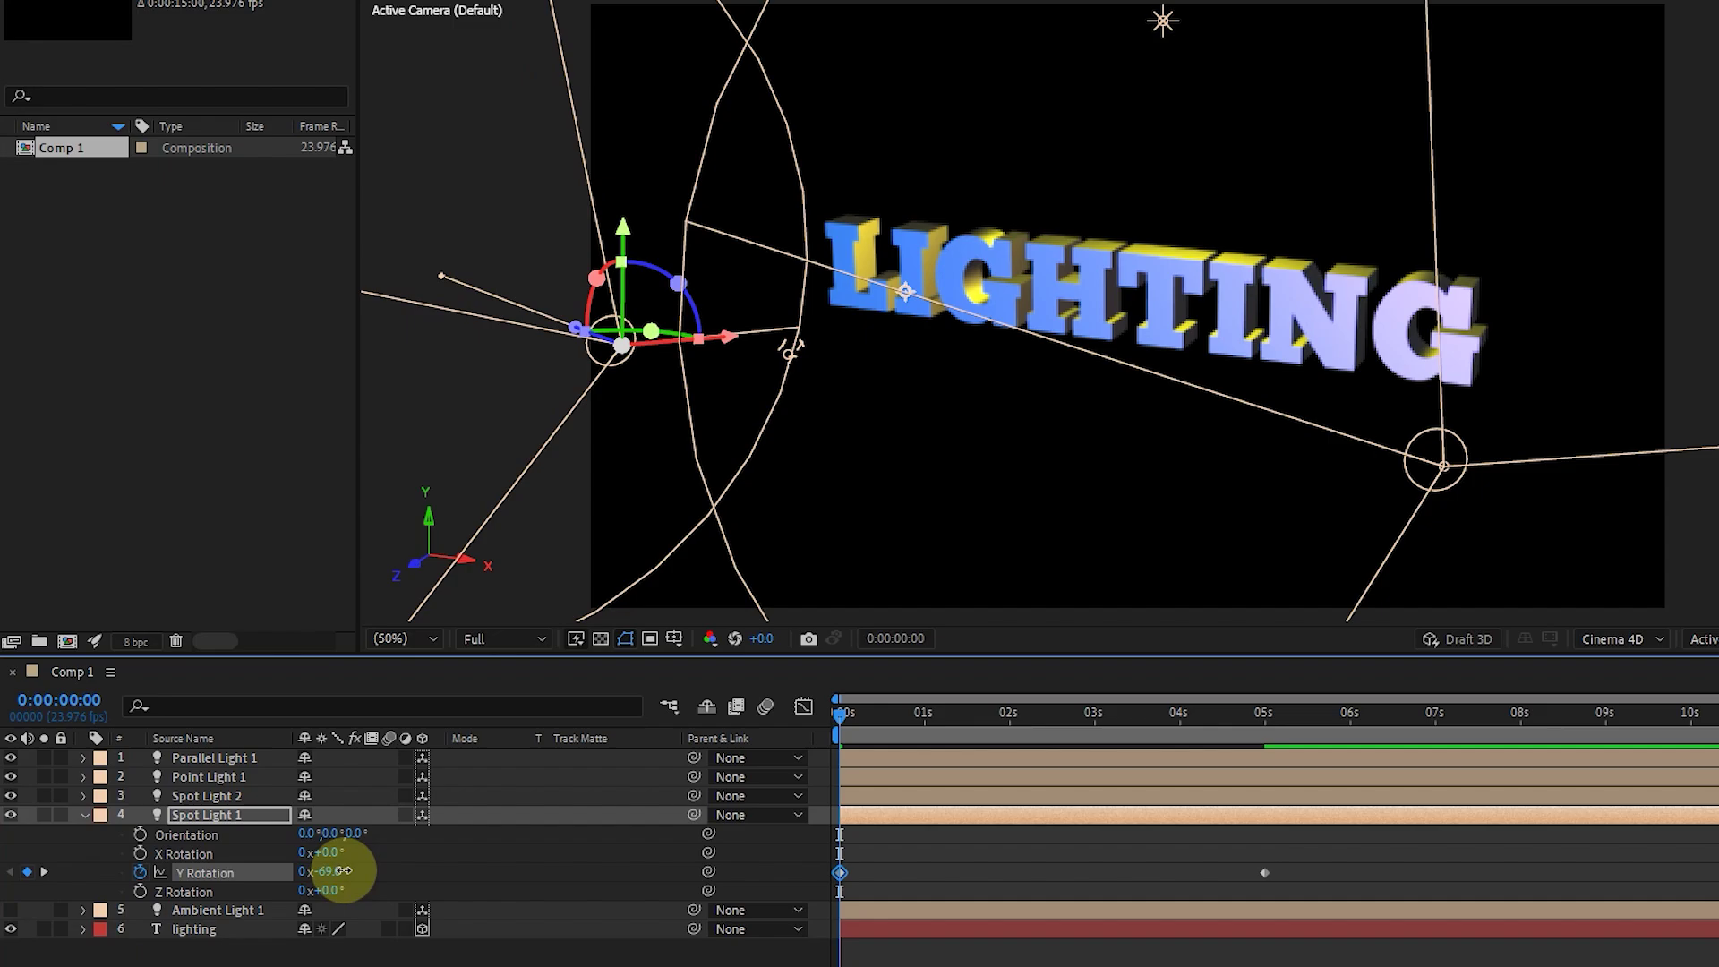
pyautogui.moveTo(838, 712)
pyautogui.mouseDown()
pyautogui.moveTo(985, 707)
pyautogui.moveTo(820, 732)
pyautogui.mouseUp()
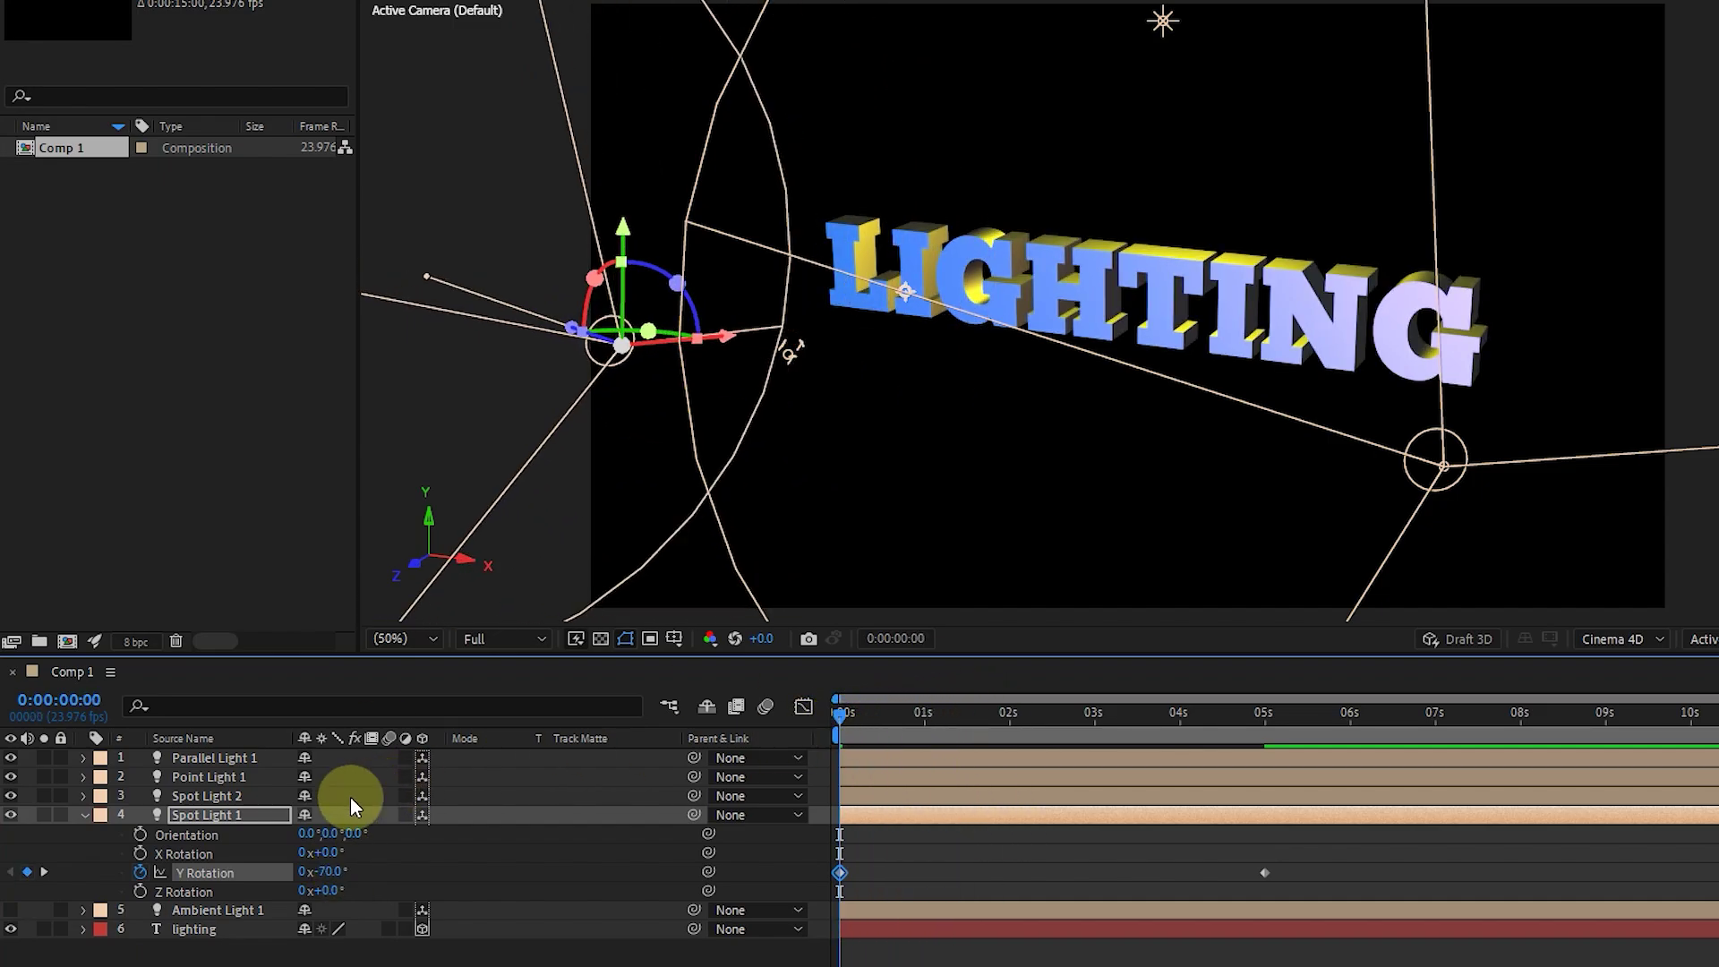
# Keyframe Spot Light 2's Y Rotation at 0° at 5s and turn it positive at 0s
pyautogui.click(212, 797)
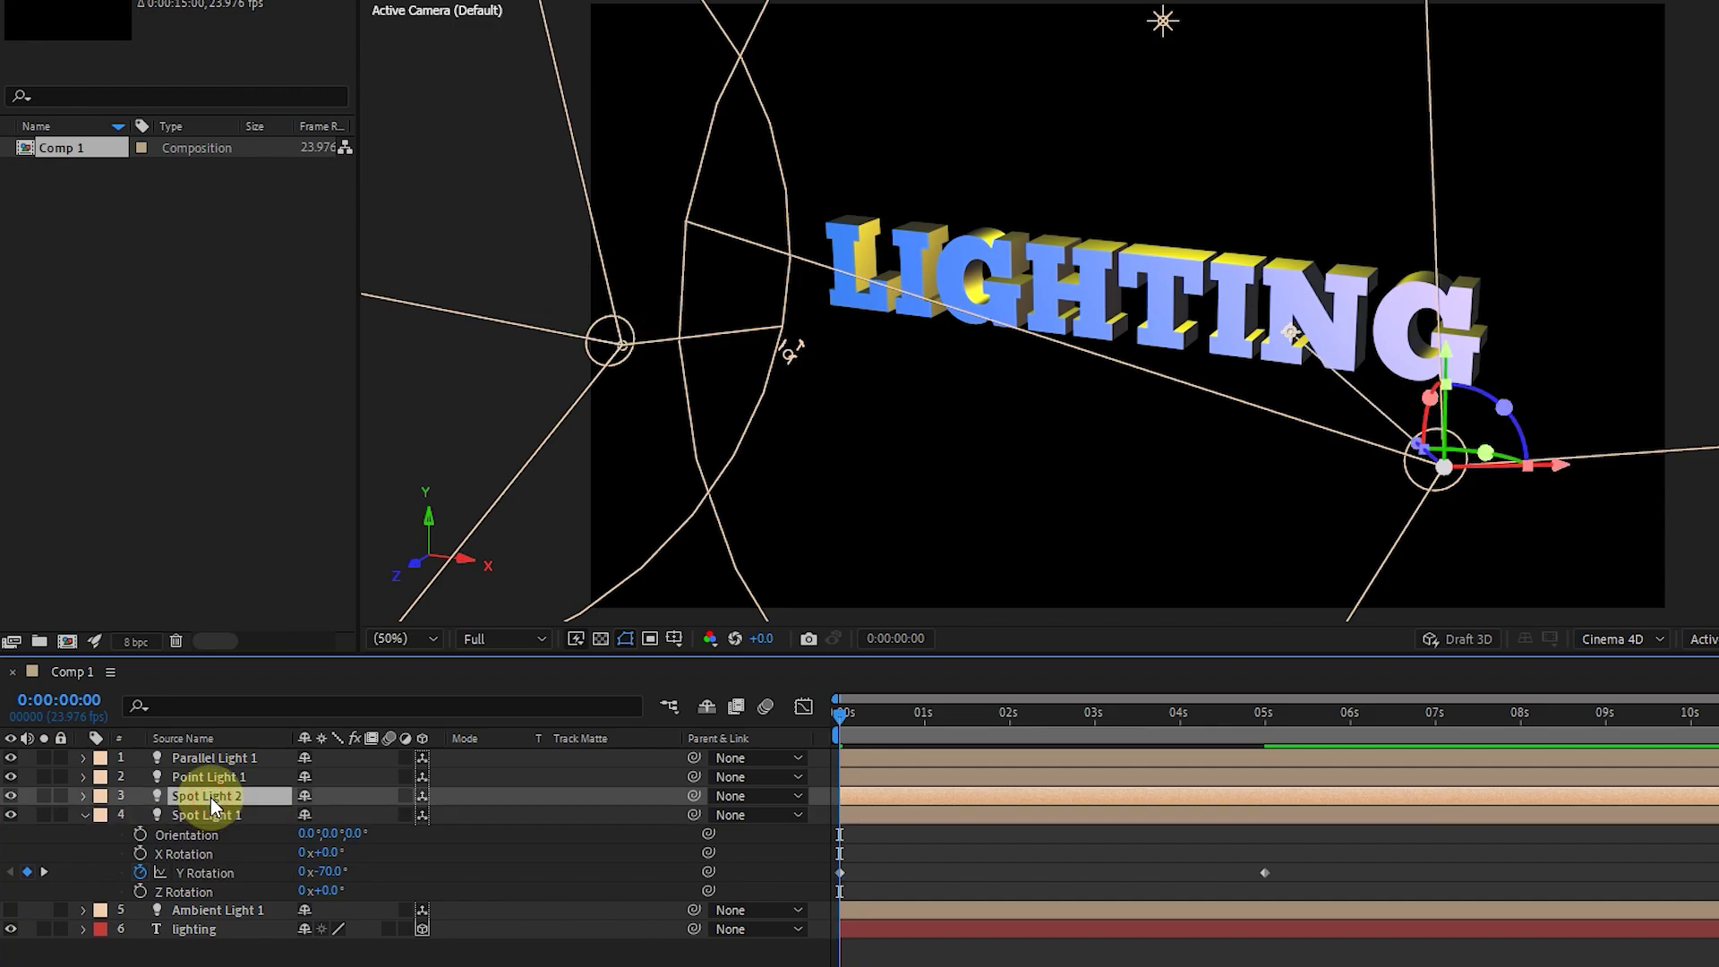
pyautogui.press('r')
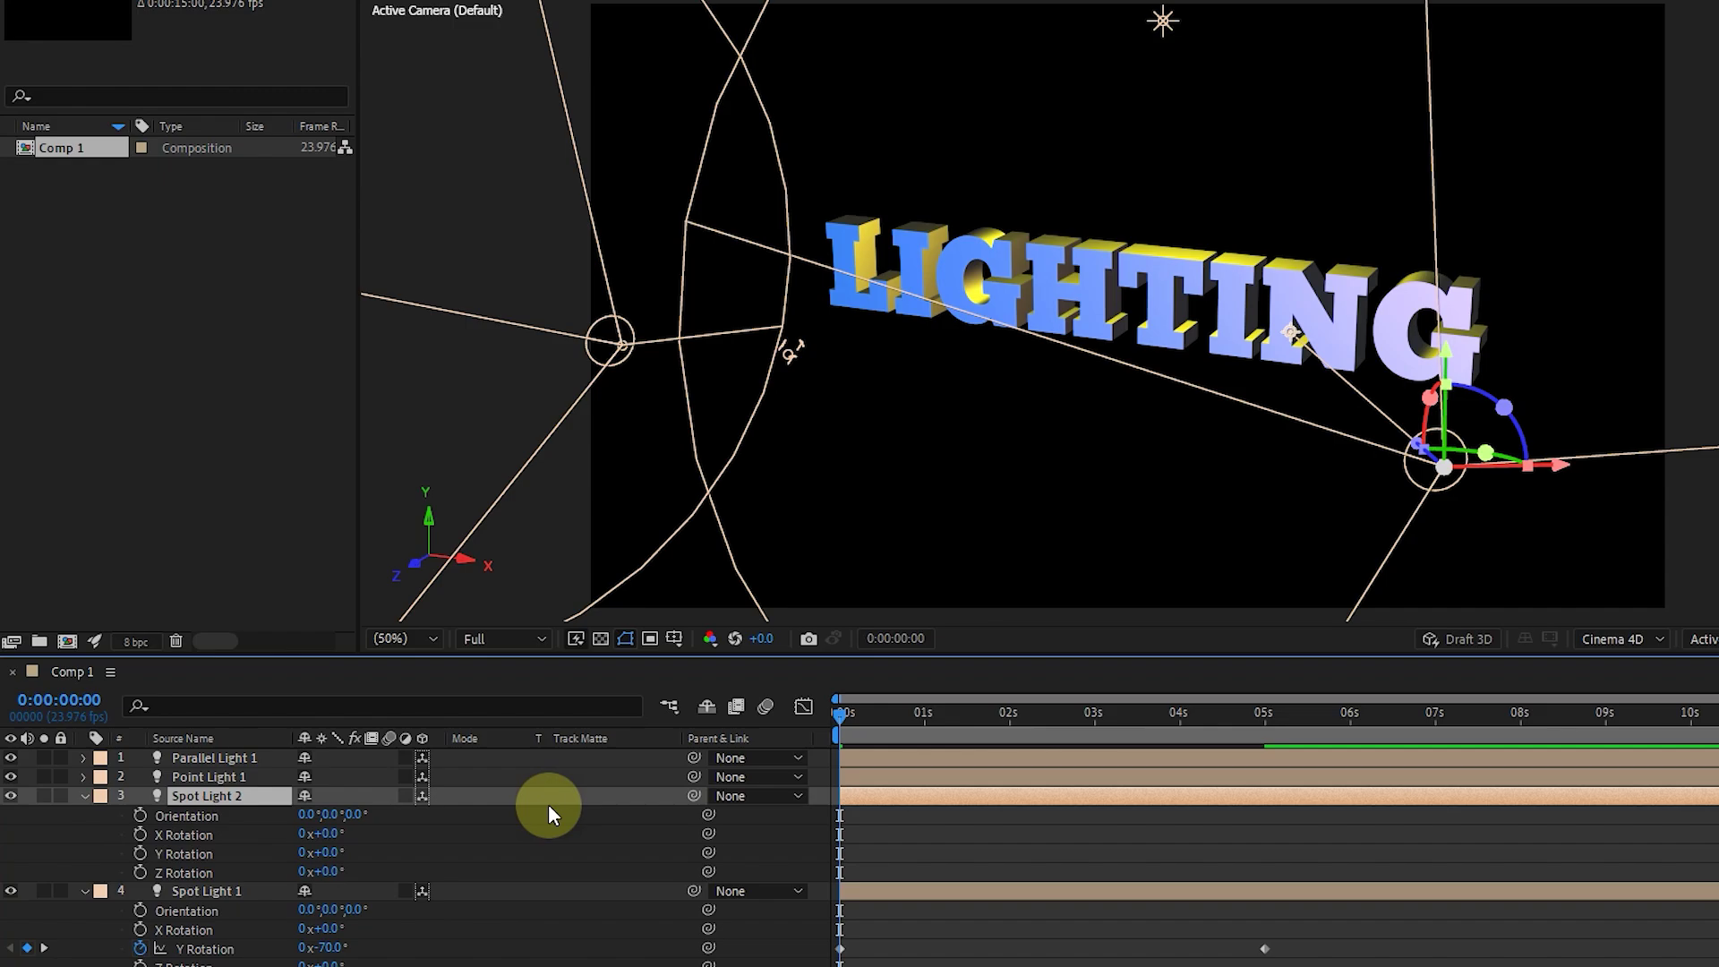
pyautogui.moveTo(1250, 726); pyautogui.dragTo(1262, 717)
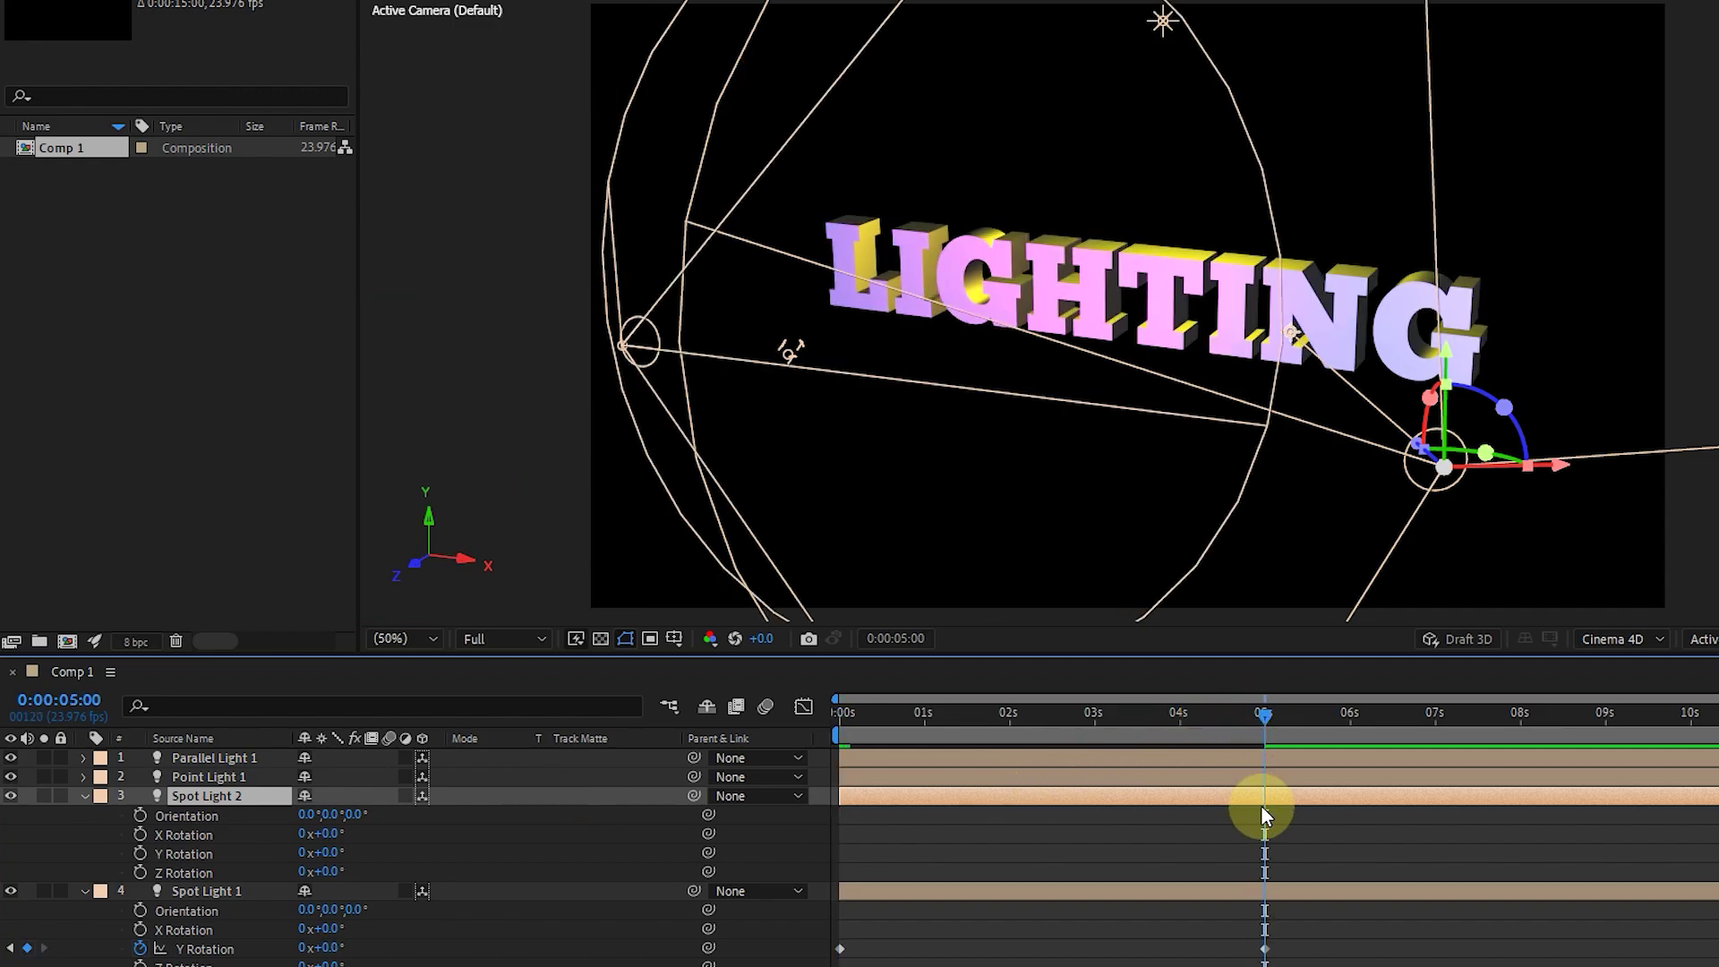
pyautogui.click(141, 853)
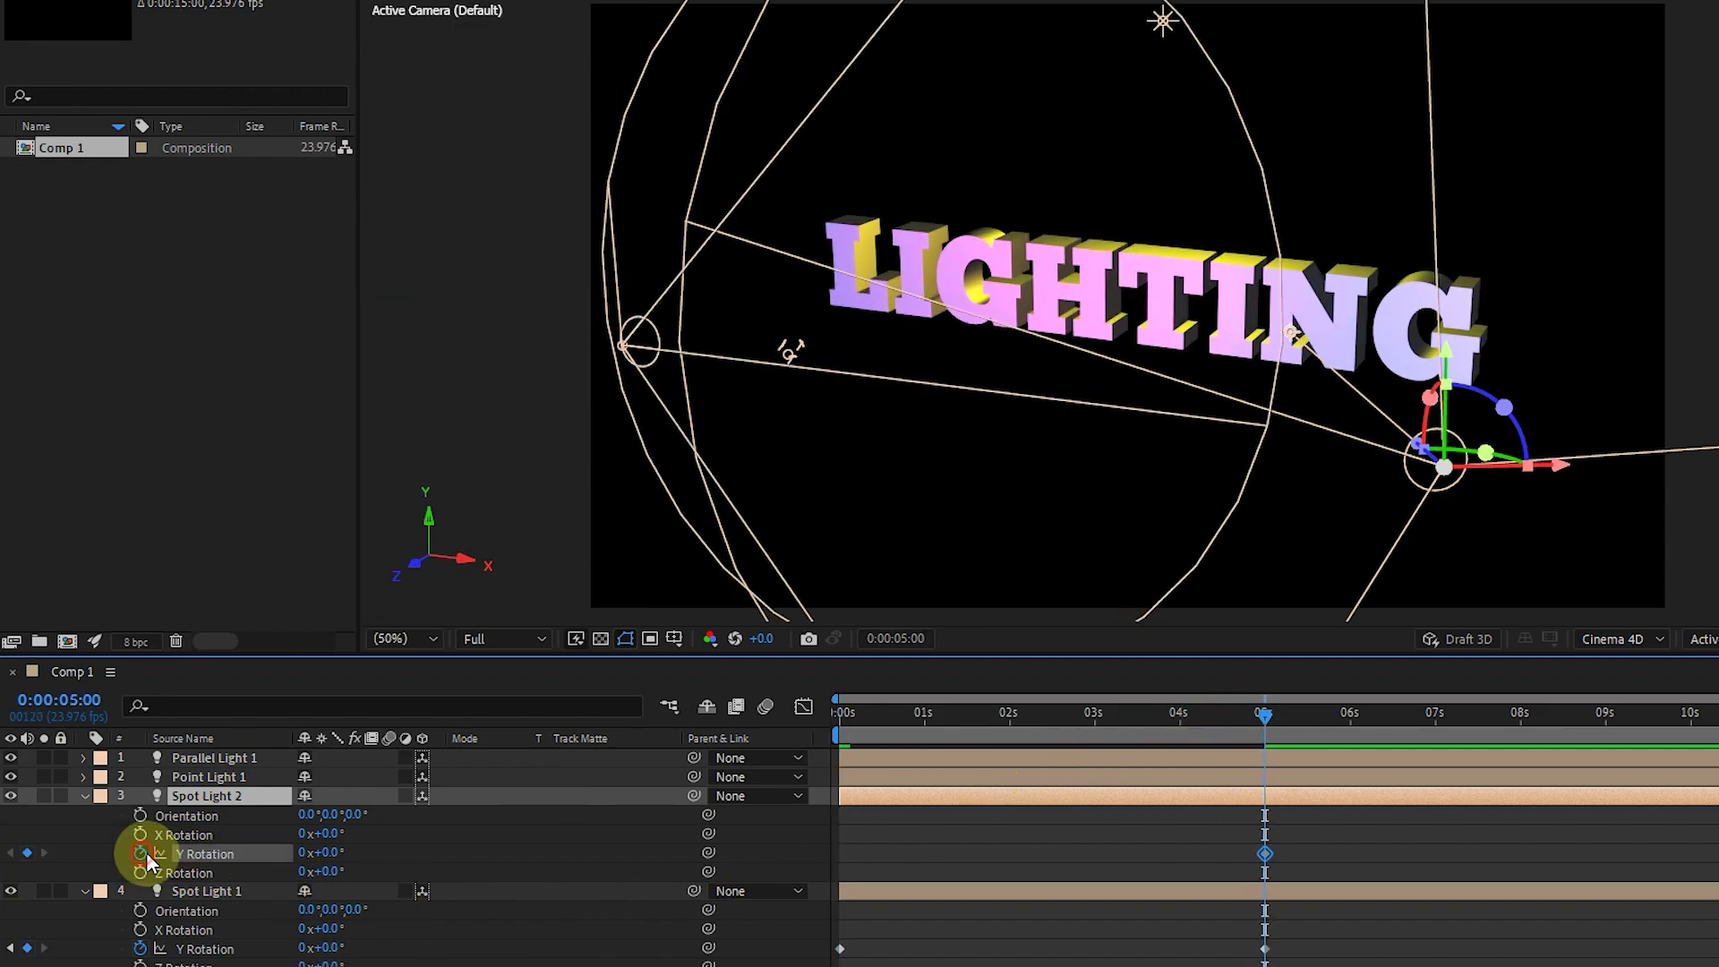
pyautogui.moveTo(895, 711); pyautogui.dragTo(807, 731)
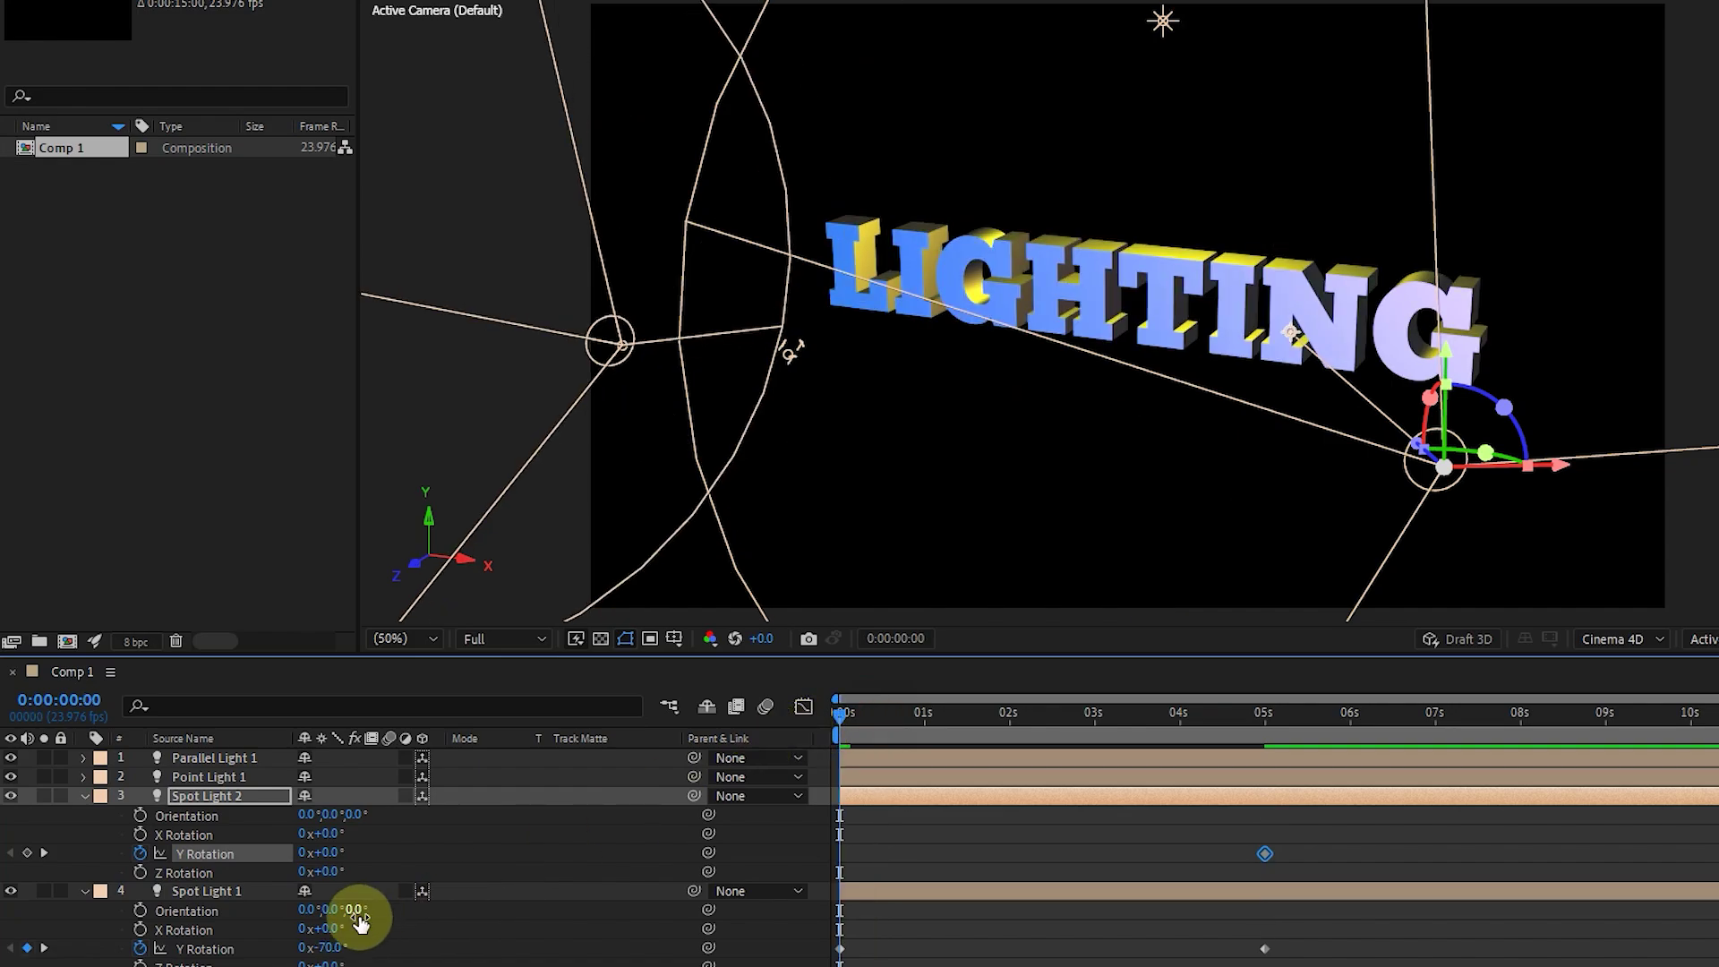
pyautogui.moveTo(336, 851); pyautogui.dragTo(398, 839)
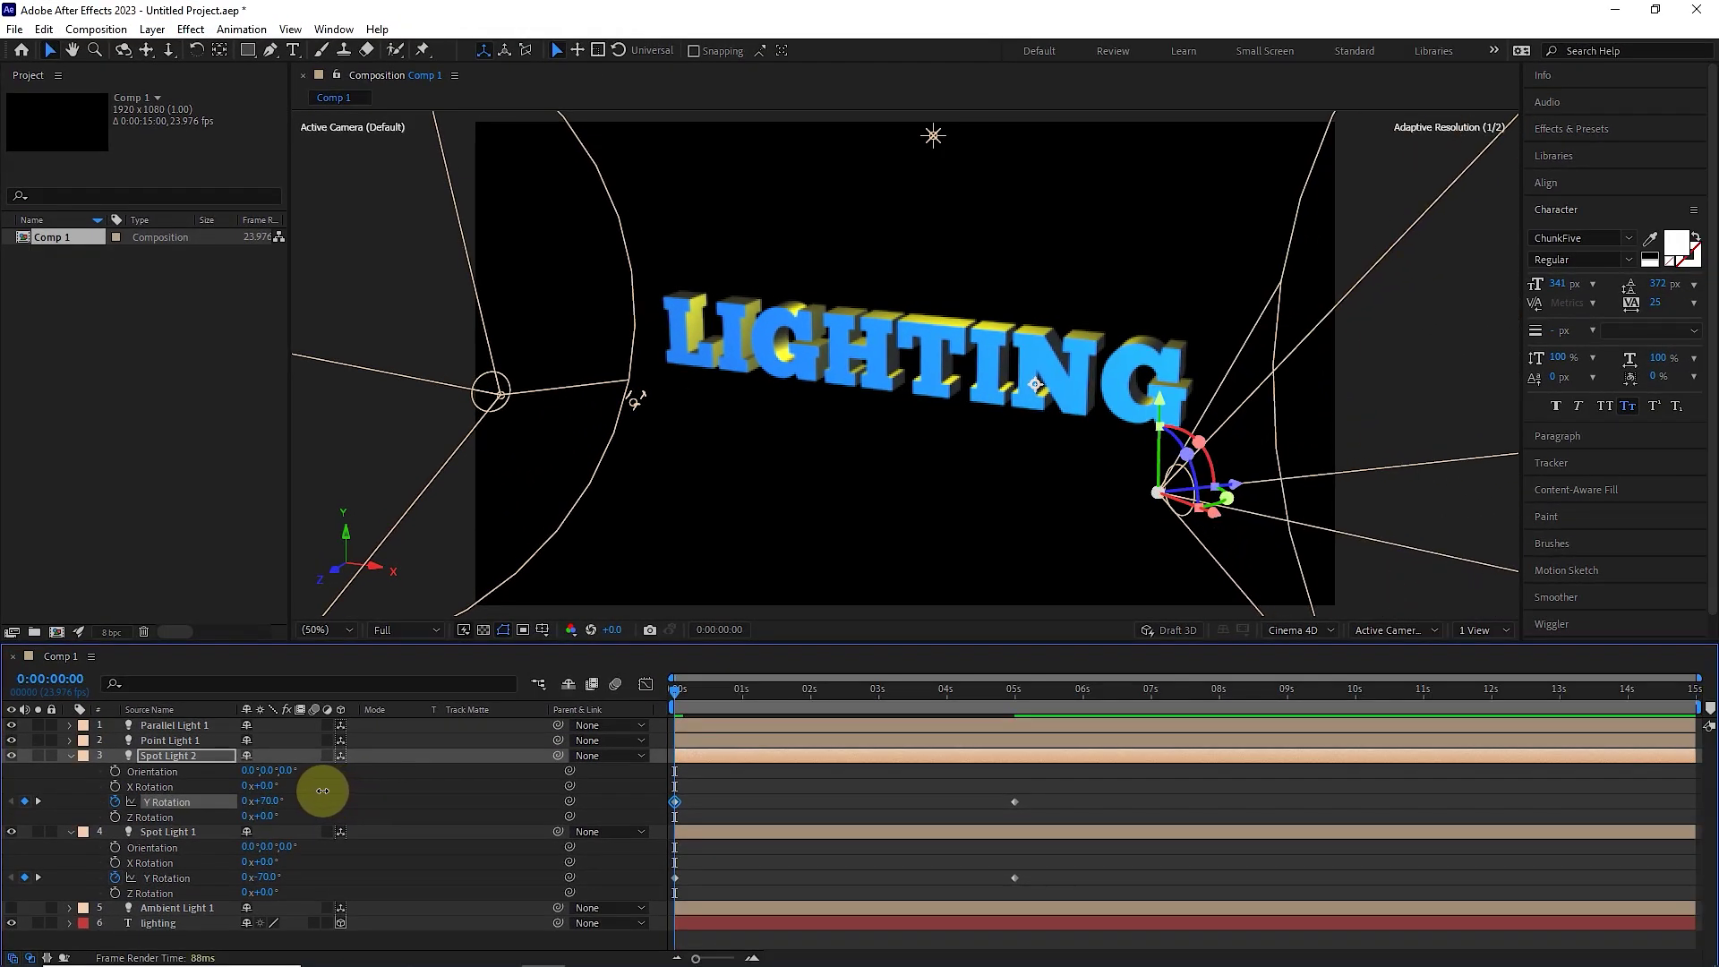
pyautogui.moveTo(323, 791); pyautogui.dragTo(314, 786)
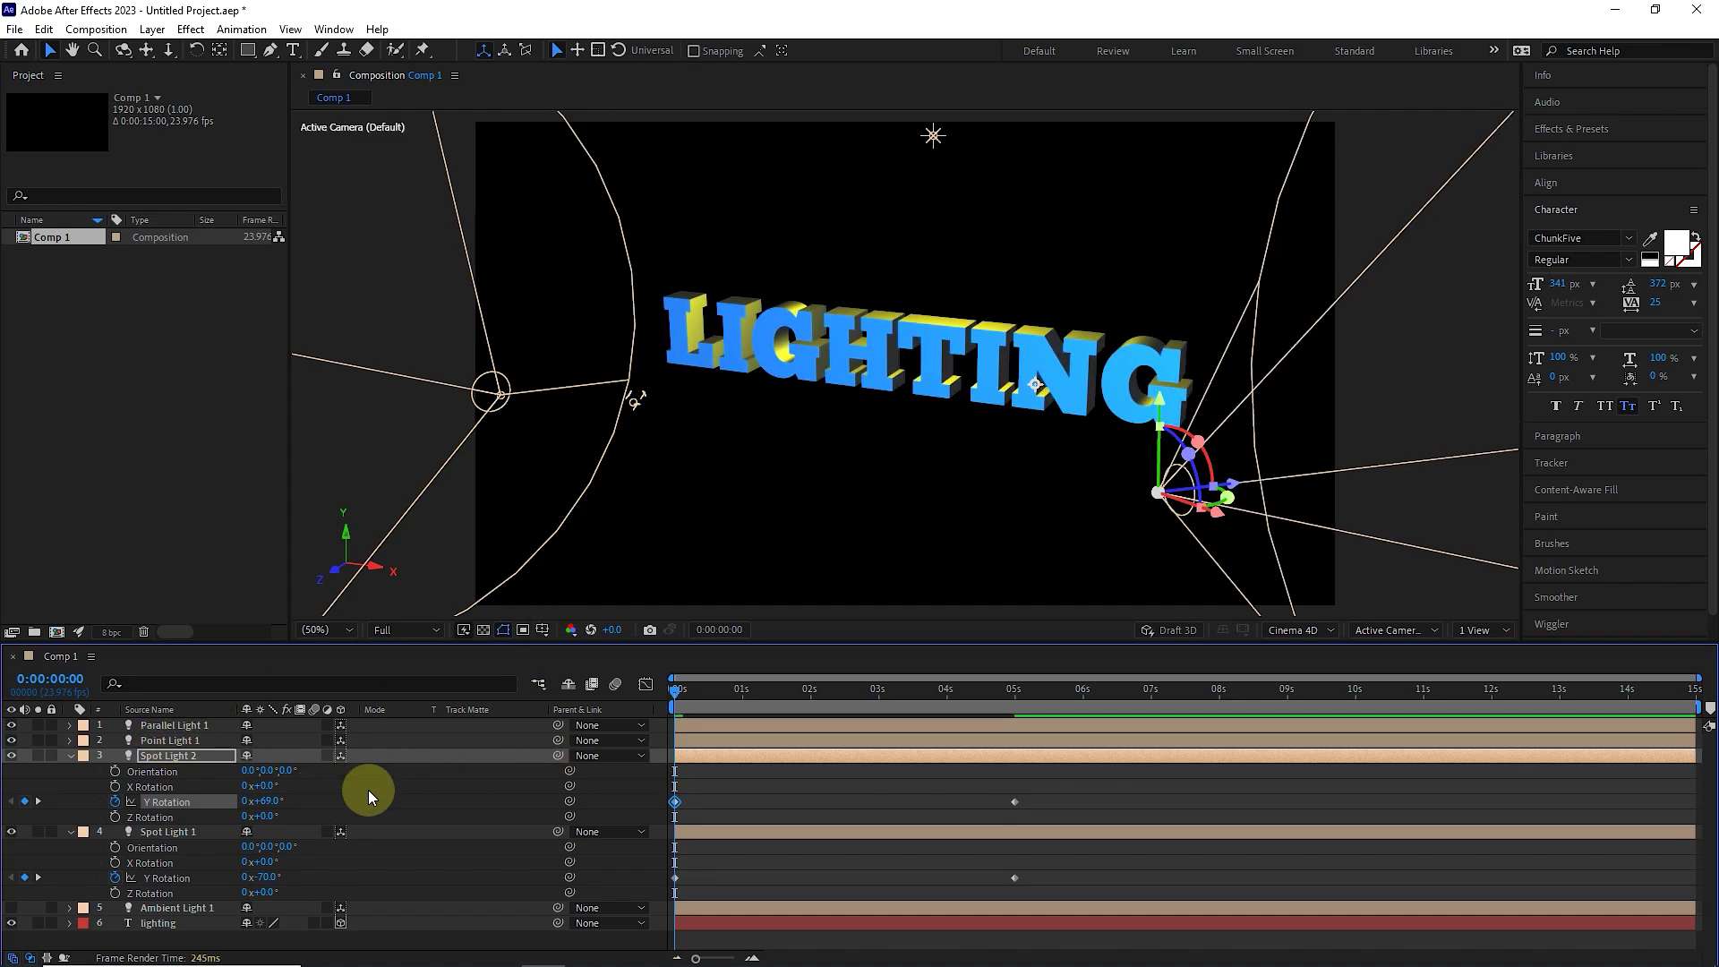
# Set the 0s Y Rotation to -81° for Spot Light 1 and 75° for Spot Light 2
pyautogui.click(260, 878)
pyautogui.moveTo(259, 877); pyautogui.dragTo(449, 784)
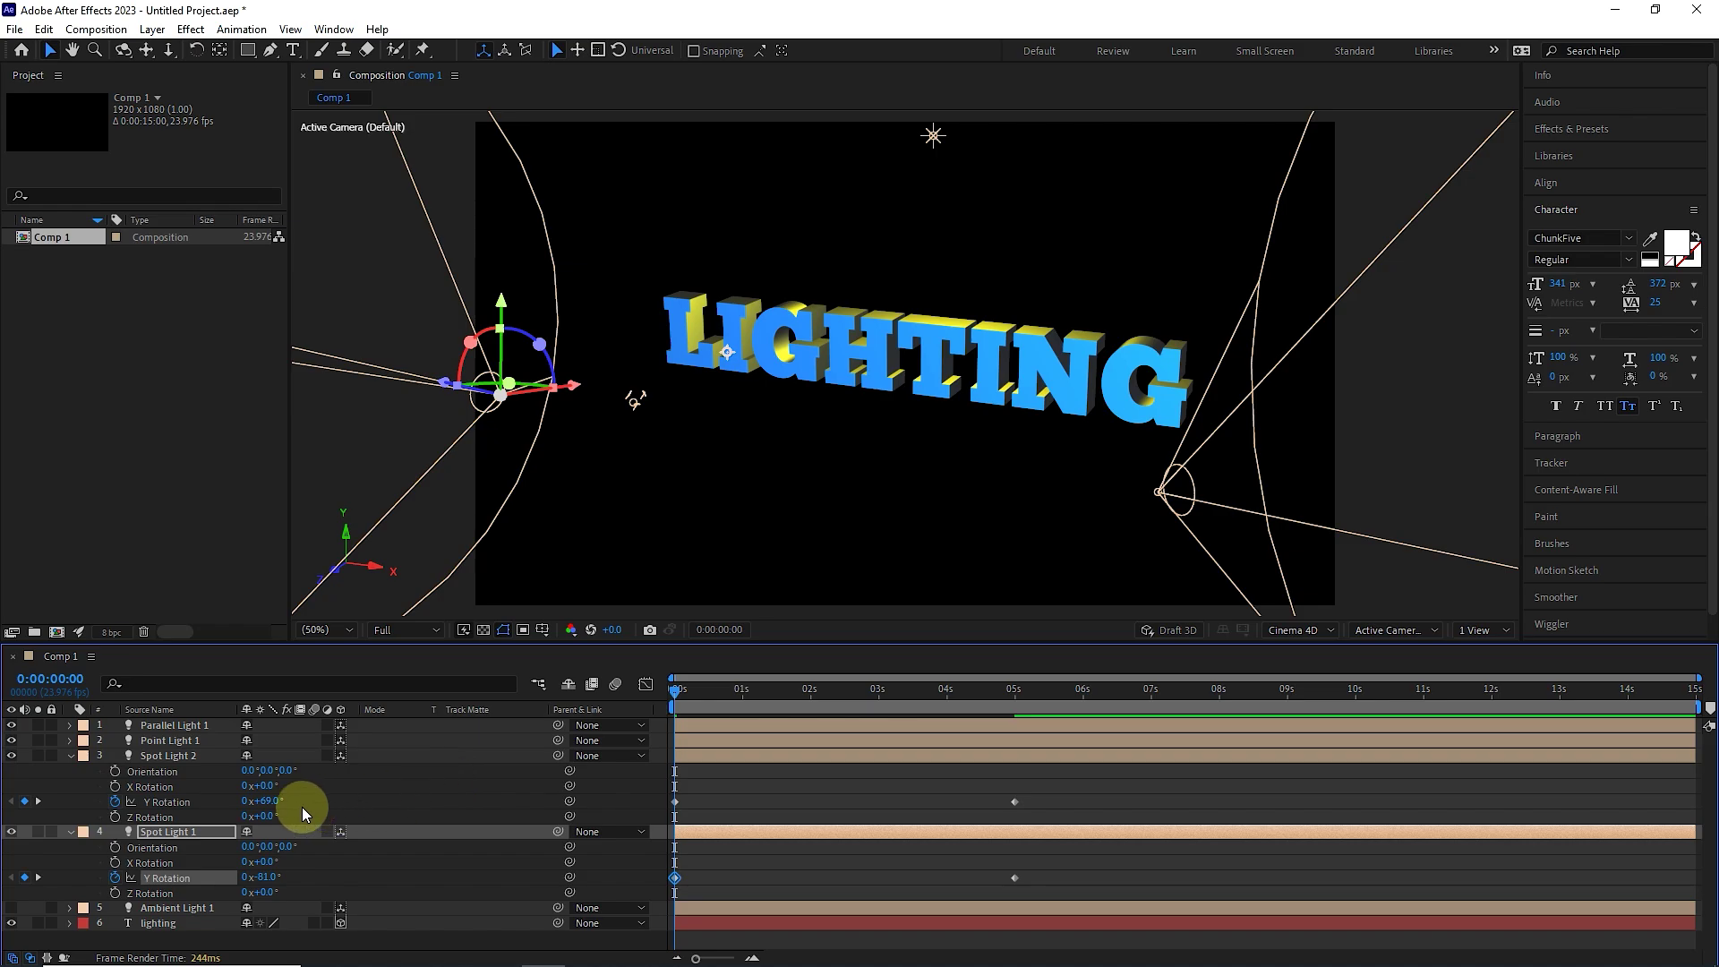
pyautogui.moveTo(262, 801); pyautogui.dragTo(176, 764)
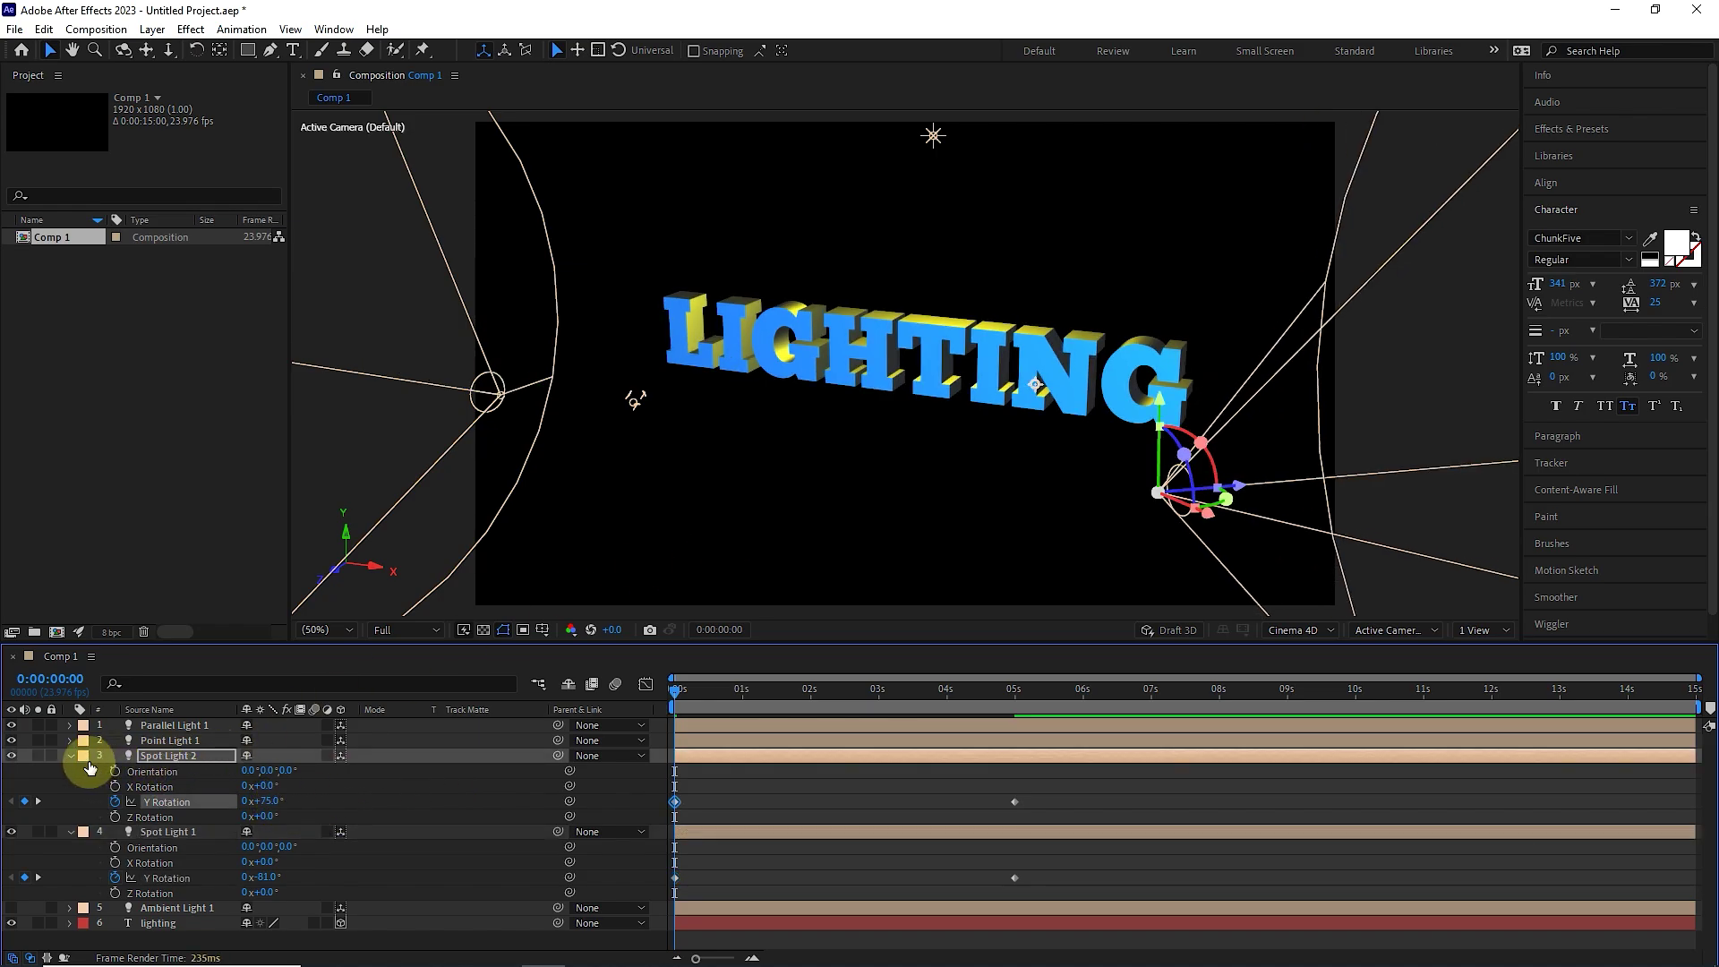
# Keyframe Parallel Light 1's Intensity at 400% at 6s and 0% at 4s
pyautogui.click(165, 741)
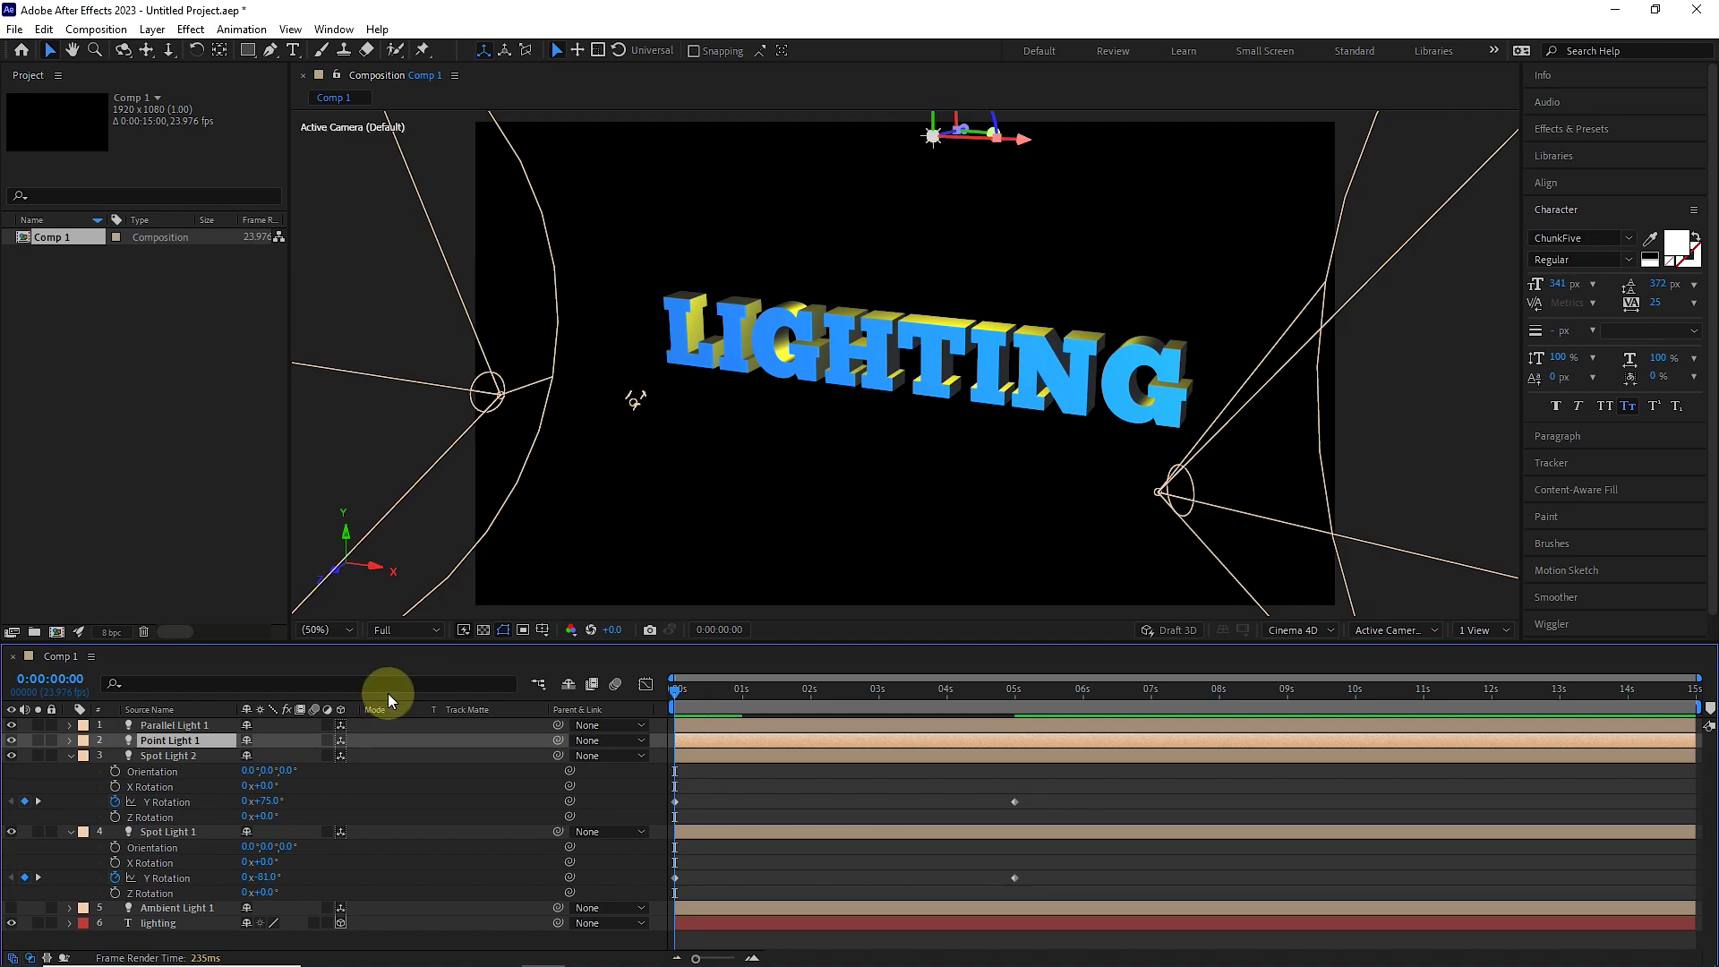
pyautogui.click(168, 725)
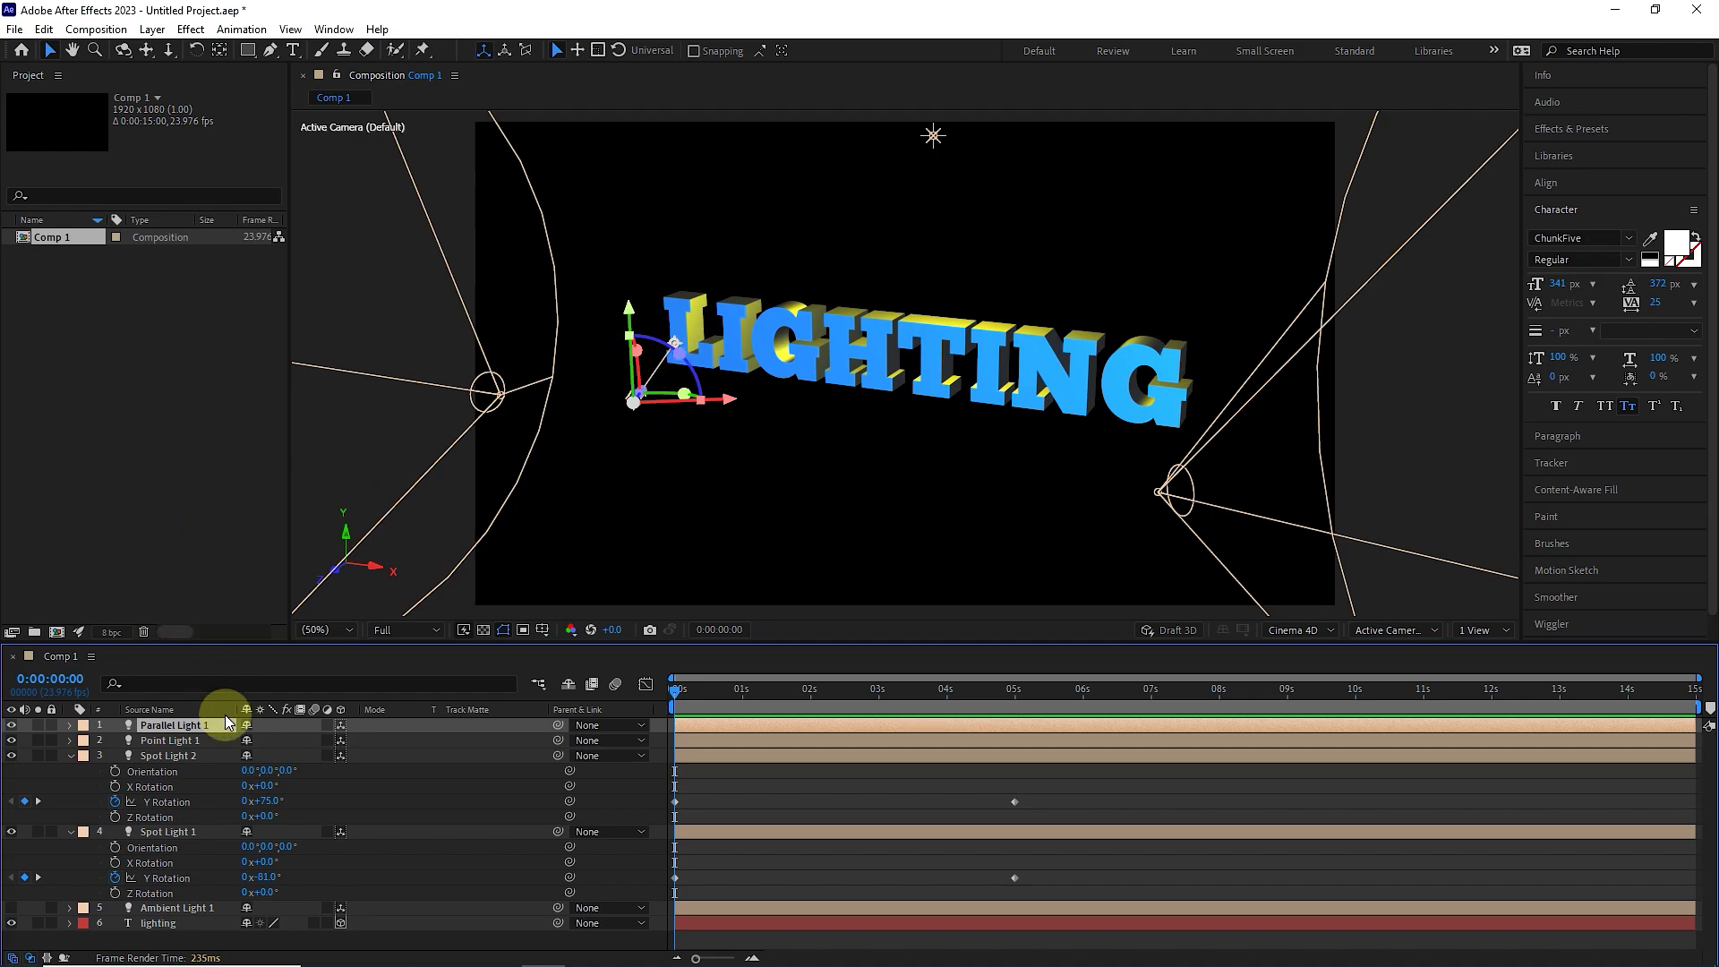
pyautogui.click(71, 725)
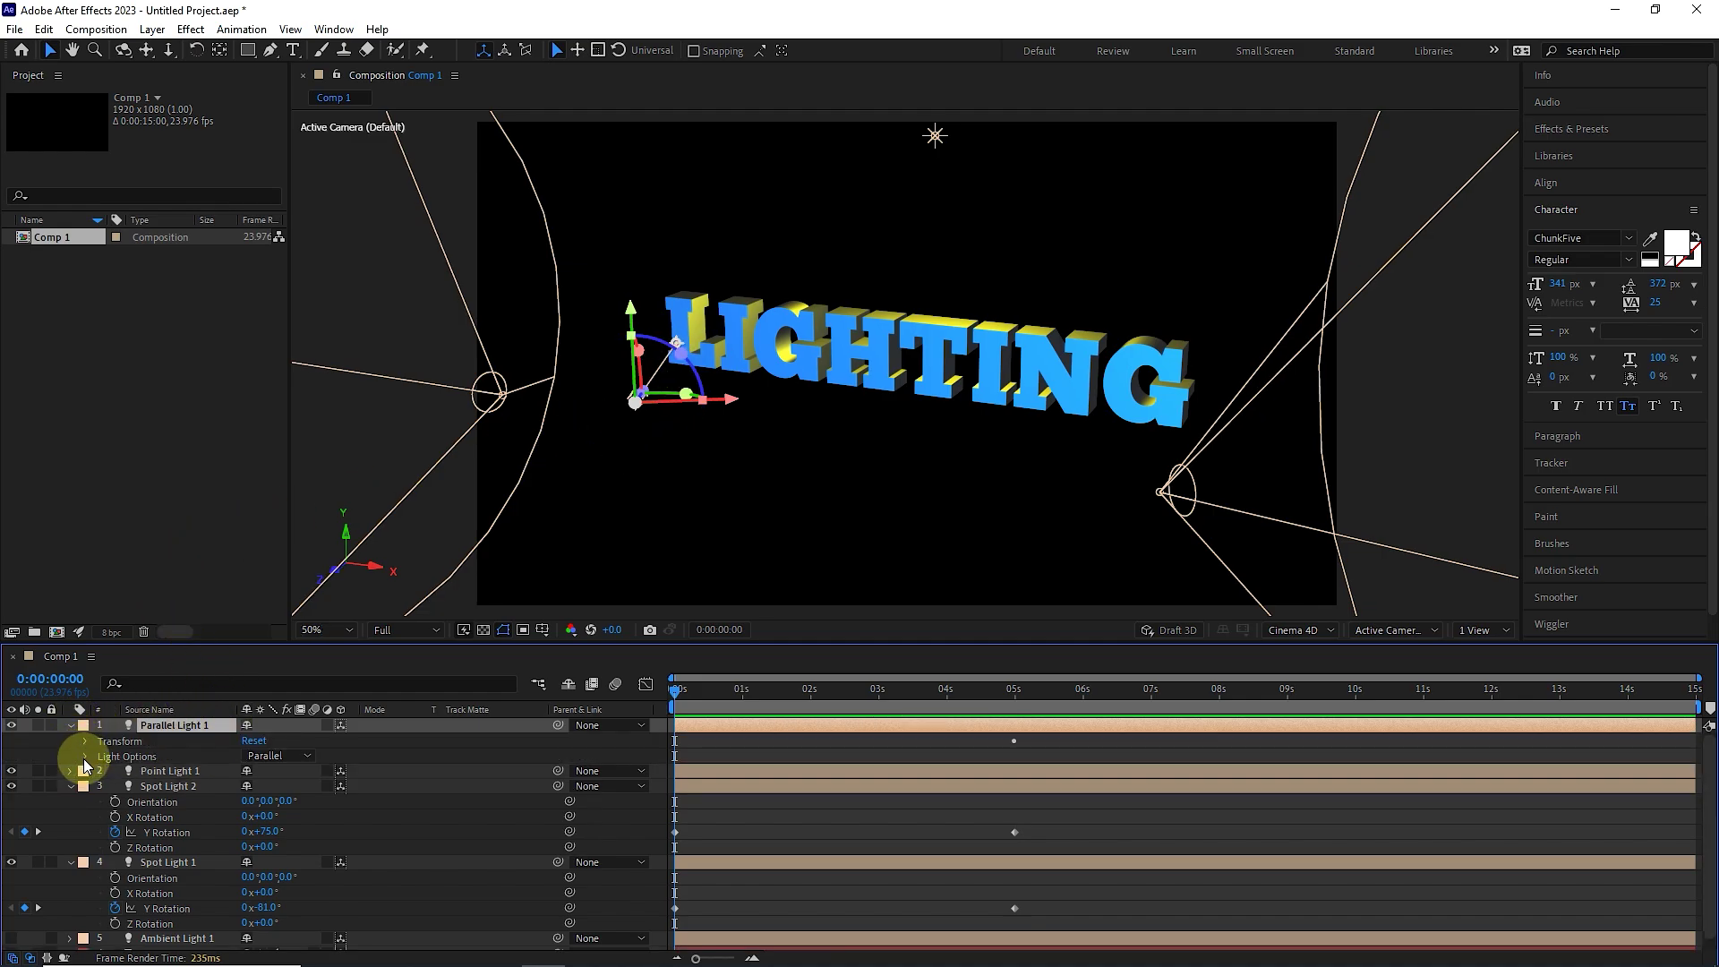
pyautogui.click(85, 756)
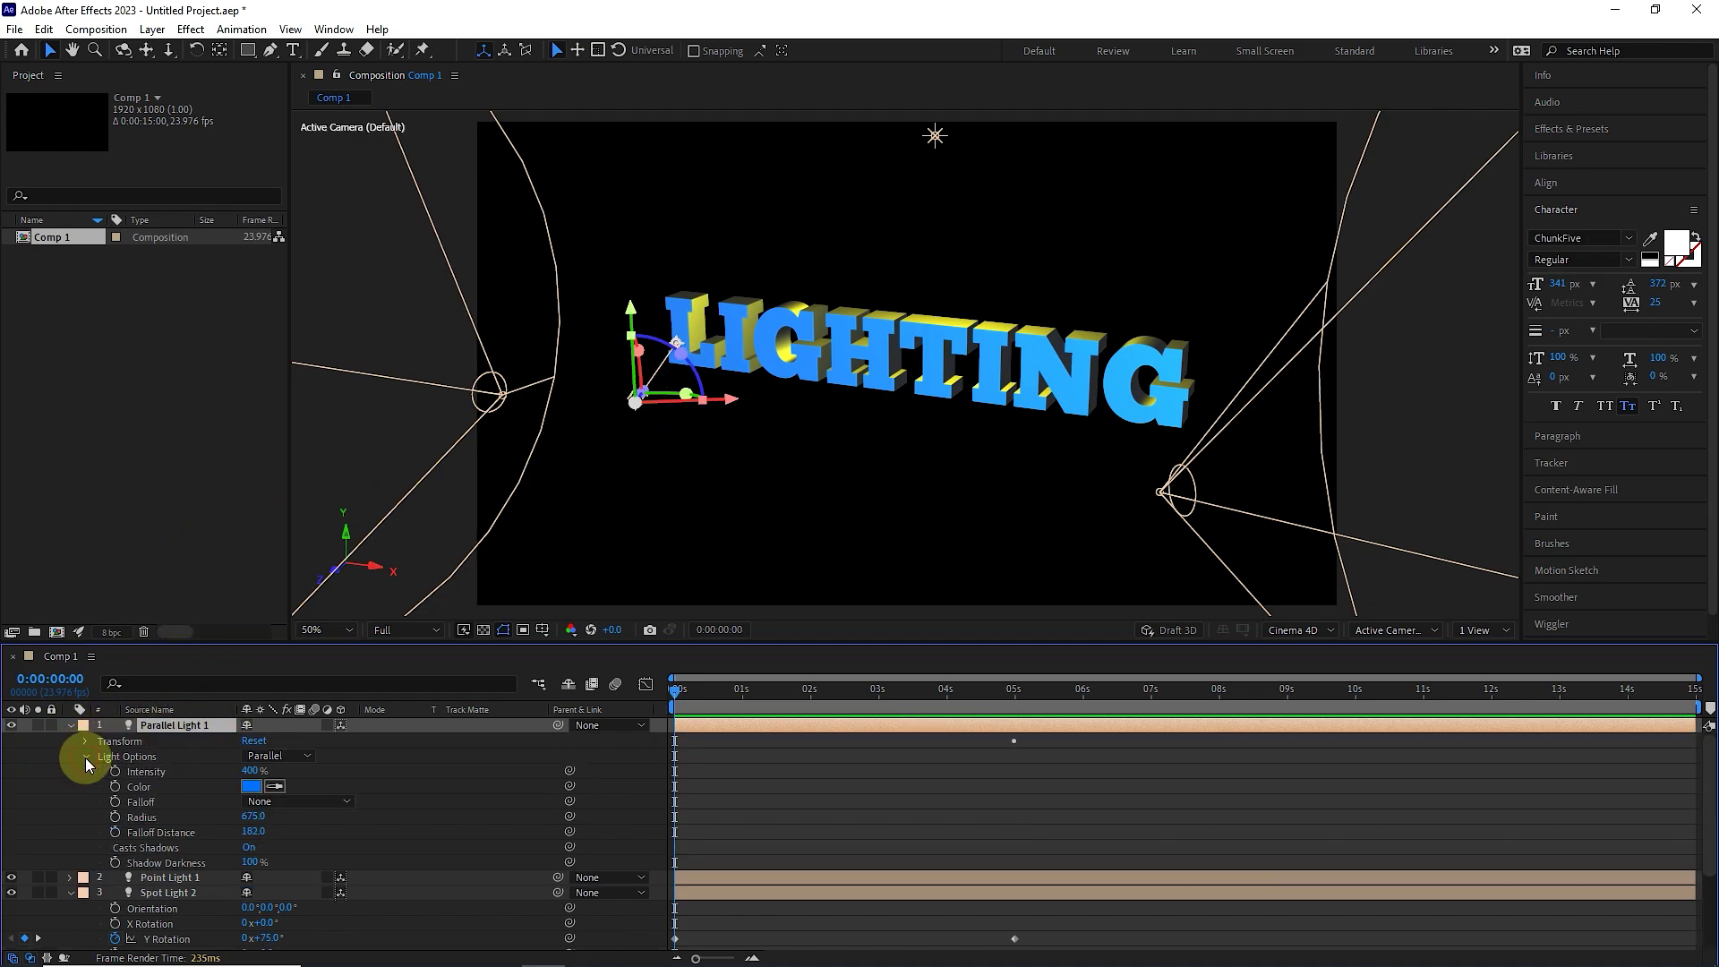
pyautogui.click(1083, 697)
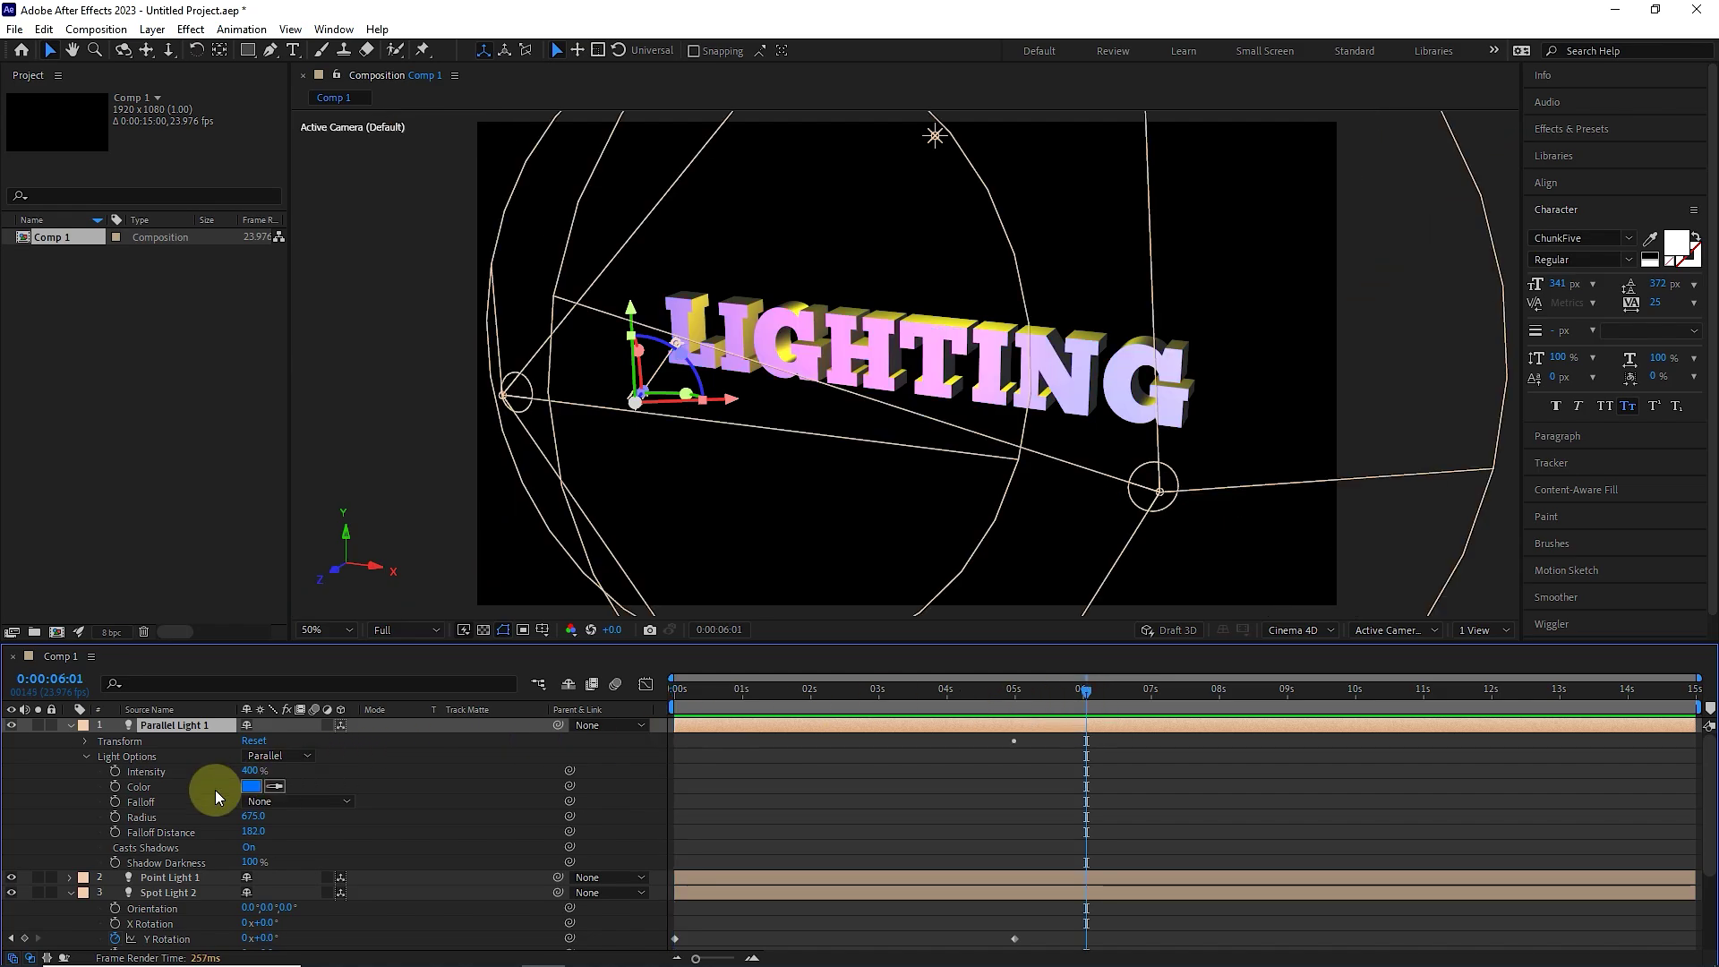
pyautogui.click(114, 771)
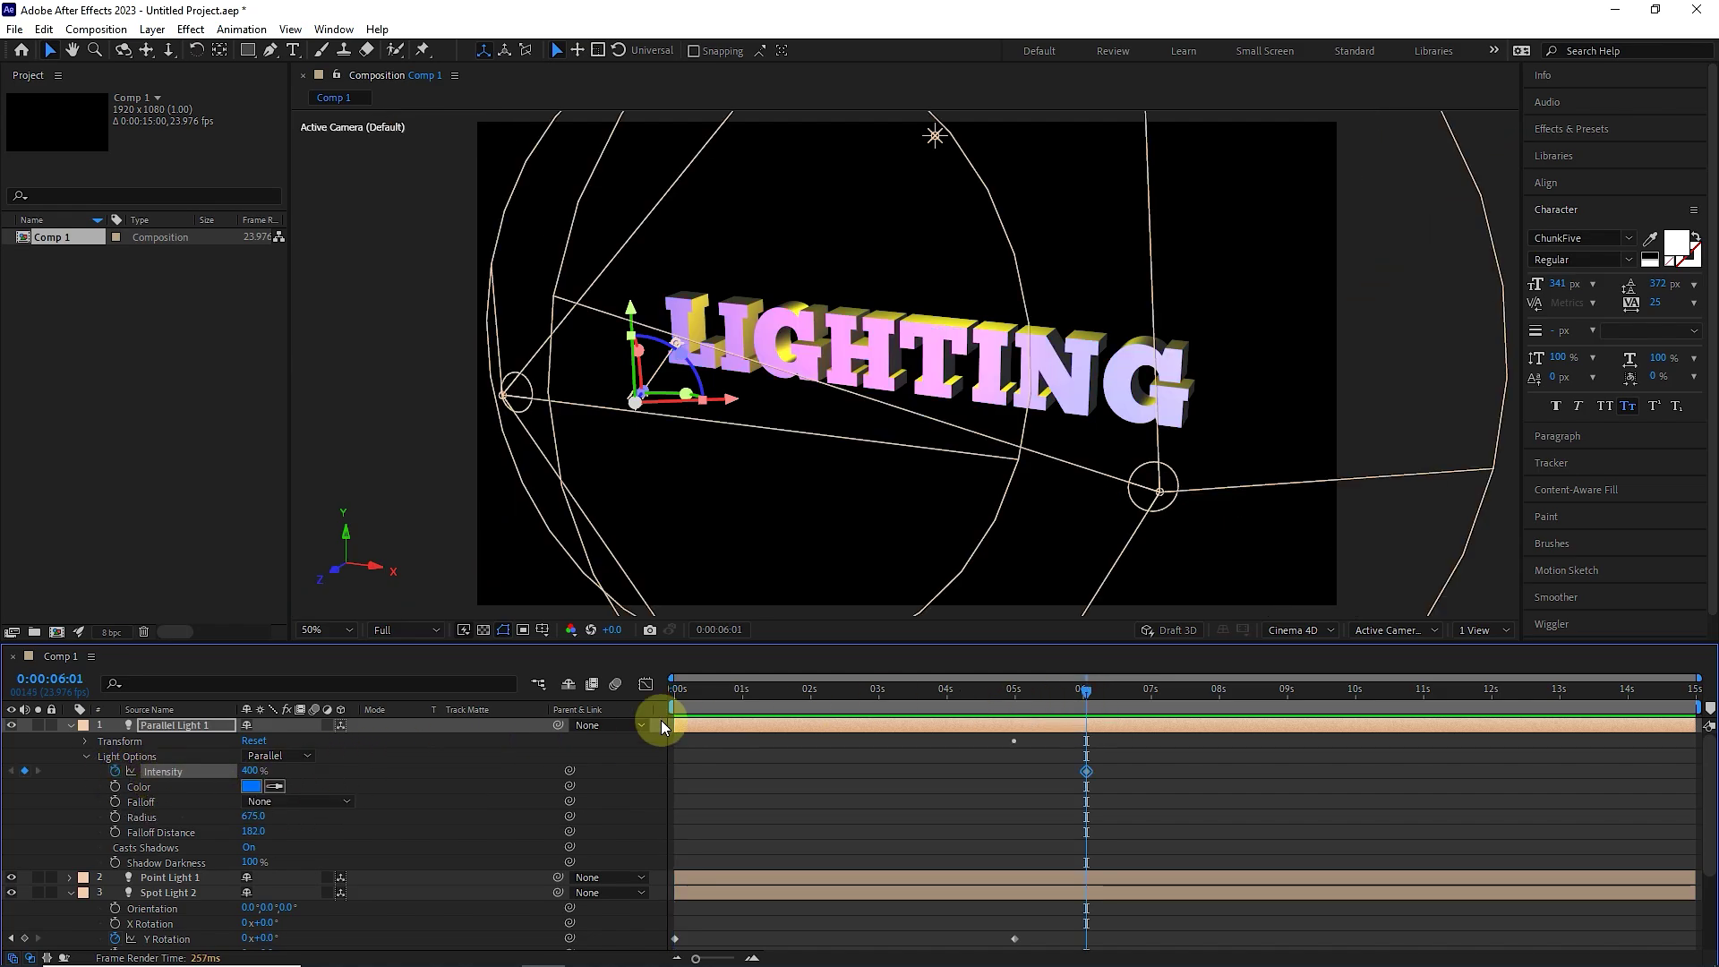
pyautogui.click(946, 695)
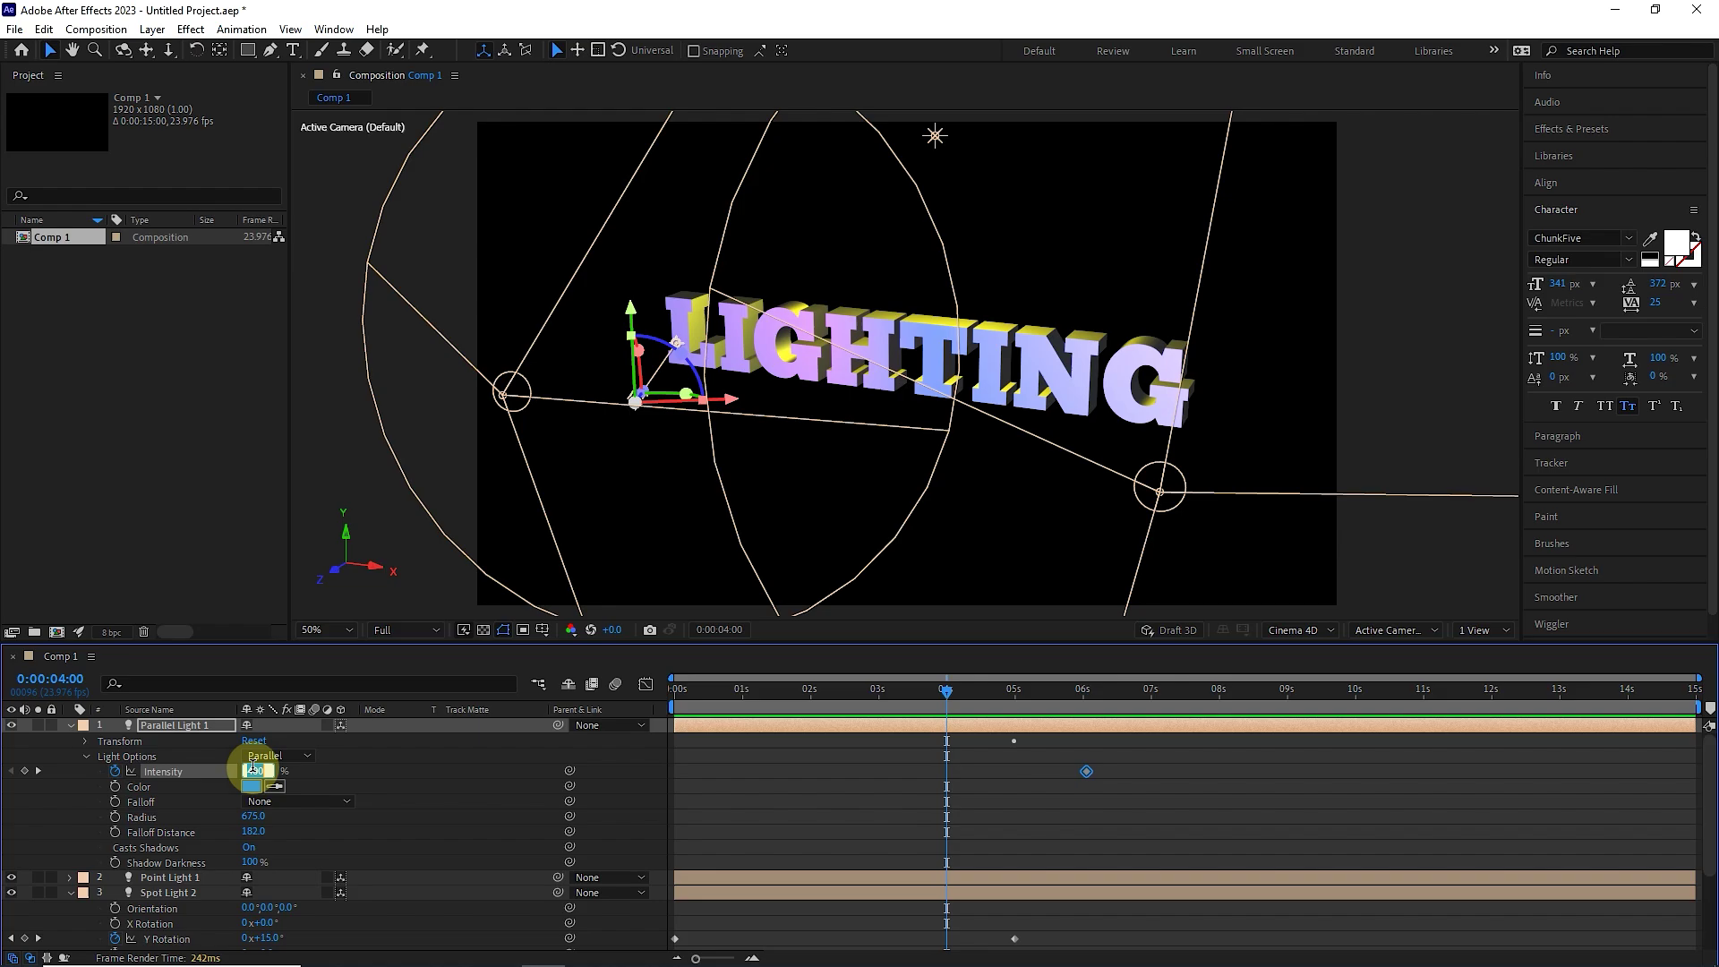
pyautogui.write('0')
pyautogui.press('Return')
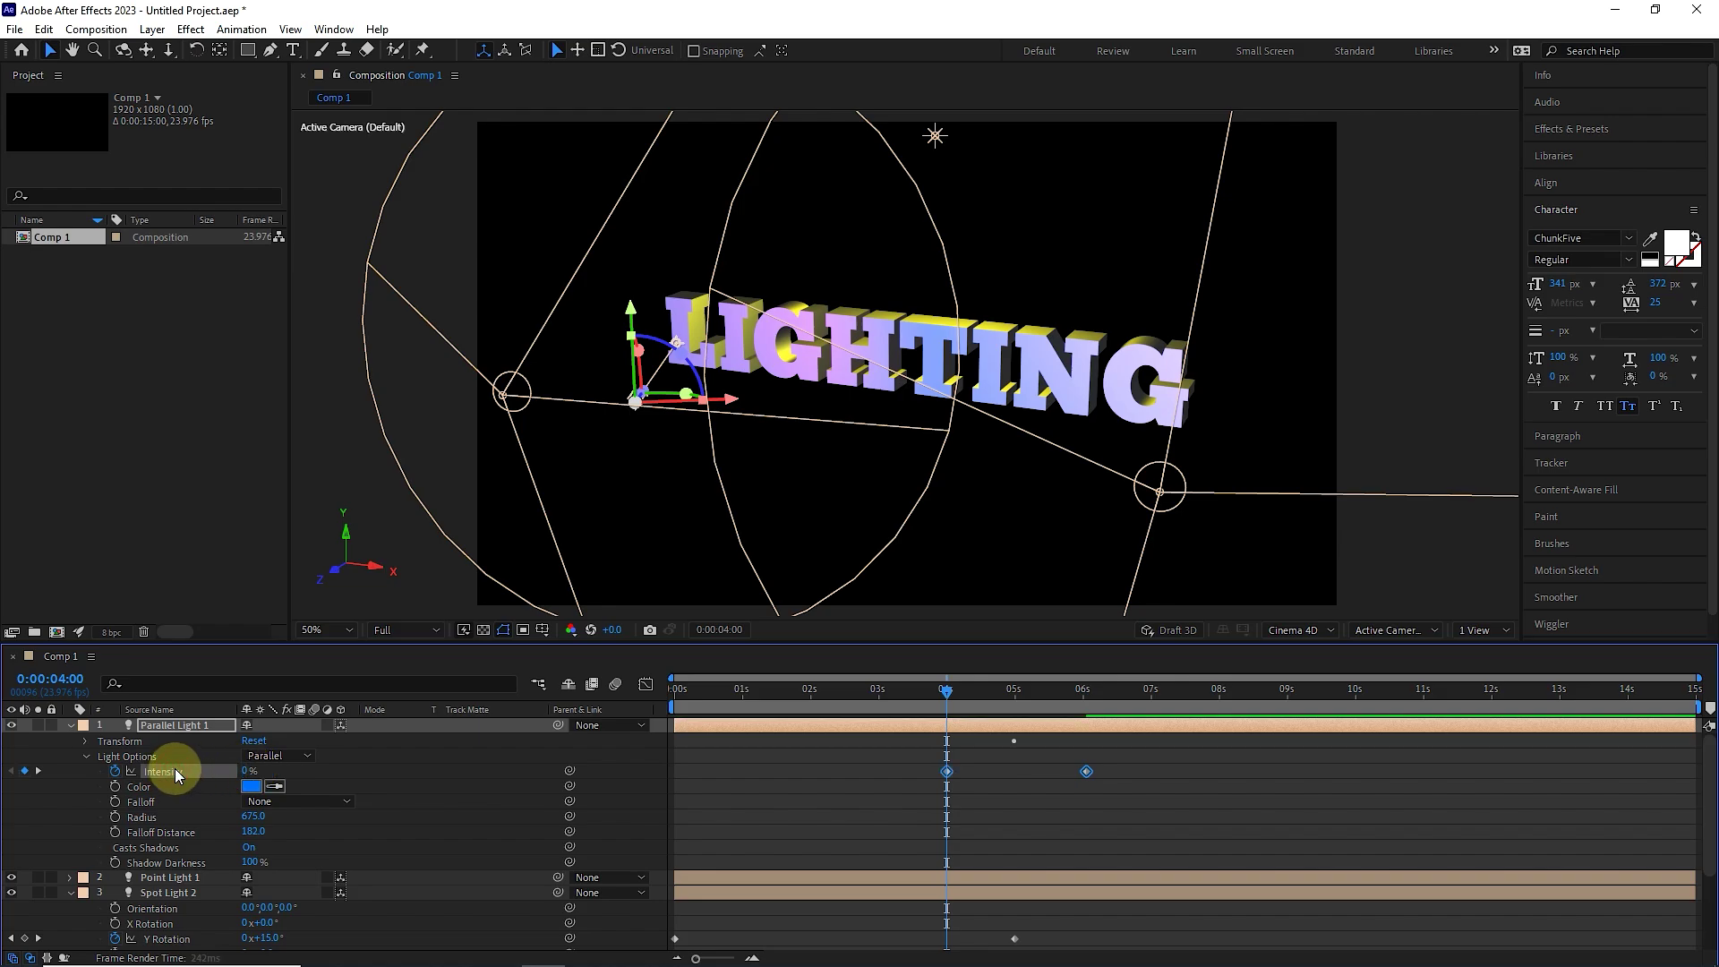
pyautogui.moveTo(711, 699); pyautogui.dragTo(633, 690)
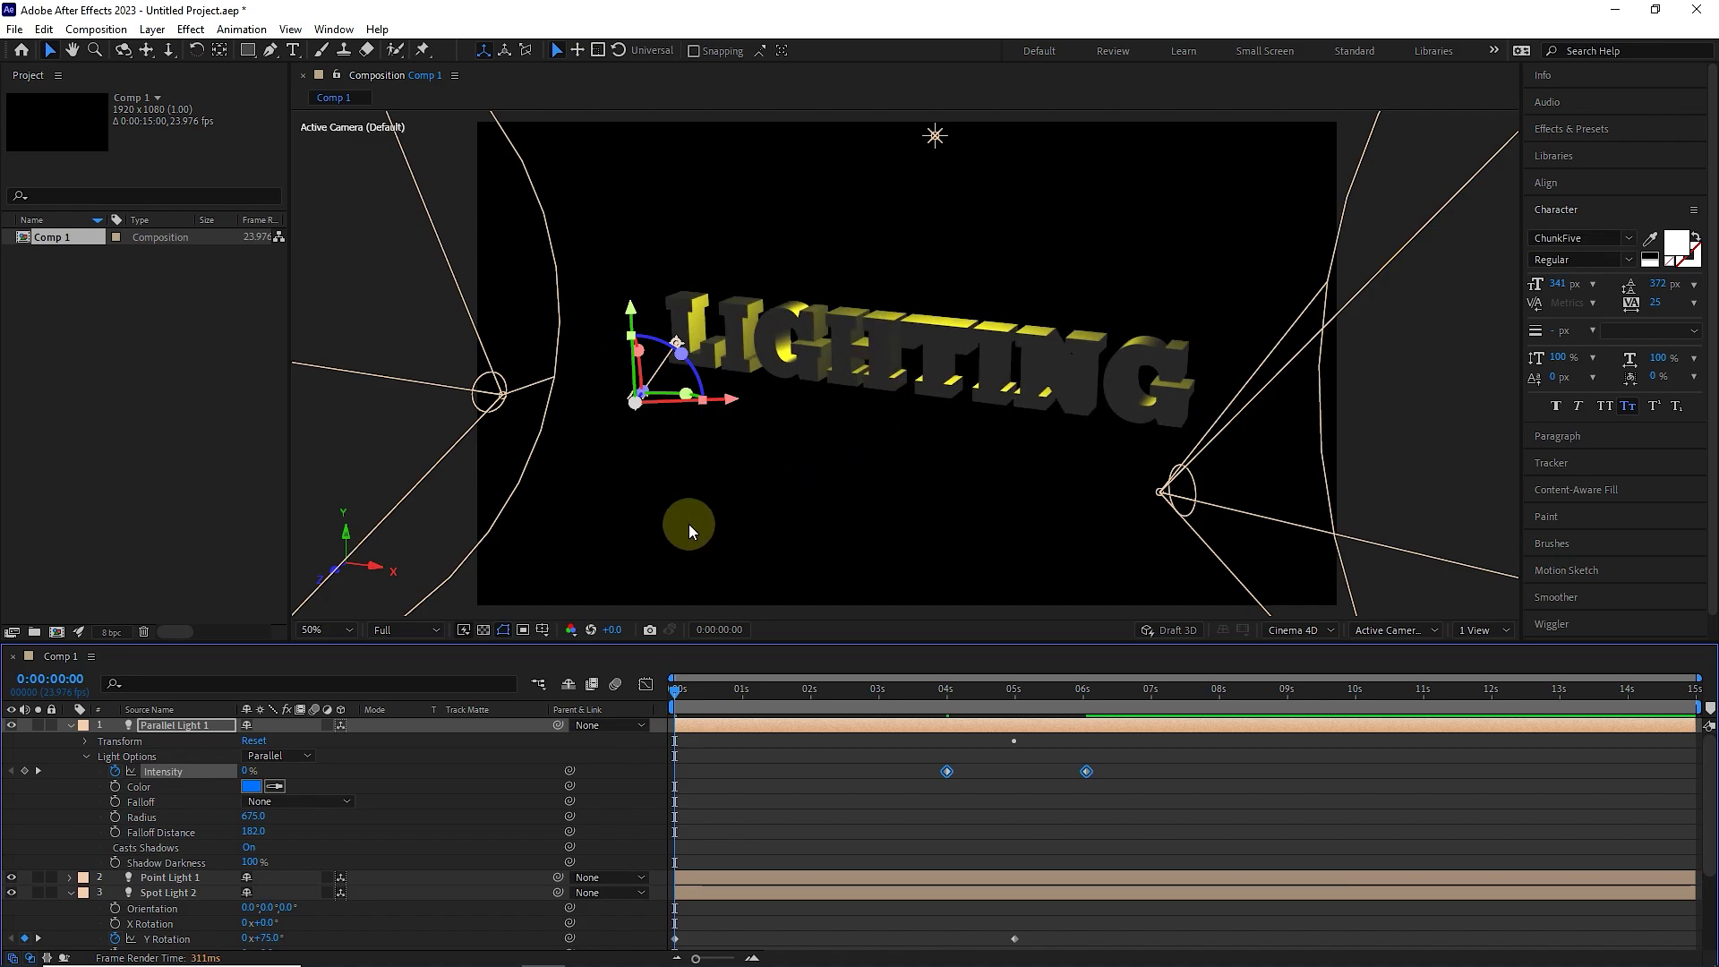
# Collapse all light layers, end the work area at 6s, and play a preview
pyautogui.click(84, 757)
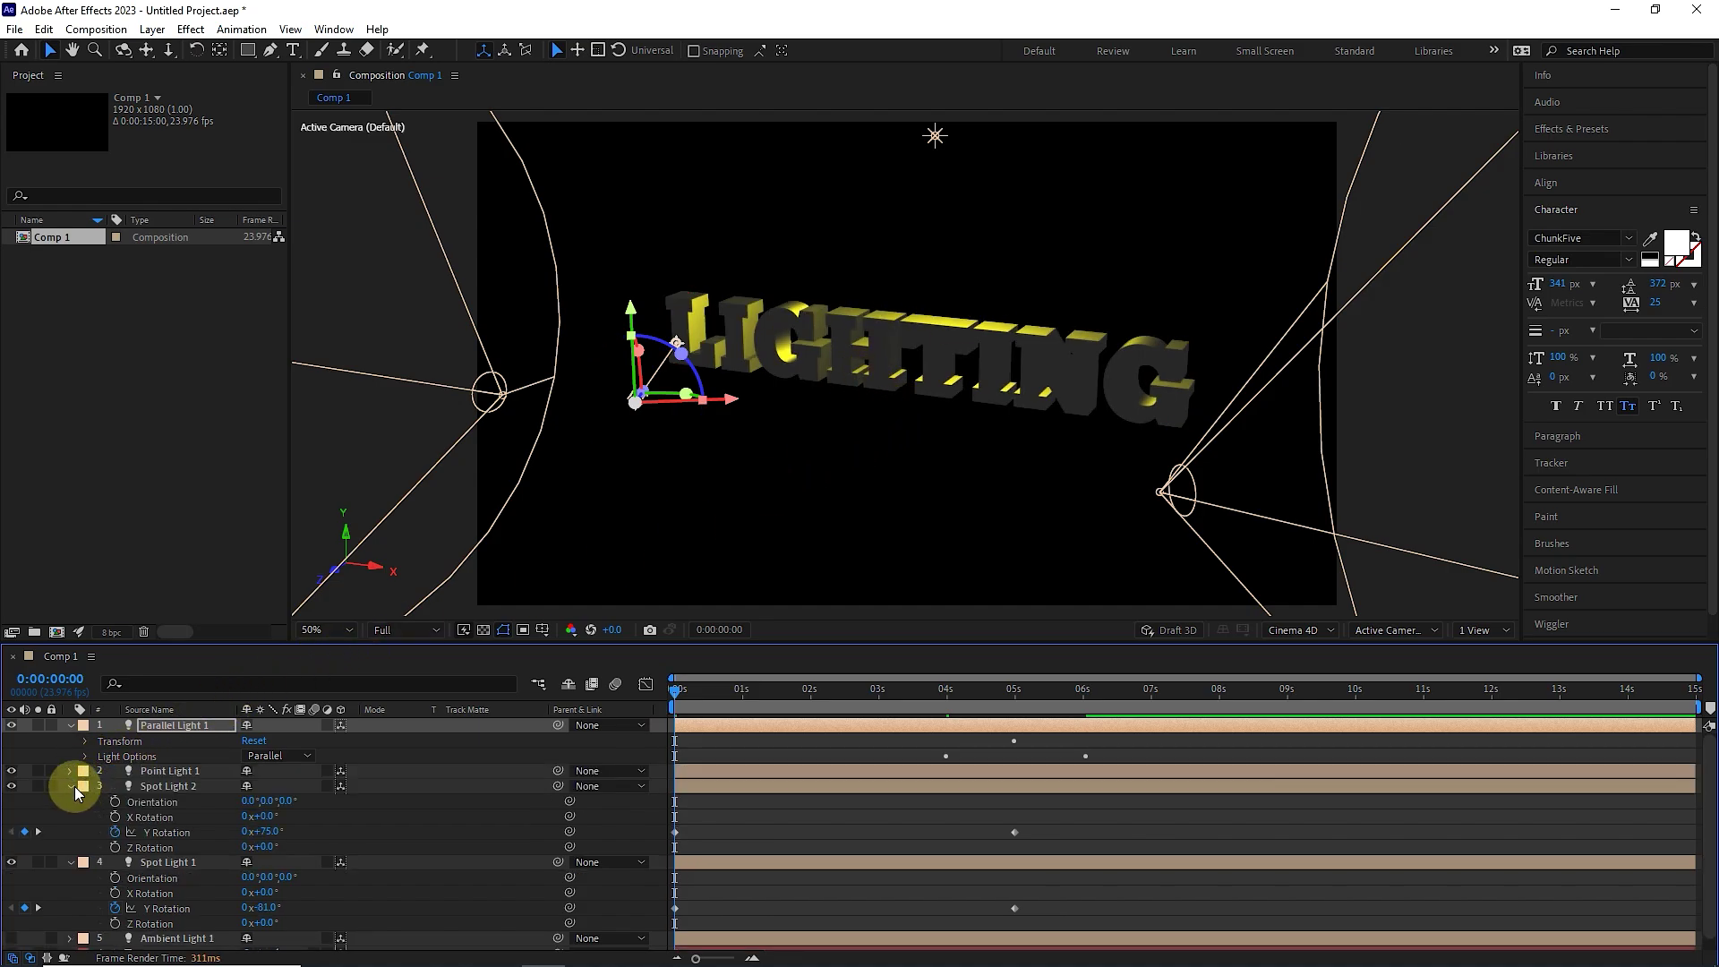
pyautogui.click(73, 786)
pyautogui.click(69, 800)
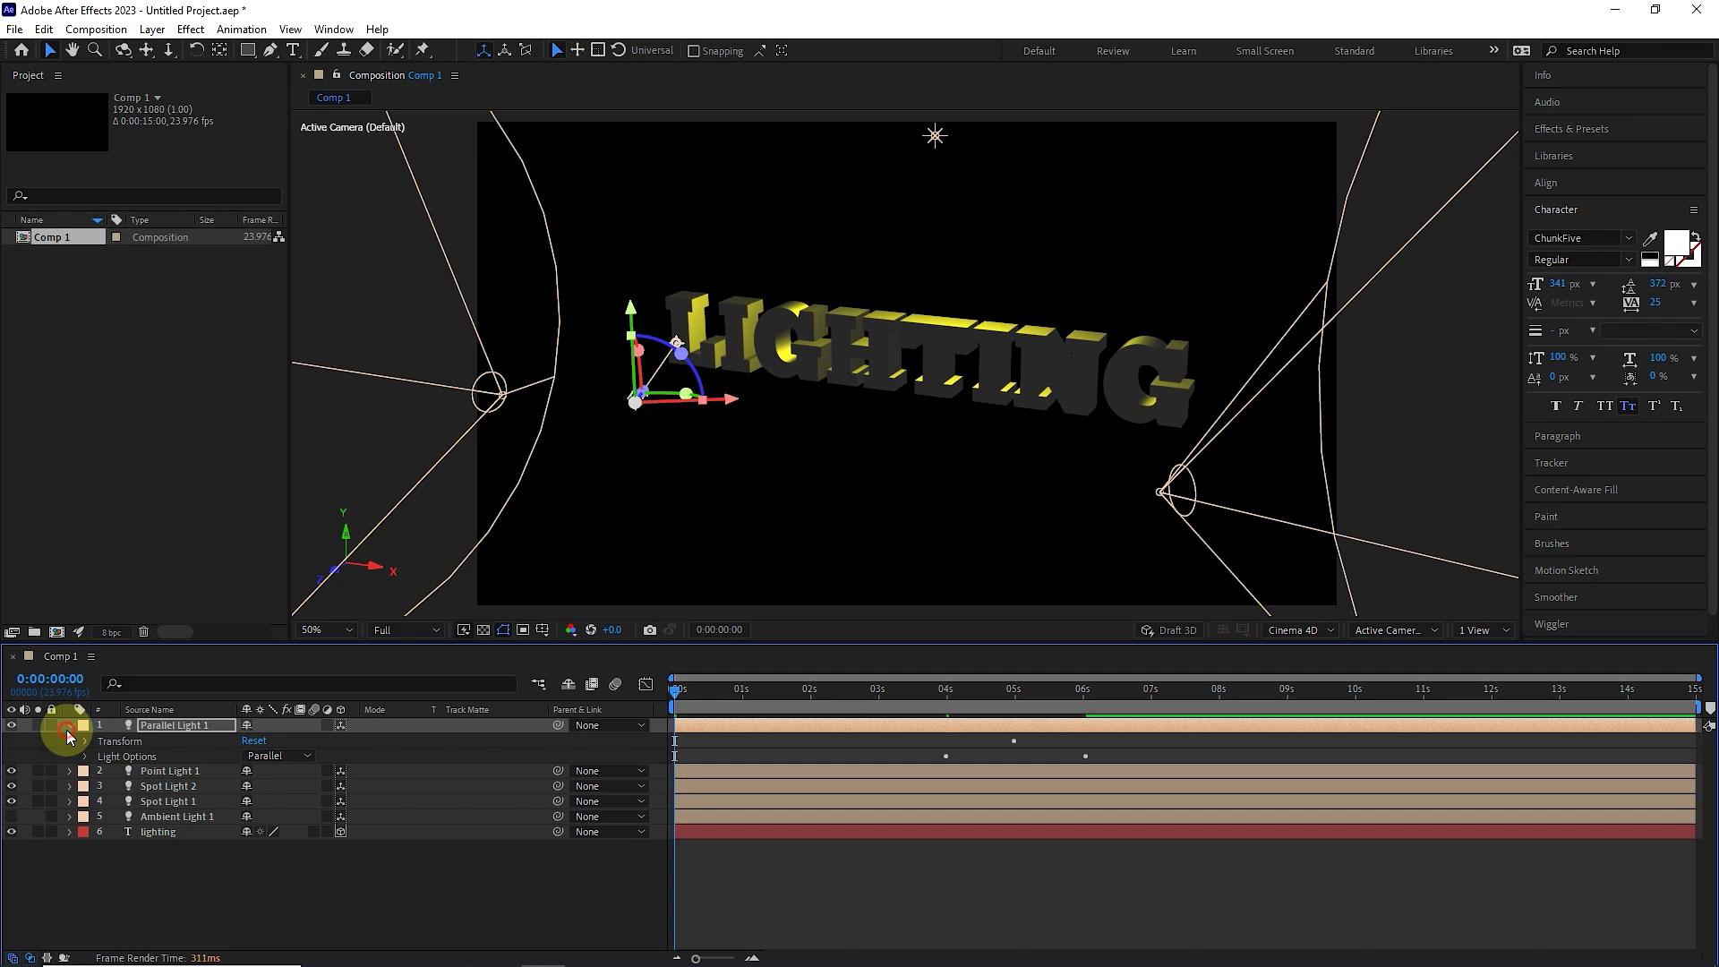
pyautogui.click(68, 727)
pyautogui.click(1077, 694)
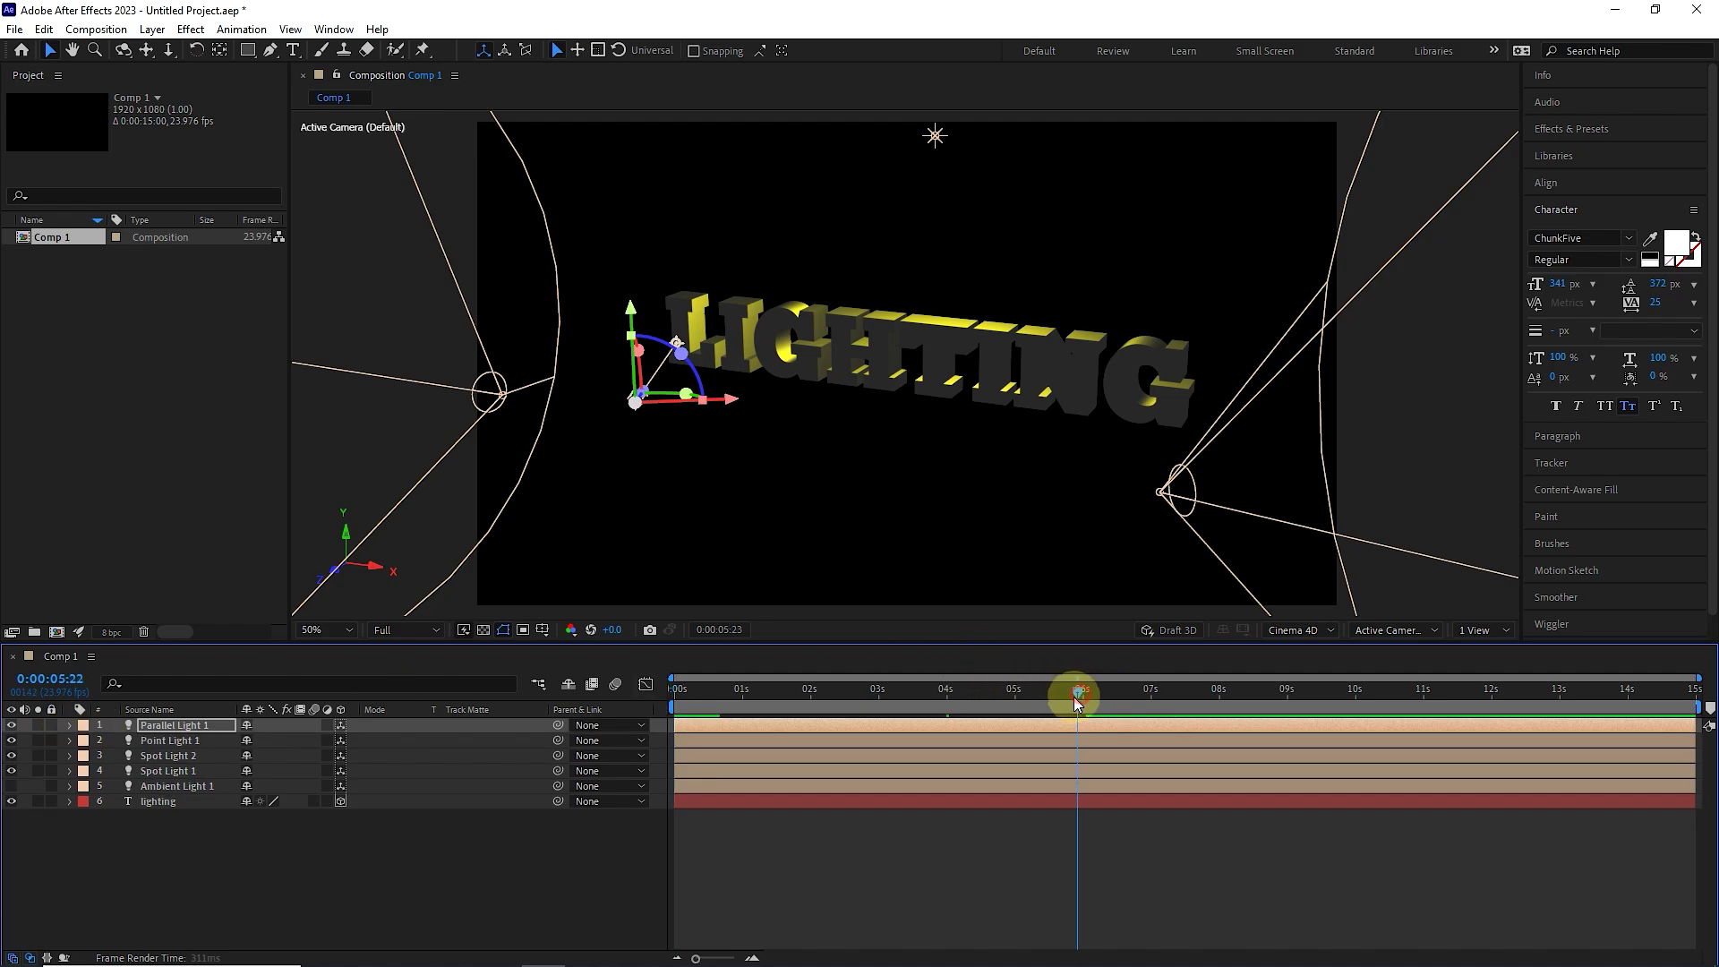
pyautogui.moveTo(1076, 702); pyautogui.dragTo(650, 699)
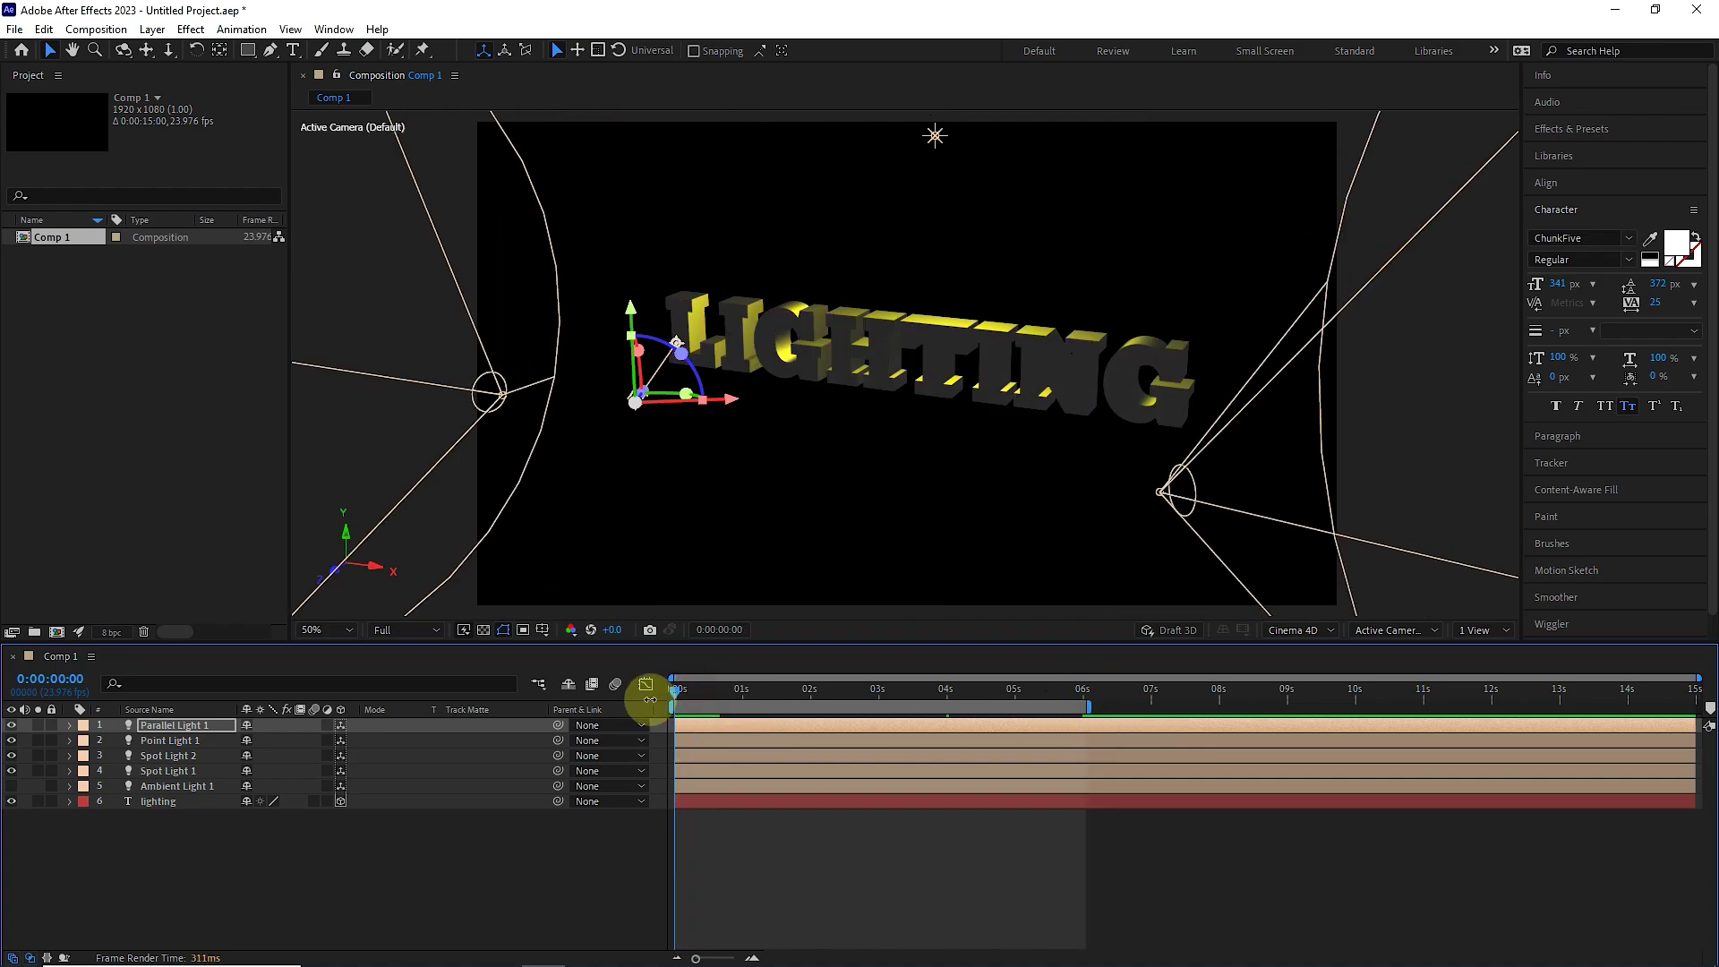
pyautogui.press('space')
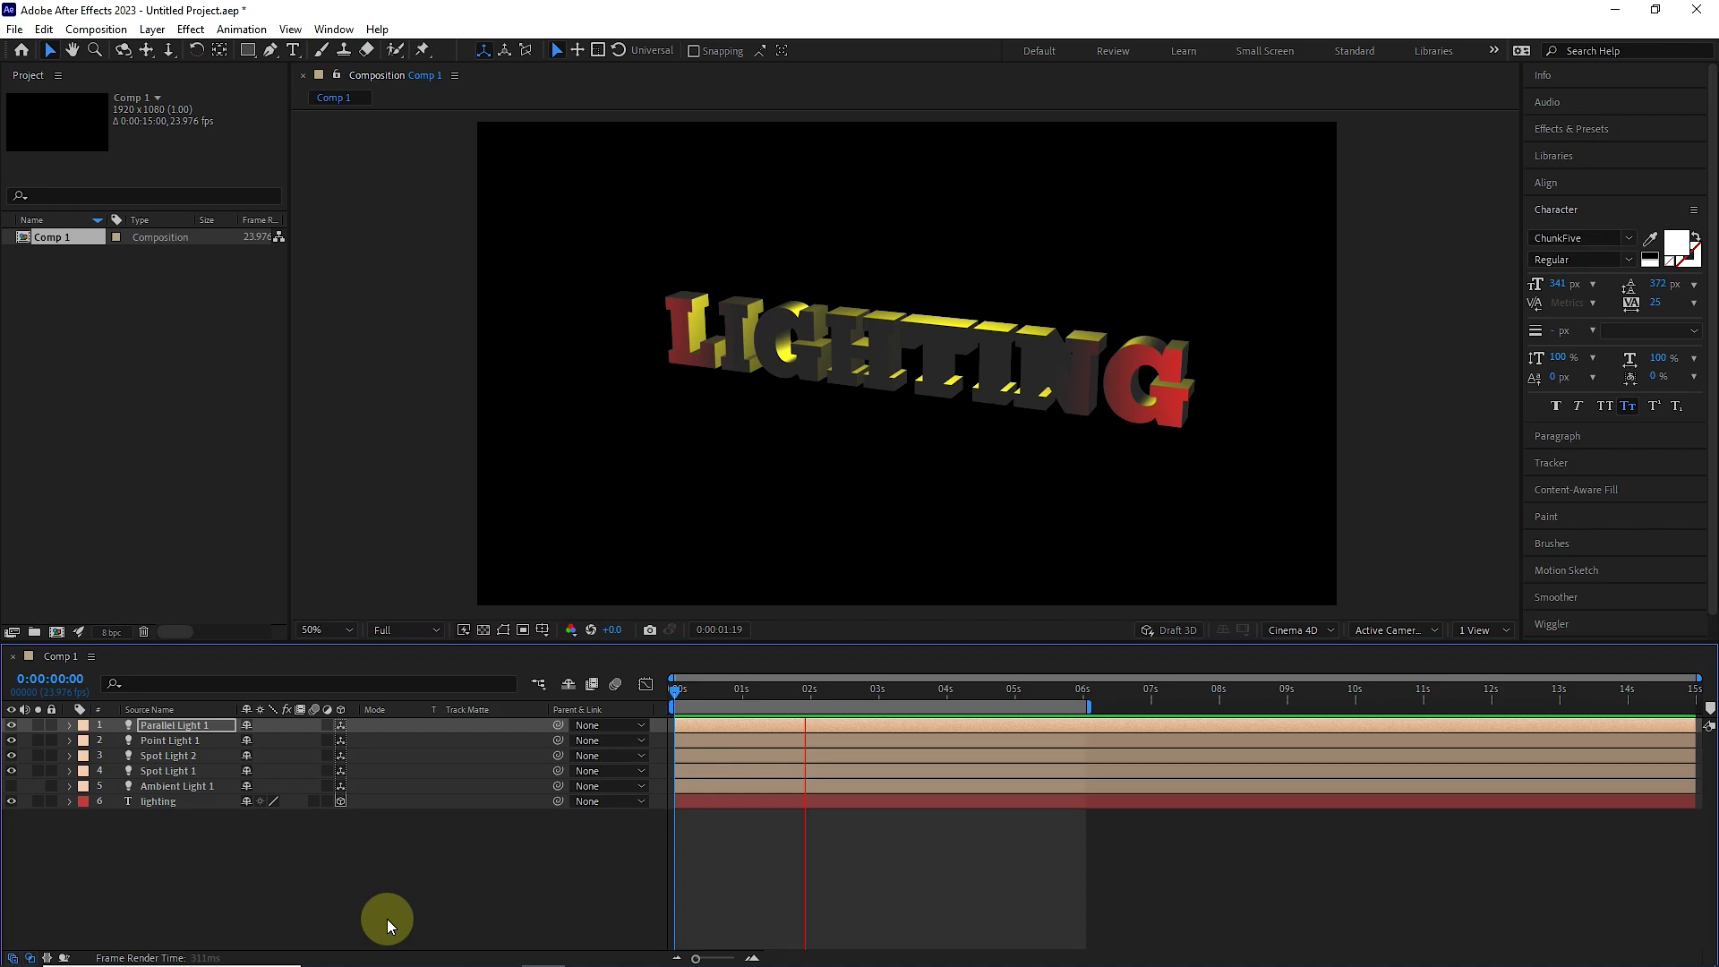